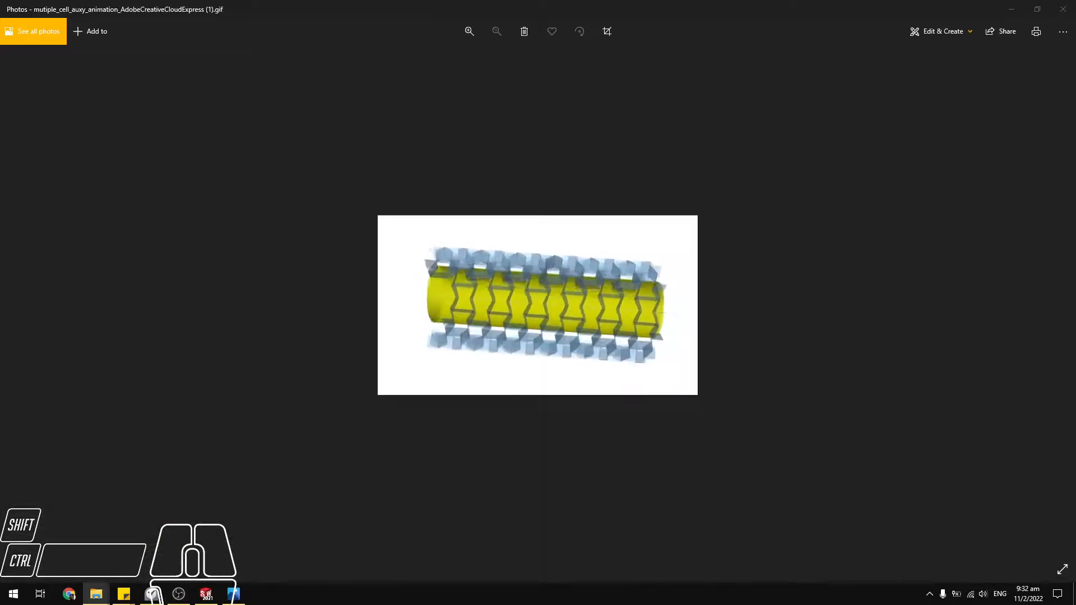
View the single-cell and multiple-cell auxetic reference animations, closing each image to return to SOLIDWORKS.
{"action": "double_click", "coordinate": [563, 317]}
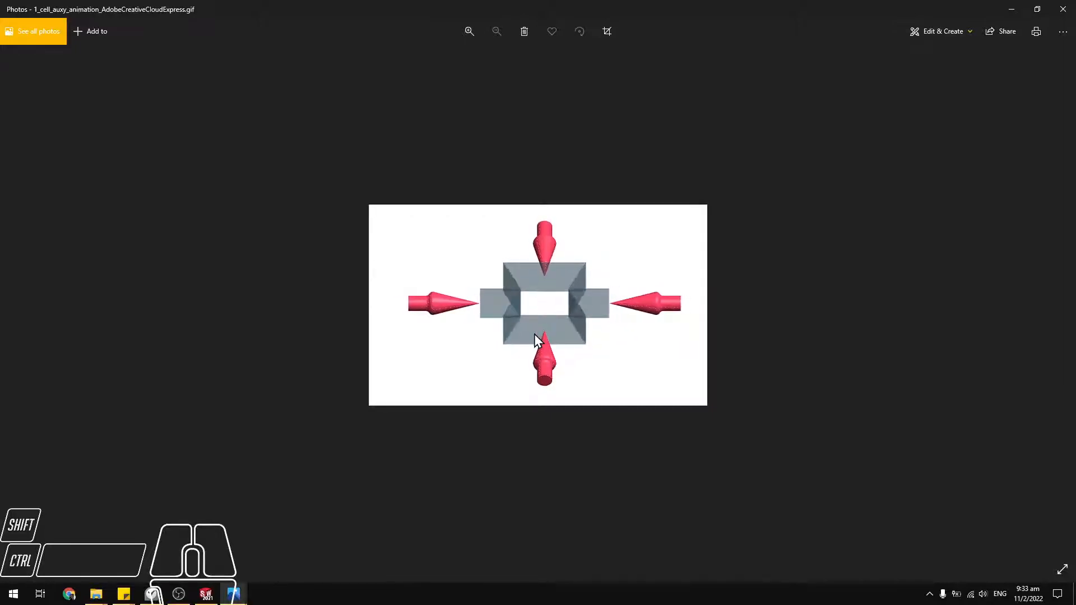
{"action": "left_click", "coordinate": [1063, 9]}
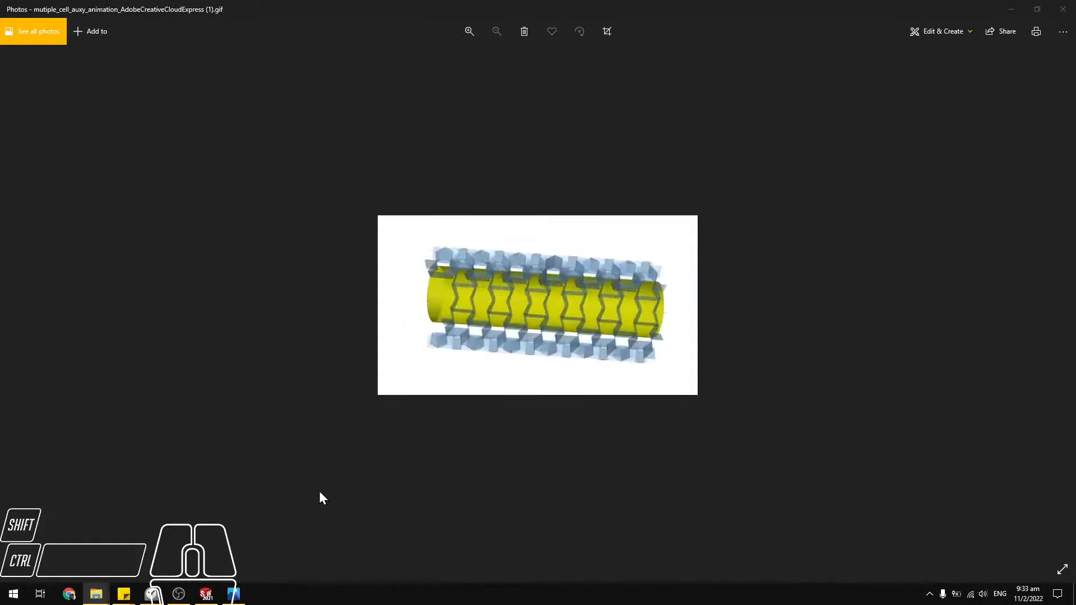
{"action": "left_click", "coordinate": [1064, 10]}
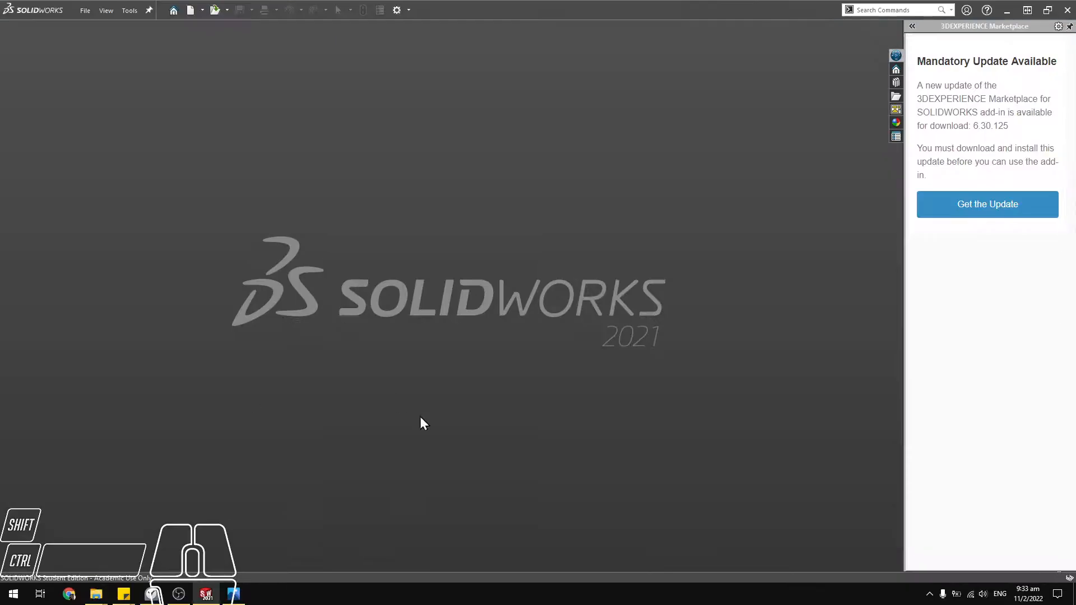
Create a new part and start an extruded boss with its sketch on the Top Plane.
{"action": "left_click", "coordinate": [190, 10]}
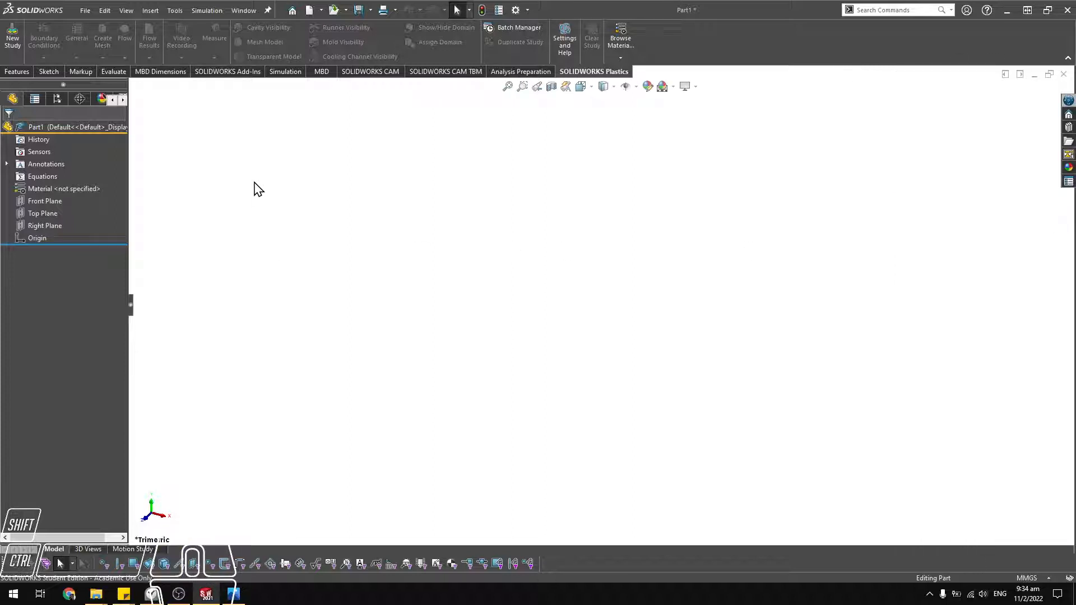
{"action": "left_click", "coordinate": [17, 71]}
{"action": "left_click", "coordinate": [21, 37]}
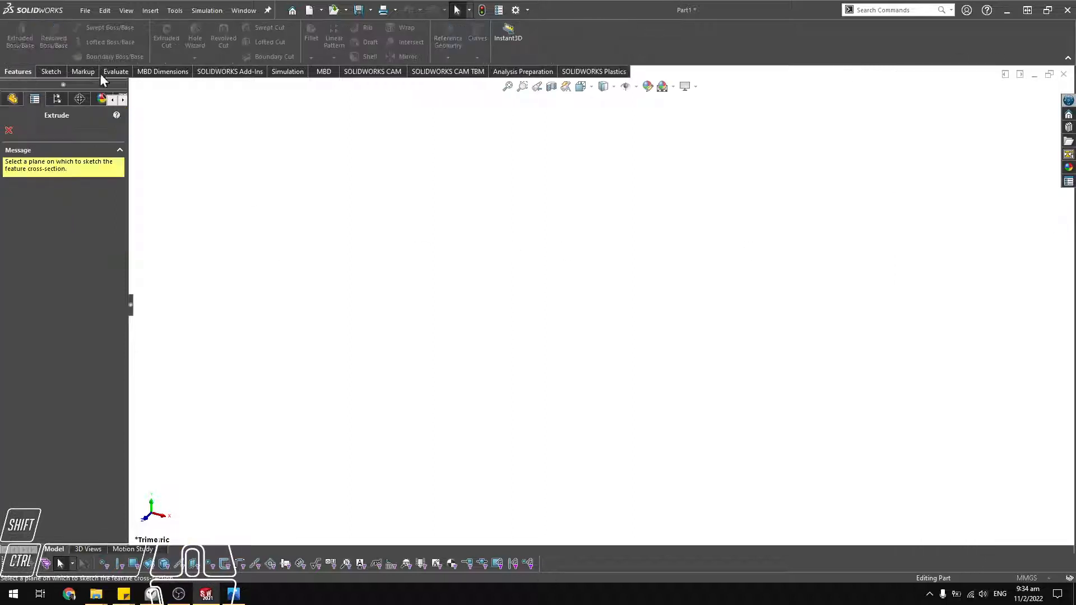
{"action": "left_click", "coordinate": [711, 314]}
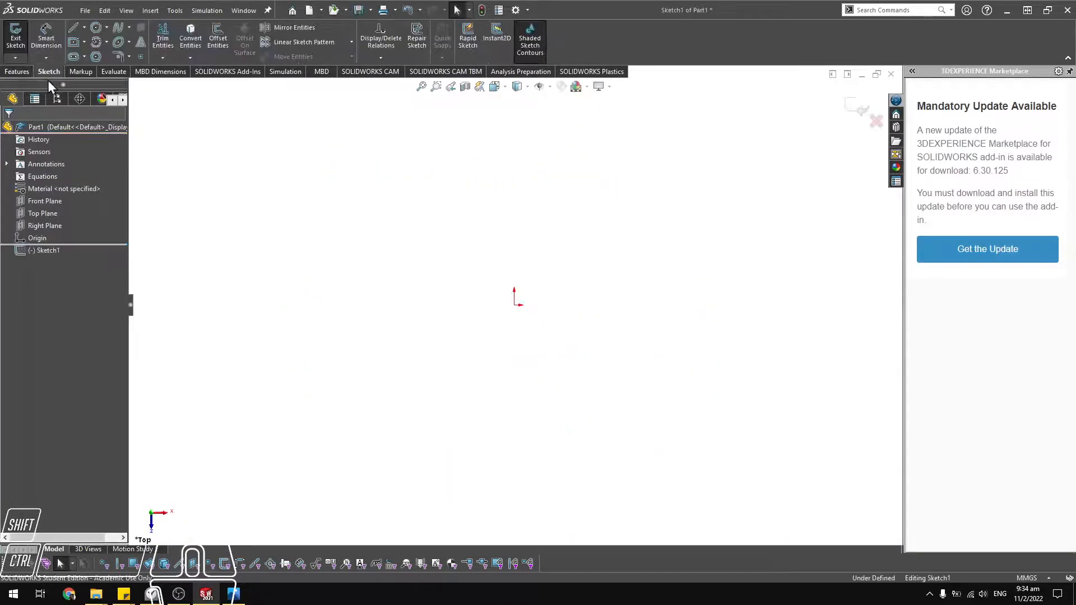
Sketch a center rectangle about 106 by 102 mm, centred on the origin.
{"action": "left_click", "coordinate": [75, 42]}
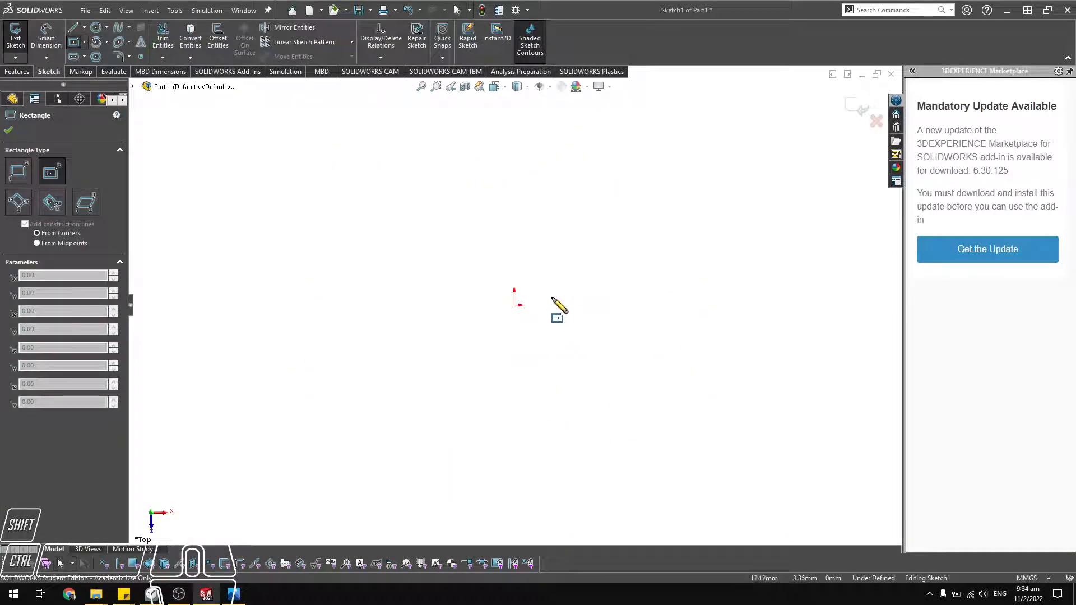
{"action": "left_click", "coordinate": [513, 304]}
{"action": "left_click", "coordinate": [633, 190]}
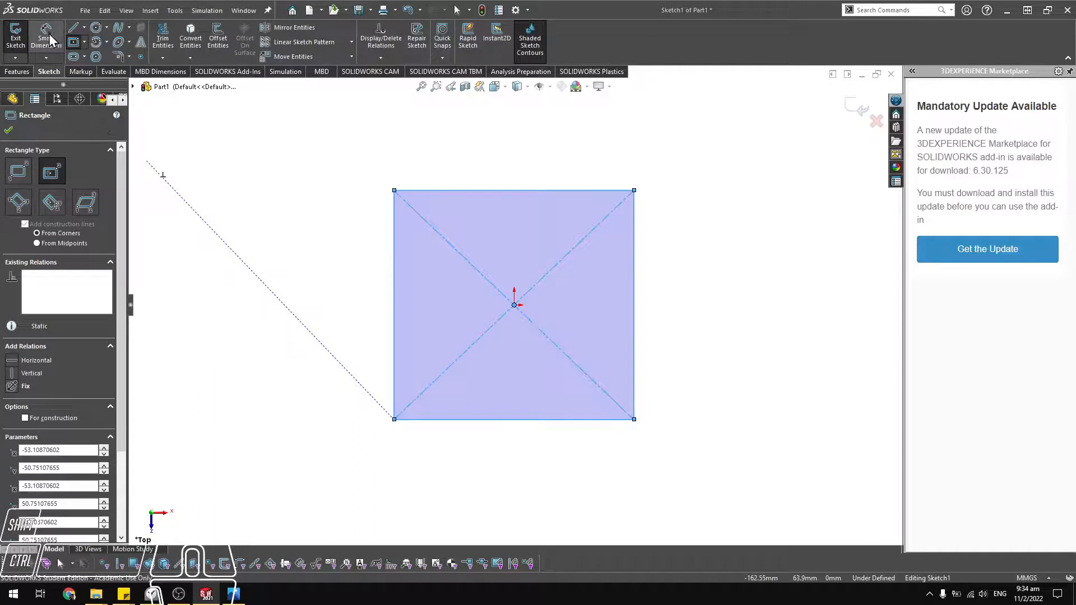
Dimension the rectangle's width and height to 100 mm each.
{"action": "left_click", "coordinate": [45, 40]}
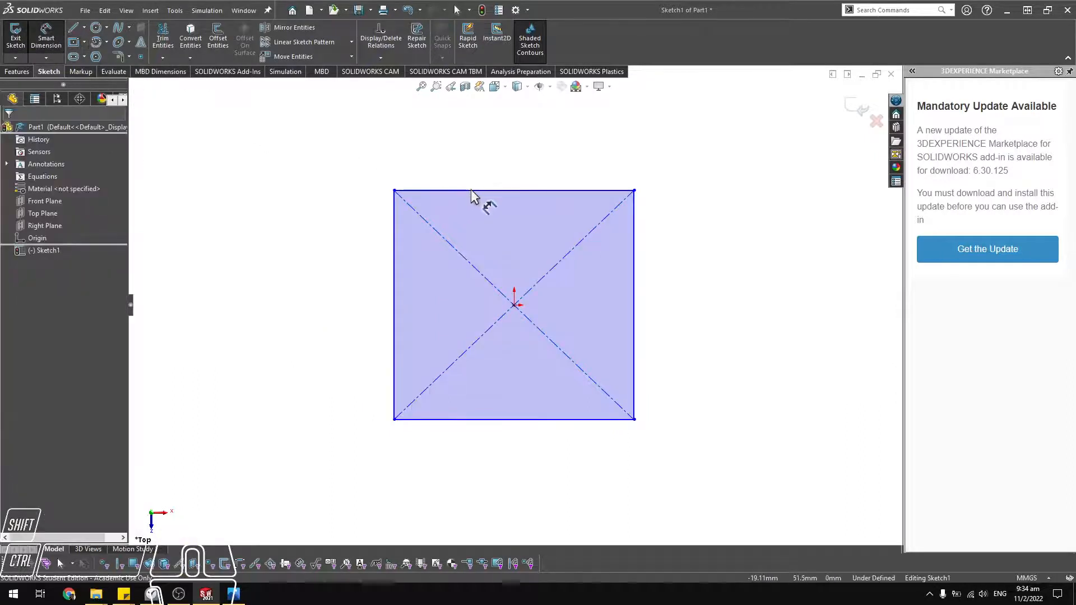
{"action": "left_click", "coordinate": [471, 190]}
{"action": "left_click", "coordinate": [474, 177]}
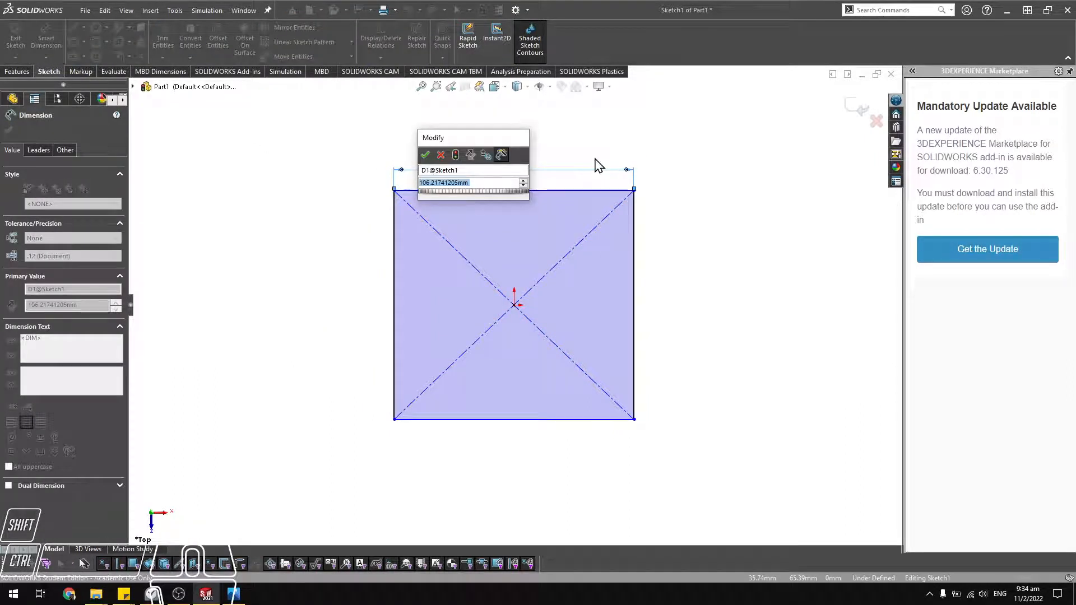
{"action": "key", "text": "Return"}
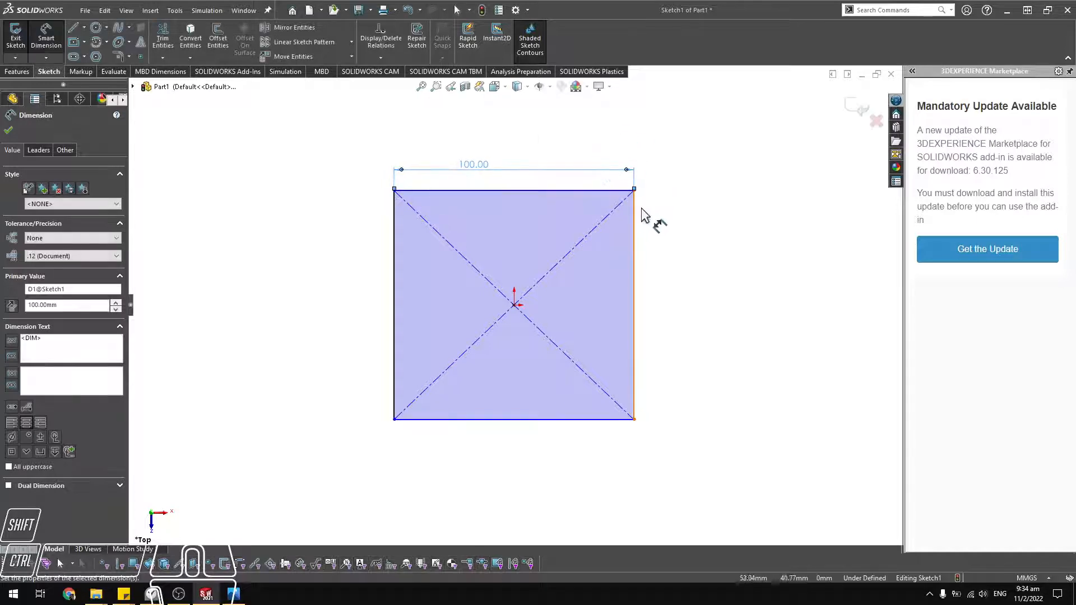
{"action": "left_click", "coordinate": [638, 222]}
{"action": "left_click", "coordinate": [651, 312]}
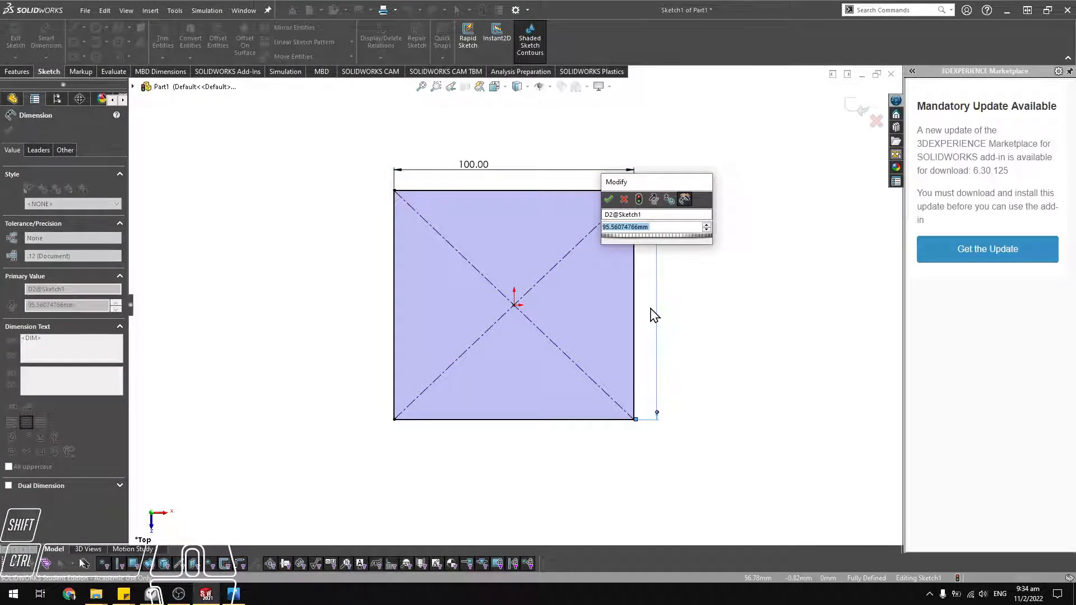
{"action": "key", "text": "Return"}
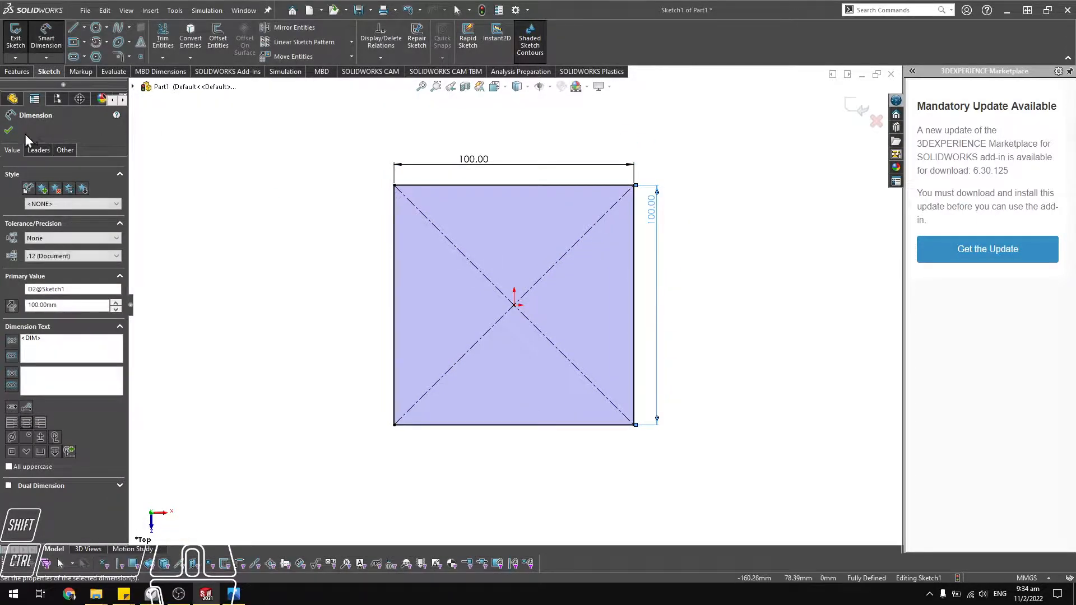
{"action": "left_click", "coordinate": [9, 130]}
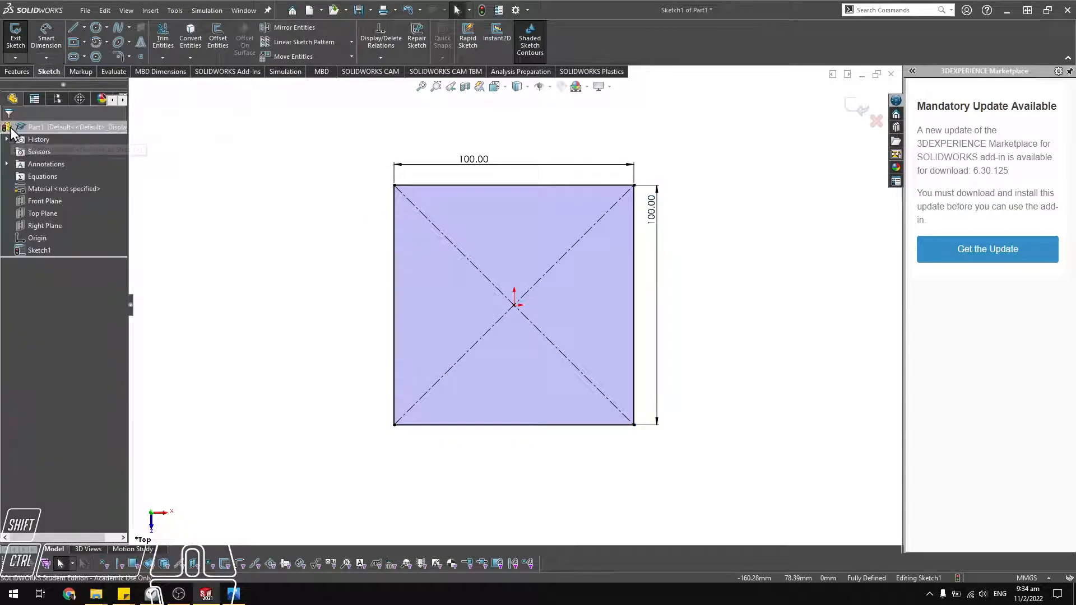
Finish the square sketch and extrude it as a blind boss 10 mm thick.
{"action": "left_click", "coordinate": [15, 42]}
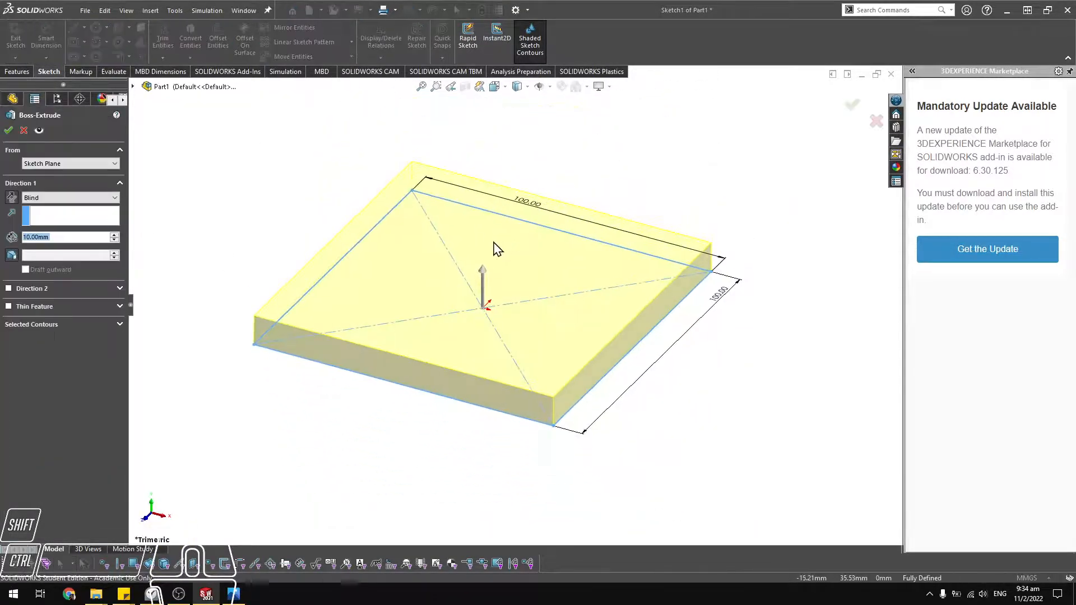
{"action": "left_click", "coordinate": [8, 131]}
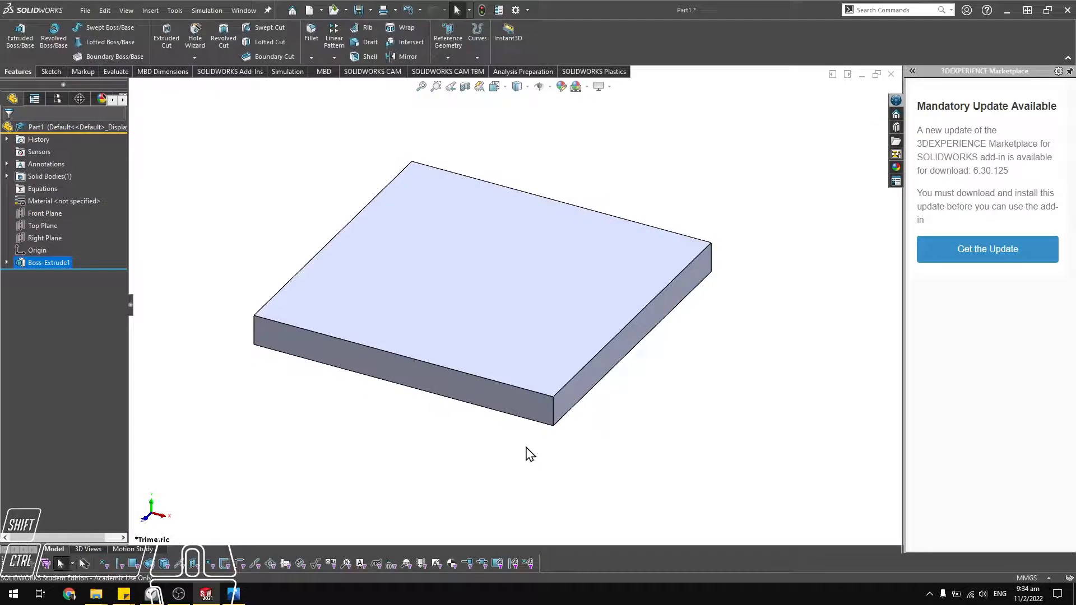
Assign ABS PC as the material of the square plate.
{"action": "right_click", "coordinate": [73, 202]}
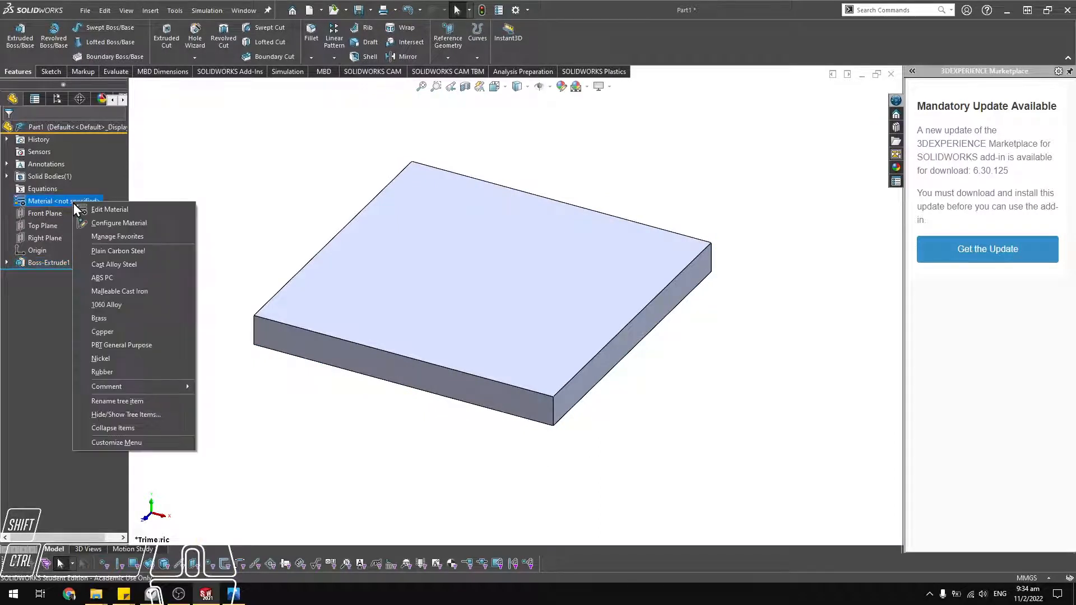
{"action": "left_click", "coordinate": [126, 278]}
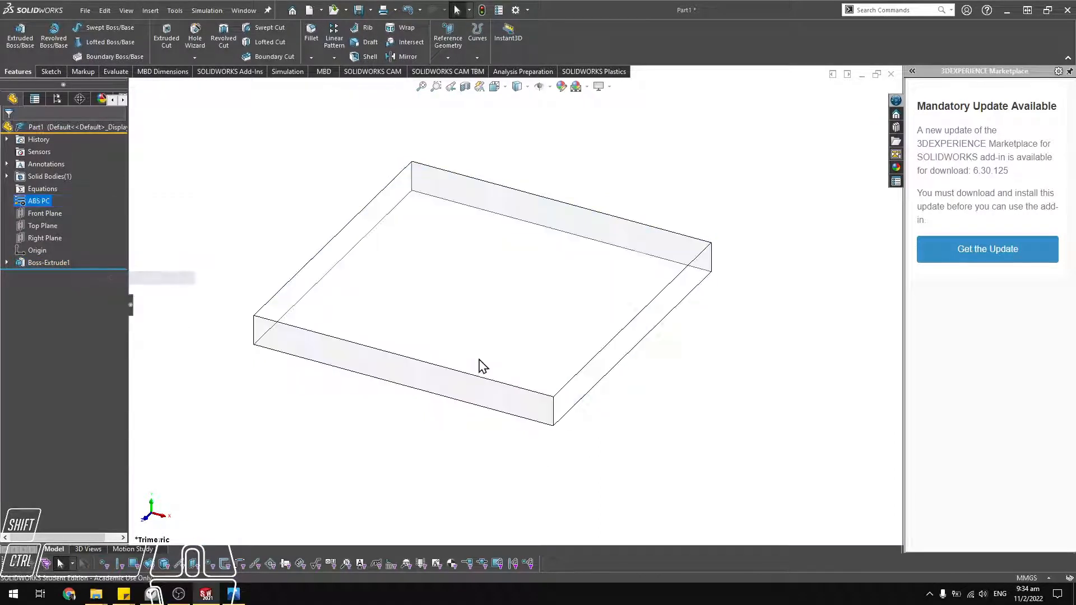
{"action": "right_click", "coordinate": [30, 201]}
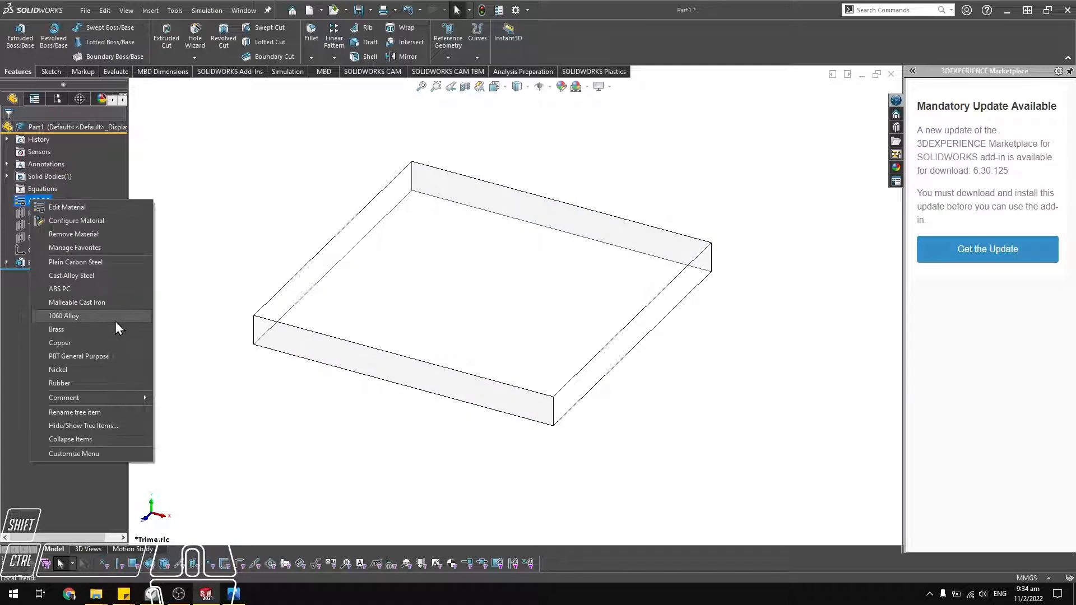
{"action": "left_click", "coordinate": [102, 289]}
Set the plate's material to Cast Alloy Steel.
{"action": "right_click", "coordinate": [31, 199]}
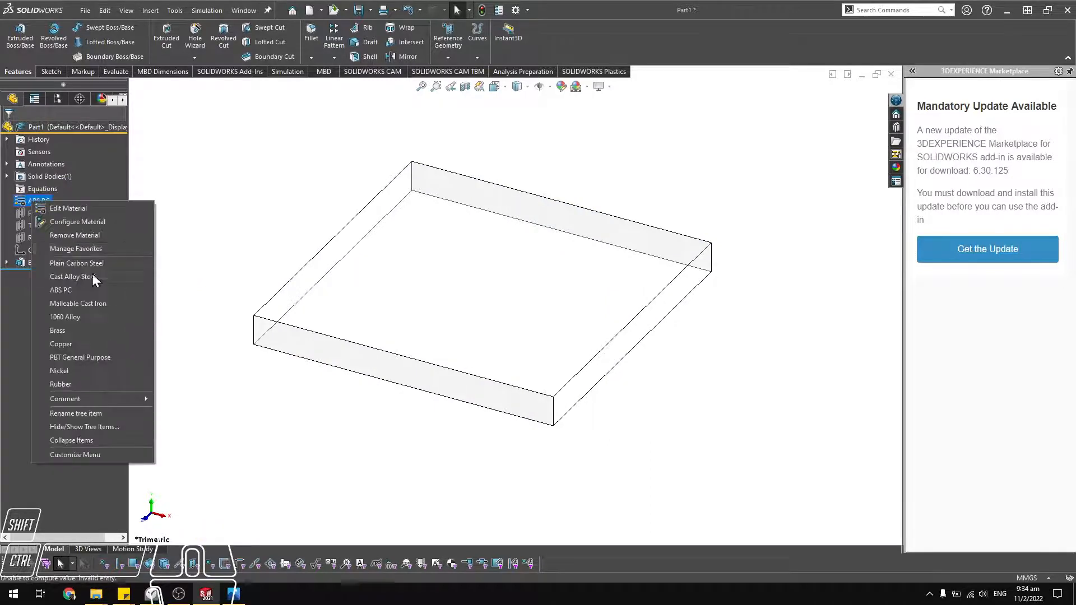
{"action": "left_click", "coordinate": [89, 278]}
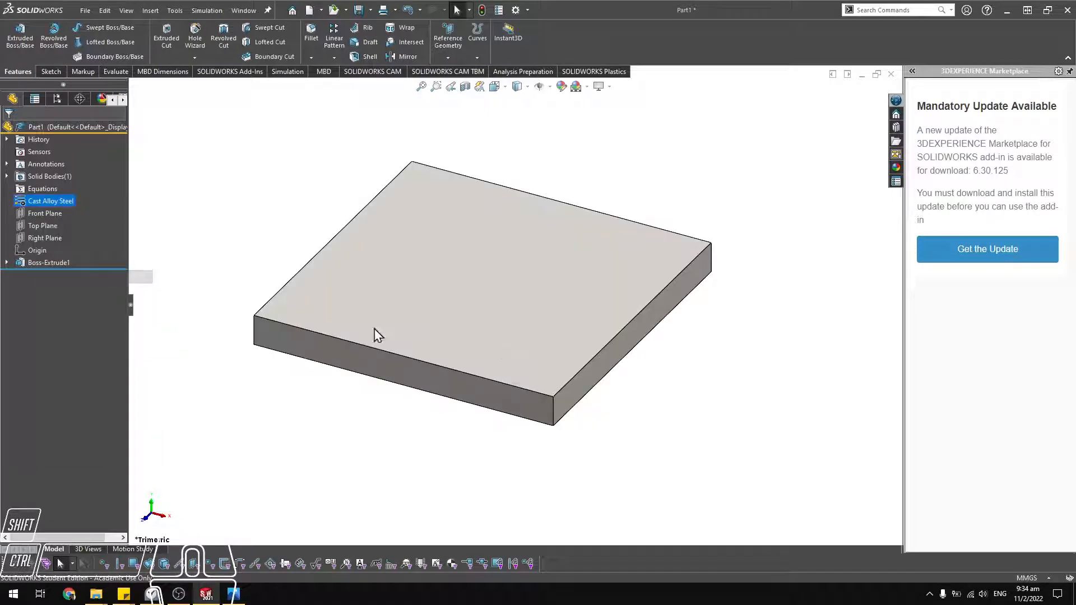
Start a new sketch on the Front Plane in the front view.
{"action": "middle_click_drag", "start_coordinate": [374, 334], "coordinate": [433, 365]}
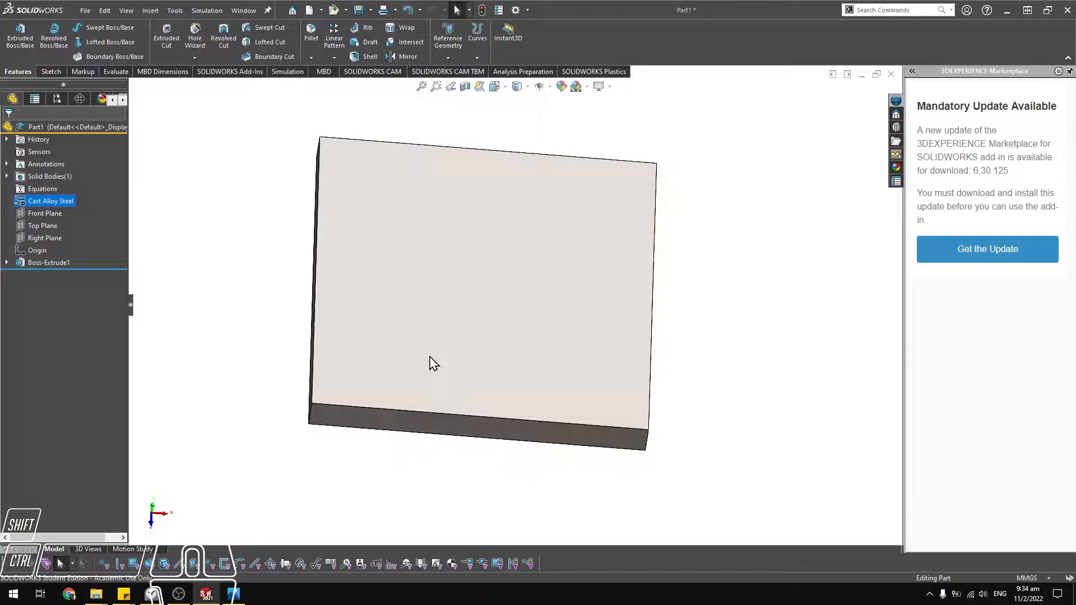
{"action": "left_click", "coordinate": [234, 239]}
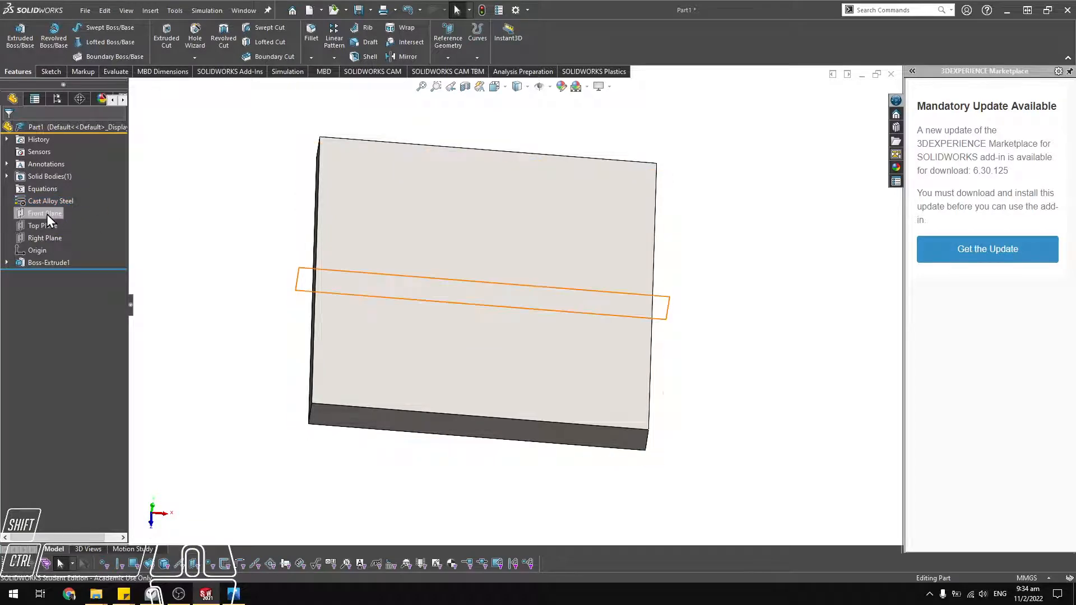
{"action": "key", "text": "space"}
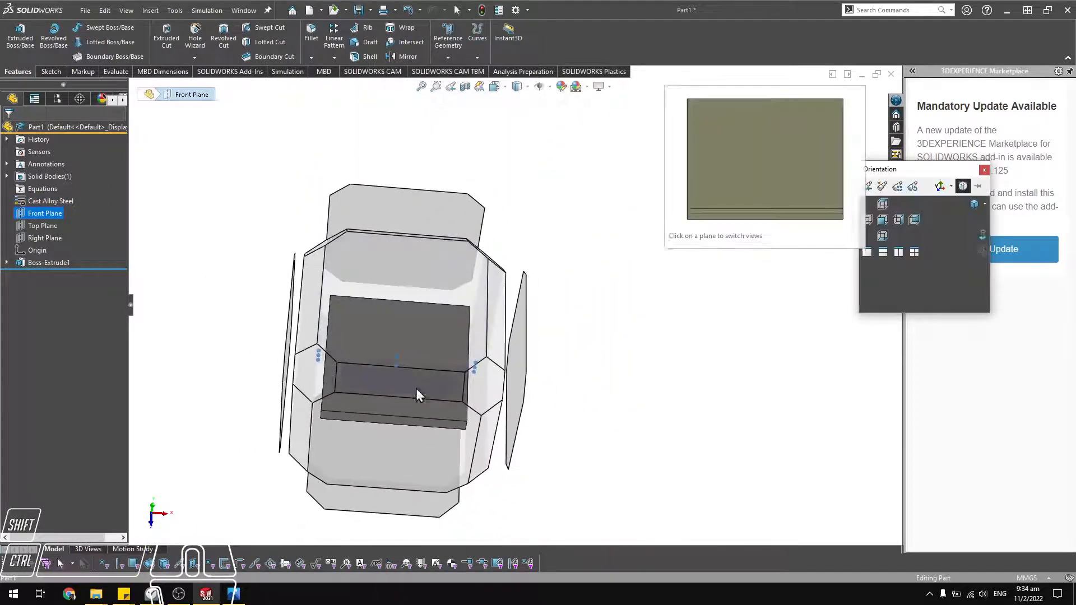
{"action": "left_click", "coordinate": [394, 432]}
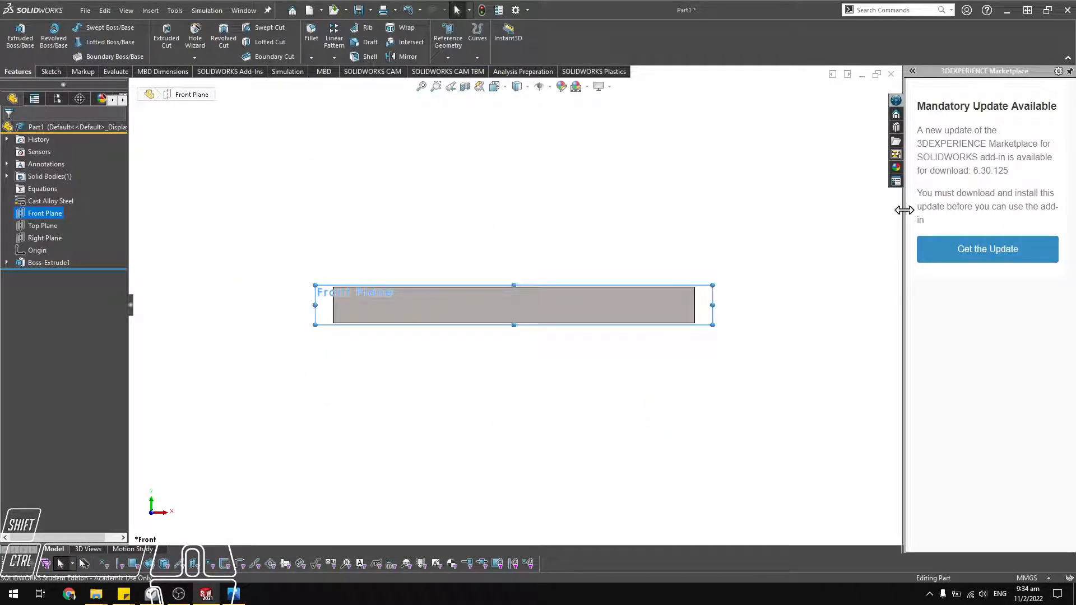
{"action": "left_click", "coordinate": [46, 71]}
{"action": "left_click", "coordinate": [11, 38]}
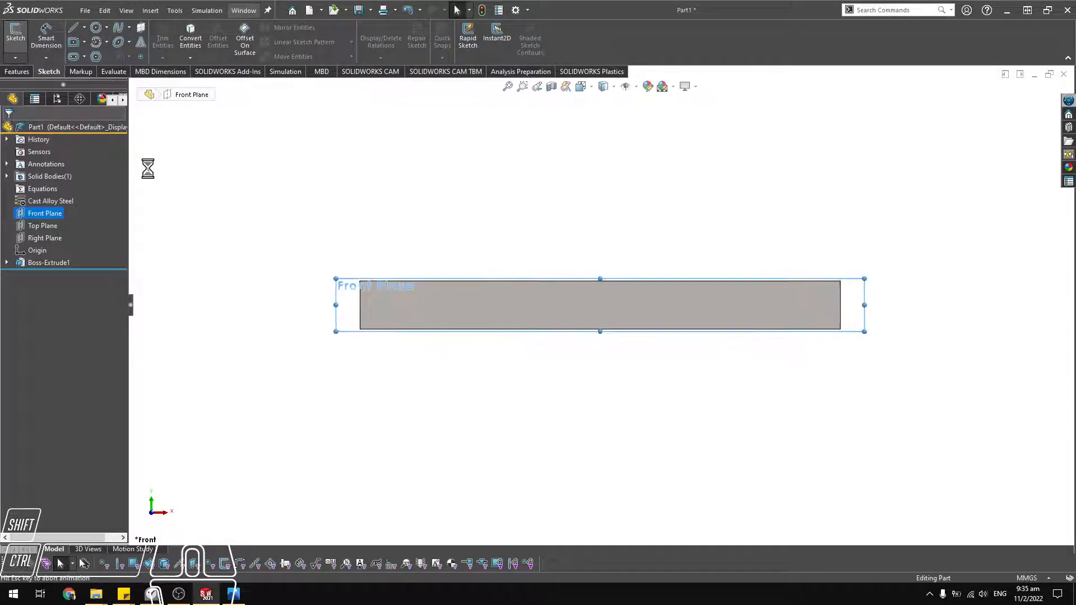
Sketch an infinite horizontal construction centerline above the plate, about 29 mm above the origin.
{"action": "left_click", "coordinate": [72, 29]}
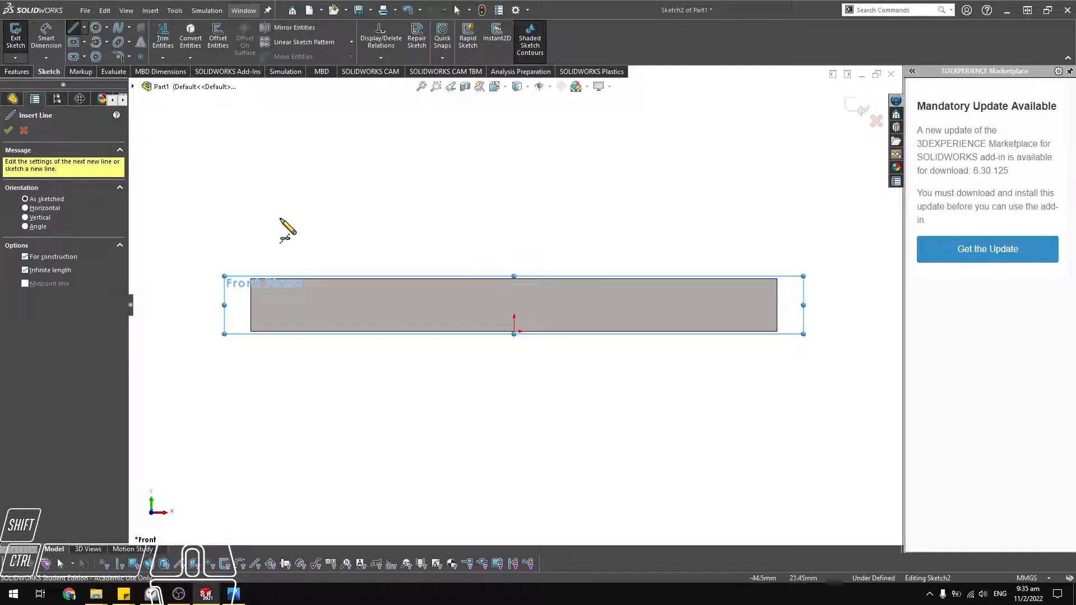
{"action": "left_click", "coordinate": [255, 179]}
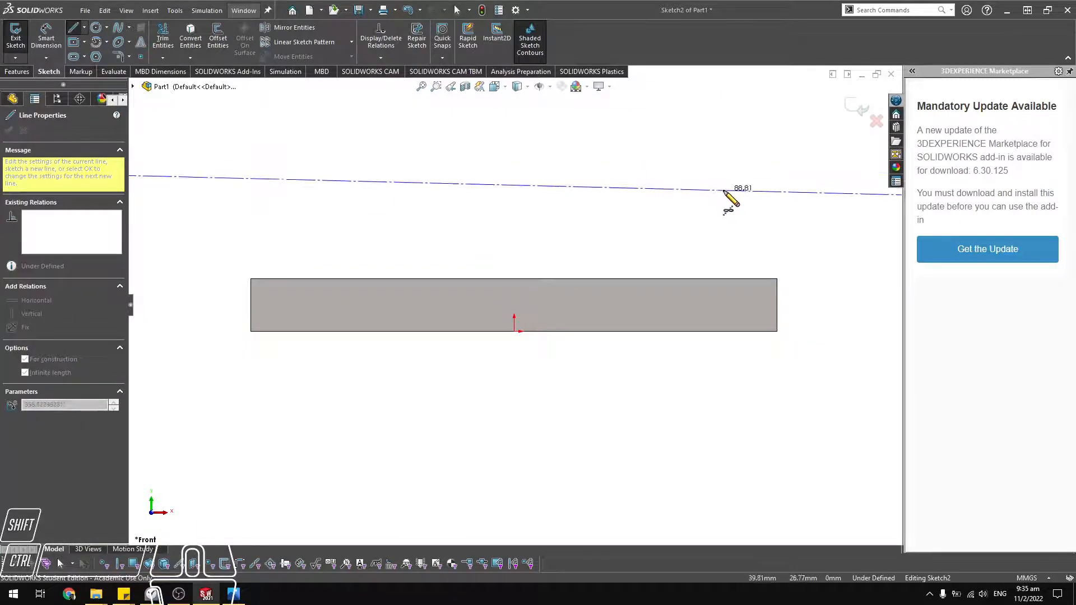
{"action": "left_click", "coordinate": [731, 181]}
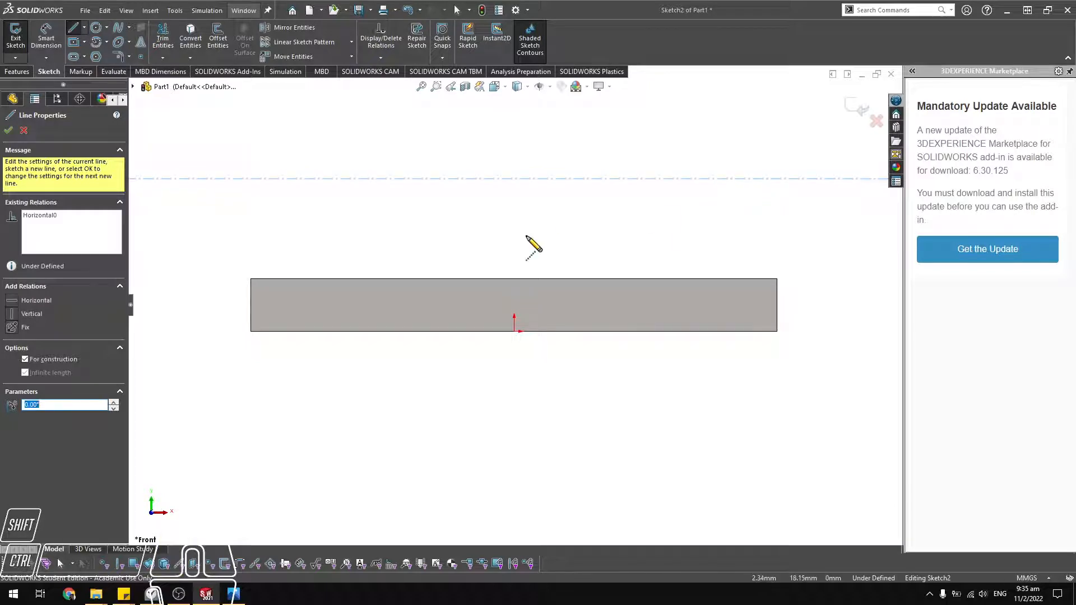
{"action": "key", "text": "Escape"}
{"action": "scroll", "coordinate": [459, 205], "scroll_direction": "down", "scroll_amount": 2}
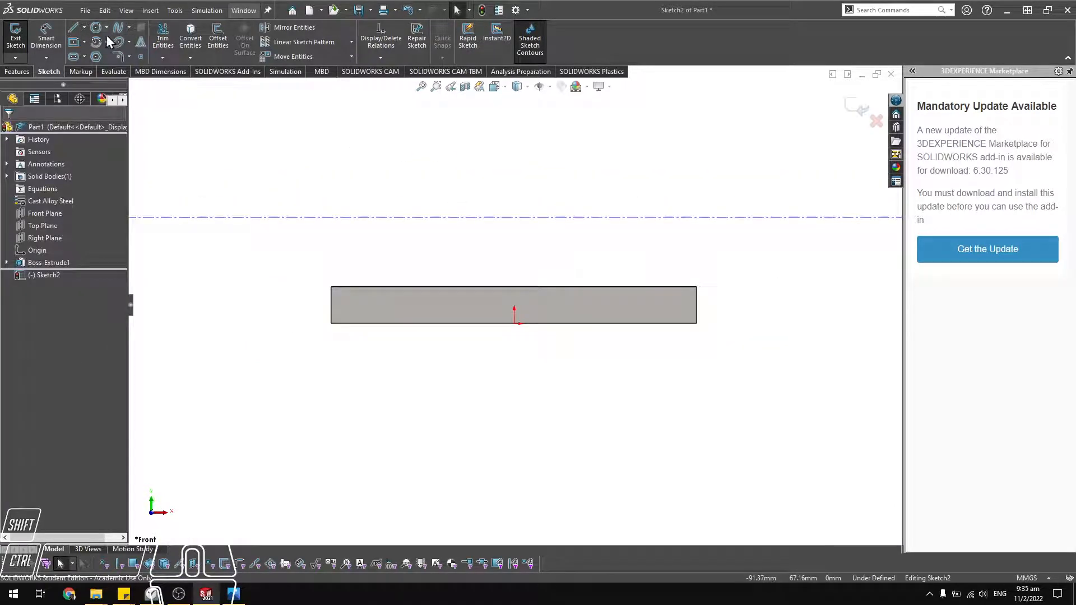
Sketch a solid horizontal line about 90 mm long above the infinite centerline.
{"action": "left_click", "coordinate": [73, 28]}
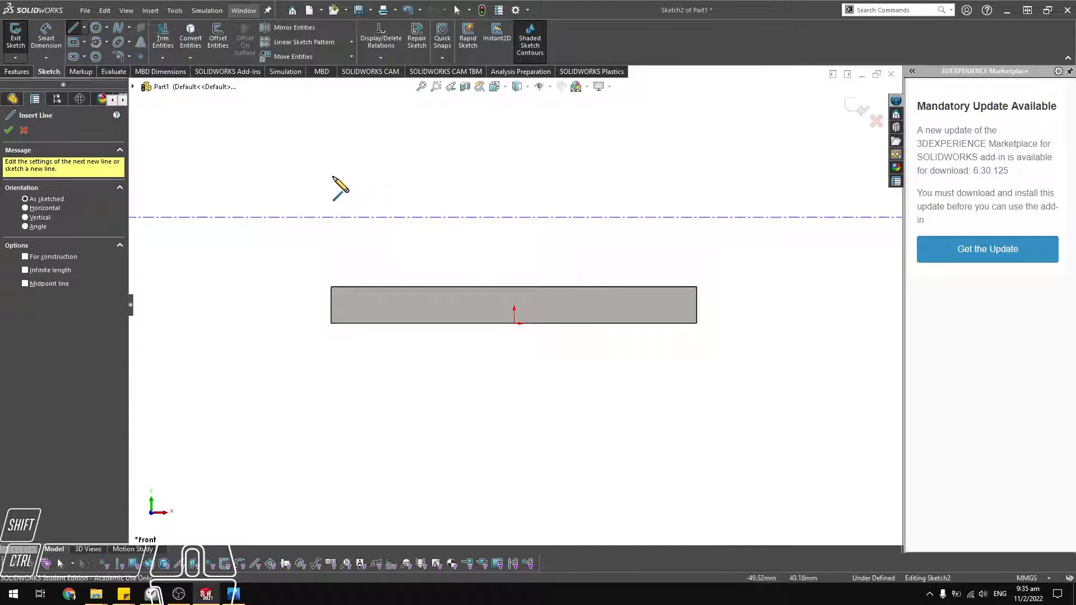
{"action": "left_click", "coordinate": [378, 167]}
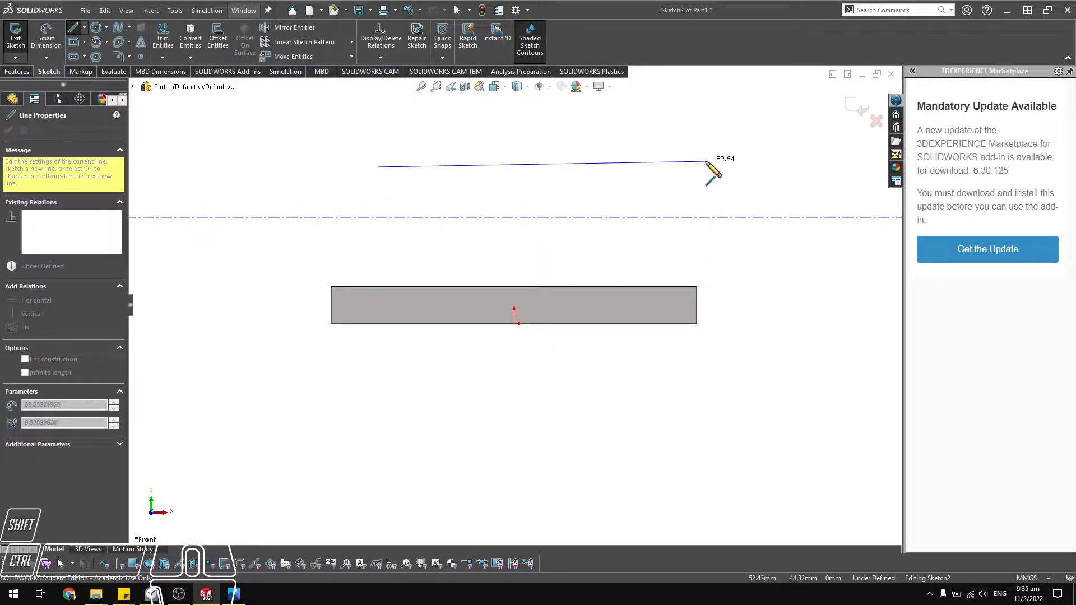
{"action": "double_click", "coordinate": [707, 167]}
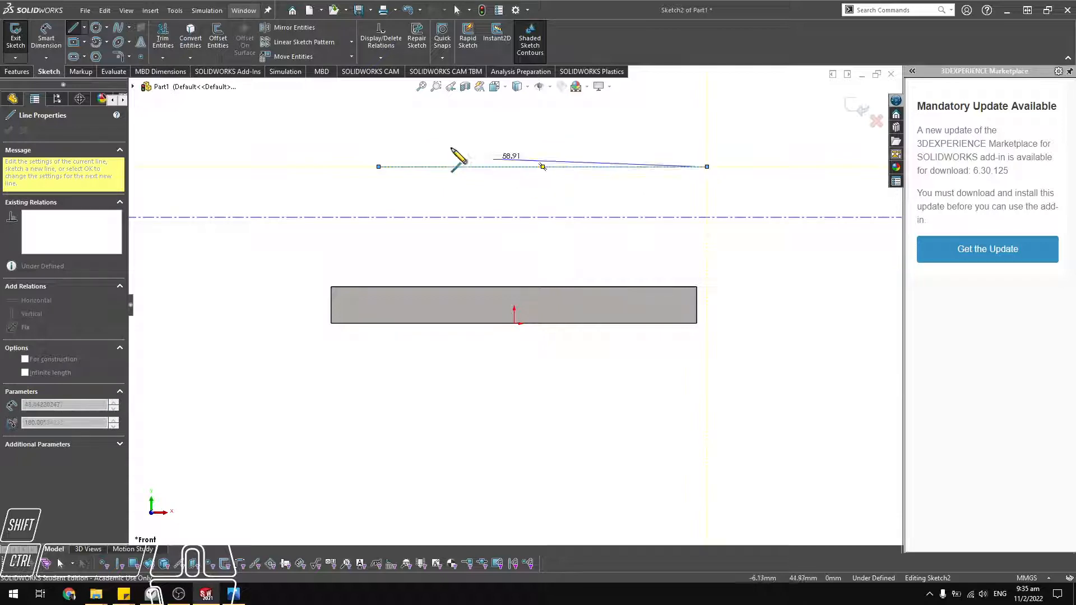
Sketch a downward-bulging centerpoint arc of about 32 mm radius above the solid line, centred about 81 mm above the origin.
{"action": "left_click", "coordinate": [96, 42]}
{"action": "scroll", "coordinate": [555, 149], "scroll_direction": "up", "scroll_amount": 2}
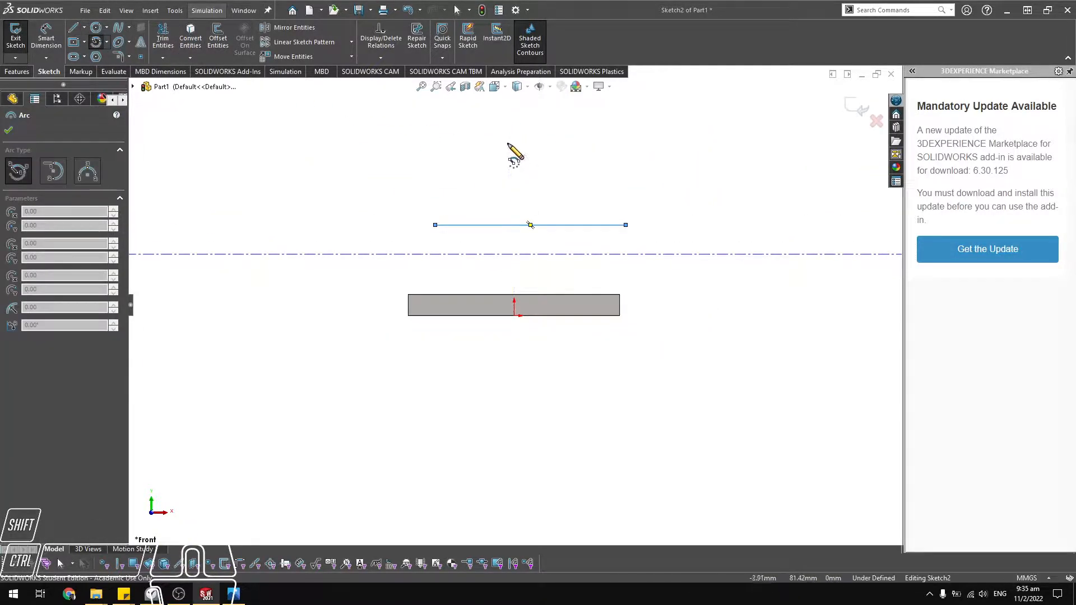
{"action": "left_click", "coordinate": [447, 154]}
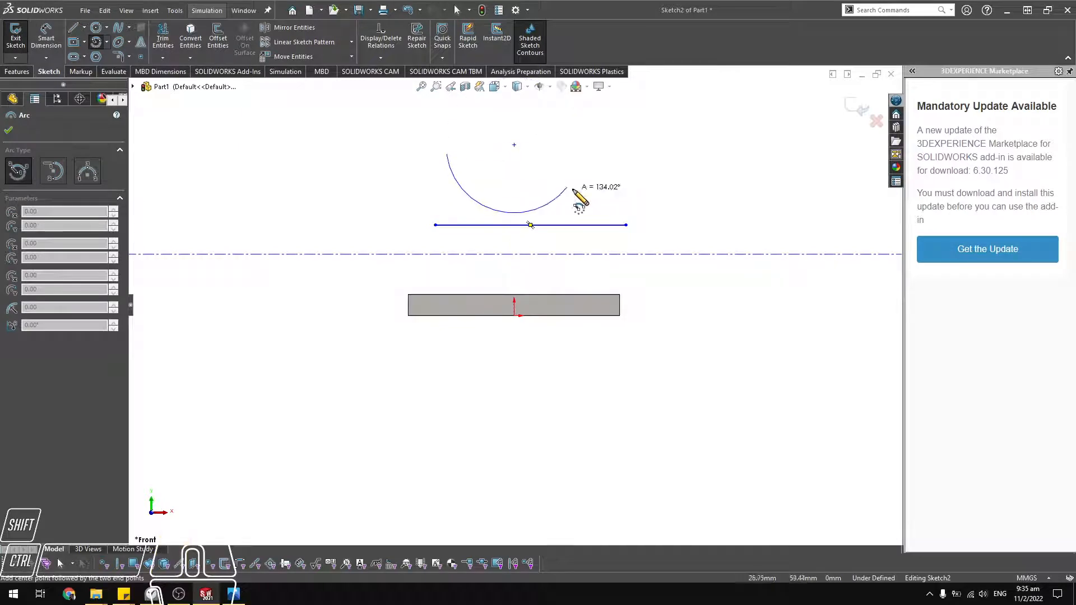
{"action": "left_click", "coordinate": [585, 166]}
{"action": "key", "text": "Escape"}
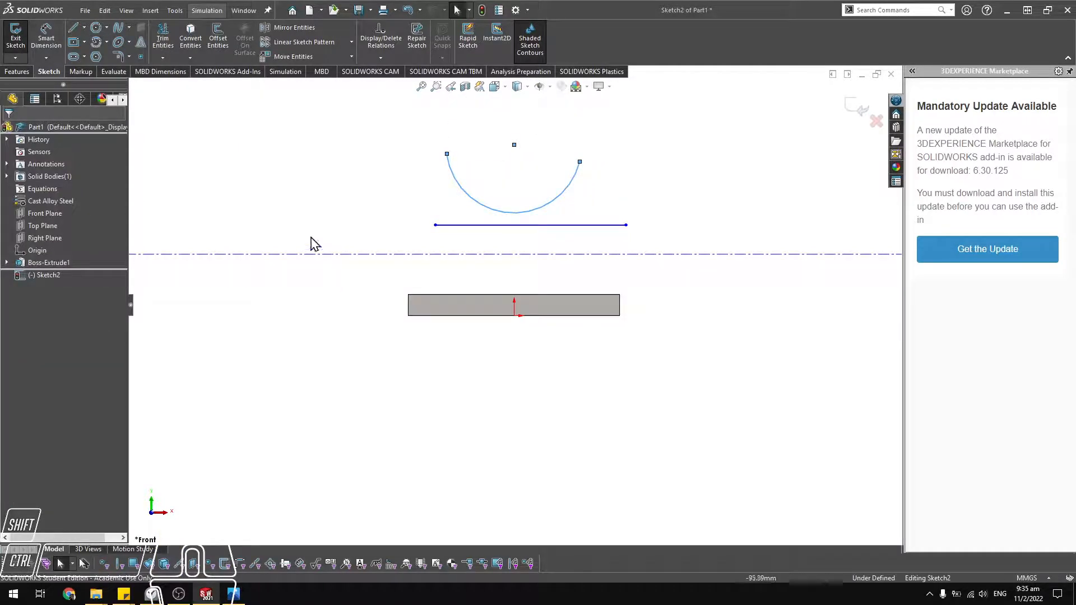
Connect both arc endpoints to the arc's centre with finite construction lines.
{"action": "left_click", "coordinate": [74, 29]}
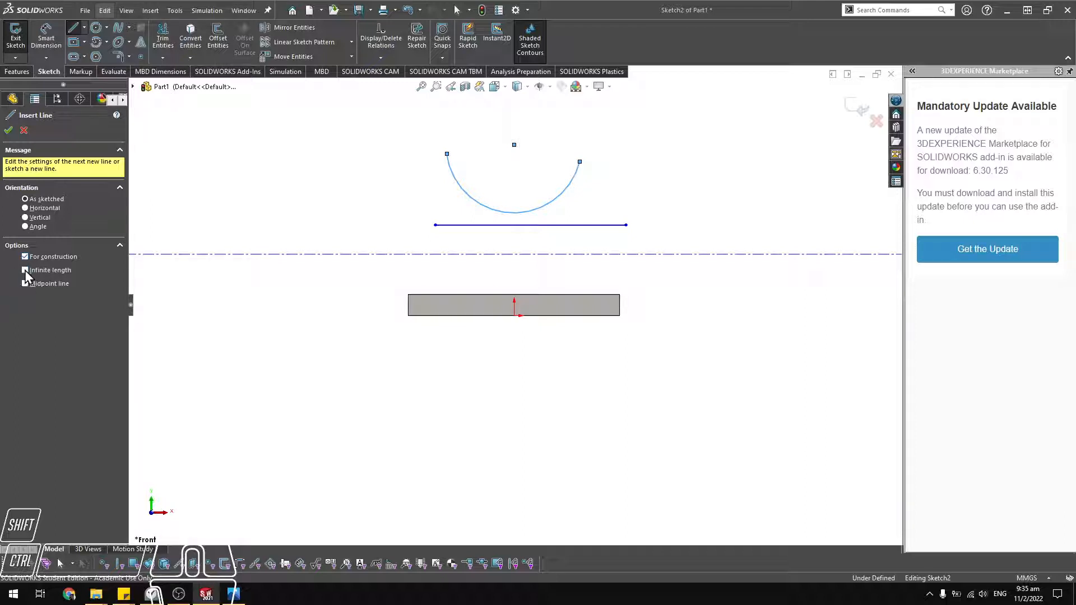
{"action": "left_click", "coordinate": [446, 155]}
{"action": "left_click", "coordinate": [514, 145]}
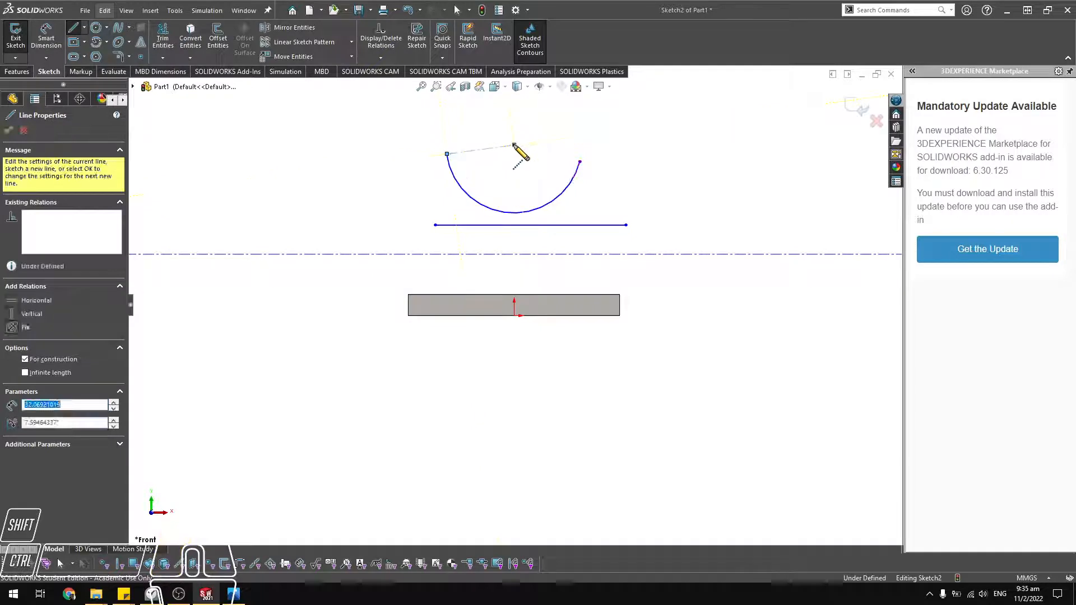
{"action": "left_click", "coordinate": [580, 162]}
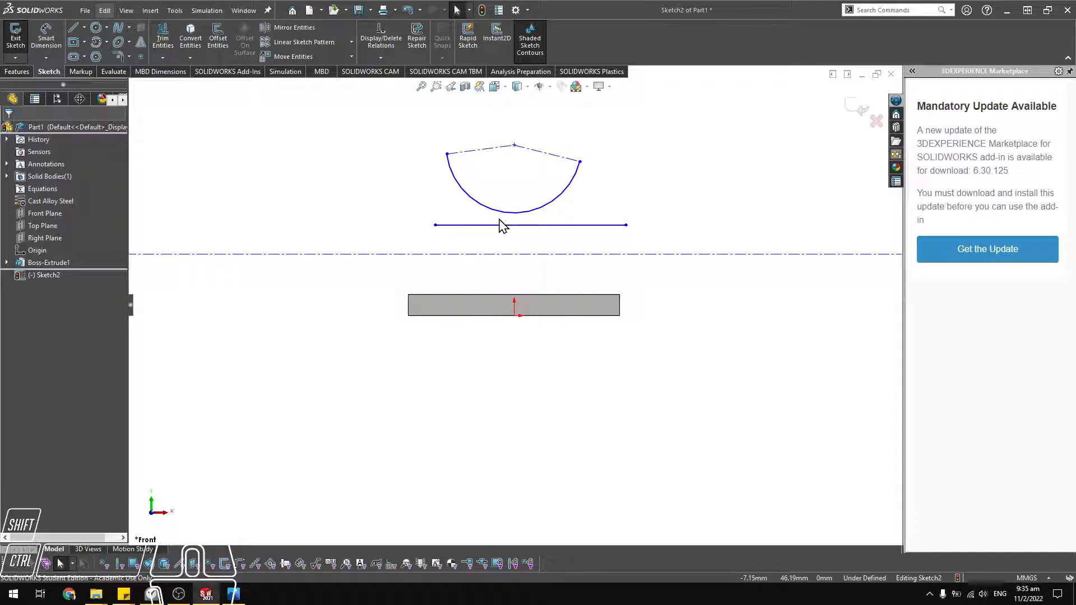
Dimension the angle between the two construction lines at the arc's centre as 60 degrees.
{"action": "left_click", "coordinate": [511, 147]}
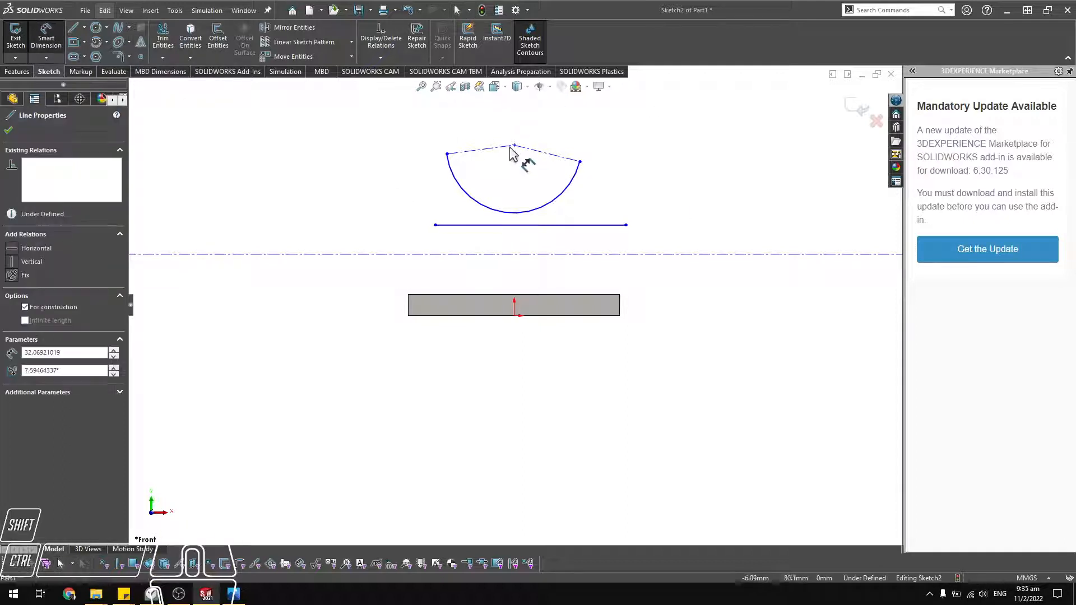
{"action": "left_click", "coordinate": [538, 151]}
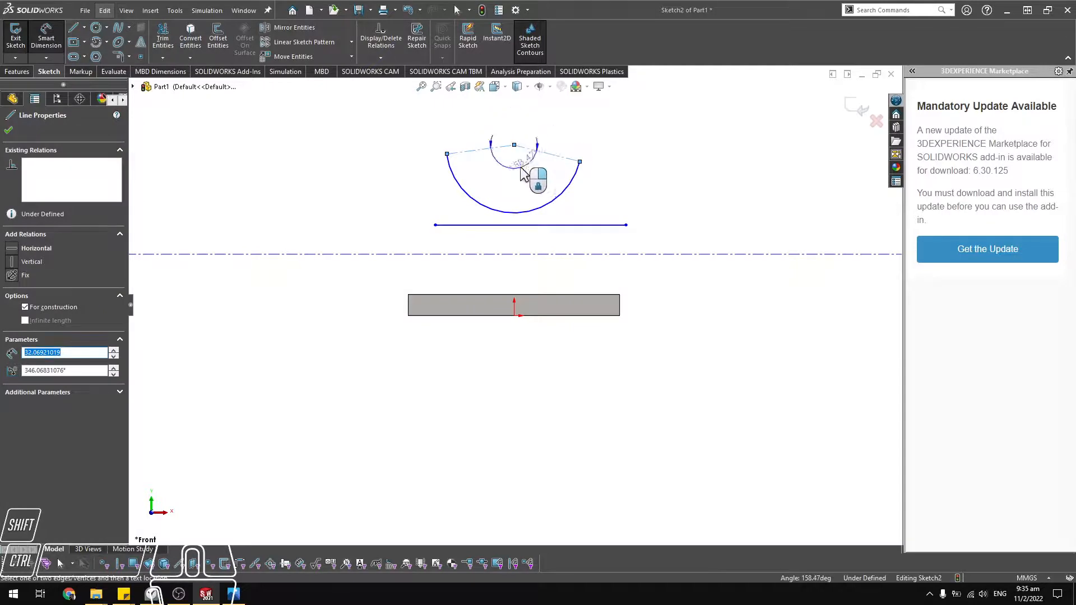
{"action": "left_click", "coordinate": [538, 171]}
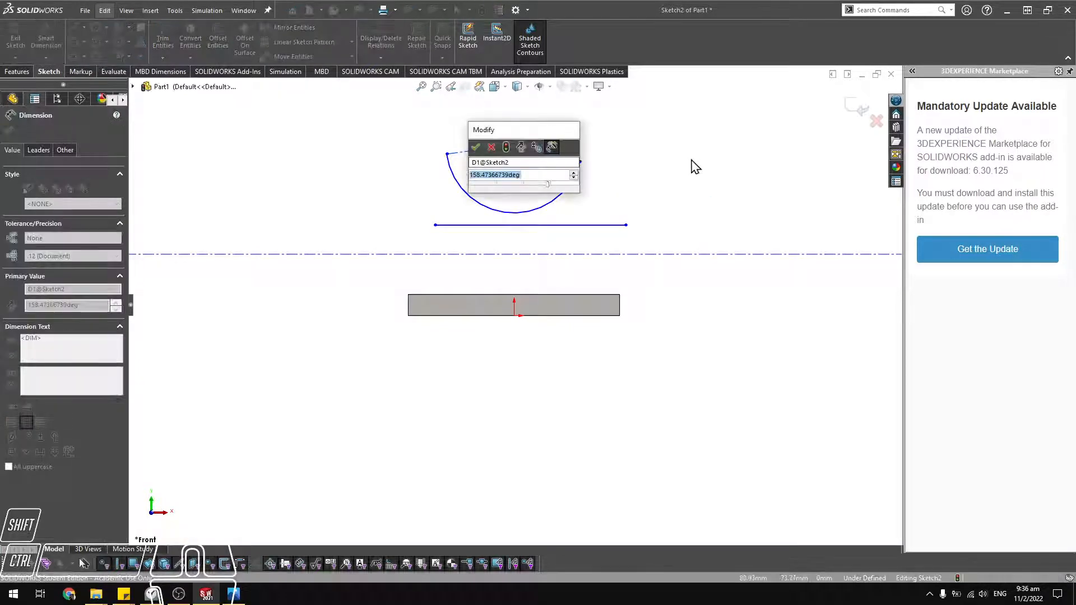
{"action": "type", "text": "60"}
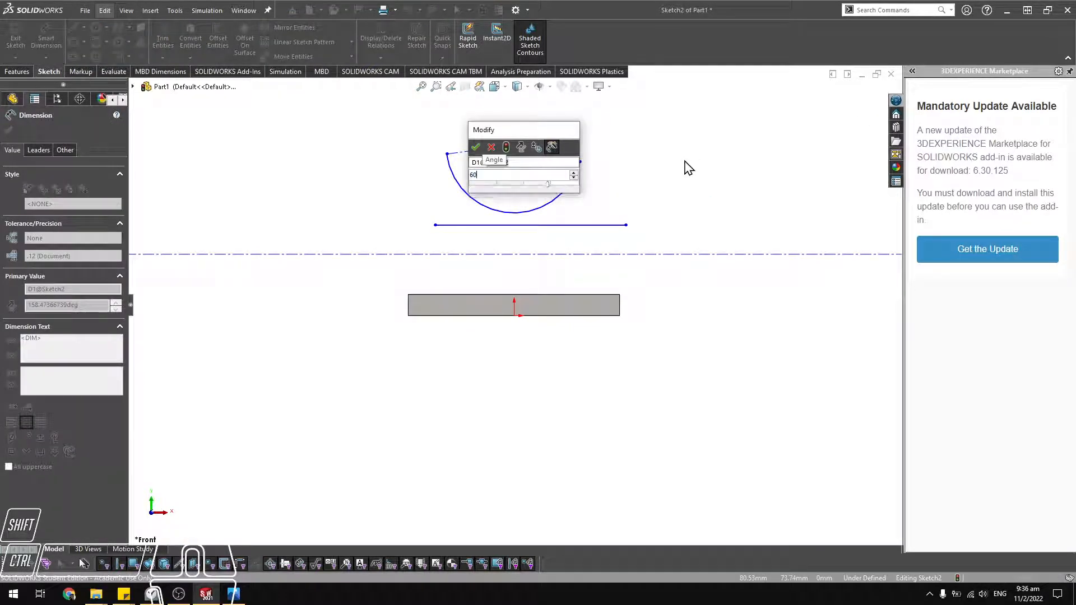
{"action": "key", "text": "Return"}
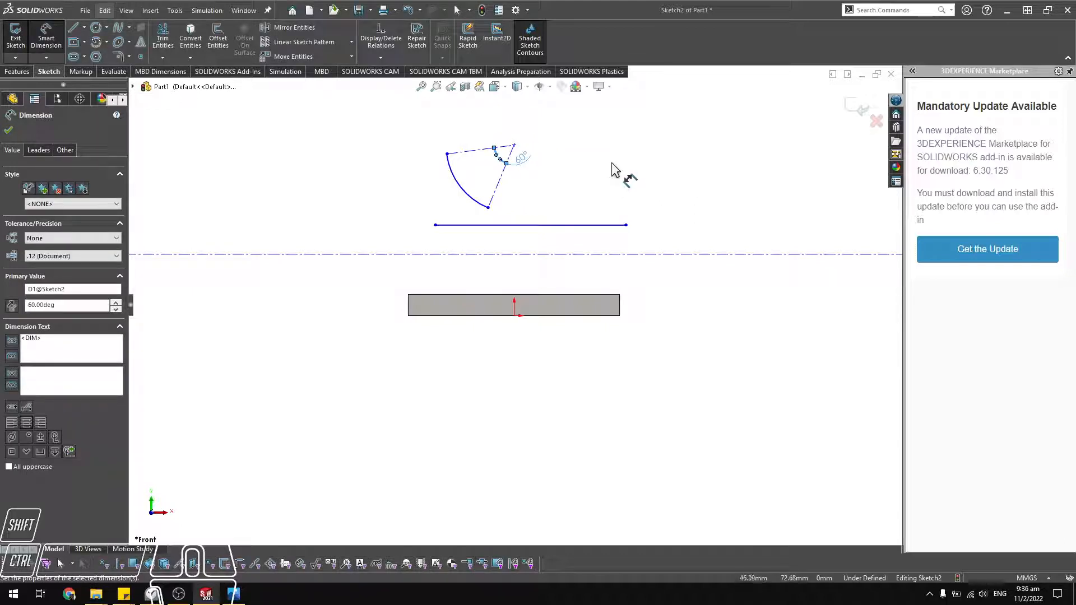
Change the angle dimension between the arc's construction lines to 120 degrees.
{"action": "left_click", "coordinate": [525, 162]}
{"action": "double_click", "coordinate": [525, 162]}
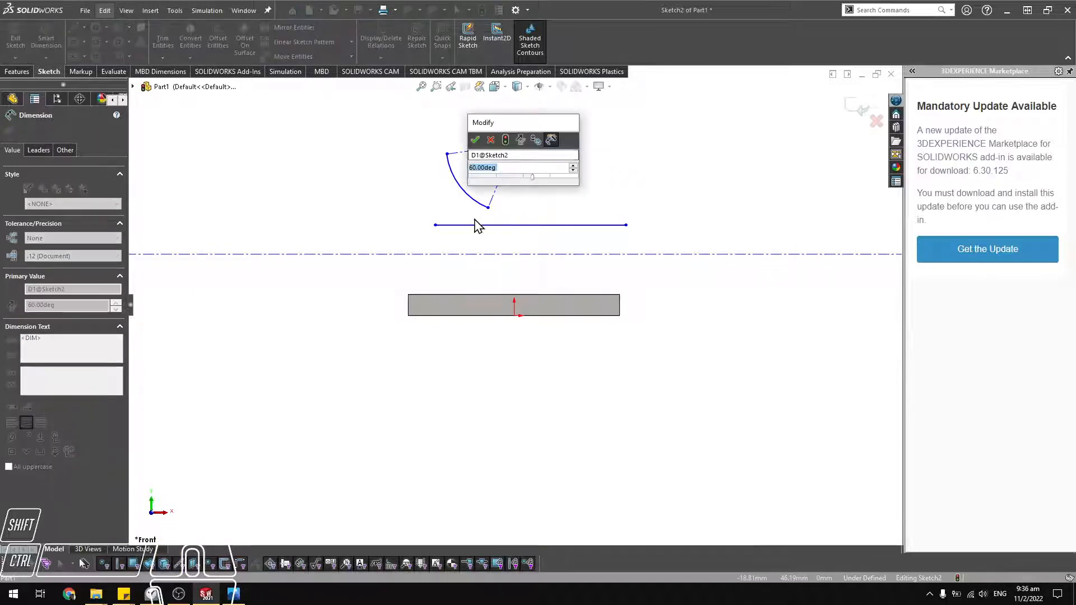
{"action": "type", "text": "120"}
{"action": "key", "text": "Return"}
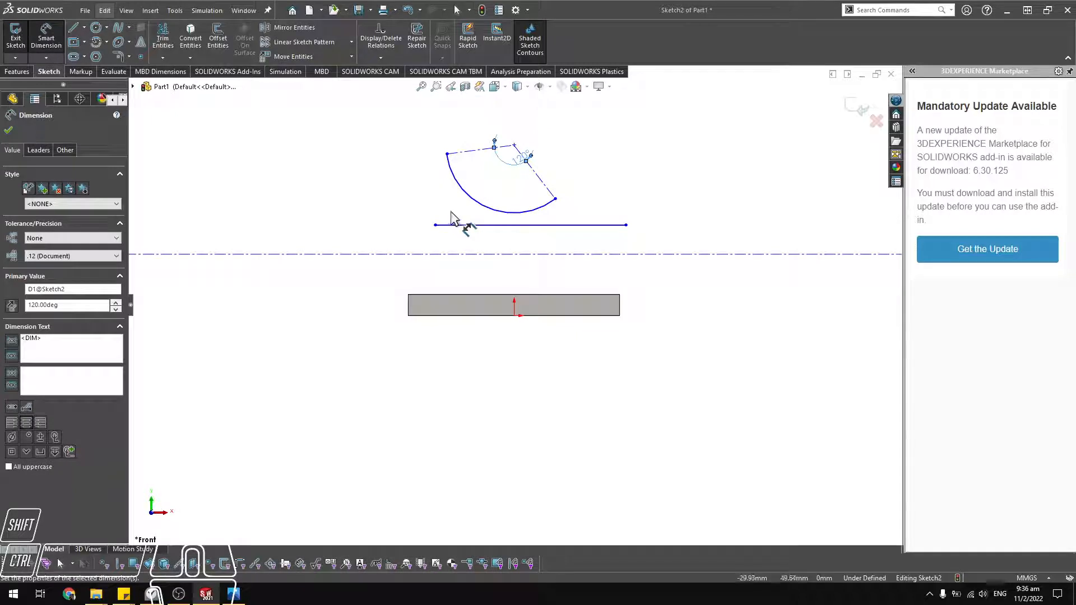
{"action": "key", "text": "Escape"}
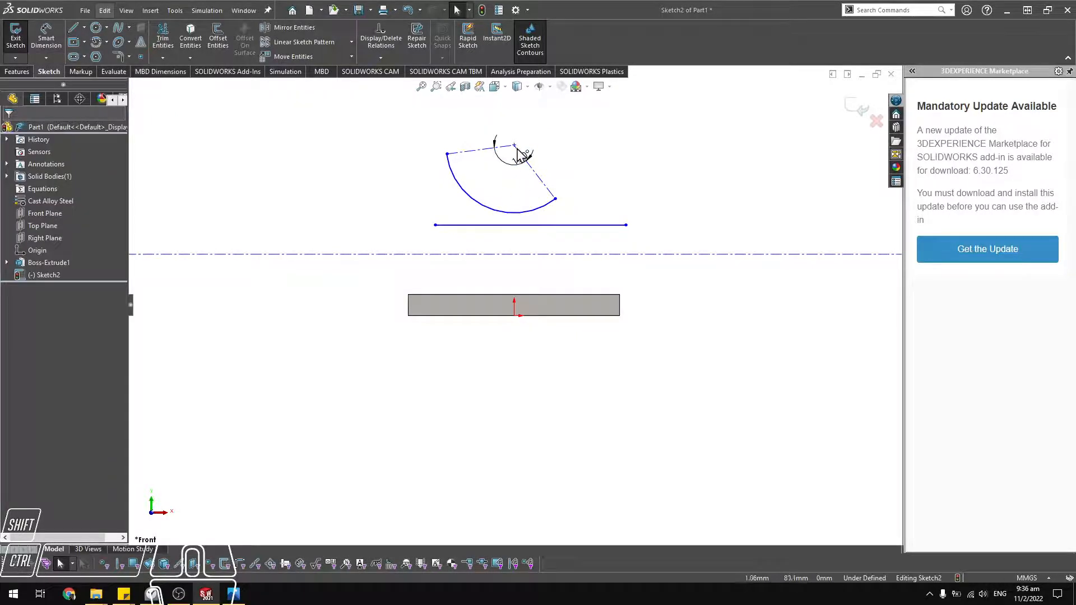
Dimension the length of the solid horizontal line below the arc as 100 mm.
{"action": "left_click", "coordinate": [522, 225]}
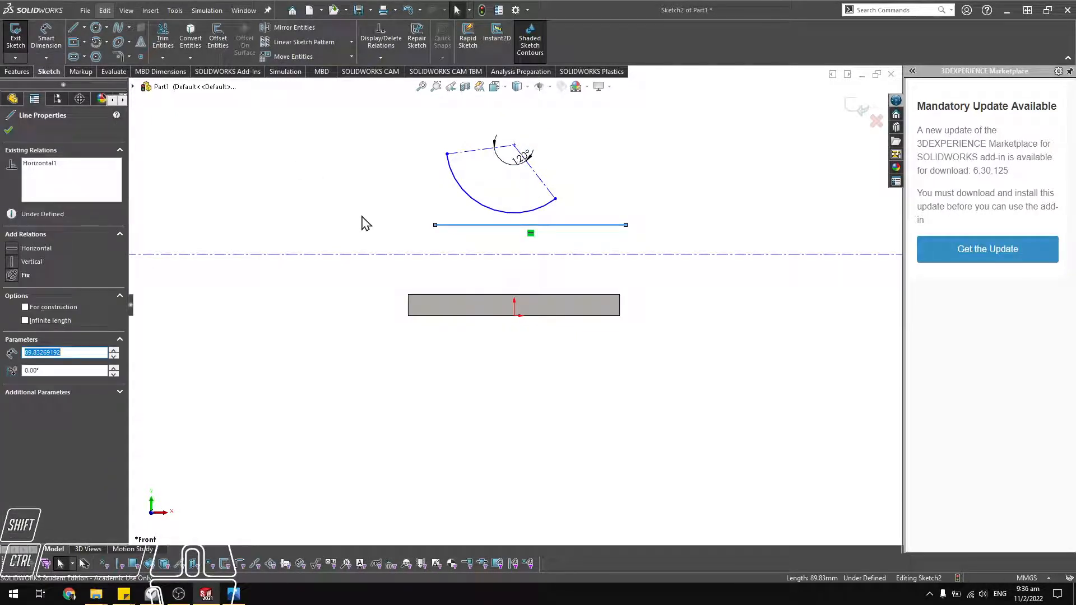
{"action": "key", "text": "Escape"}
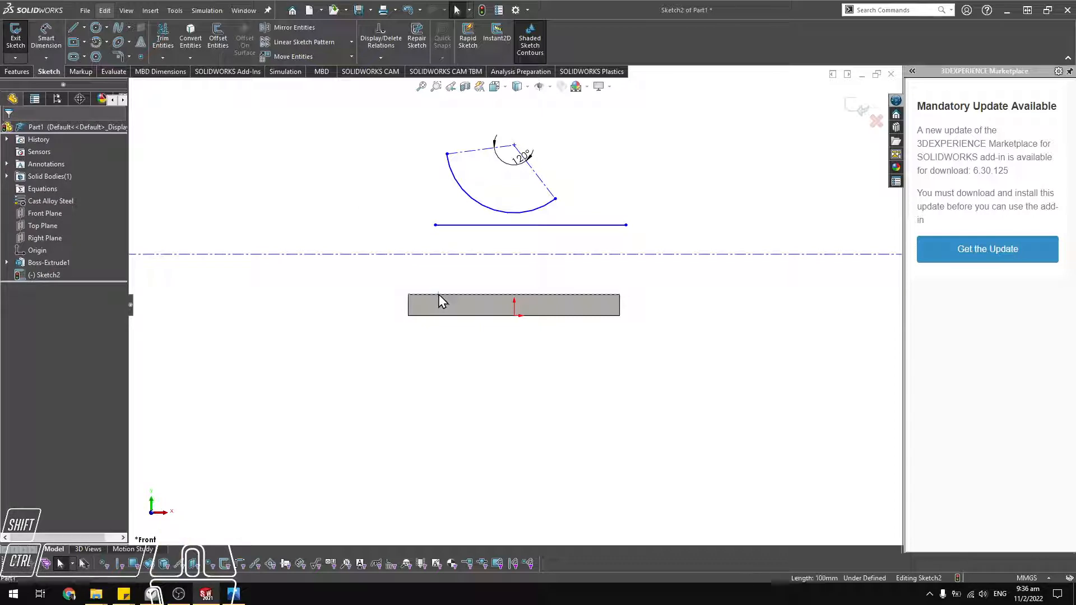
{"action": "left_click", "coordinate": [452, 225]}
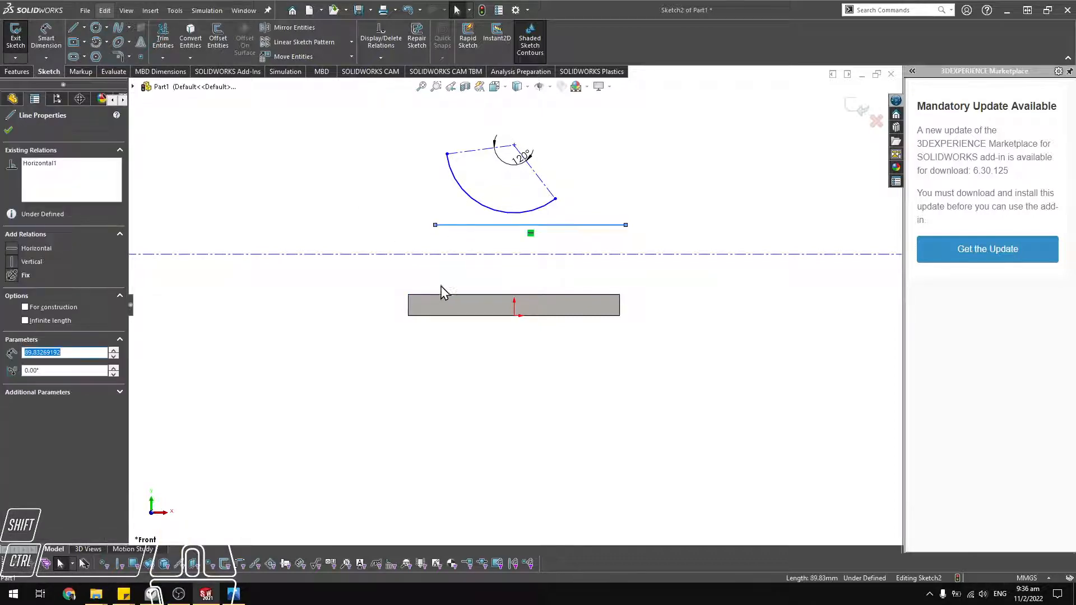
{"action": "key", "text": "Escape"}
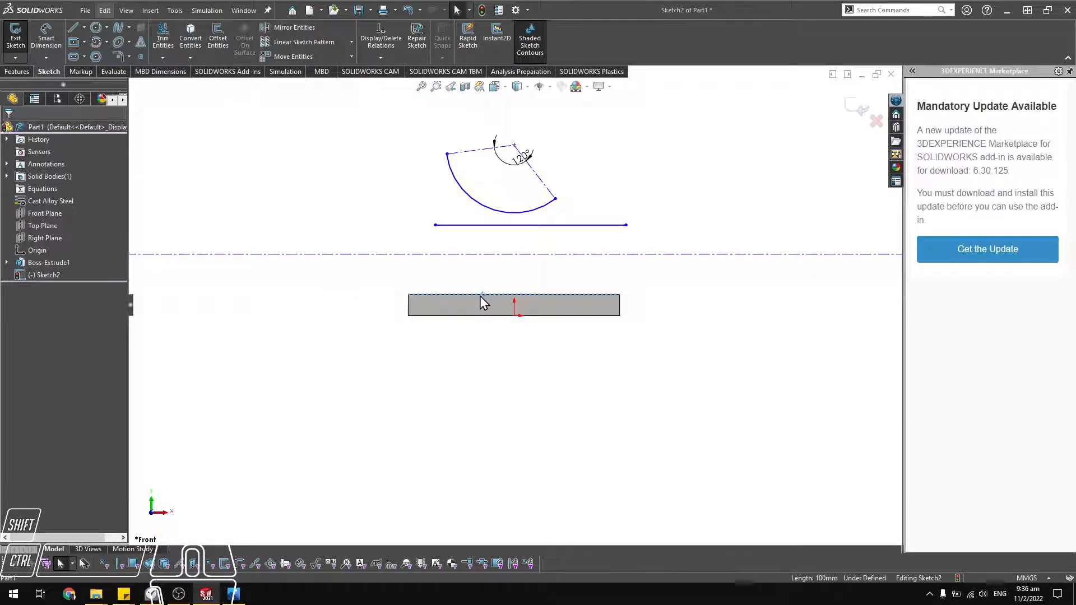
{"action": "left_click", "coordinate": [49, 47]}
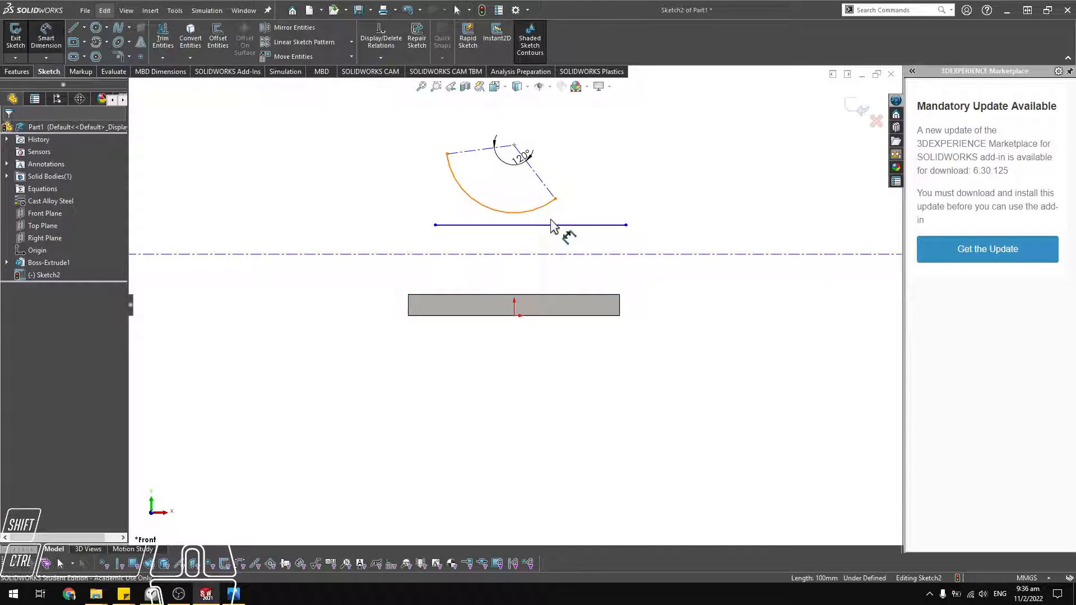
{"action": "left_click", "coordinate": [556, 225]}
{"action": "left_click", "coordinate": [555, 250]}
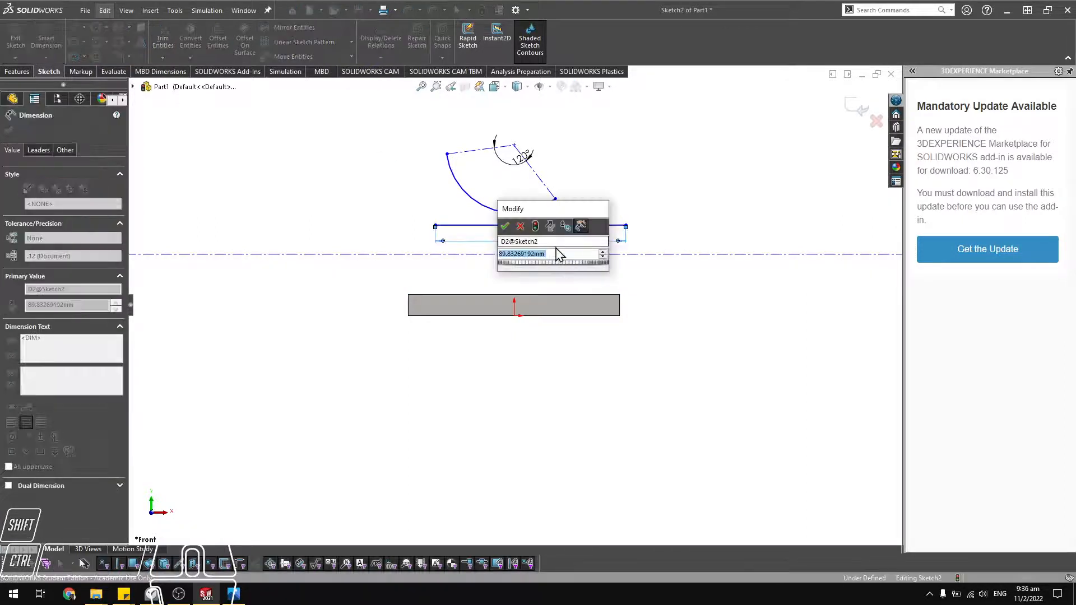
{"action": "type", "text": "100"}
{"action": "key", "text": "Return"}
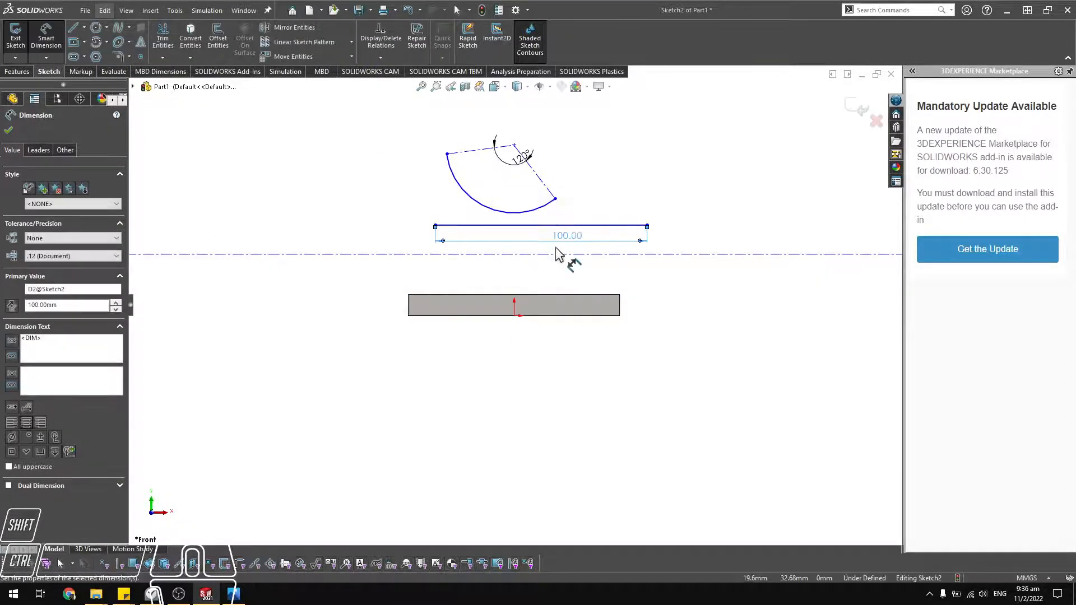
{"action": "key", "text": "Escape"}
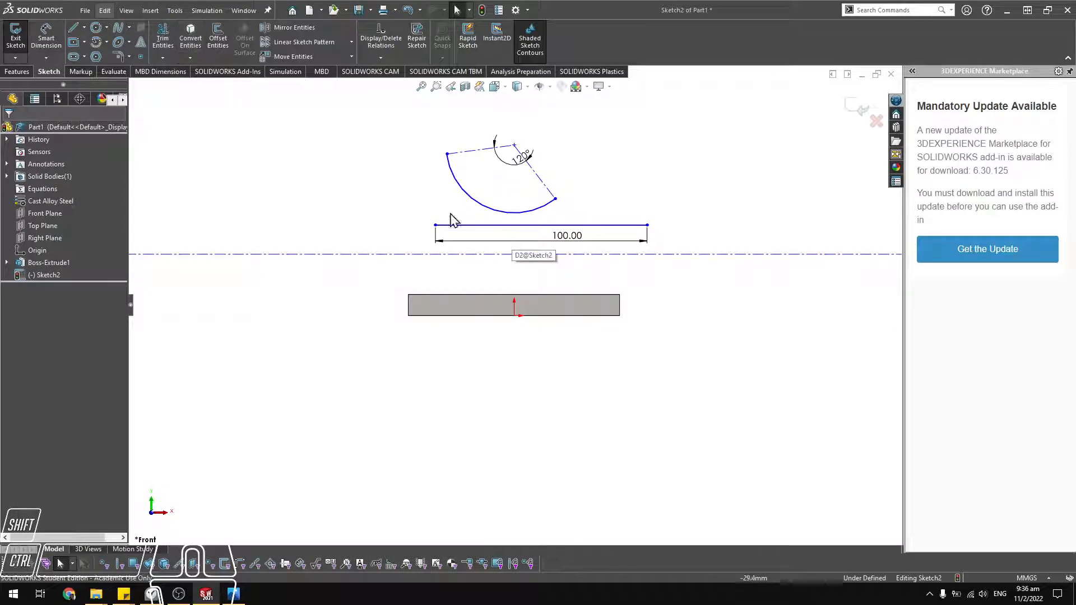
Align the midpoint of the 100 mm line with the origin using a Vertical relation.
{"action": "left_click", "coordinate": [548, 225]}
{"action": "right_click", "coordinate": [548, 226]}
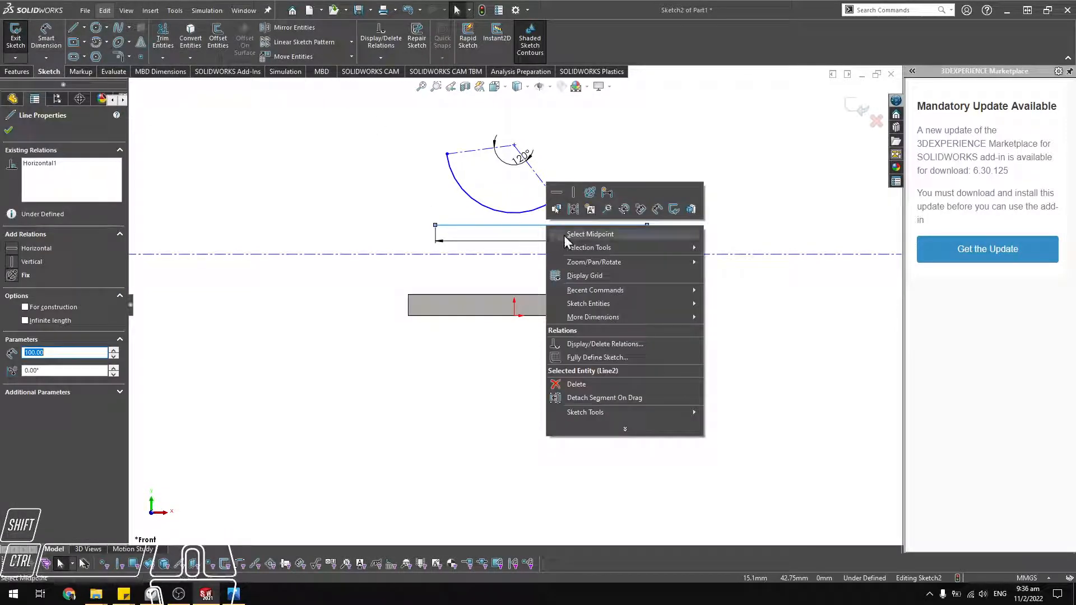
{"action": "left_click", "coordinate": [564, 234]}
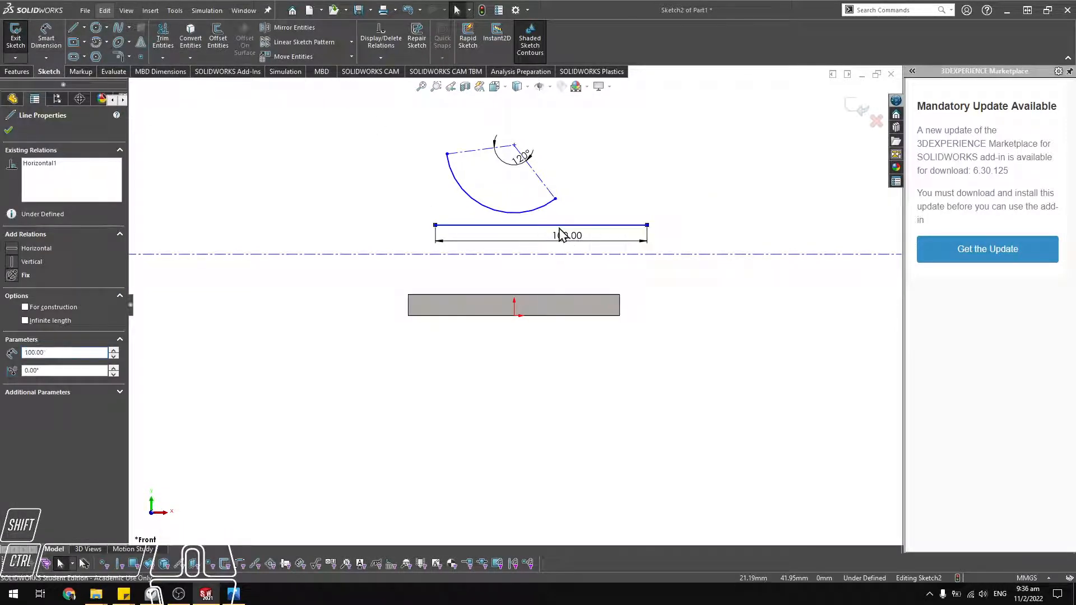
{"action": "left_click", "coordinate": [515, 315], "text": "ctrl"}
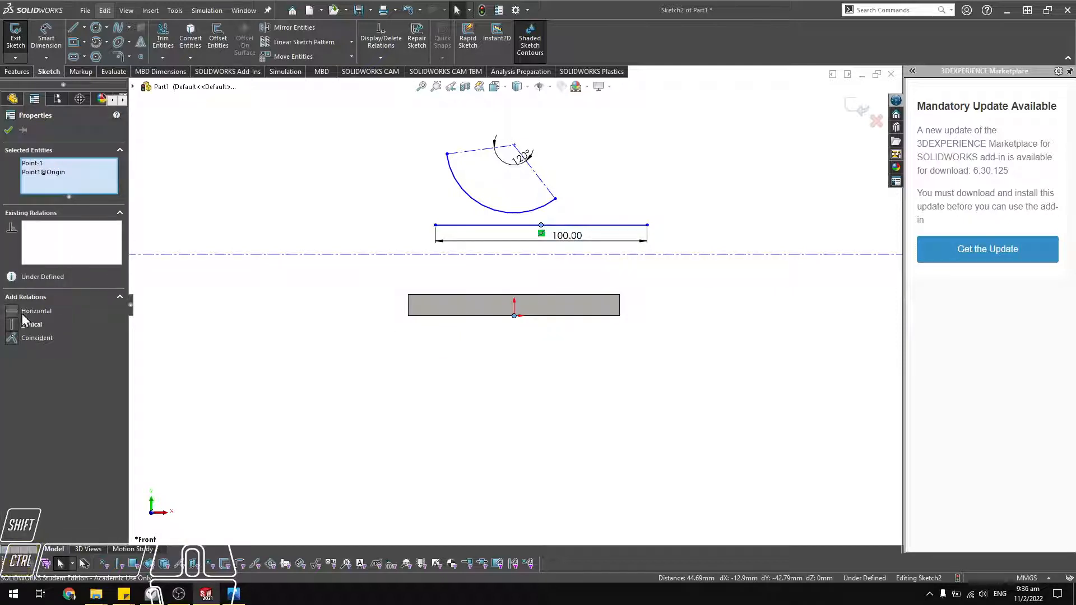
{"action": "left_click", "coordinate": [22, 338]}
{"action": "left_click", "coordinate": [325, 194]}
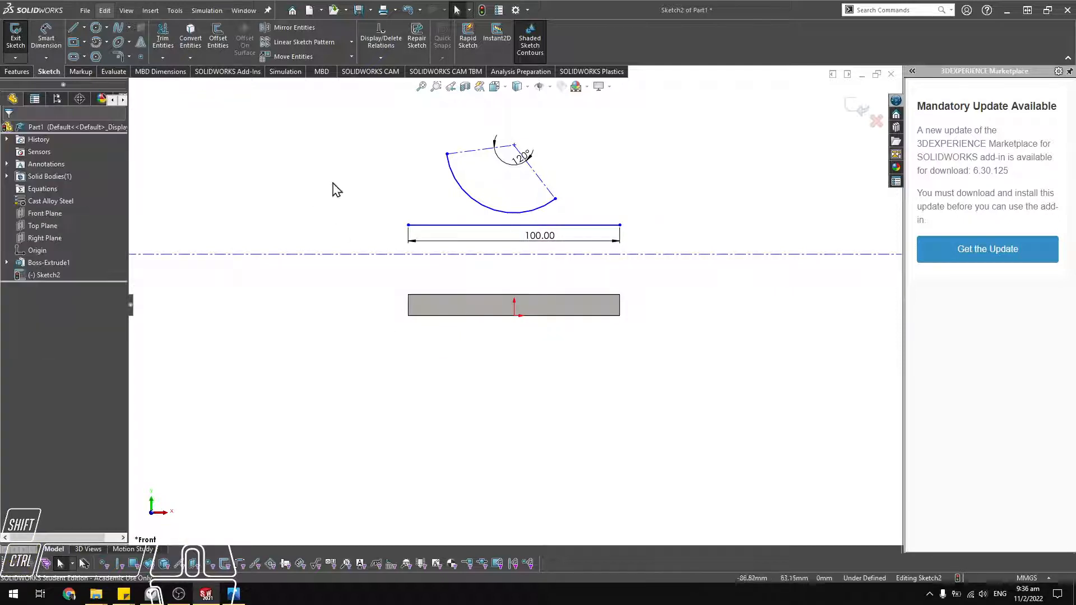
Add a Vertical relation between the arc's centre point and the origin.
{"action": "left_click", "coordinate": [515, 146]}
{"action": "left_click", "coordinate": [514, 315], "text": "ctrl"}
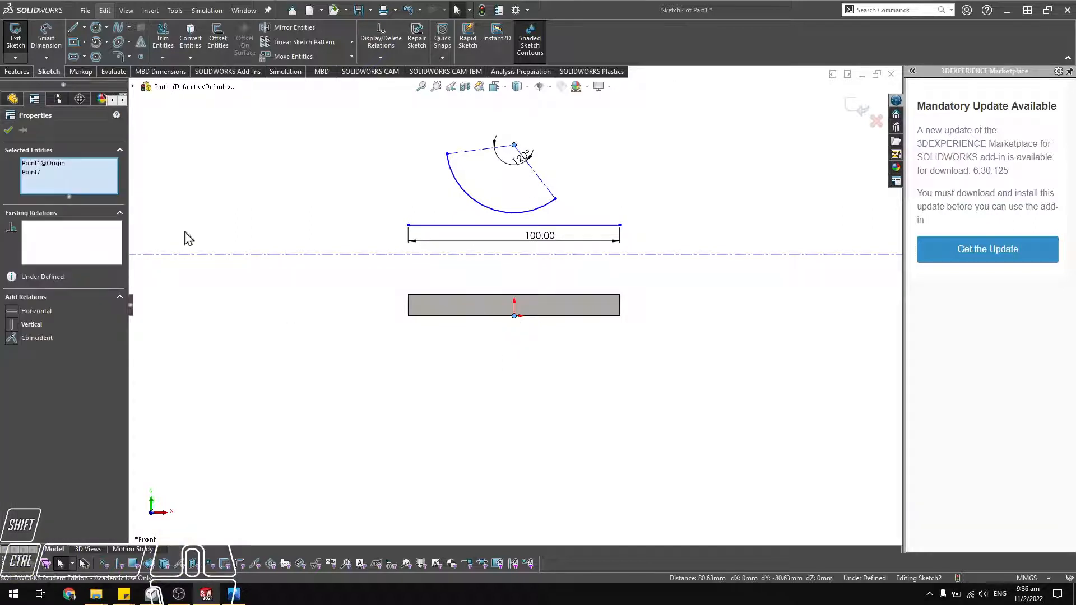
{"action": "left_click", "coordinate": [12, 325]}
{"action": "left_click", "coordinate": [256, 186]}
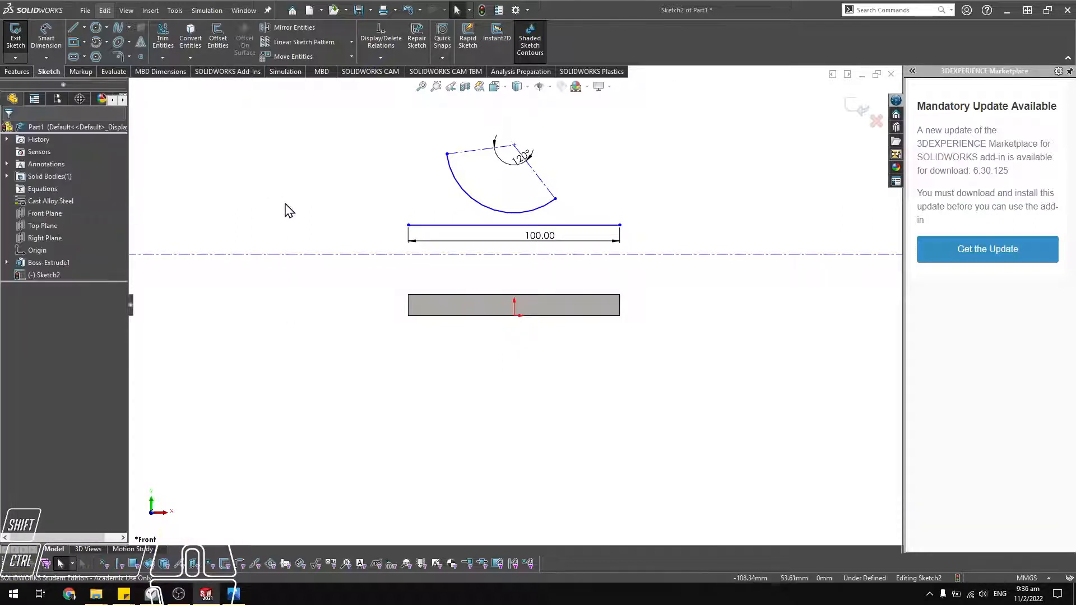
Add a Vertical relation between the arc's midpoint and the origin to make the arc symmetric.
{"action": "right_click", "coordinate": [530, 213]}
{"action": "key", "text": "Escape"}
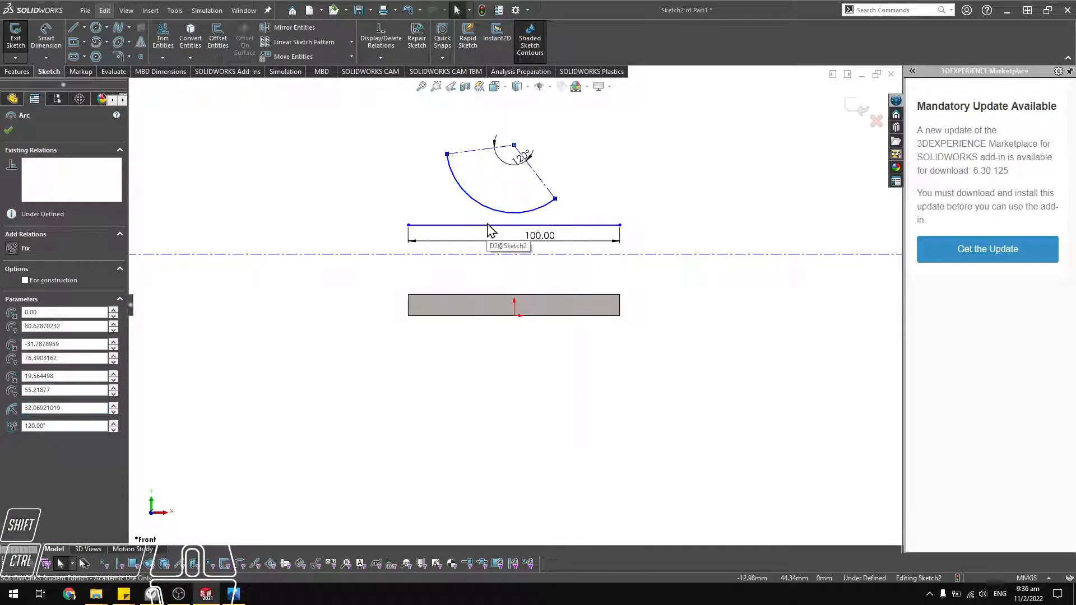
{"action": "left_click", "coordinate": [514, 315], "text": "ctrl"}
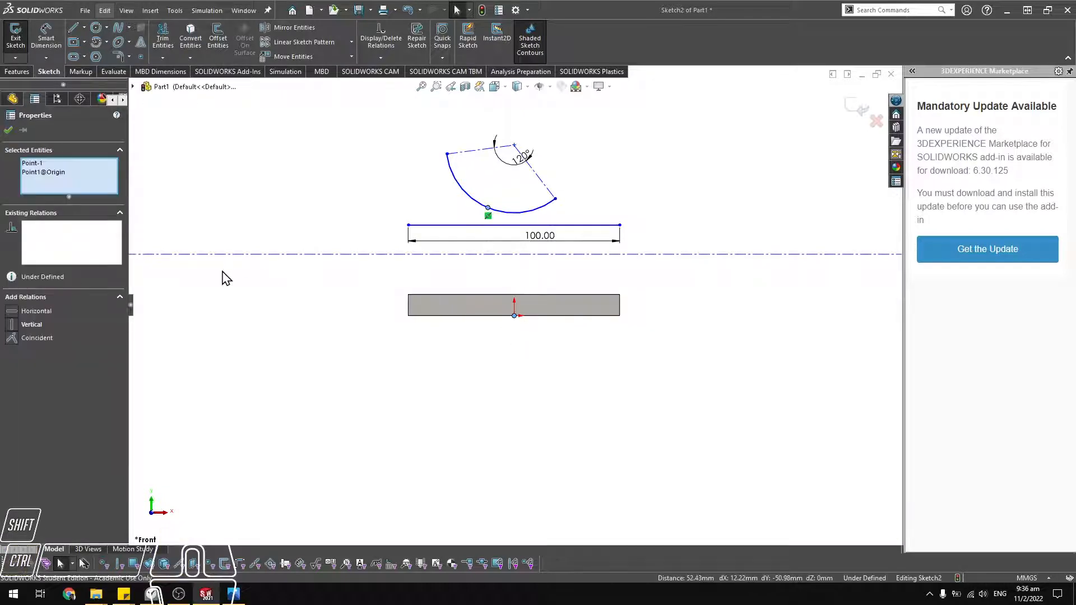
{"action": "left_click", "coordinate": [11, 324]}
{"action": "left_click", "coordinate": [685, 137]}
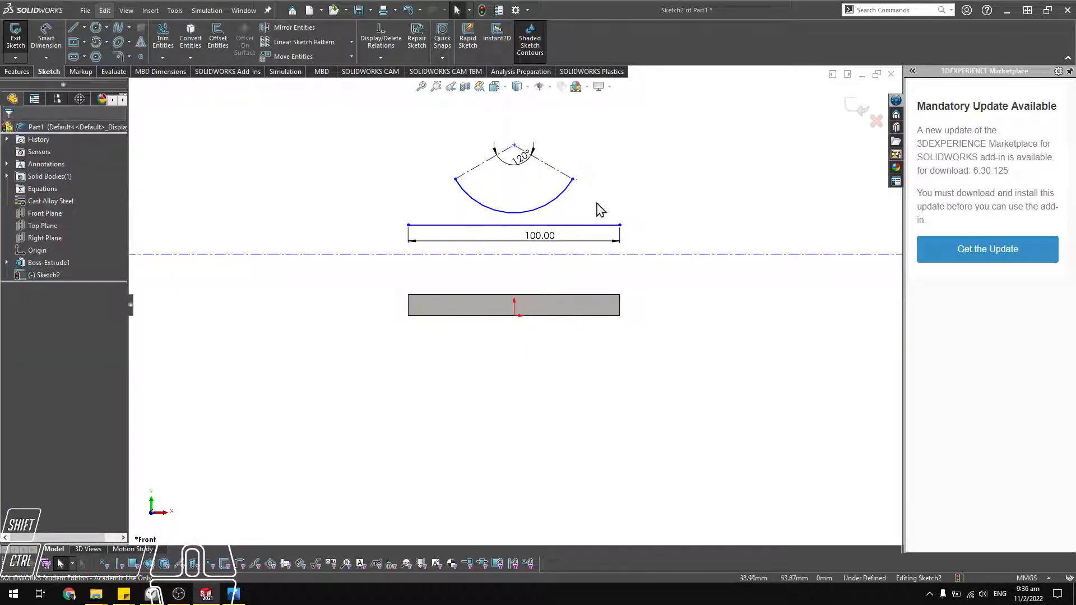
Add an Equal Curve Length relation between the arc and the 100 mm line.
{"action": "left_click", "coordinate": [554, 206]}
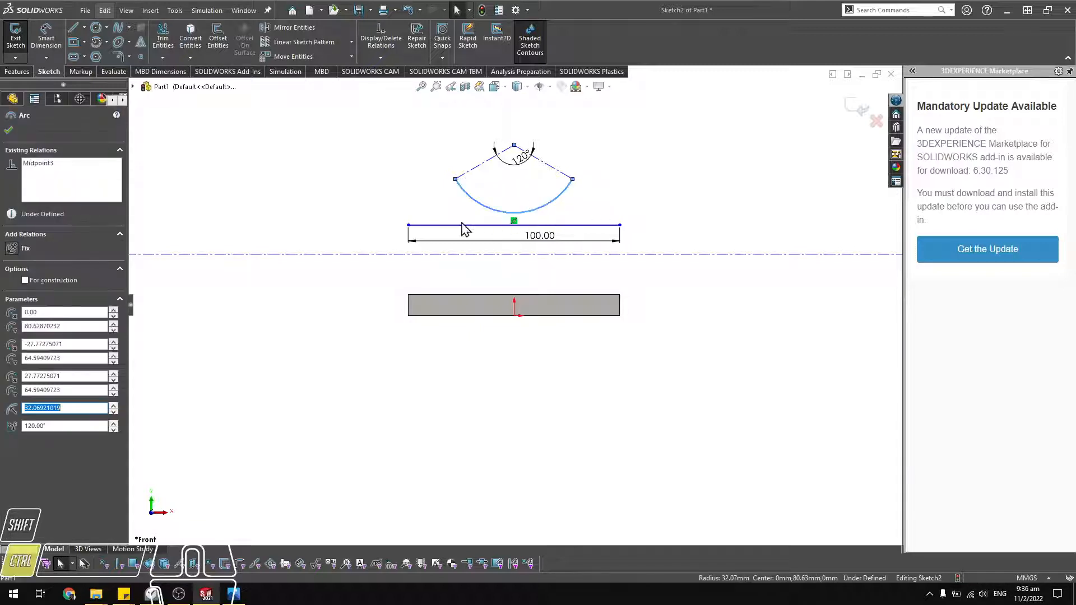
{"action": "left_click", "coordinate": [441, 225], "text": "ctrl"}
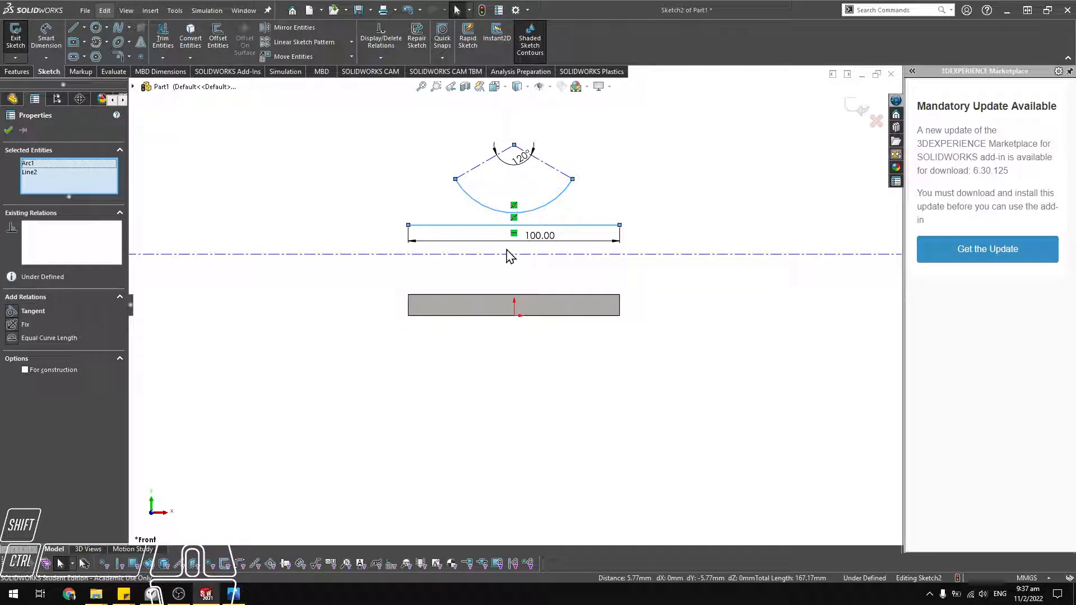
{"action": "left_click", "coordinate": [335, 233]}
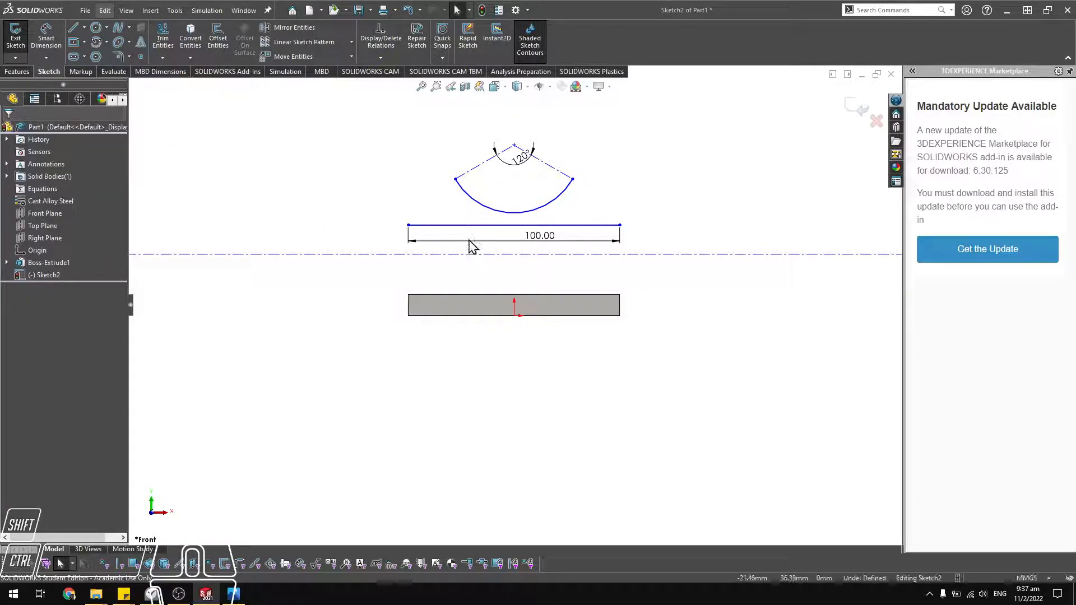
{"action": "left_click", "coordinate": [487, 209]}
{"action": "left_click", "coordinate": [473, 226], "text": "ctrl"}
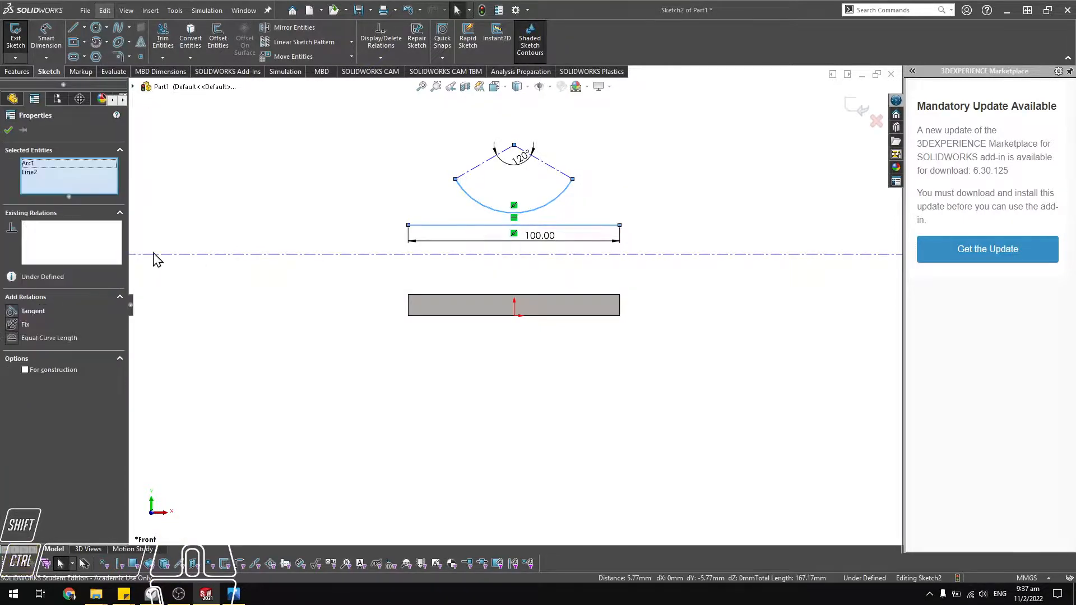
{"action": "left_click", "coordinate": [13, 336]}
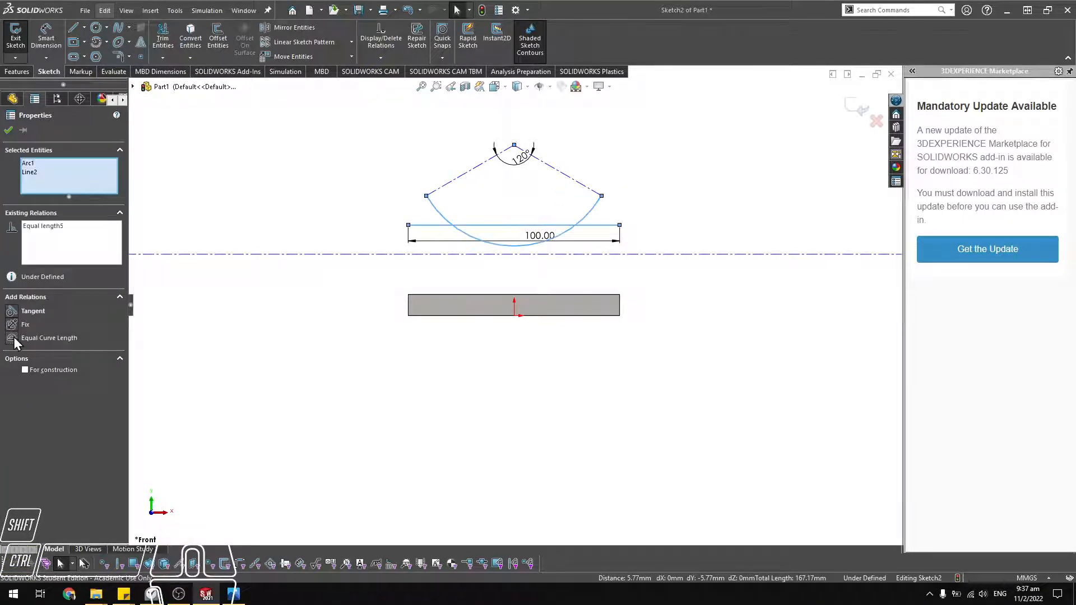
{"action": "left_click", "coordinate": [281, 197]}
{"action": "left_click", "coordinate": [594, 209]}
{"action": "key", "text": "Escape"}
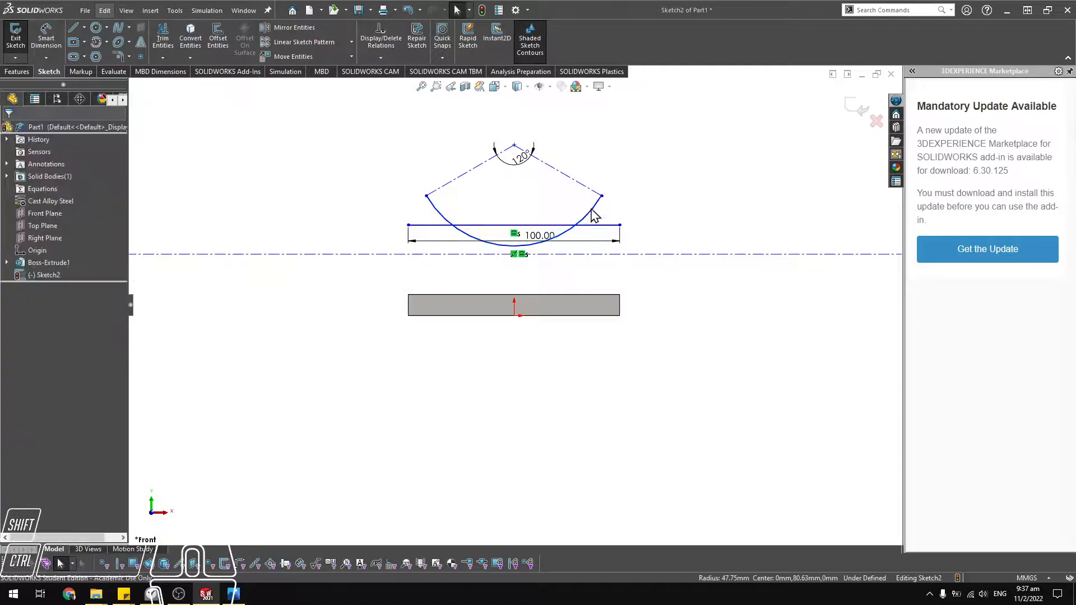
Move the arc's centre point straight up until the whole arc sits clear above the 100 mm line.
{"action": "left_click", "coordinate": [591, 215]}
{"action": "key", "text": "Escape"}
{"action": "left_click_drag", "start_coordinate": [514, 143], "coordinate": [513, 108]}
{"action": "key", "text": "Escape"}
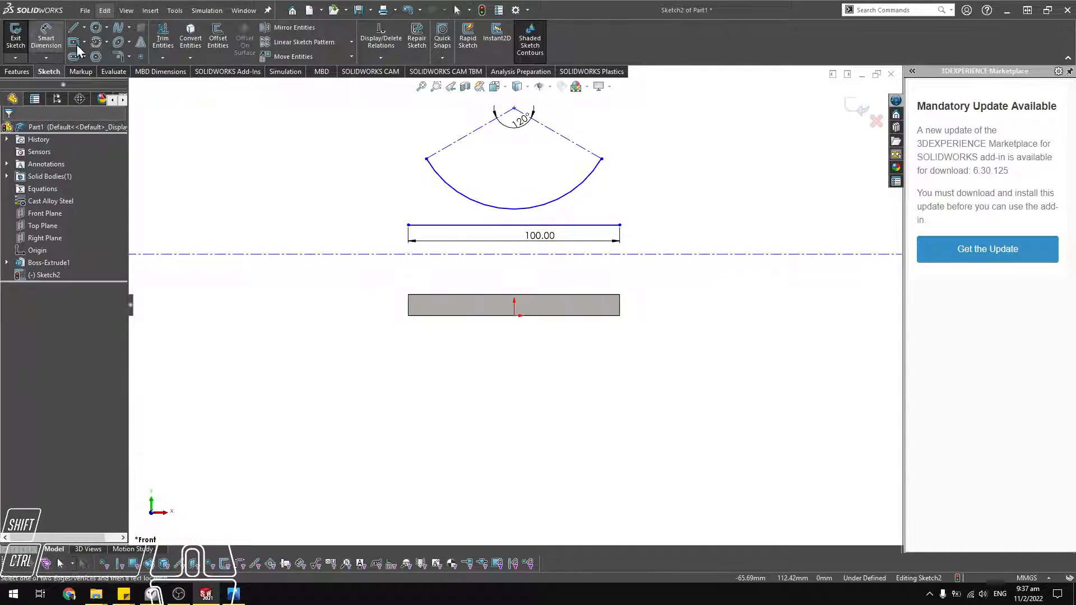
Add a radius dimension to the arc as a driven dimension.
{"action": "left_click", "coordinate": [46, 36]}
{"action": "left_click", "coordinate": [589, 181]}
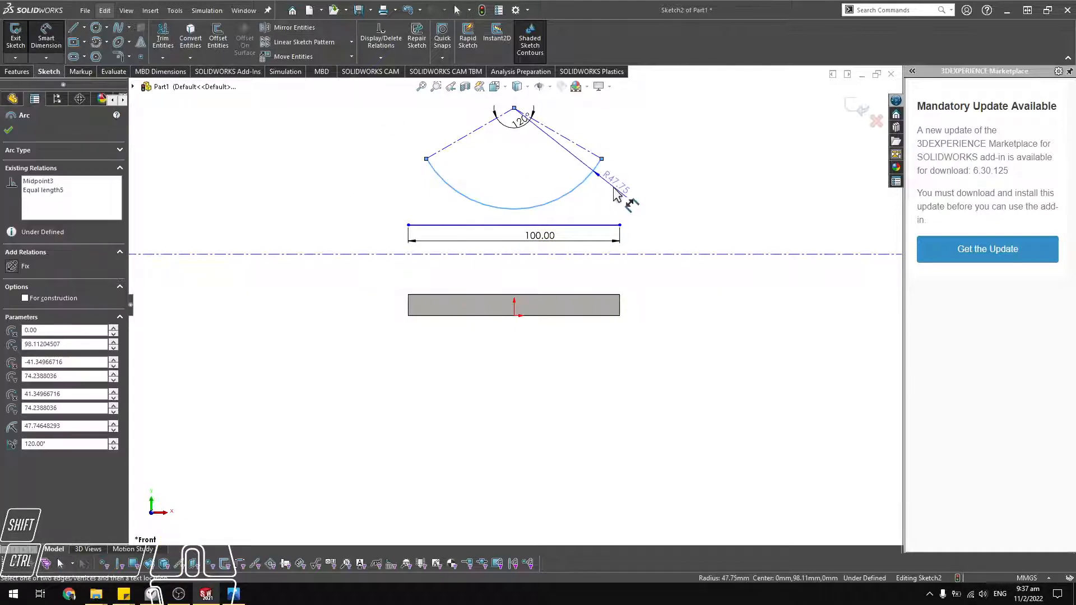
{"action": "left_click", "coordinate": [628, 197]}
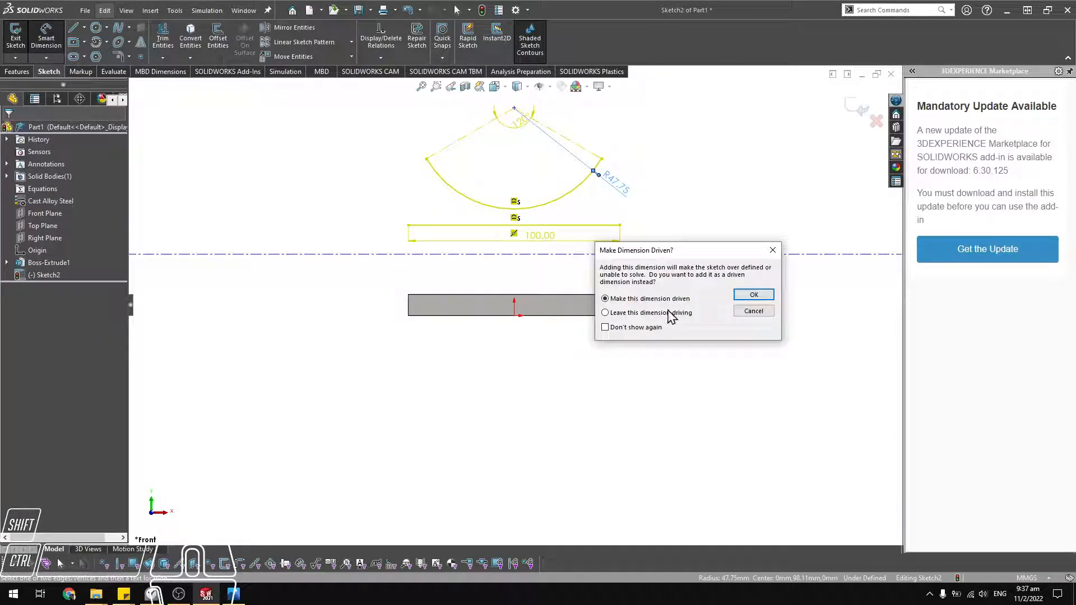
{"action": "left_click", "coordinate": [754, 295]}
{"action": "key", "text": "Escape"}
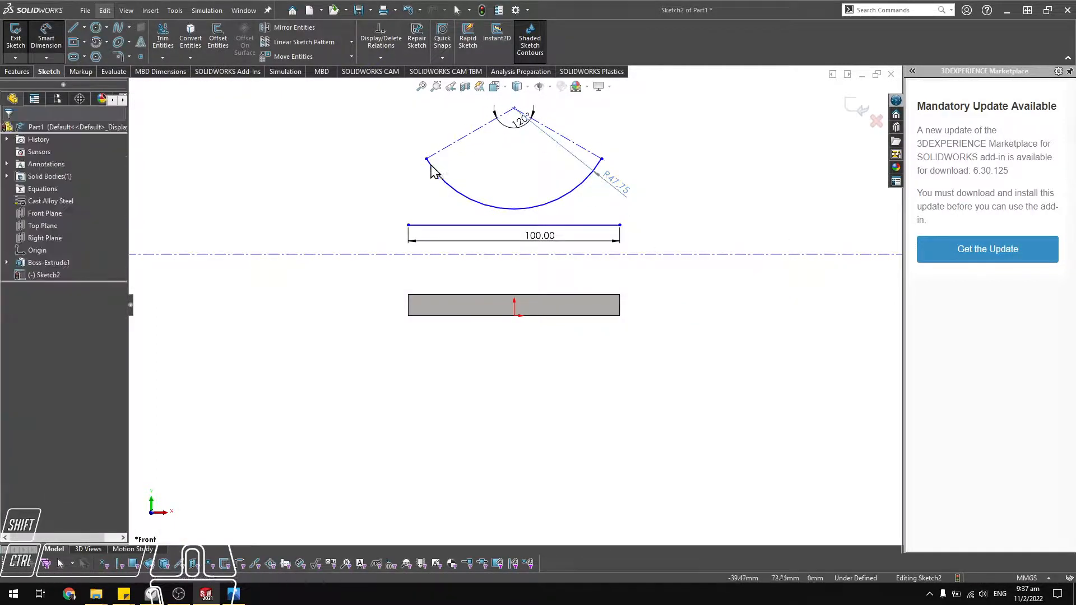
Make the arc's angle dimension driven and reposition its text beside the centre point.
{"action": "left_click", "coordinate": [512, 123]}
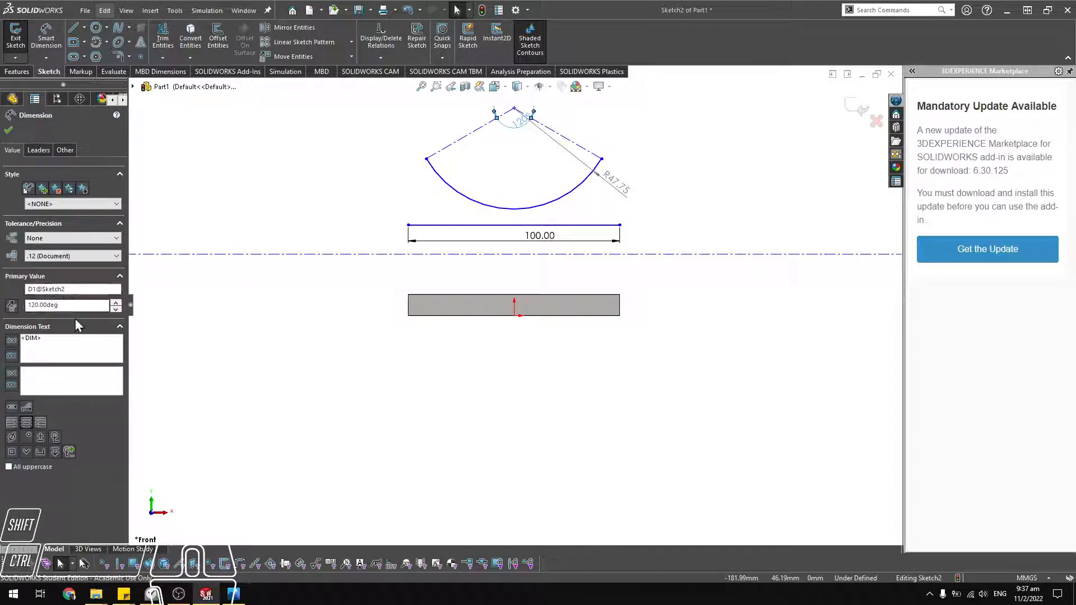
{"action": "left_click", "coordinate": [66, 149]}
{"action": "left_click", "coordinate": [12, 234]}
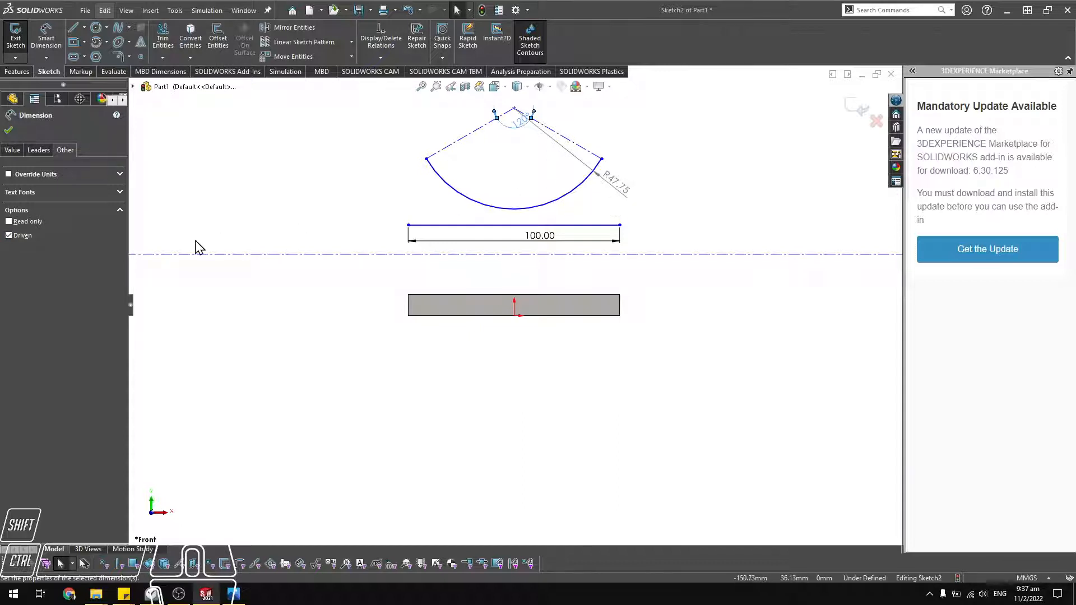
{"action": "left_click", "coordinate": [329, 268]}
{"action": "scroll", "coordinate": [516, 179], "scroll_direction": "up", "scroll_amount": 2}
{"action": "scroll", "coordinate": [505, 168], "scroll_direction": "down", "scroll_amount": 2}
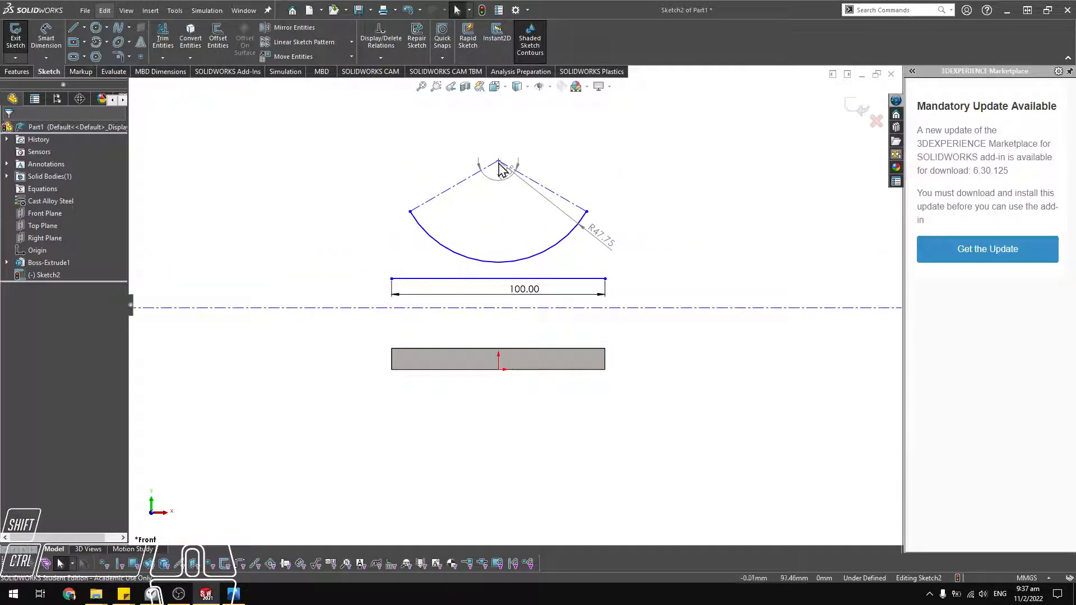
{"action": "left_click_drag", "start_coordinate": [506, 178], "coordinate": [531, 162]}
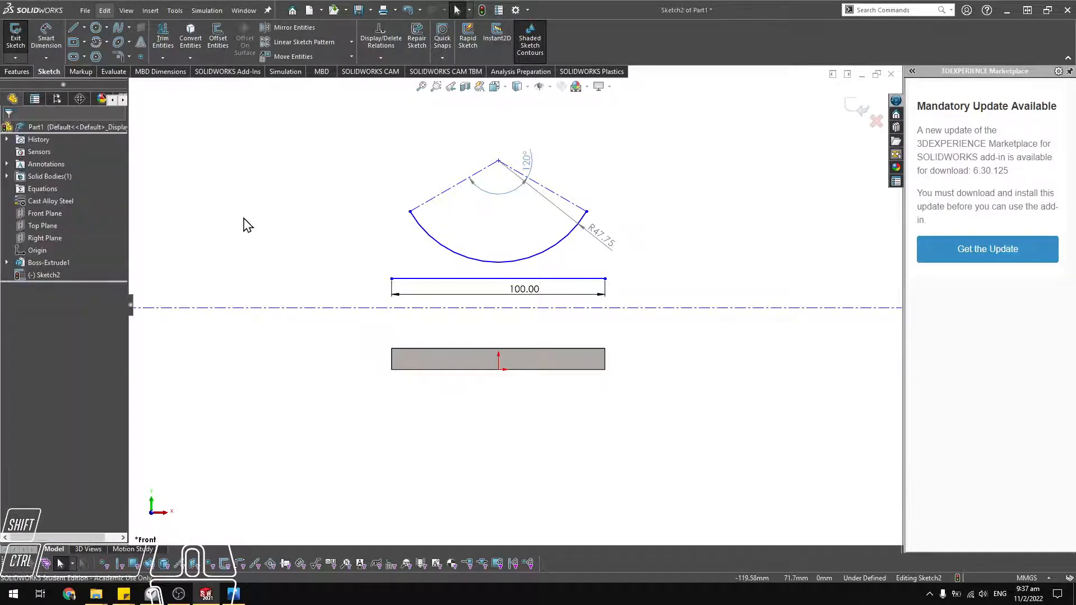
Add a Collinear relation between the 100 mm line and the infinite horizontal construction line.
{"action": "left_click", "coordinate": [502, 308]}
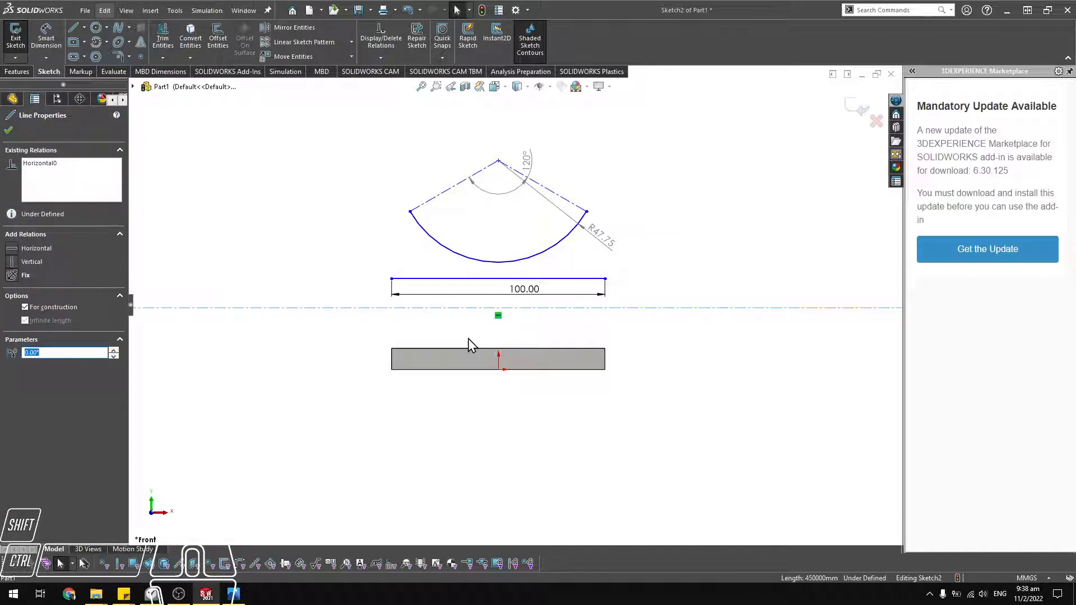
{"action": "left_click", "coordinate": [461, 279]}
{"action": "left_click", "coordinate": [333, 273]}
{"action": "left_click", "coordinate": [413, 279]}
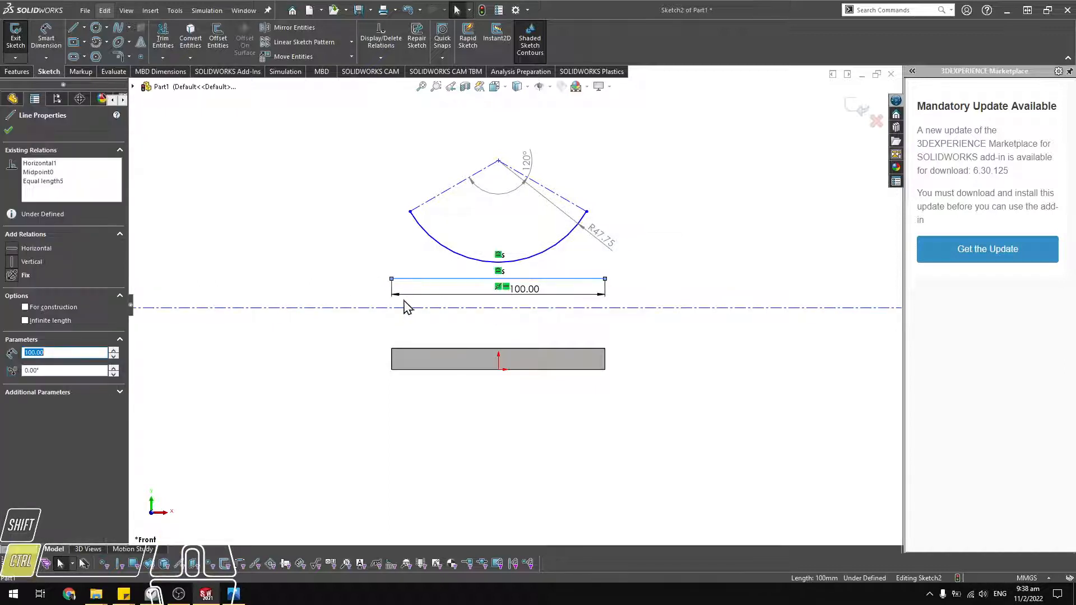
{"action": "left_click", "coordinate": [330, 308], "text": "ctrl"}
{"action": "left_click", "coordinate": [12, 337]}
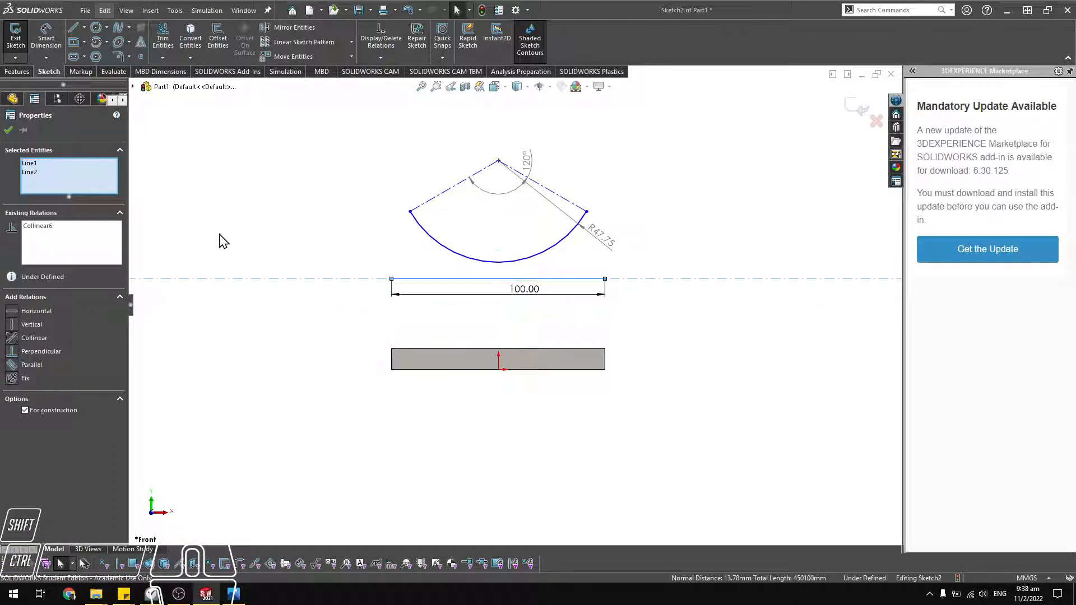
{"action": "left_click", "coordinate": [230, 240]}
Add a Tangent relation between the arc and the 100 mm line.
{"action": "left_click", "coordinate": [499, 262]}
{"action": "left_click", "coordinate": [471, 280], "text": "ctrl"}
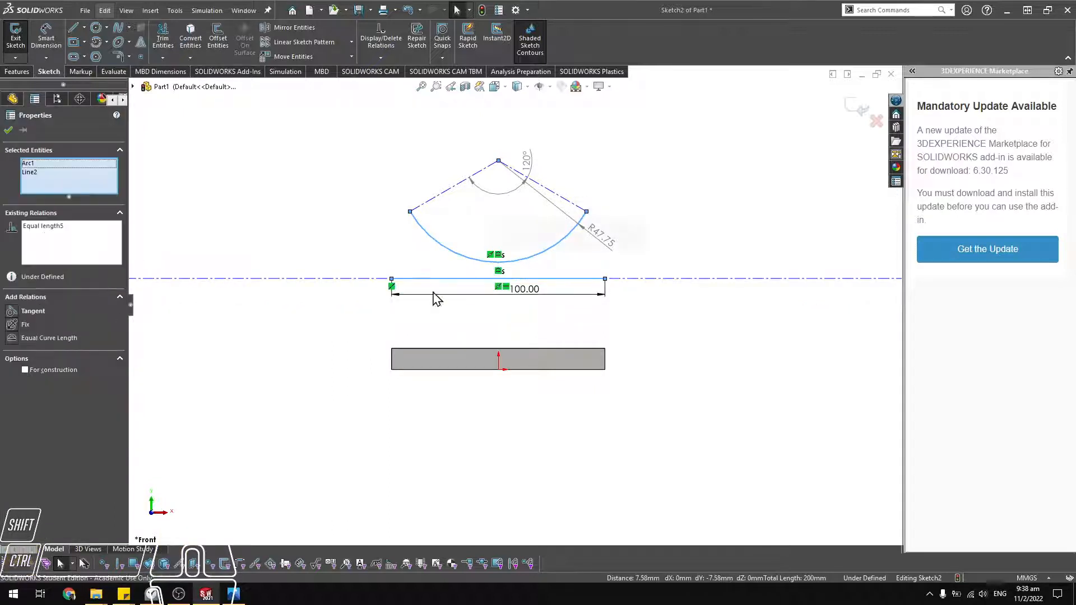
{"action": "left_click", "coordinate": [12, 313]}
{"action": "left_click", "coordinate": [331, 252]}
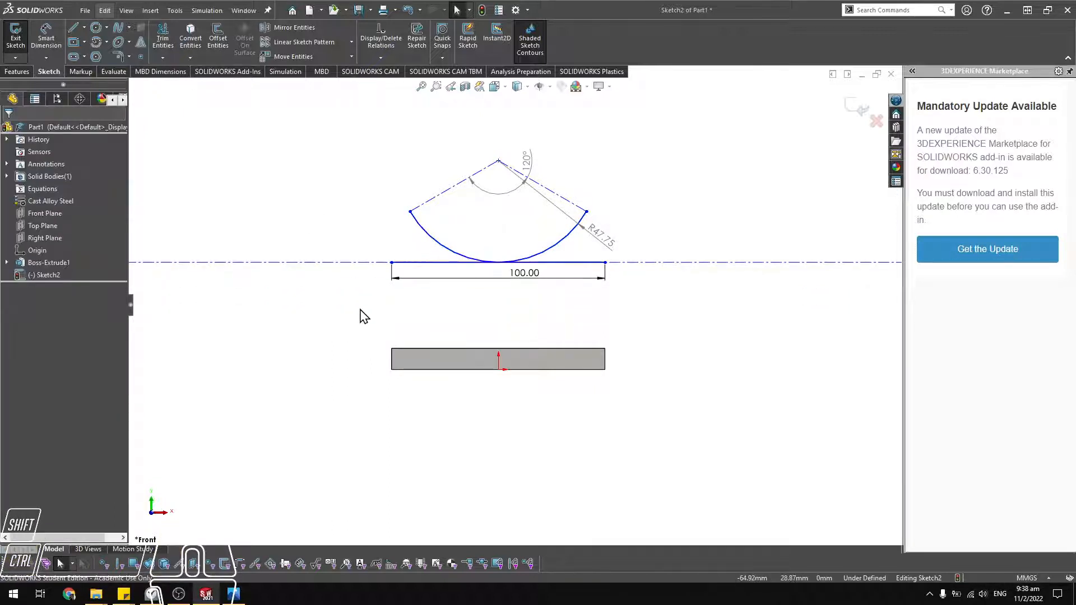
Make the infinite horizontal construction line collinear with the top edge of the extruded block.
{"action": "left_click_drag", "start_coordinate": [510, 262], "coordinate": [504, 353]}
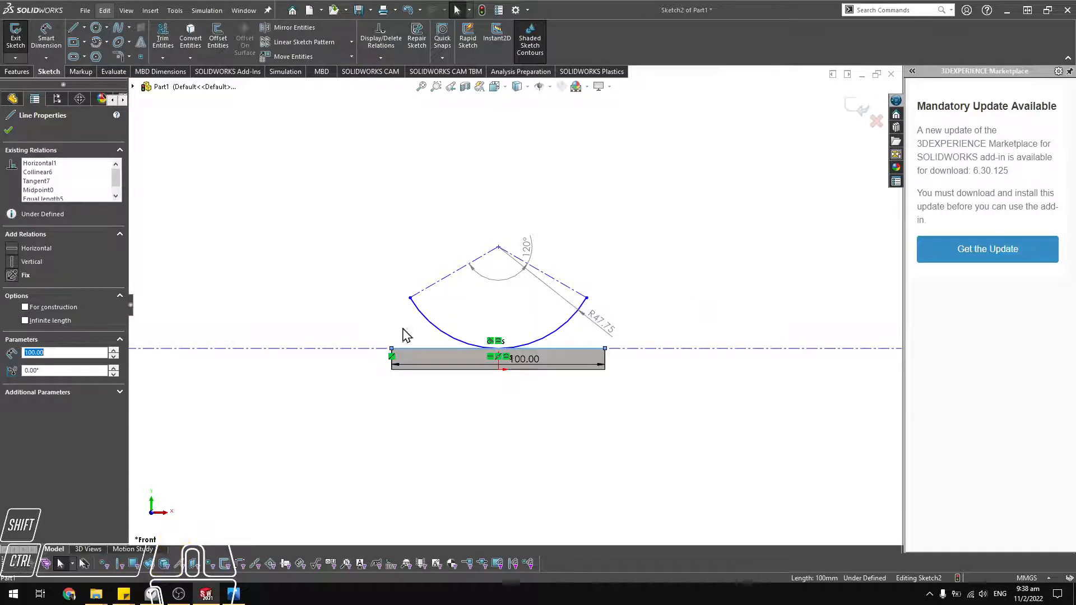
{"action": "key", "text": "ctrl+z"}
{"action": "left_click", "coordinate": [317, 262]}
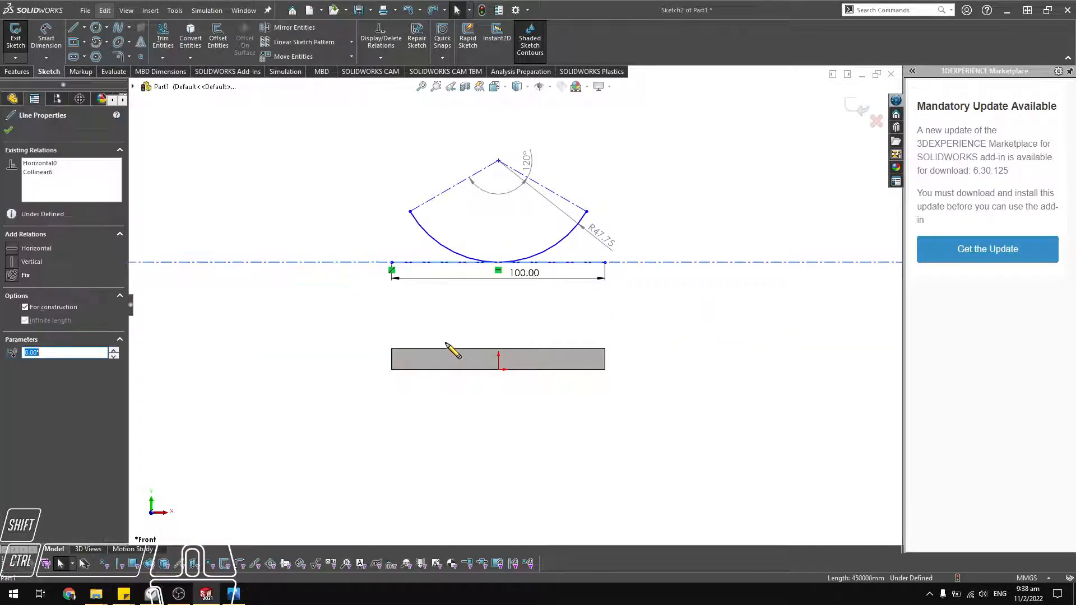
{"action": "left_click", "coordinate": [469, 348], "text": "ctrl"}
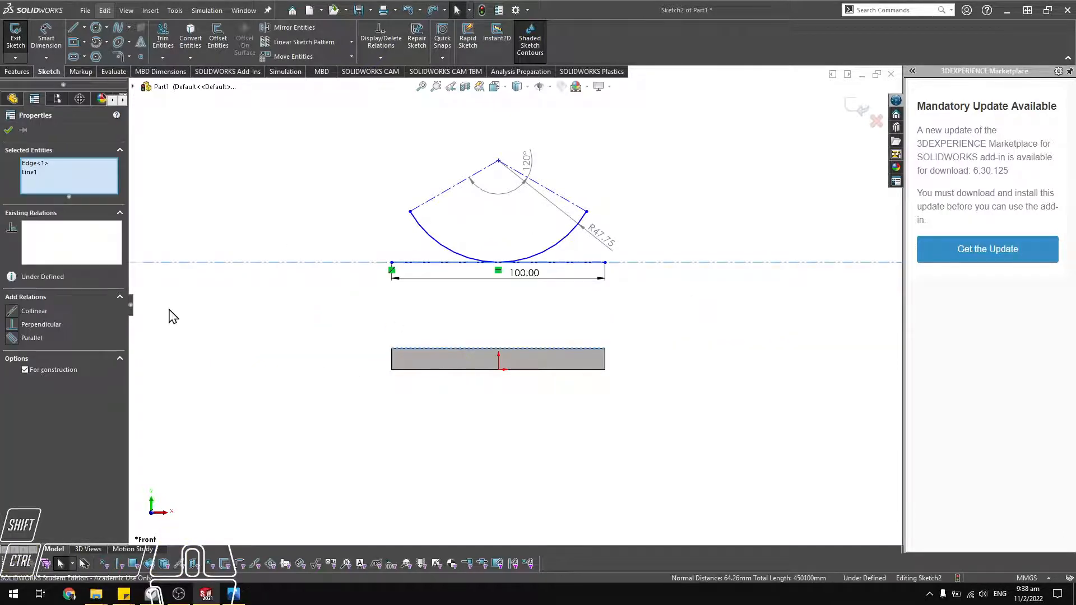
{"action": "left_click", "coordinate": [11, 312]}
{"action": "scroll", "coordinate": [711, 343], "scroll_direction": "down", "scroll_amount": 1}
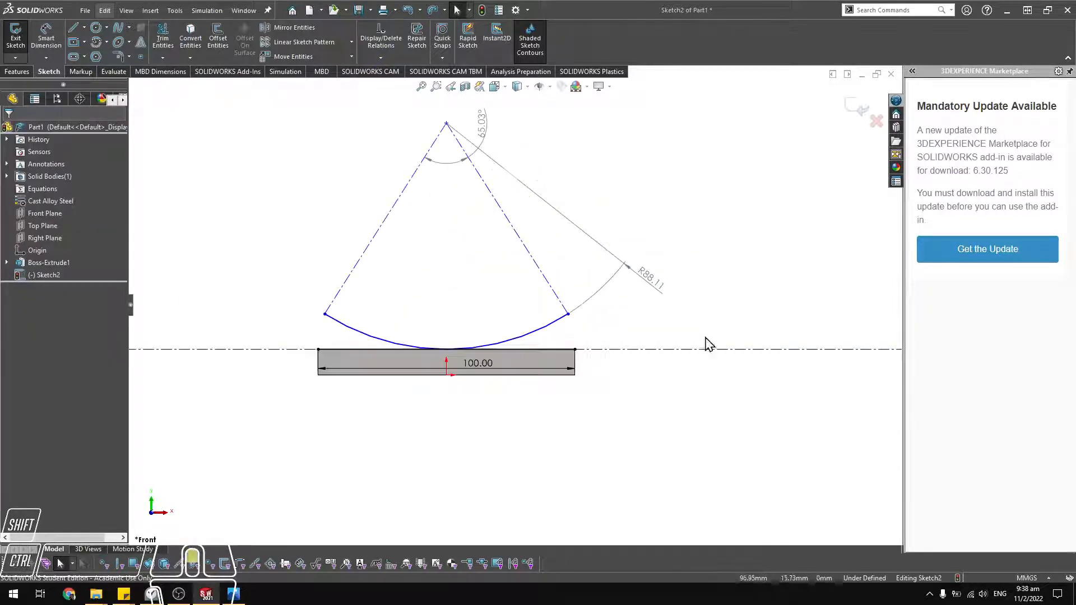
Reposition the radius and angle dimension texts, and reshape the arc by its right endpoint to an angle of about 86 degrees.
{"action": "left_click_drag", "start_coordinate": [643, 278], "coordinate": [578, 360]}
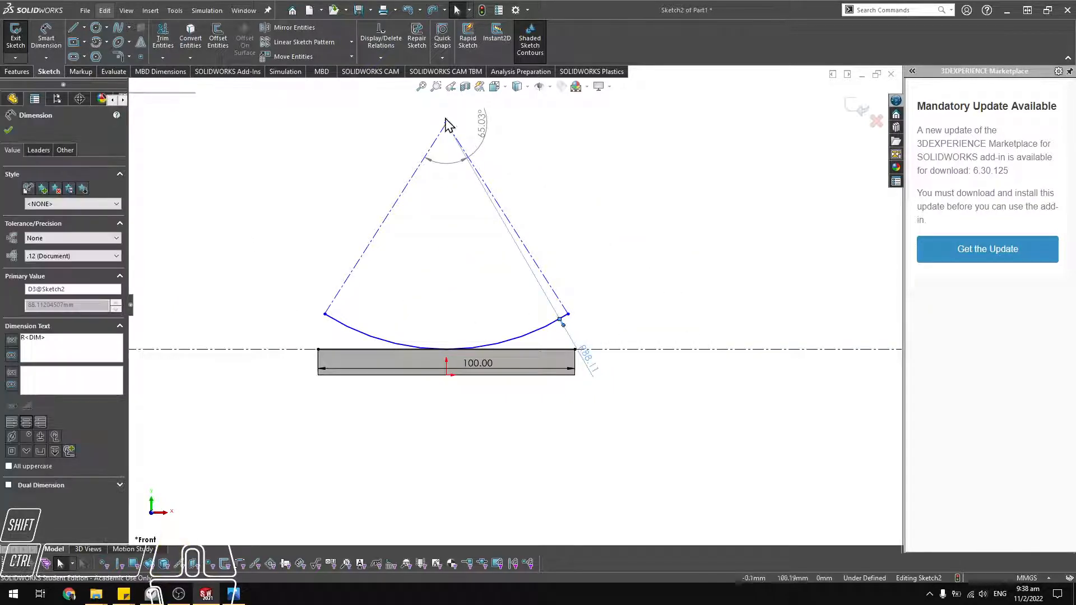
{"action": "left_click_drag", "start_coordinate": [485, 130], "coordinate": [448, 188]}
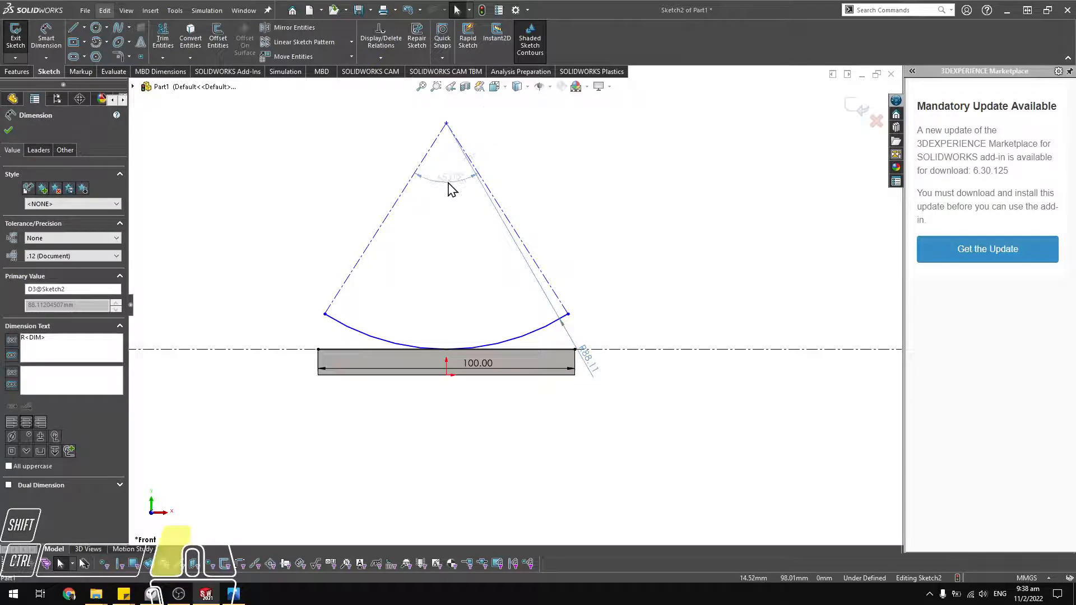
{"action": "left_click", "coordinate": [529, 176]}
{"action": "left_click_drag", "start_coordinate": [567, 314], "coordinate": [560, 310]}
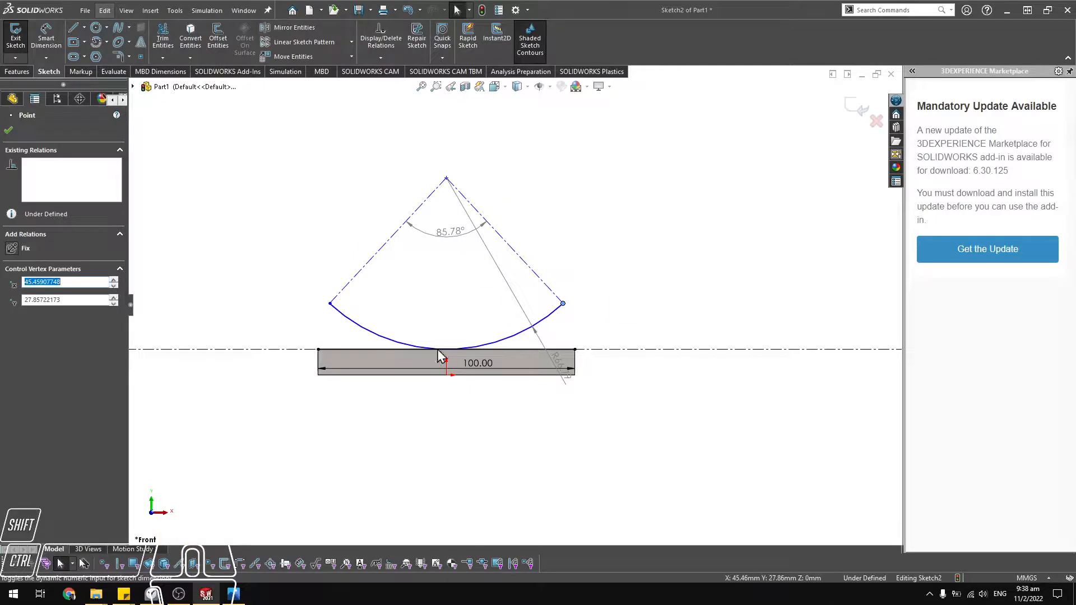
{"action": "key", "text": "Escape"}
Rename the arc's angle dimension to "bend angle".
{"action": "left_click", "coordinate": [449, 231]}
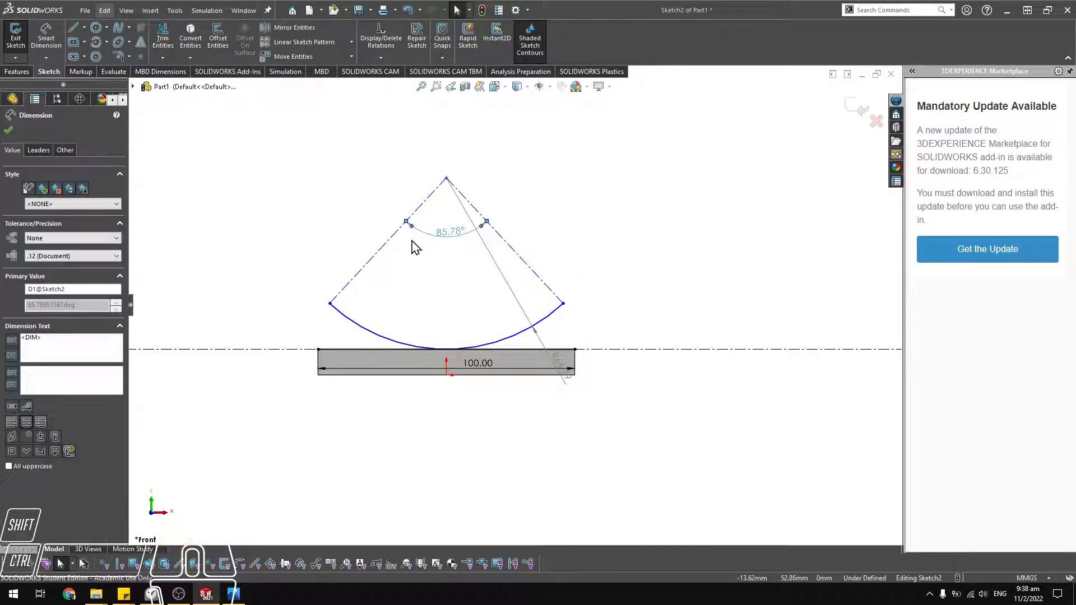
{"action": "double_click", "coordinate": [32, 288]}
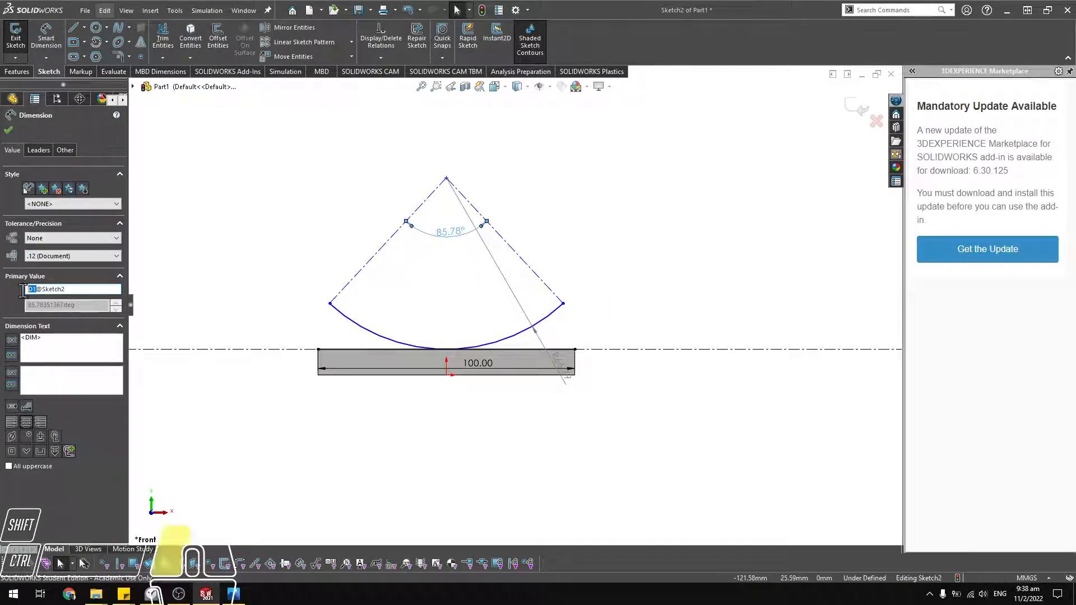
{"action": "type", "text": "bend angle"}
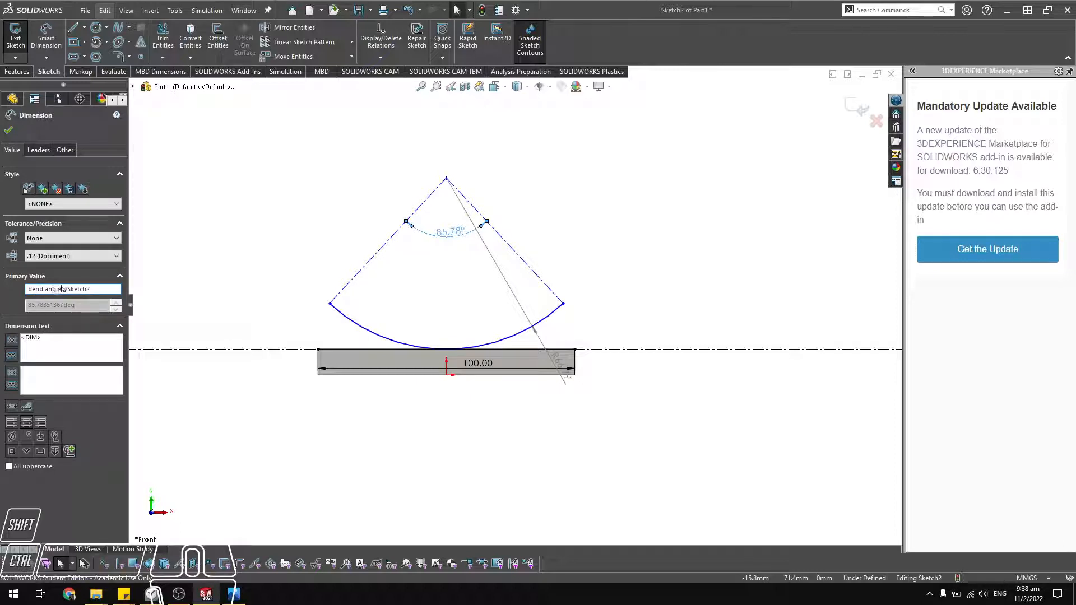
{"action": "left_click", "coordinate": [488, 253]}
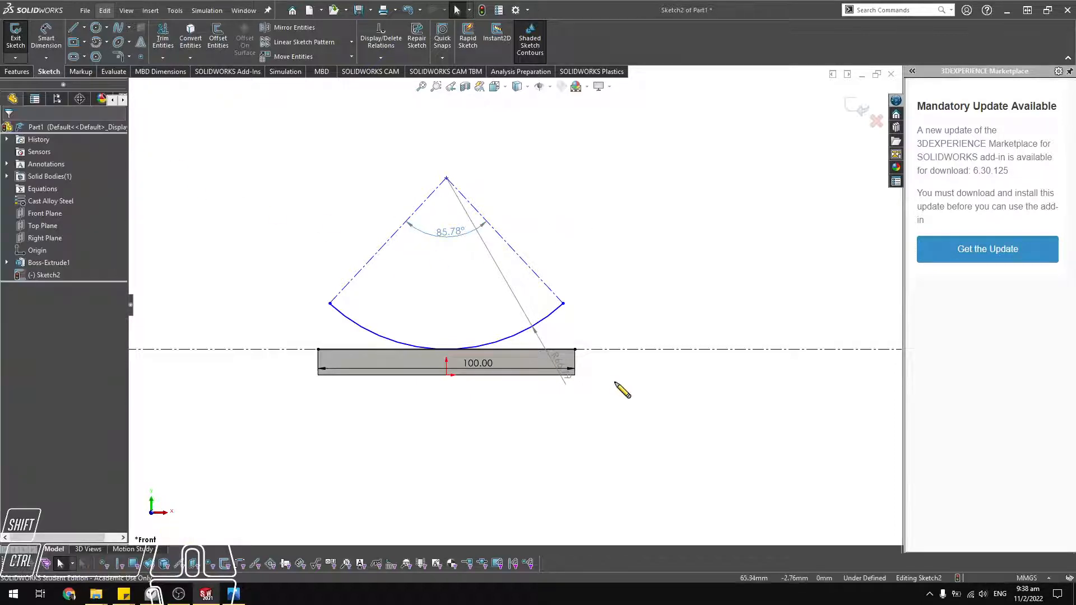
Rename the arc's radius dimension to "bend radius" and move its text outside the block, near the arc's right end.
{"action": "left_click", "coordinate": [532, 326]}
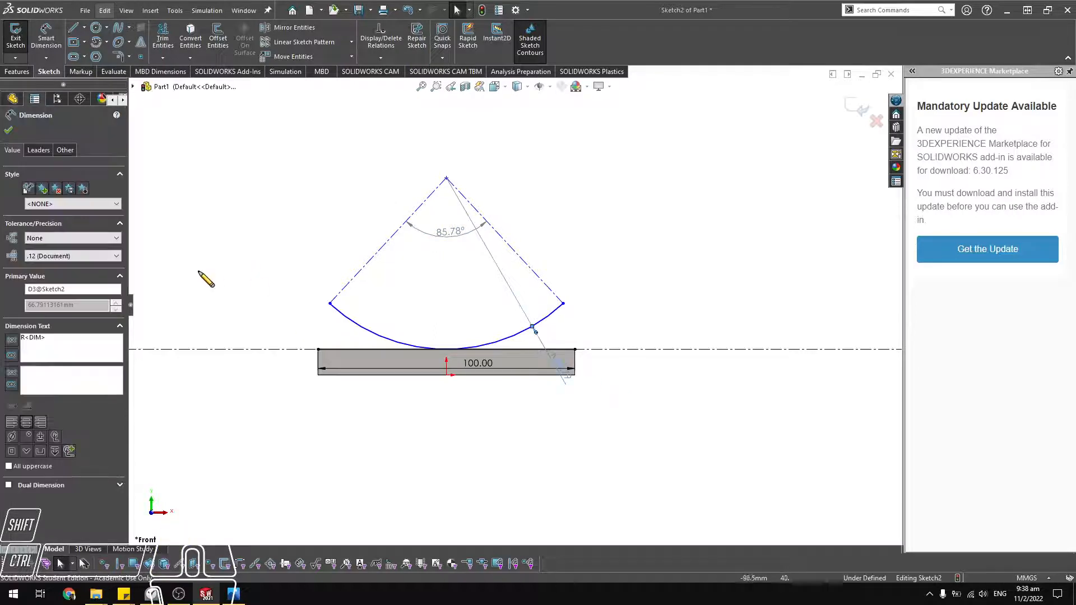
{"action": "double_click", "coordinate": [32, 288]}
{"action": "type", "text": "bend radius"}
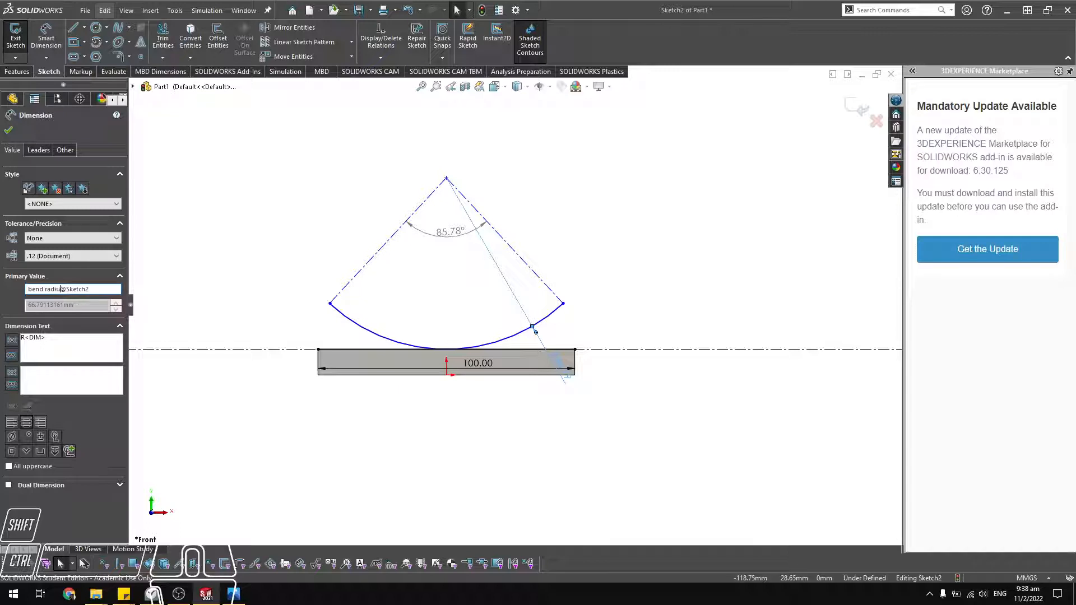
{"action": "left_click", "coordinate": [9, 130]}
{"action": "left_click_drag", "start_coordinate": [553, 365], "coordinate": [588, 346]}
{"action": "left_click", "coordinate": [640, 257]}
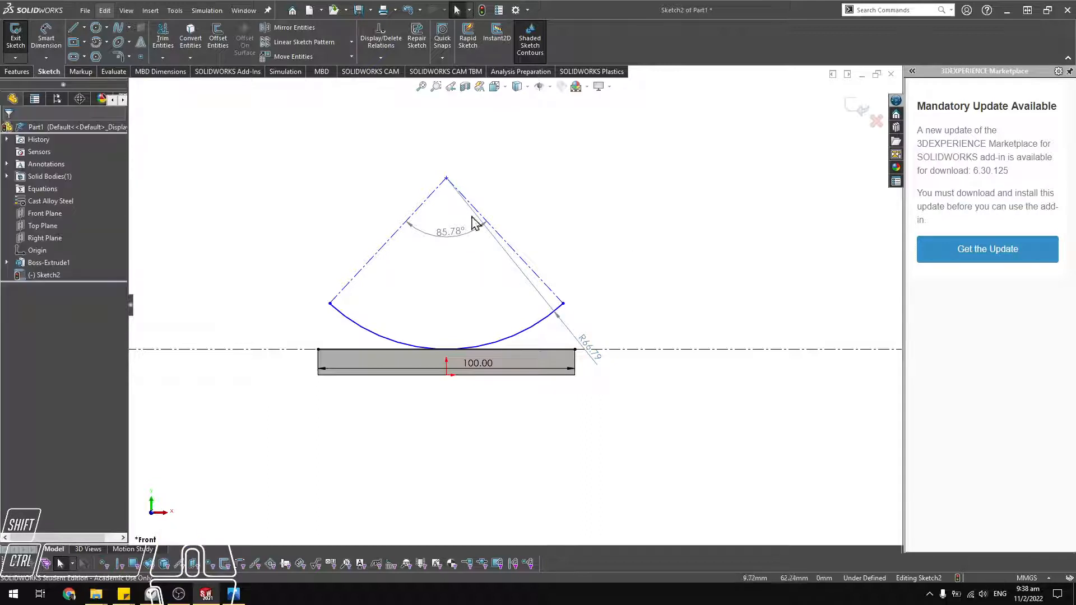
Check the driven setting of the arc's bend angle dimension and keep it driven.
{"action": "left_click", "coordinate": [445, 233]}
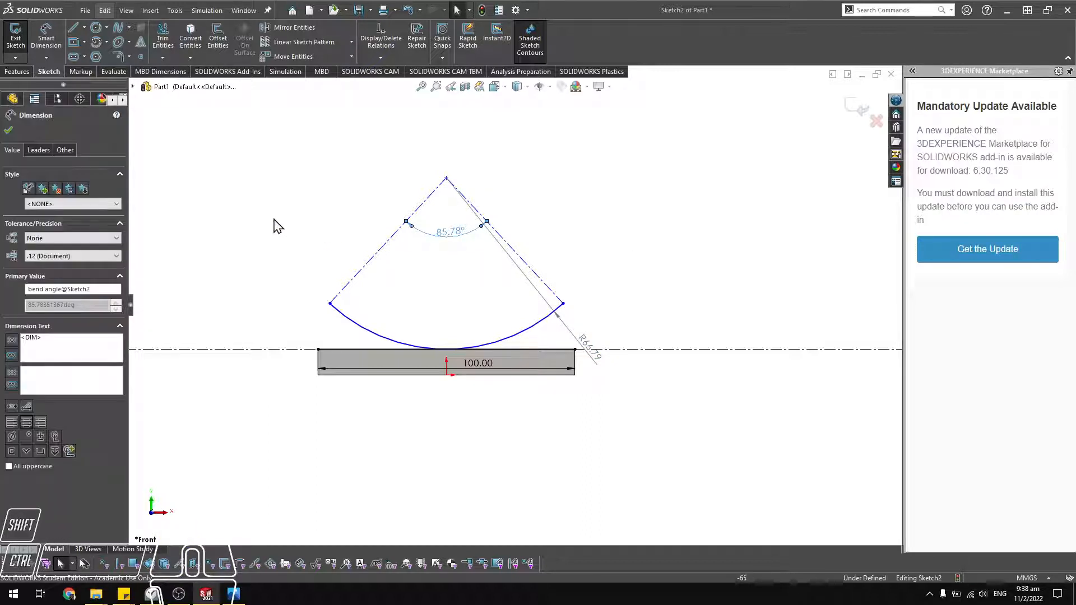
{"action": "left_click", "coordinate": [64, 150]}
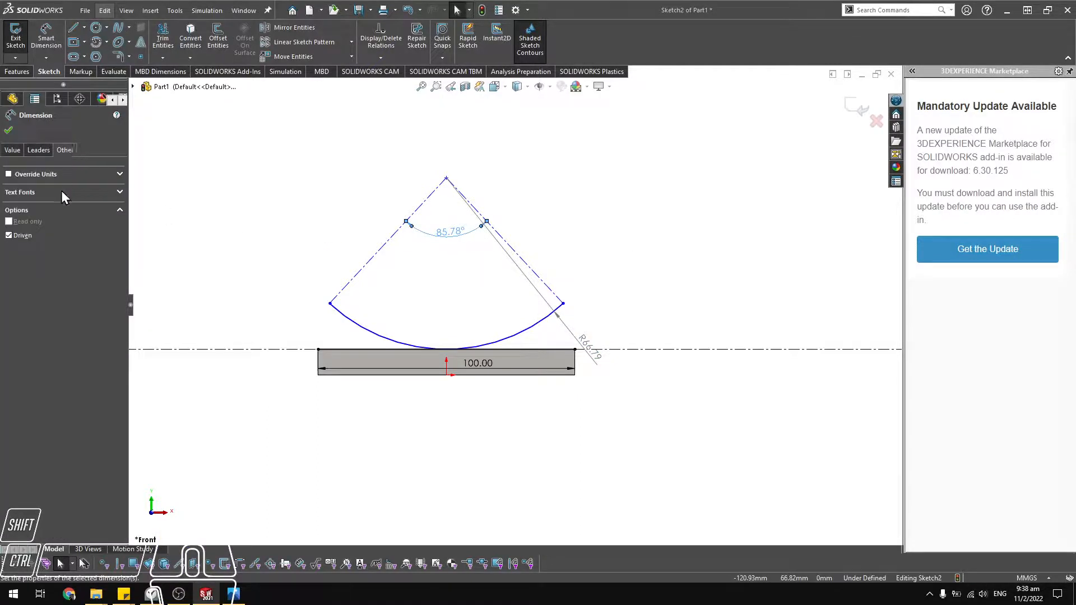
{"action": "left_click", "coordinate": [8, 236]}
{"action": "left_click", "coordinate": [8, 235]}
{"action": "left_click", "coordinate": [9, 235]}
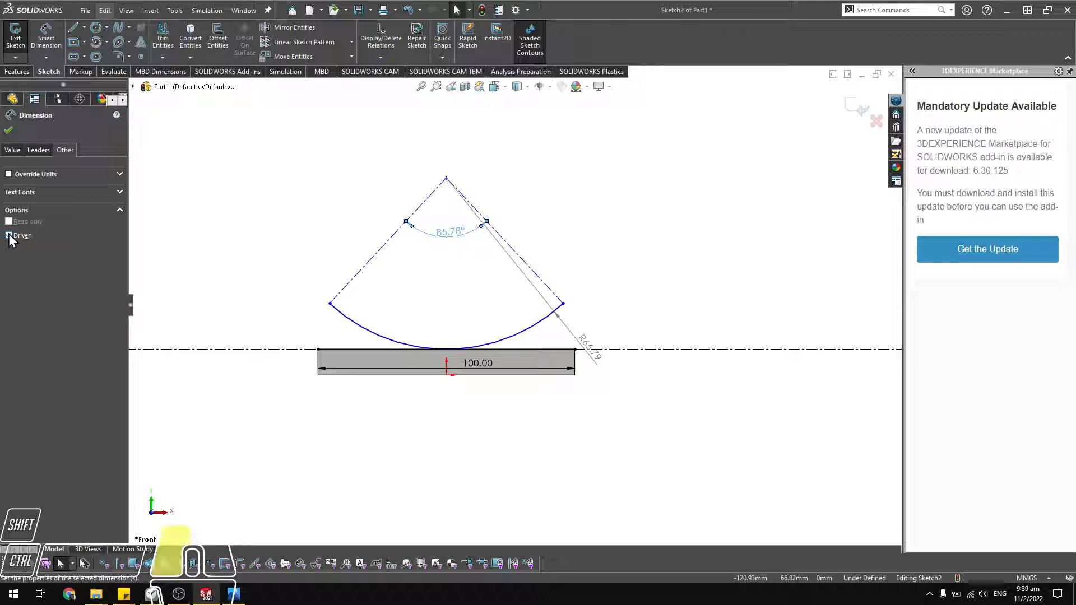
{"action": "left_click", "coordinate": [8, 236]}
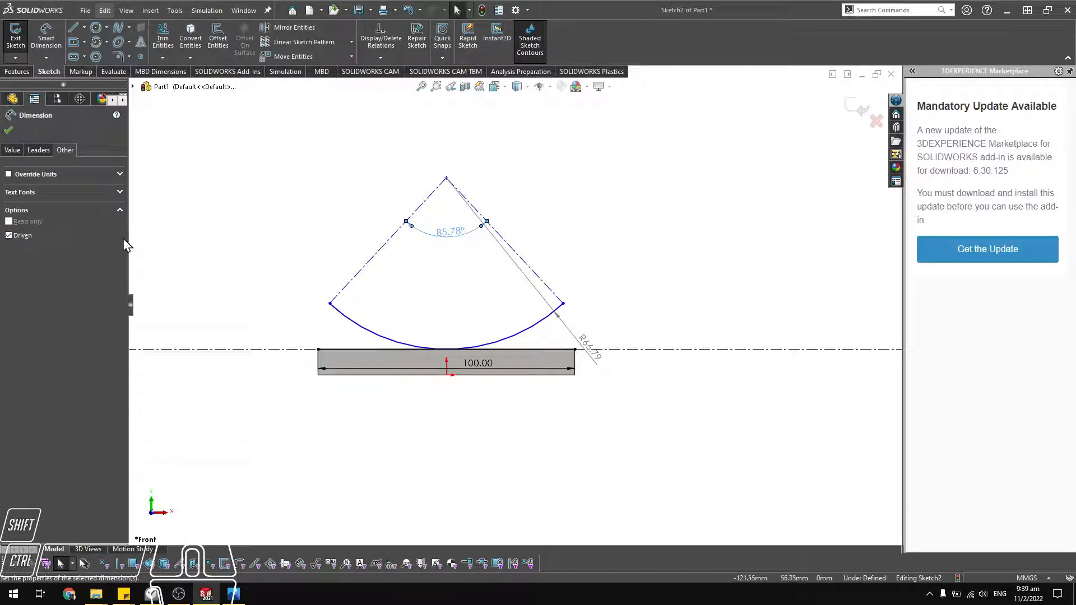
Draw a construction line from the arc's right endpoint to the midpoint of the block's top edge.
{"action": "left_click", "coordinate": [83, 27]}
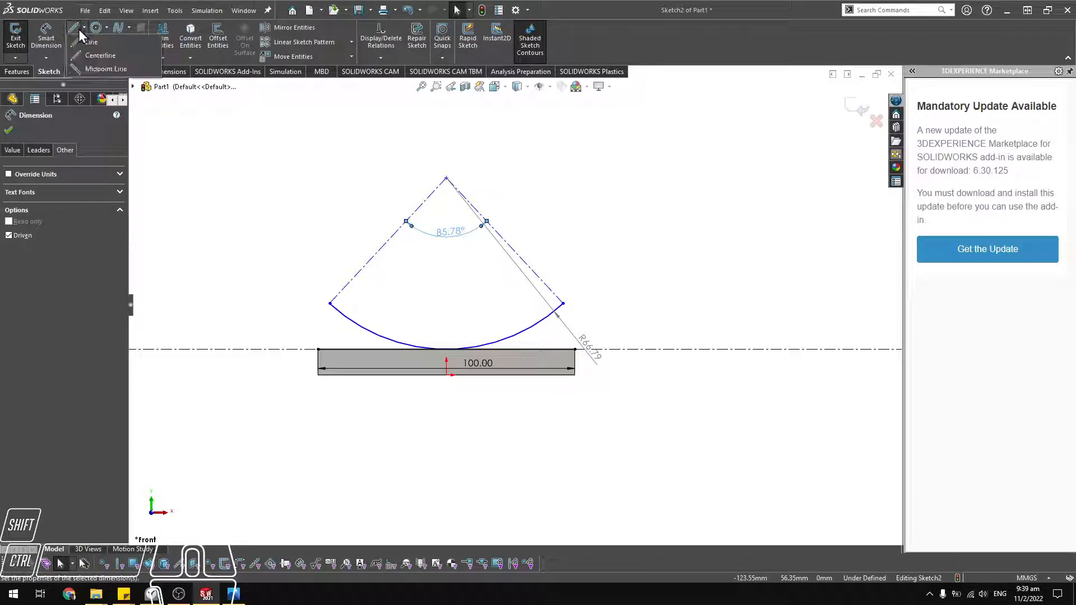
{"action": "left_click", "coordinate": [89, 43]}
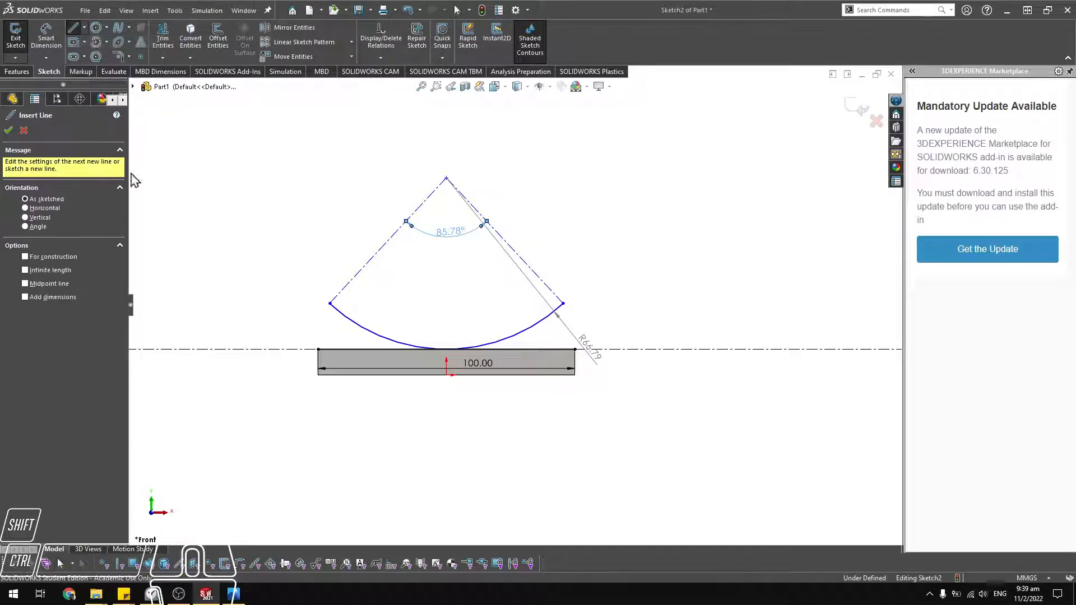
{"action": "left_click", "coordinate": [25, 257]}
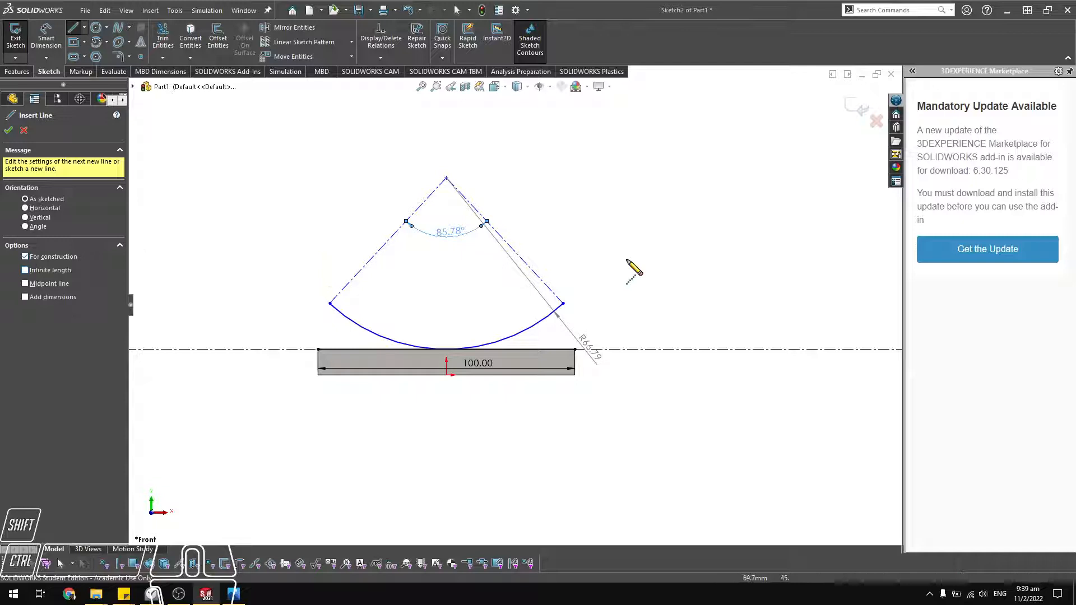
{"action": "left_click", "coordinate": [563, 303]}
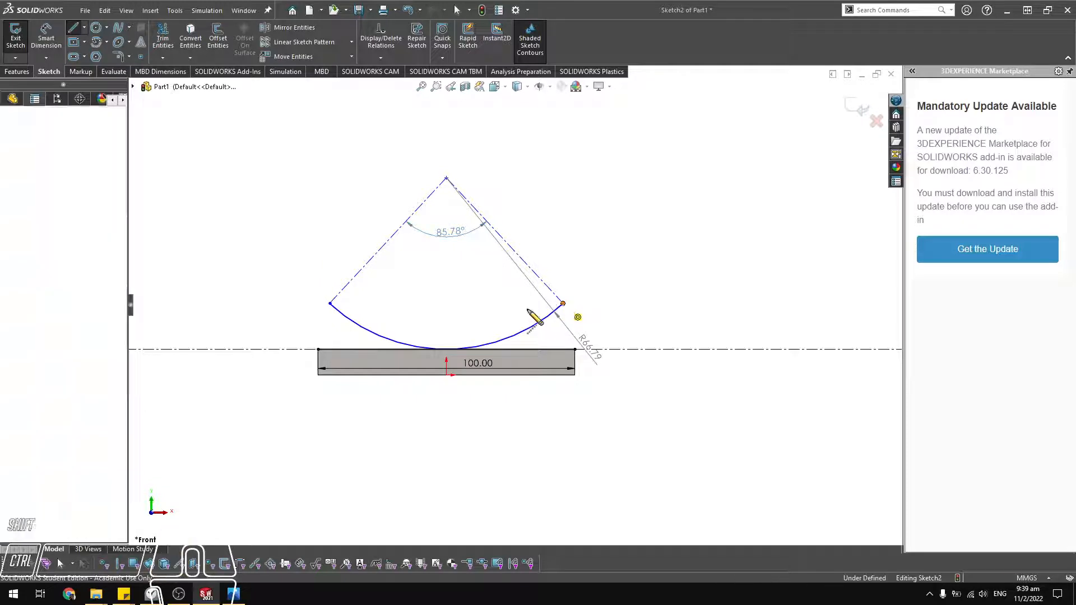
{"action": "left_click", "coordinate": [446, 348]}
{"action": "key", "text": "Escape"}
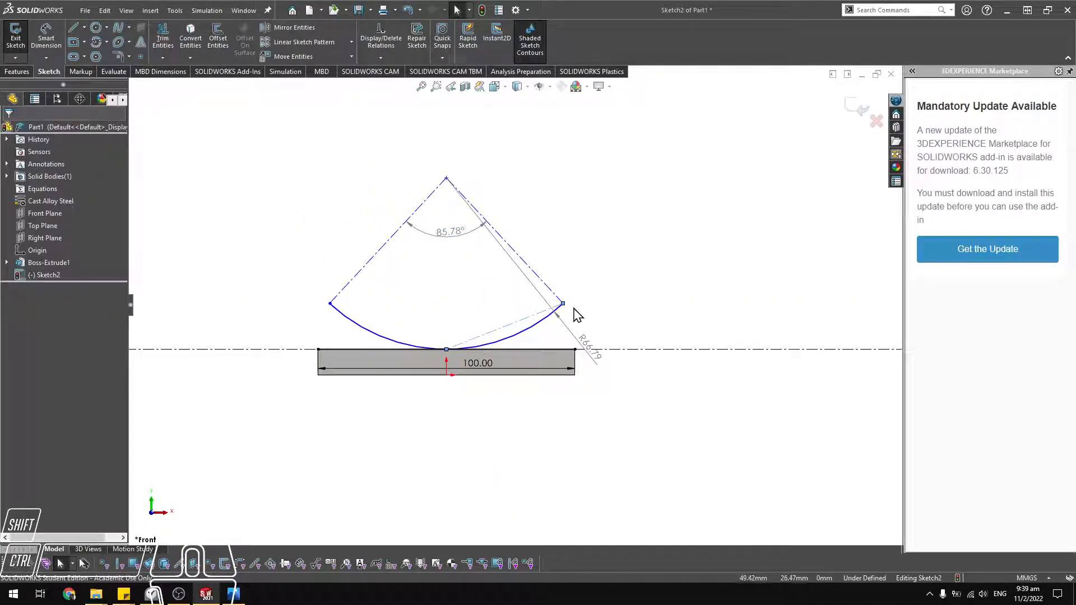
{"action": "left_click", "coordinate": [46, 40]}
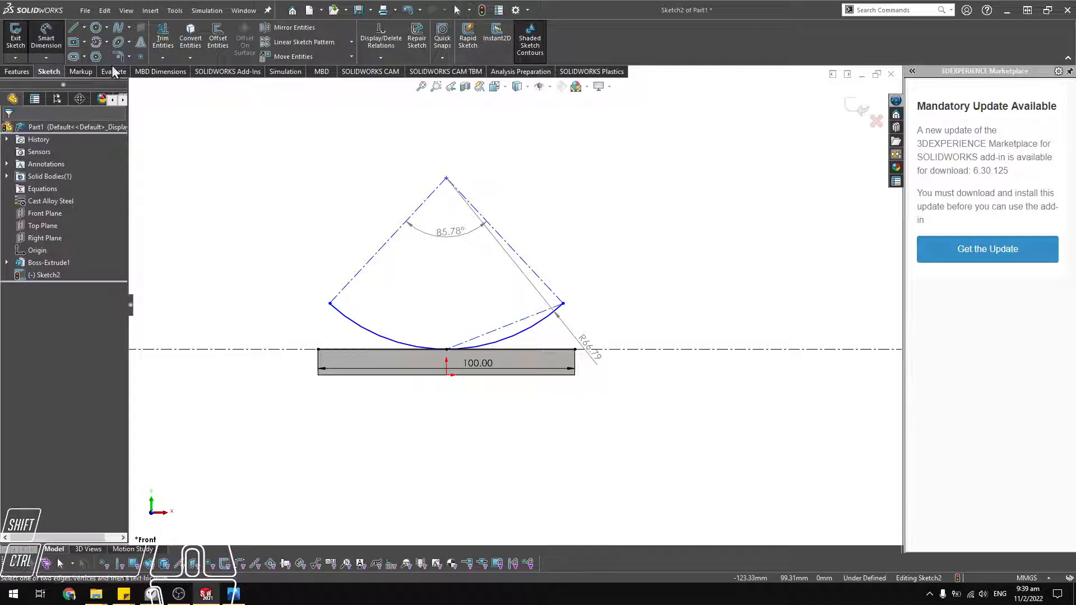
{"action": "left_click", "coordinate": [521, 350]}
{"action": "left_click", "coordinate": [482, 335]}
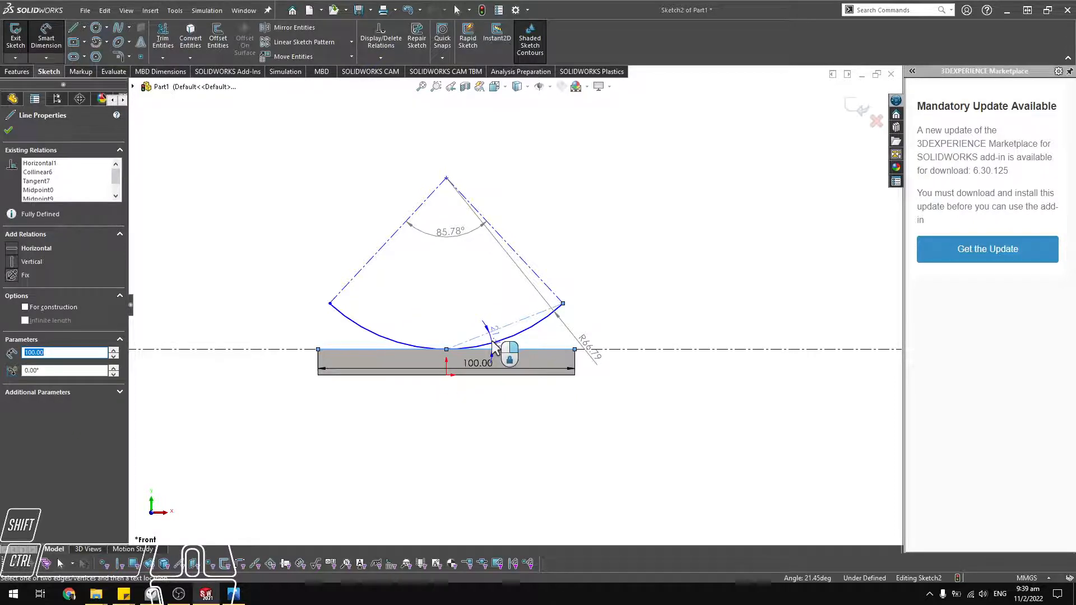
{"action": "key", "text": "Escape"}
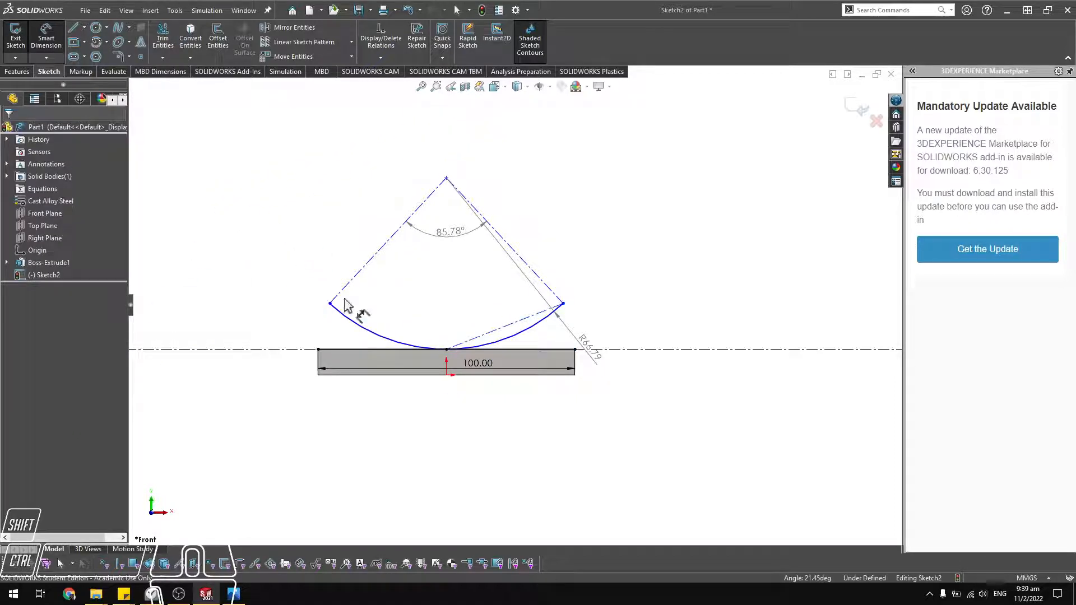
{"action": "key", "text": "Escape"}
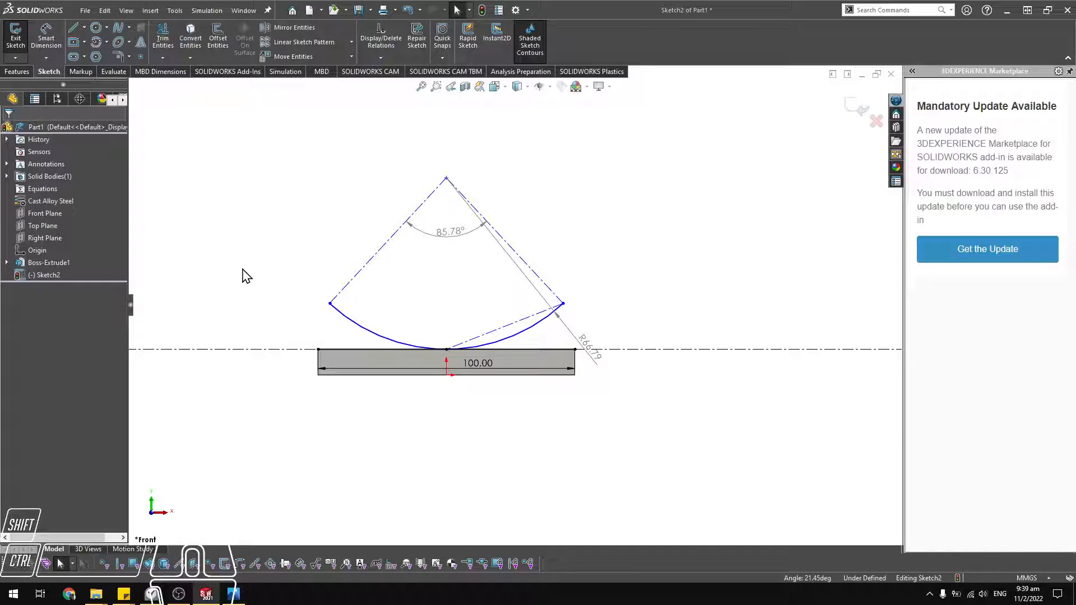
{"action": "left_click", "coordinate": [506, 336]}
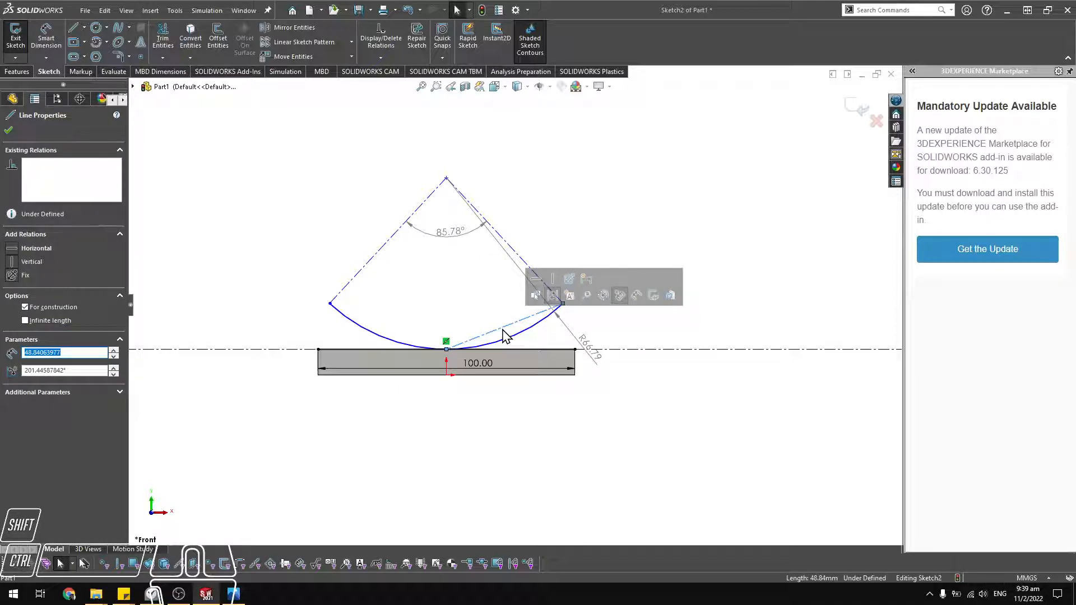
{"action": "left_click", "coordinate": [560, 199]}
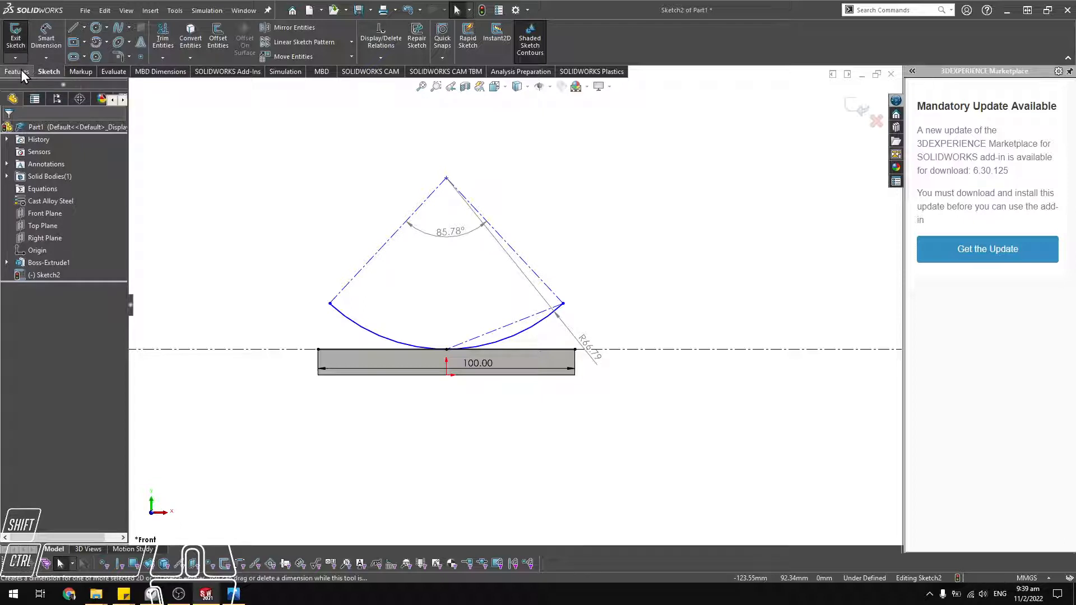
Exit the arc sketch and rename it "flex draft" in the feature tree.
{"action": "left_click", "coordinate": [22, 41]}
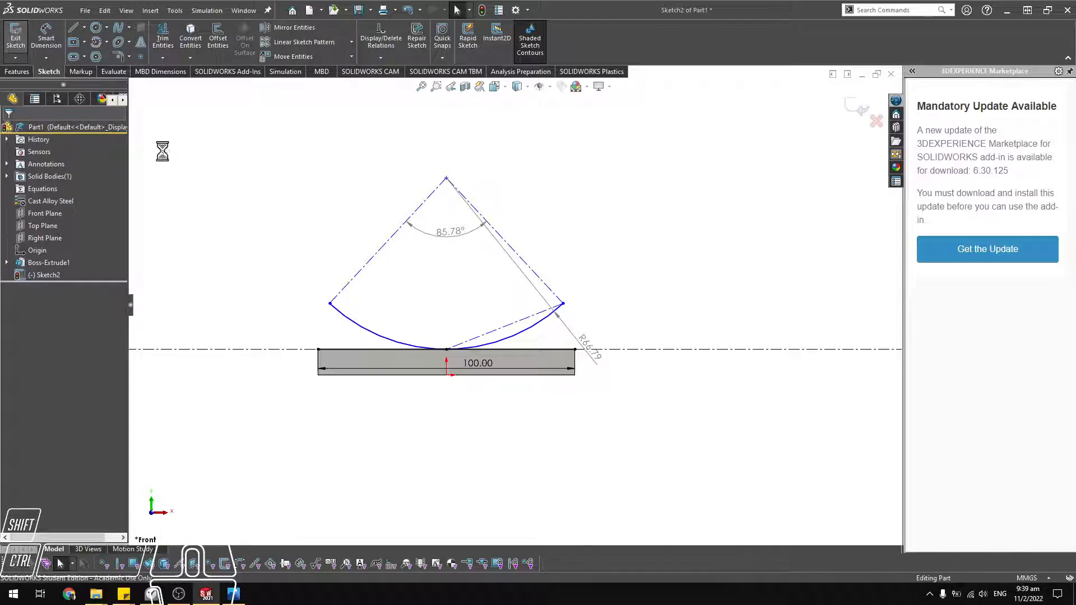
{"action": "right_click", "coordinate": [39, 274]}
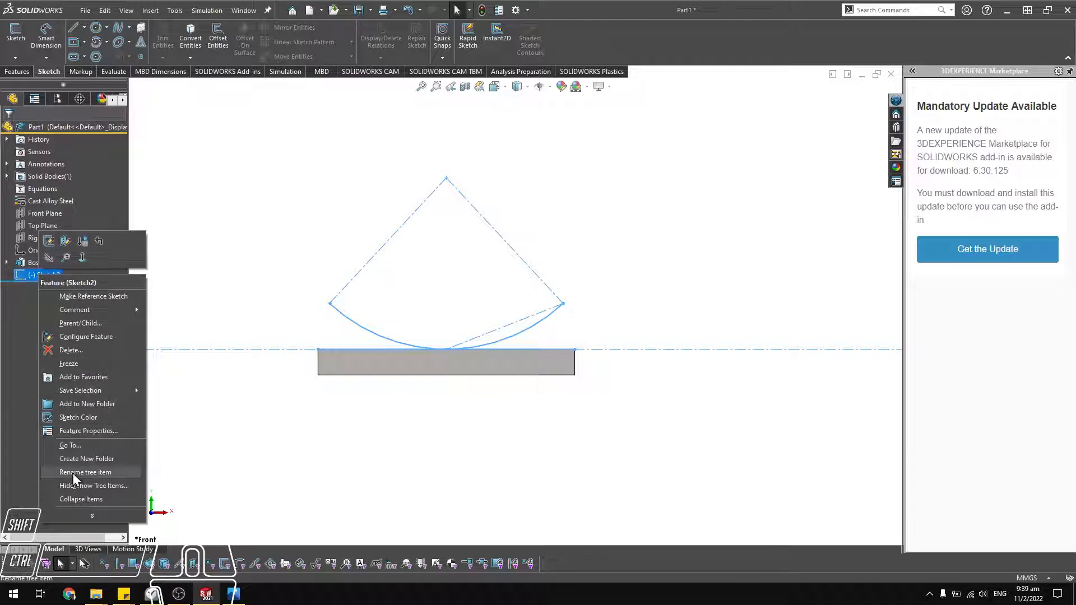
{"action": "mouse_move", "coordinate": [73, 515]}
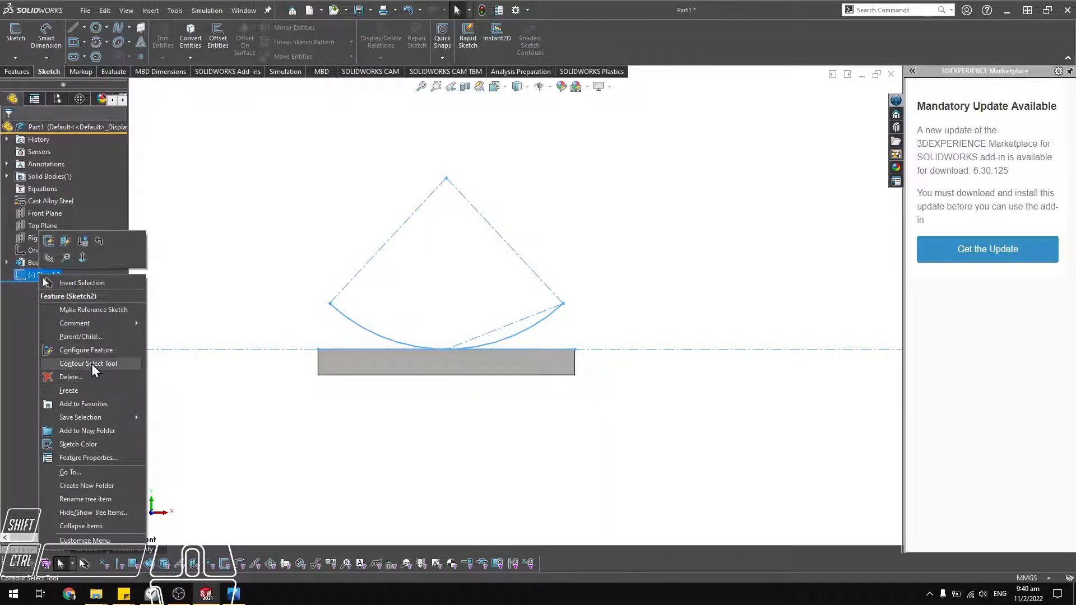
{"action": "left_click", "coordinate": [103, 501]}
{"action": "key", "text": "shift"}
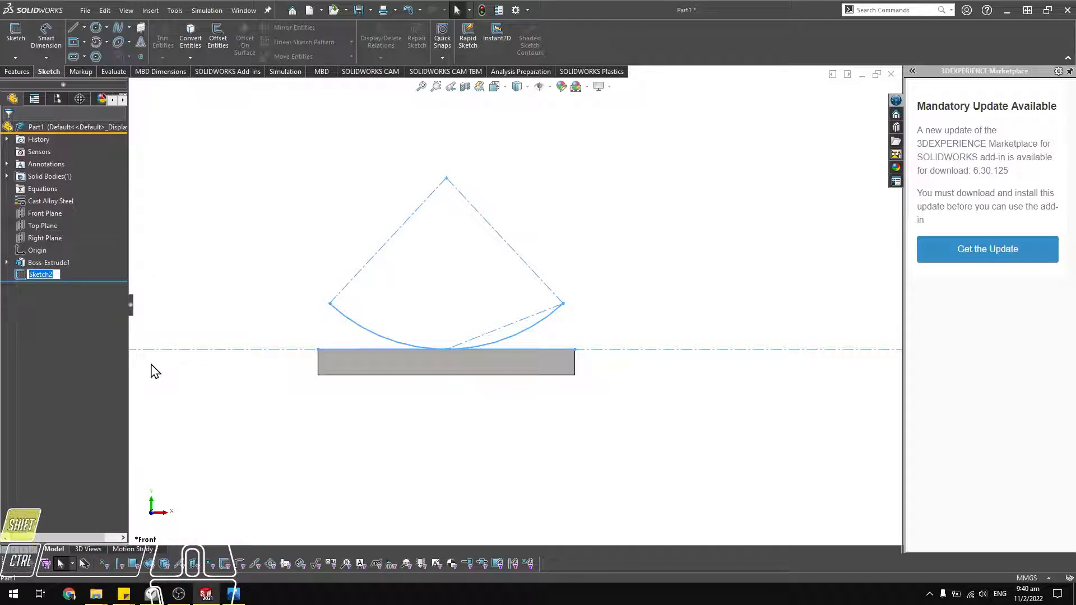
{"action": "type", "text": "Fl"}
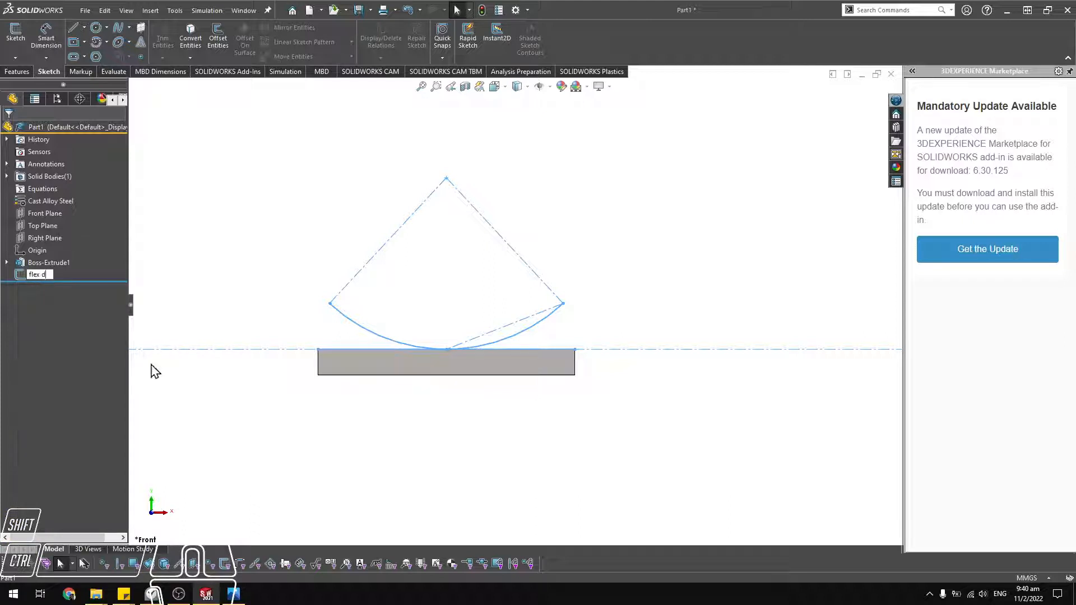
{"action": "type", "text": "ex draft"}
{"action": "key", "text": "Return"}
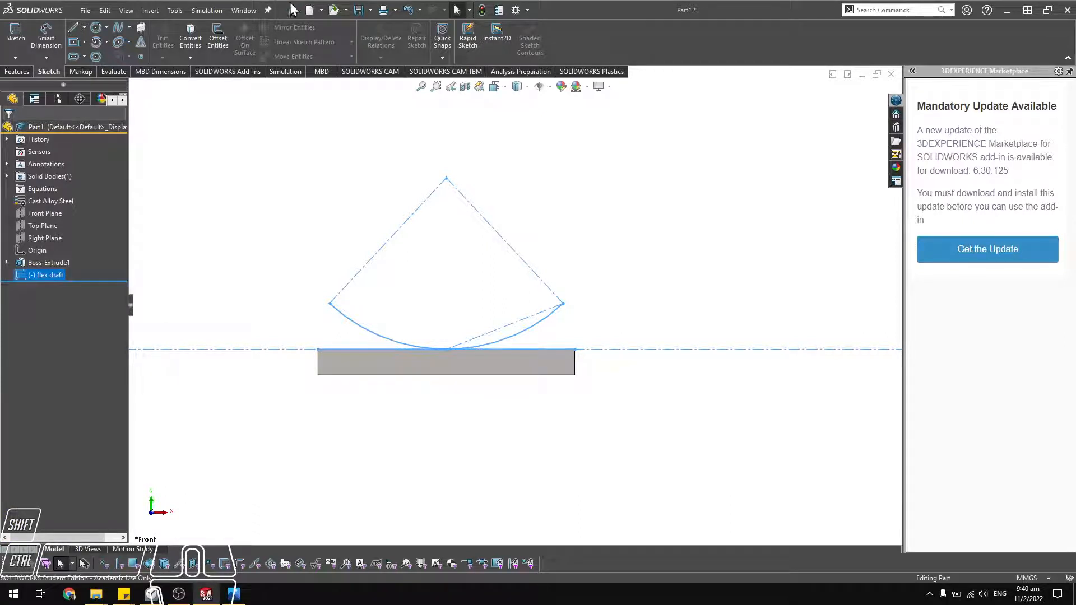
{"action": "left_click", "coordinate": [324, 169]}
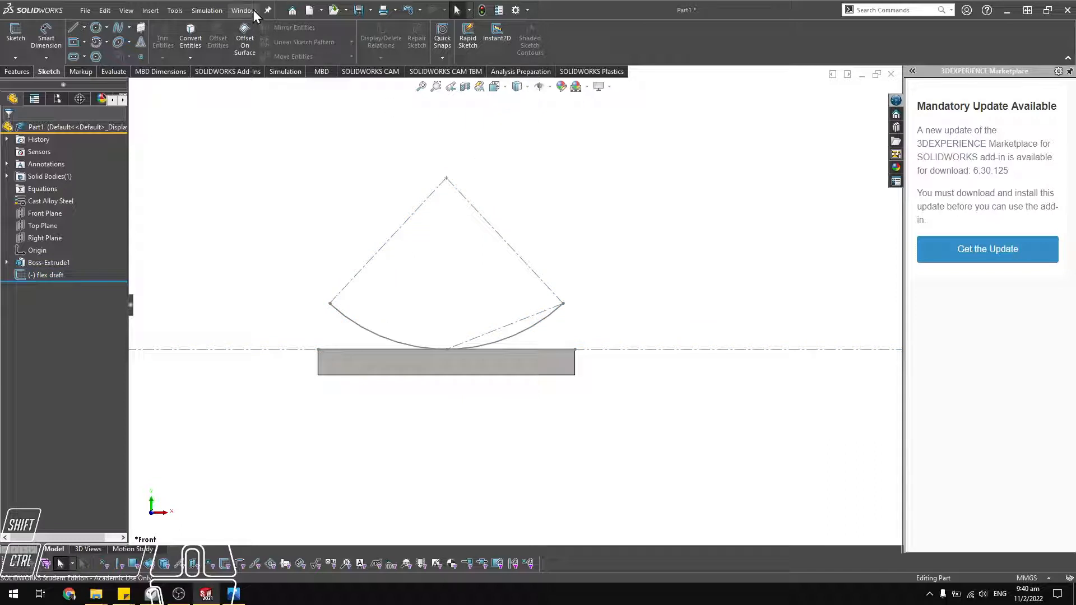
Create a reference coordinate system at the arc's tangent point on the block, with its Z axis along the infinite horizontal construction line.
{"action": "left_click", "coordinate": [17, 71]}
{"action": "middle_click_drag", "start_coordinate": [484, 302], "coordinate": [450, 350]}
{"action": "left_click", "coordinate": [447, 341]}
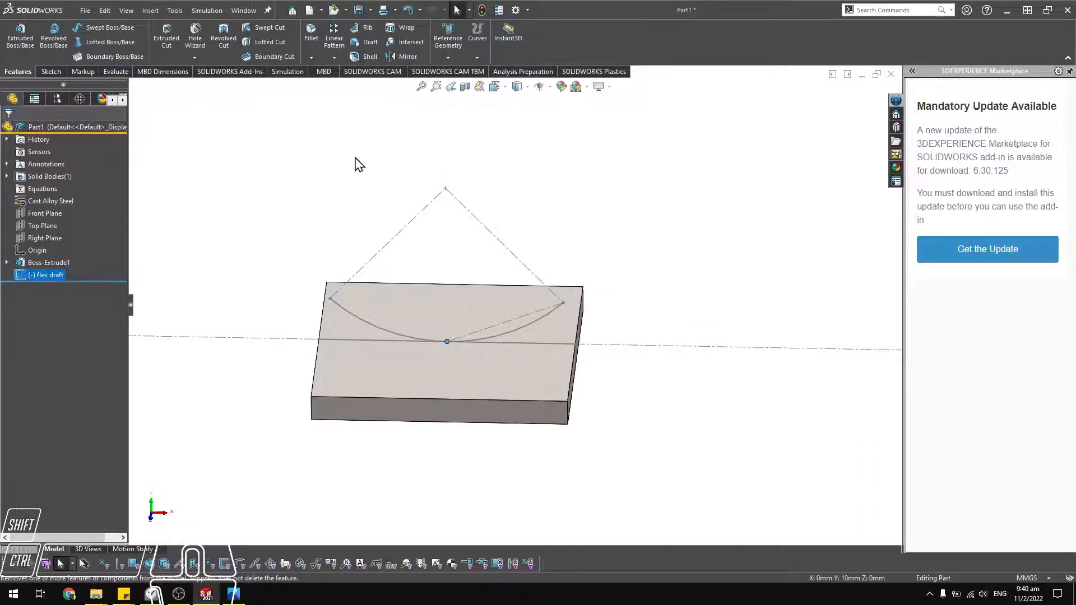
{"action": "left_click", "coordinate": [455, 50]}
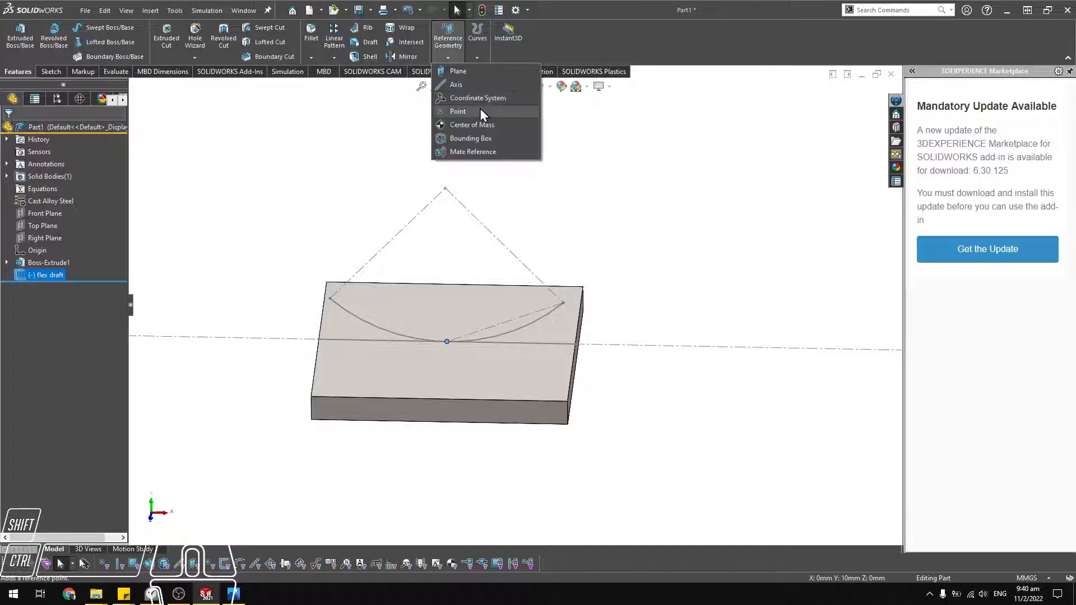
{"action": "left_click", "coordinate": [482, 97]}
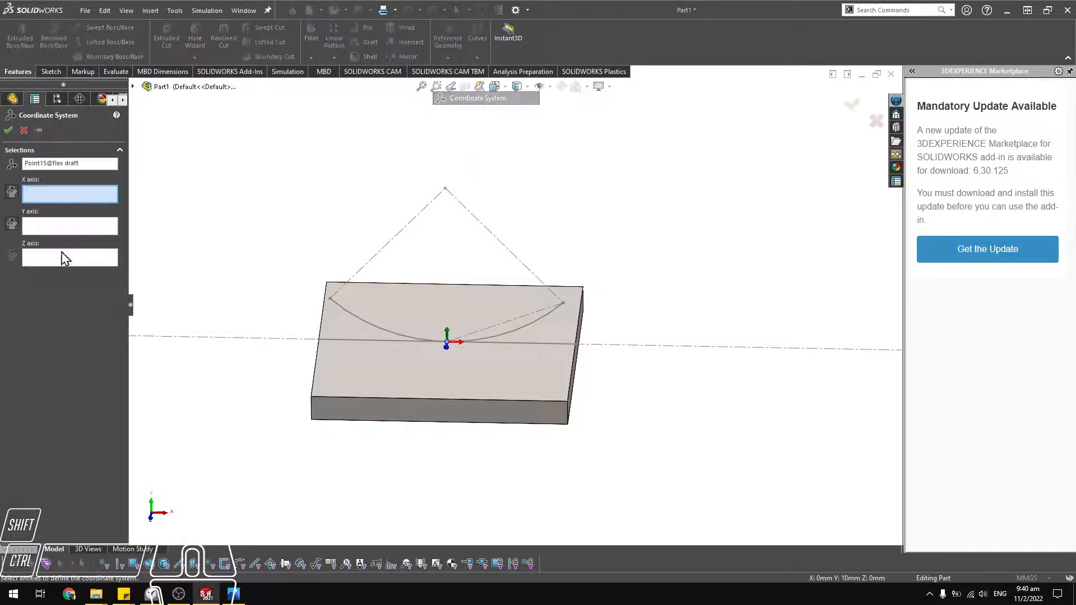
{"action": "left_click", "coordinate": [42, 256]}
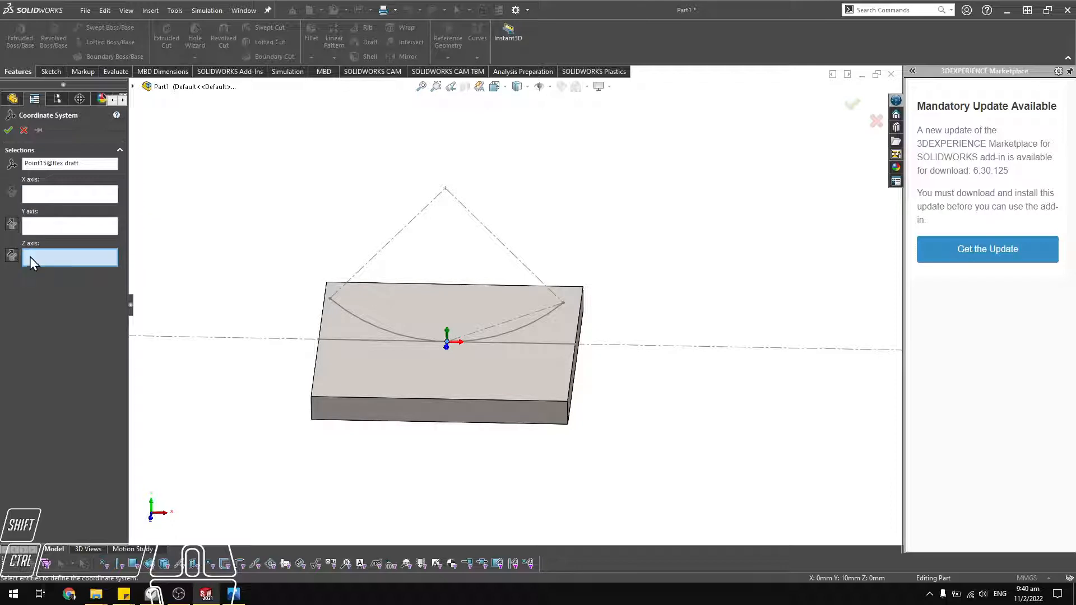
{"action": "left_click", "coordinate": [261, 339]}
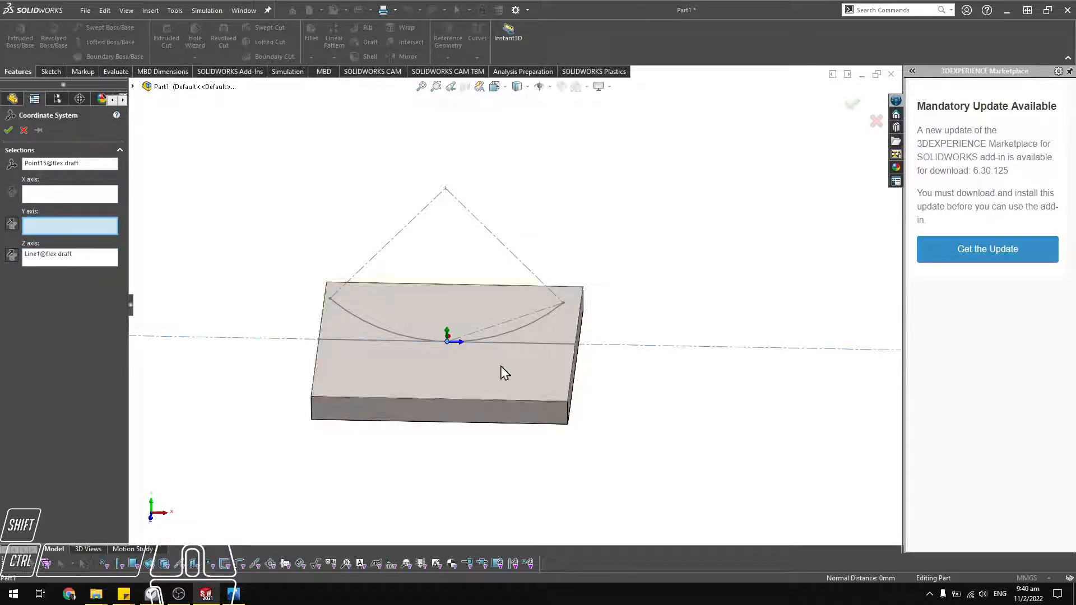
{"action": "mouse_move", "coordinate": [449, 399]}
{"action": "middle_mouse_down"}
{"action": "mouse_move", "coordinate": [452, 371]}
{"action": "mouse_move", "coordinate": [439, 384]}
{"action": "middle_mouse_up"}
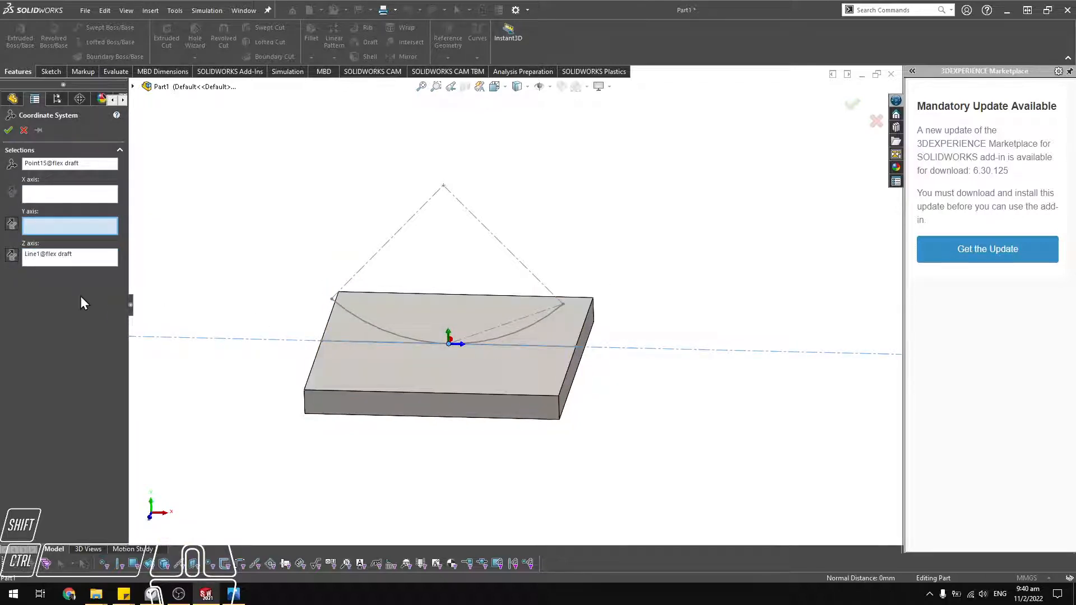
{"action": "left_click", "coordinate": [9, 130]}
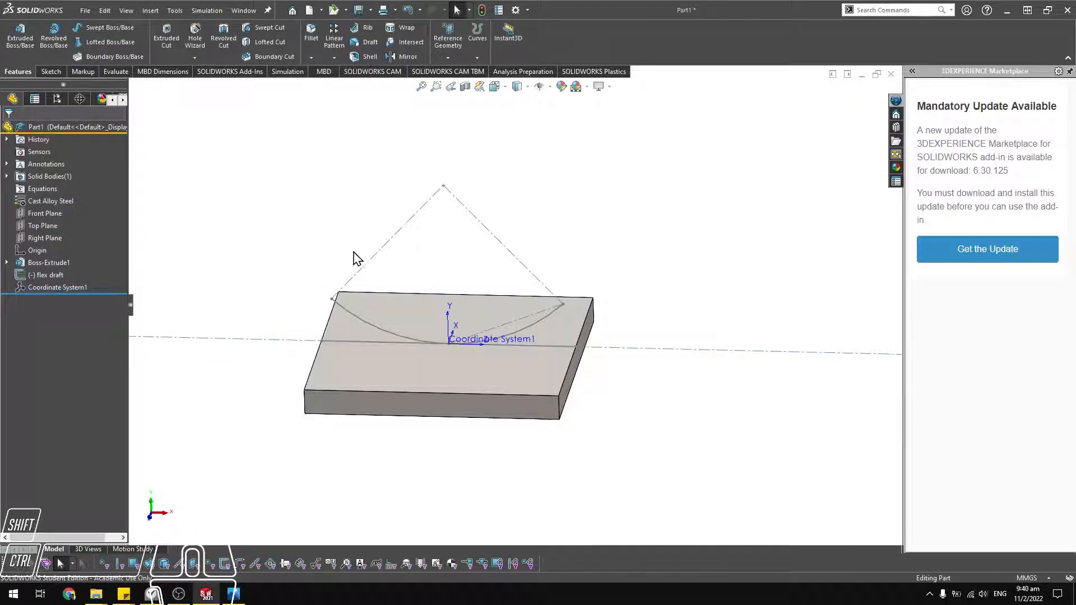
Rename the new coordinate system "Flex triad" in the feature tree.
{"action": "middle_click_drag", "start_coordinate": [355, 258], "coordinate": [409, 255]}
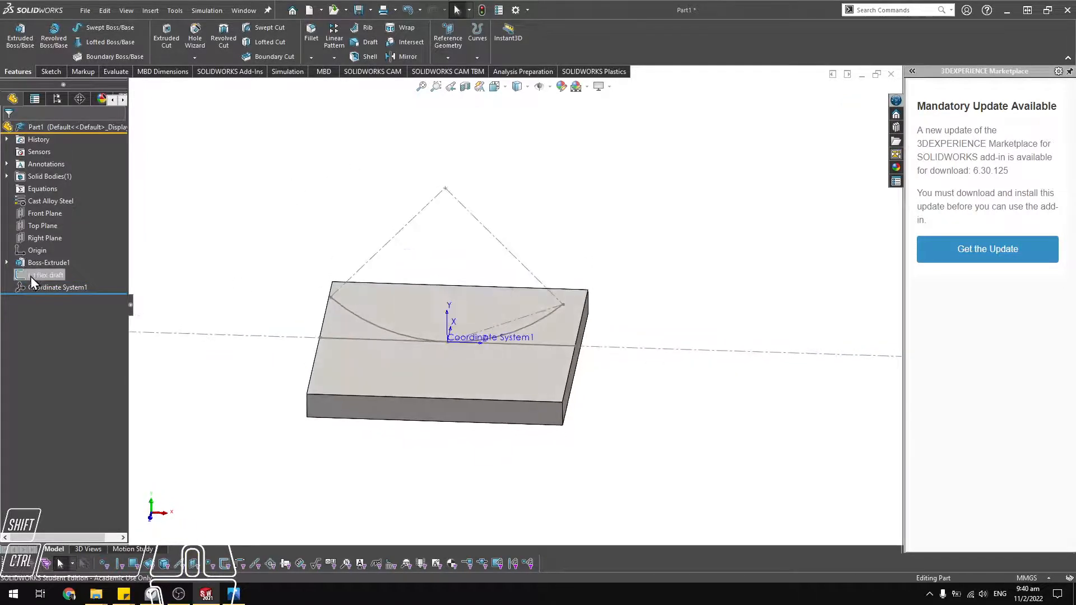
{"action": "left_click", "coordinate": [48, 287]}
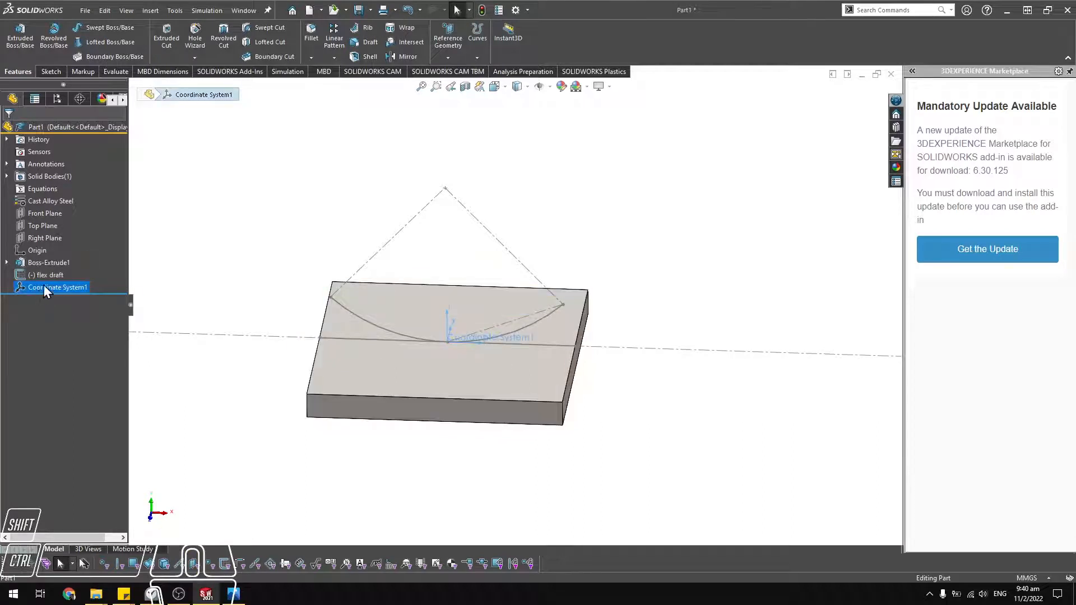
{"action": "right_click", "coordinate": [47, 288]}
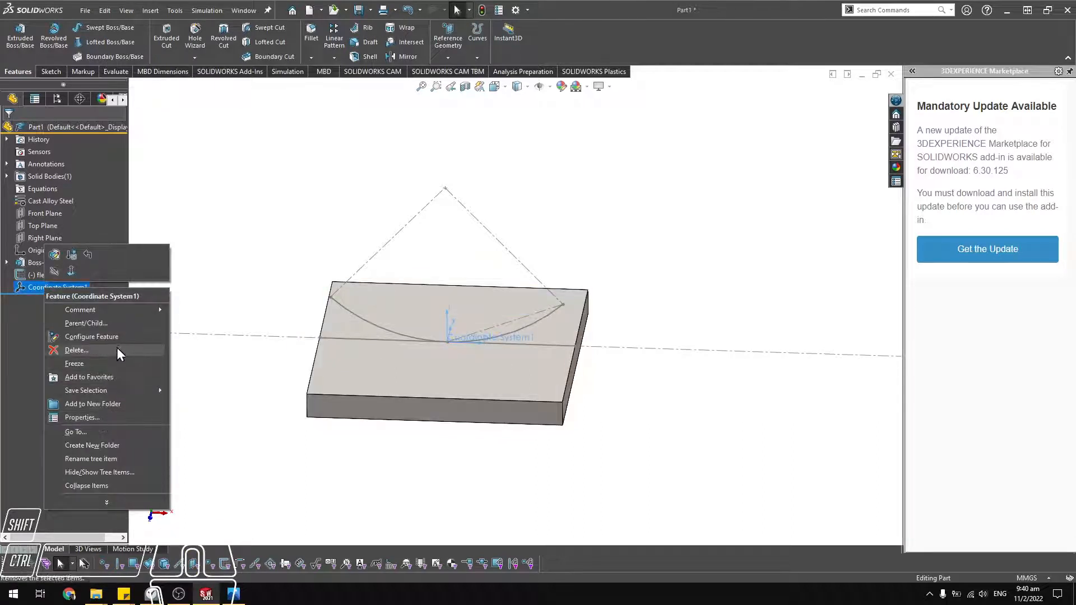
{"action": "left_click", "coordinate": [99, 460]}
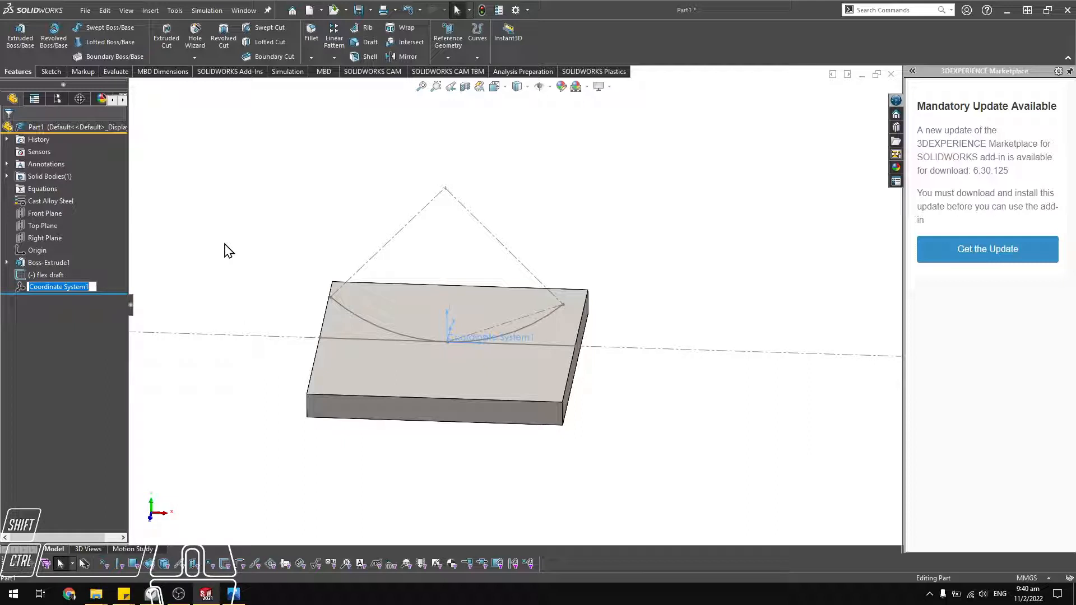
{"action": "type", "text": "Flex"}
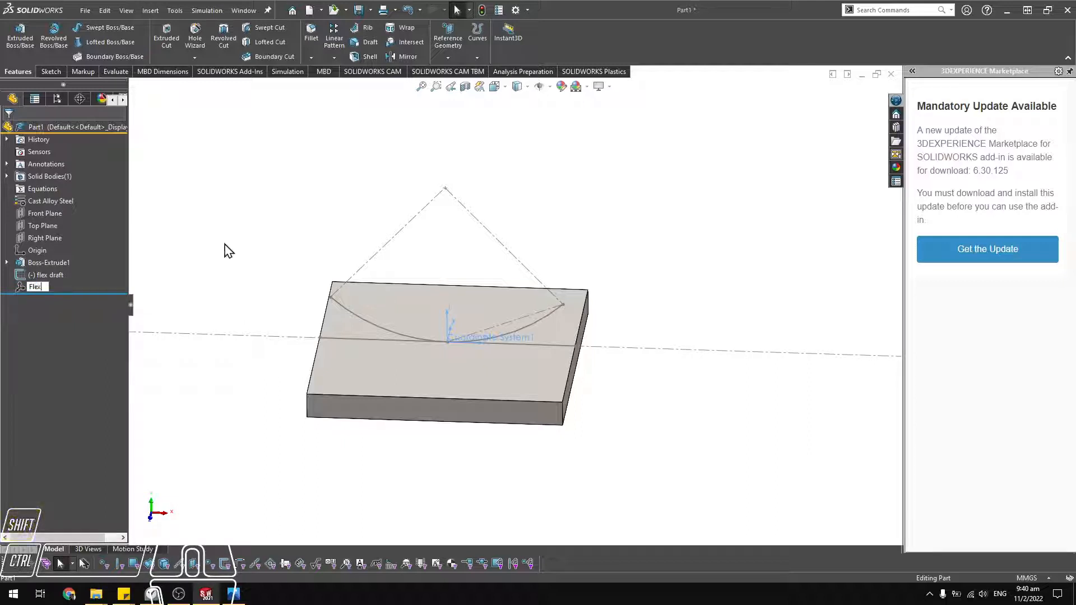
{"action": "type", "text": " triad"}
{"action": "key", "text": "Return"}
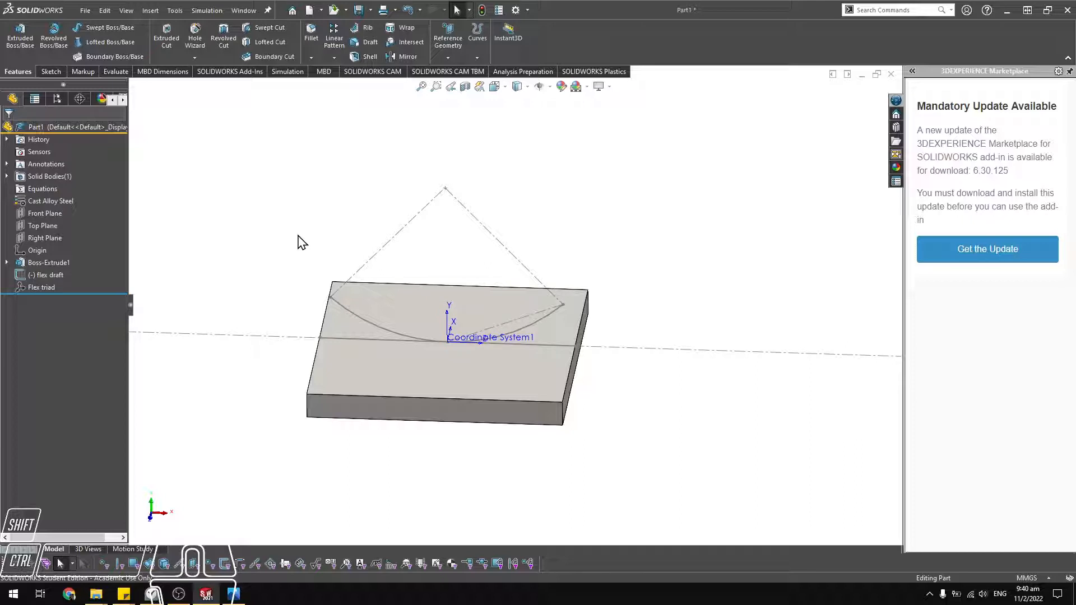
Start a bending Flex feature with its trim planes at the flex draft sketch points on the block's left and right edges.
{"action": "left_click", "coordinate": [447, 57]}
{"action": "left_click", "coordinate": [268, 161]}
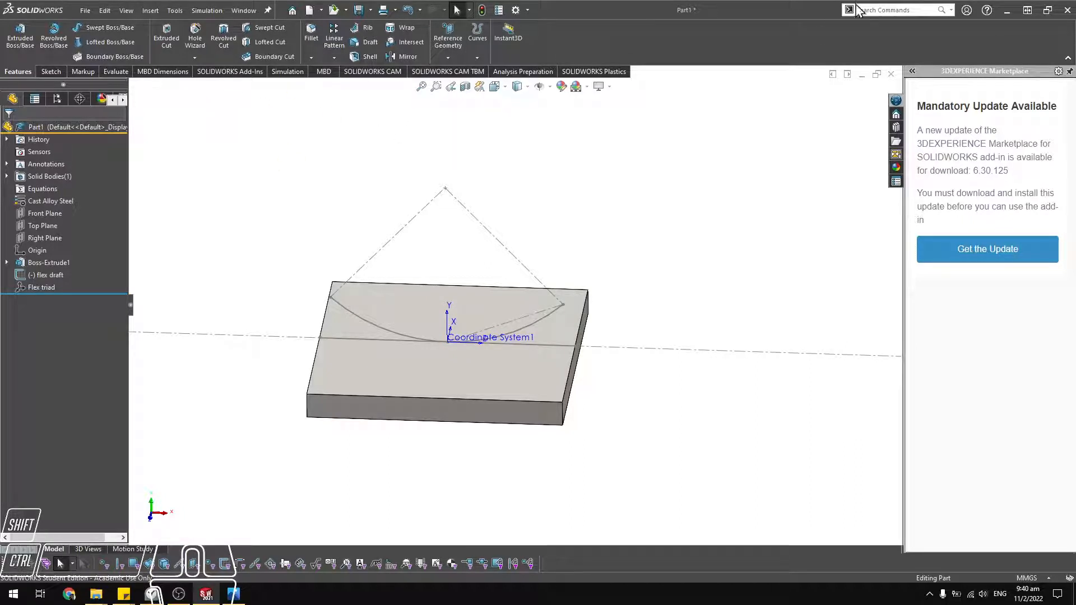
{"action": "left_click", "coordinate": [872, 10]}
{"action": "type", "text": "flex"}
{"action": "key", "text": "Return"}
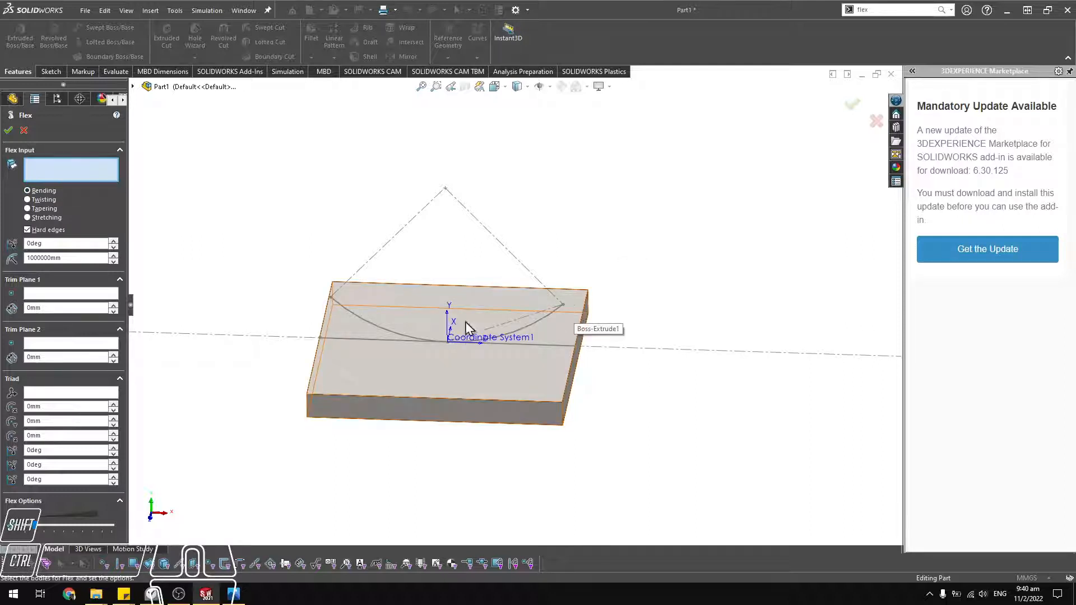
{"action": "left_click", "coordinate": [73, 294]}
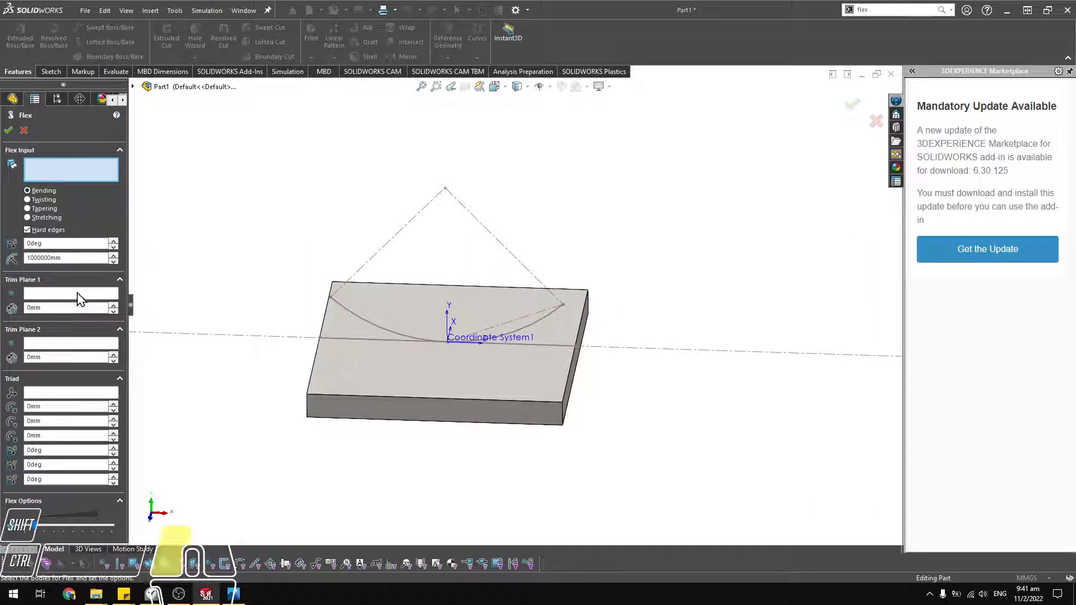
{"action": "left_click", "coordinate": [320, 337]}
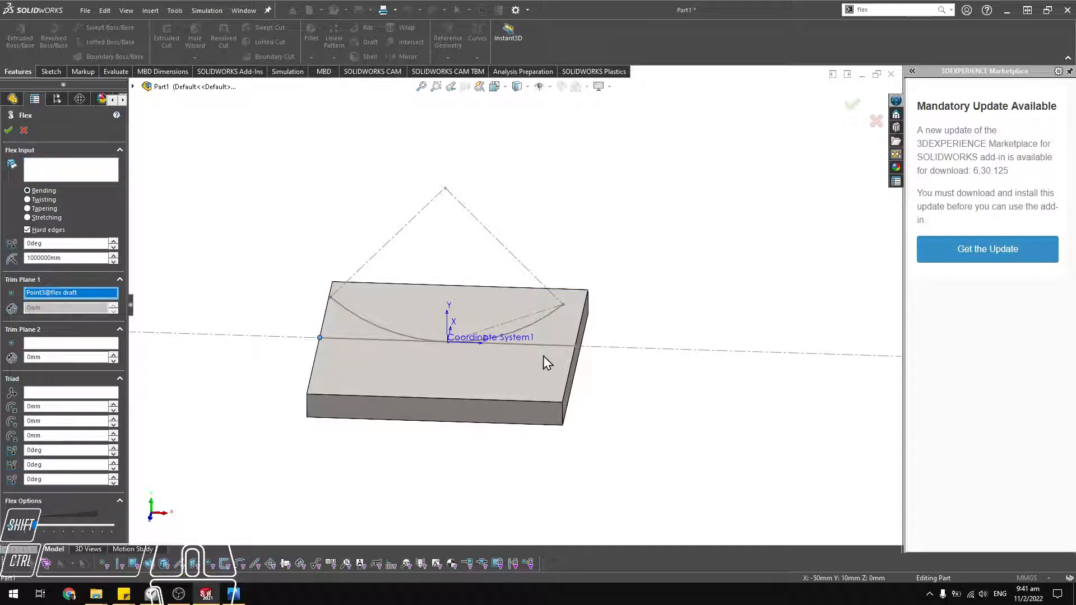
{"action": "left_click", "coordinate": [63, 344]}
{"action": "left_click", "coordinate": [575, 346]}
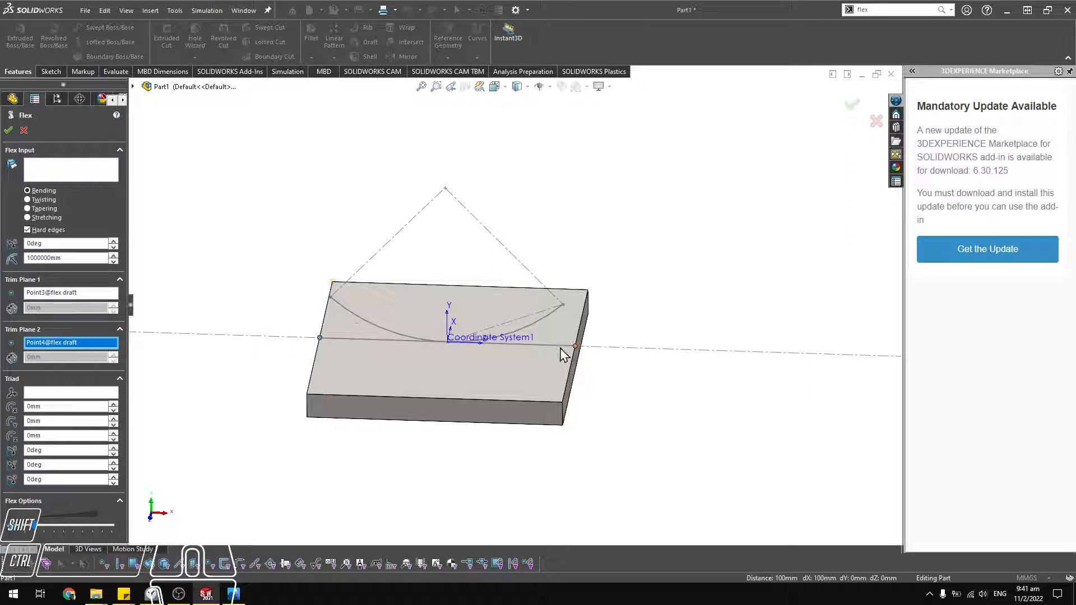
Position the flex on the Flex triad coordinate system and choose the block as the body to bend.
{"action": "left_click", "coordinate": [45, 392]}
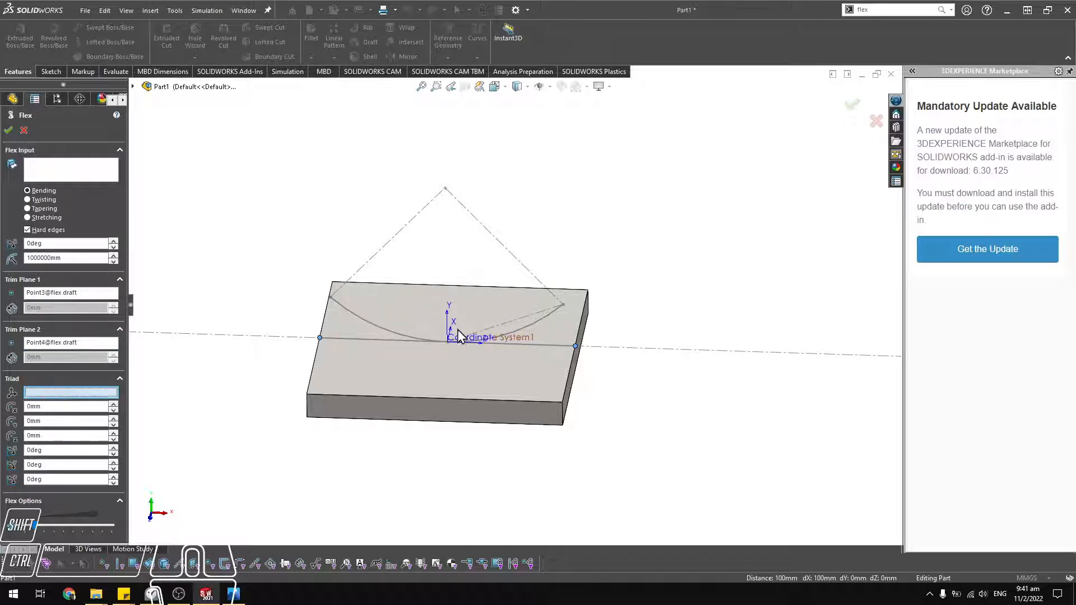
{"action": "left_click", "coordinate": [446, 345]}
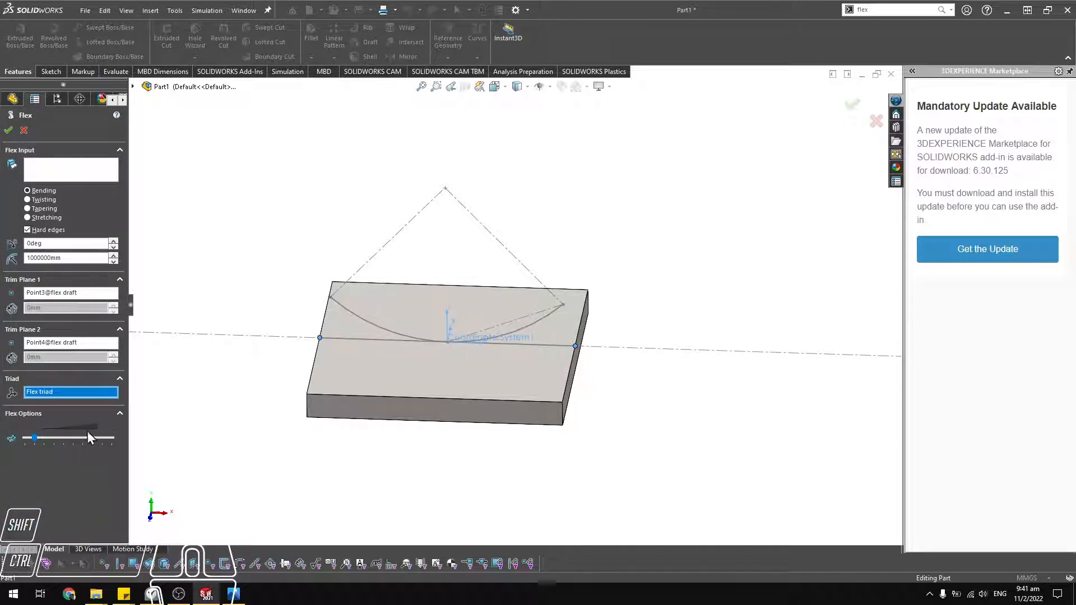
{"action": "left_click", "coordinate": [63, 171]}
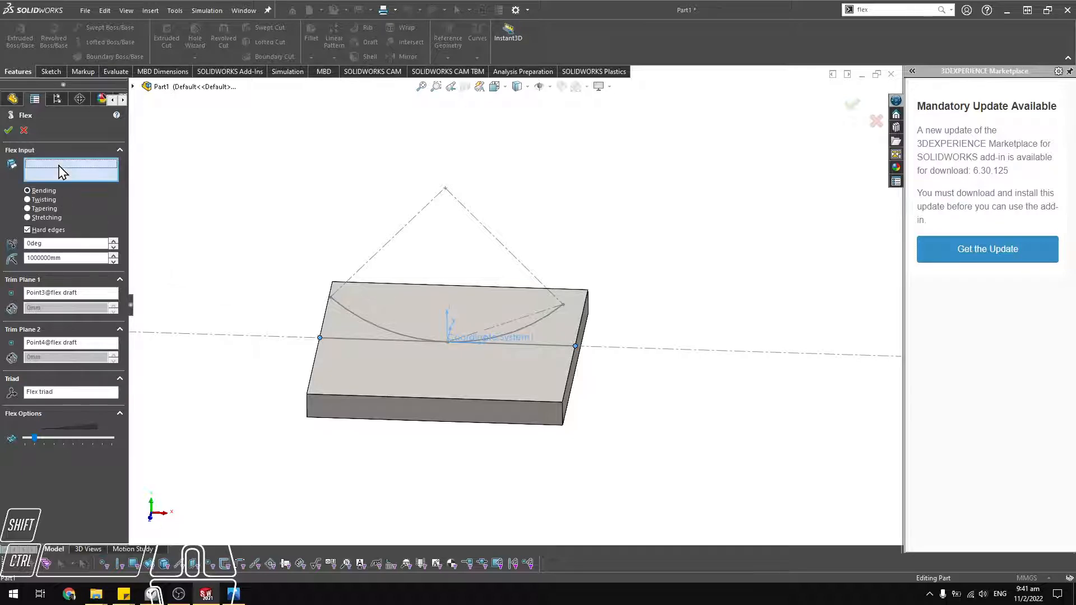
{"action": "left_click", "coordinate": [485, 389]}
{"action": "middle_click_drag", "start_coordinate": [365, 338], "coordinate": [365, 284]}
{"action": "middle_click_drag", "start_coordinate": [358, 202], "coordinate": [341, 281]}
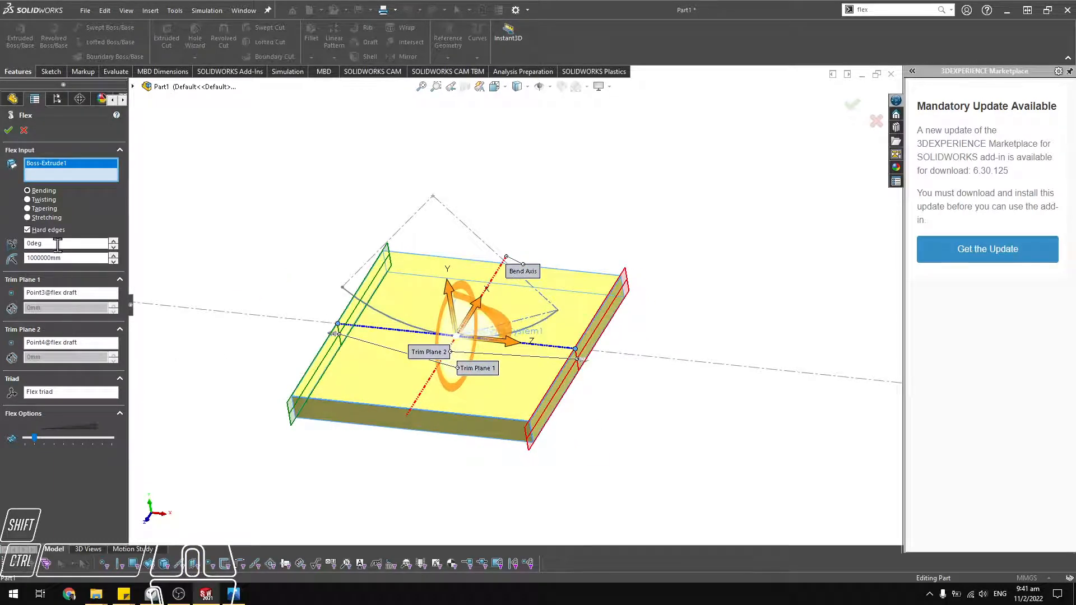
Set the bend angle to -18 deg so the block curves upward, and accept the Flex feature.
{"action": "left_click", "coordinate": [113, 241]}
{"action": "left_click", "coordinate": [113, 241]}
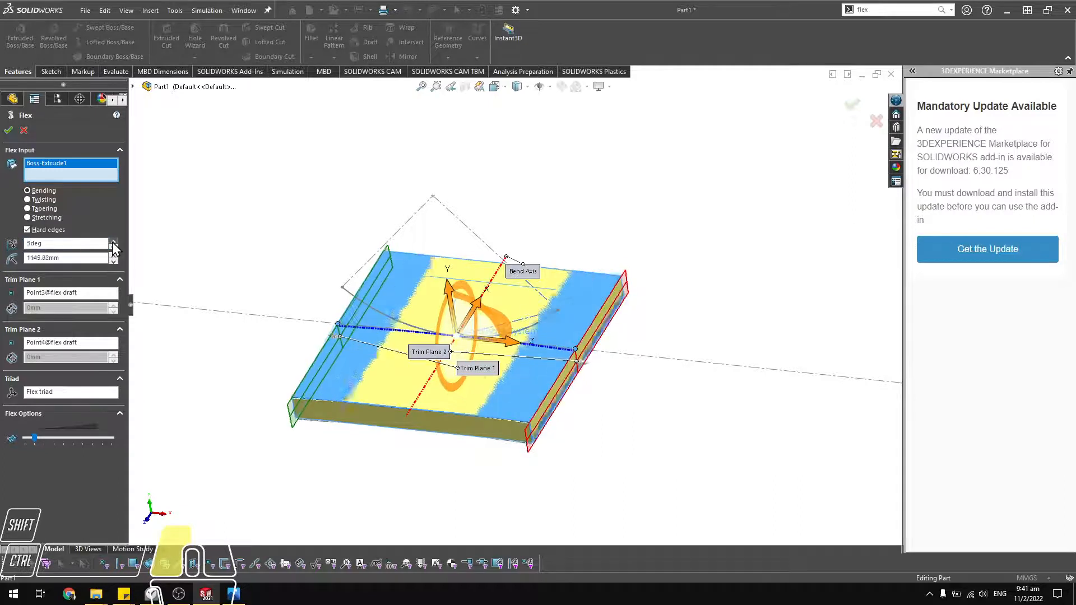
{"action": "left_click", "coordinate": [31, 244]}
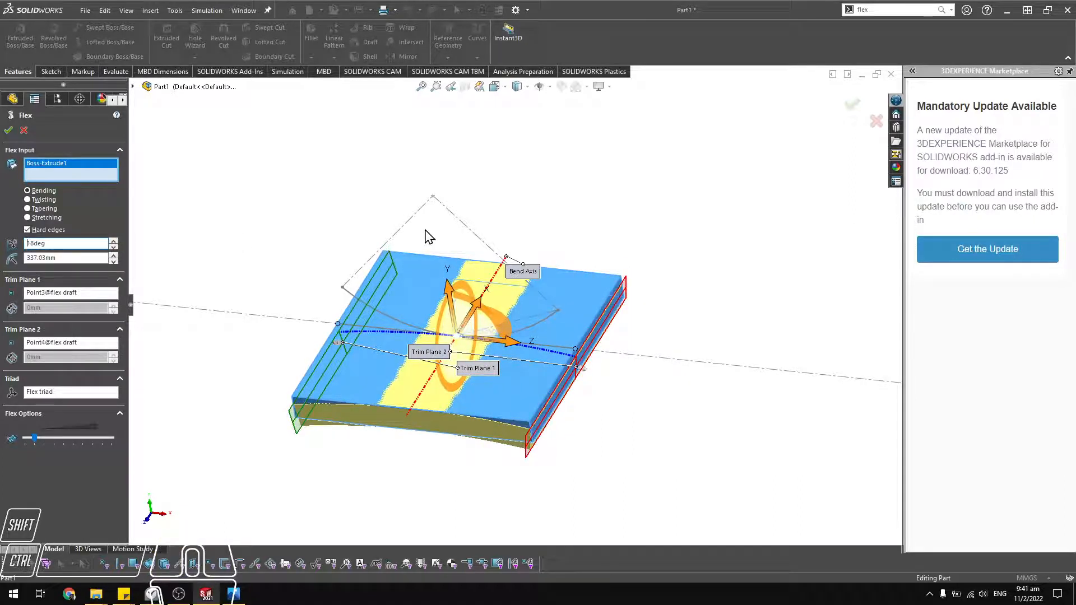
{"action": "middle_click_drag", "start_coordinate": [419, 370], "coordinate": [426, 311]}
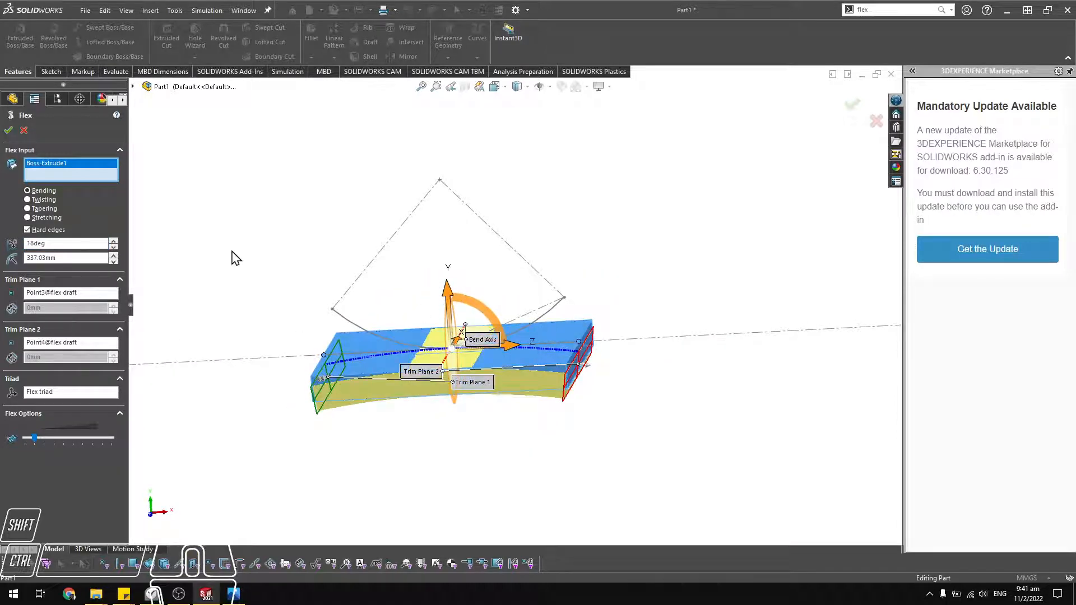
{"action": "left_click", "coordinate": [26, 243]}
{"action": "key", "text": "Return"}
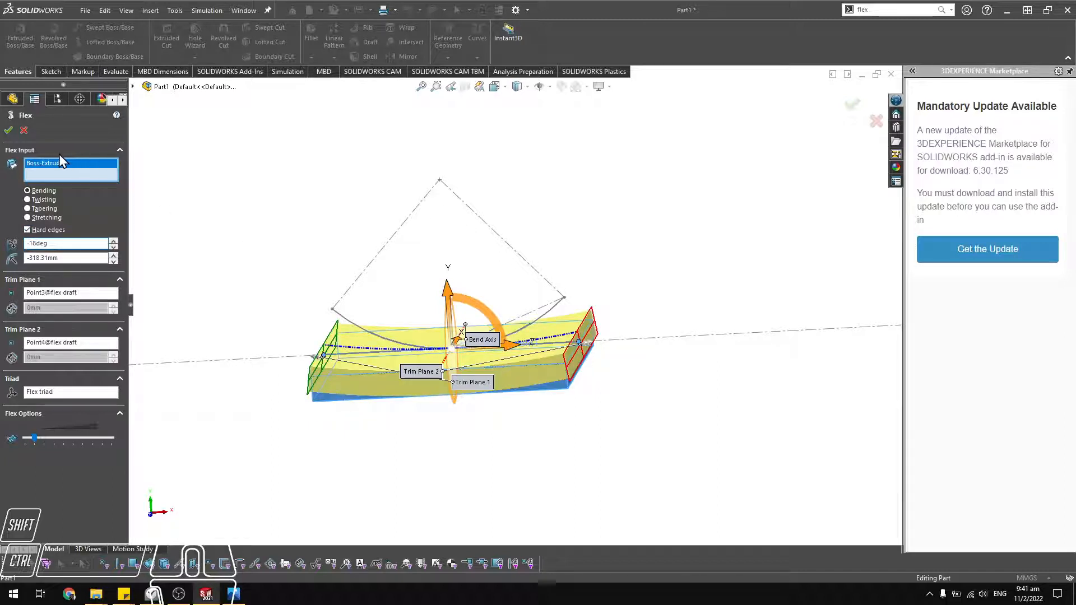
{"action": "left_click", "coordinate": [8, 130]}
{"action": "left_click", "coordinate": [583, 211]}
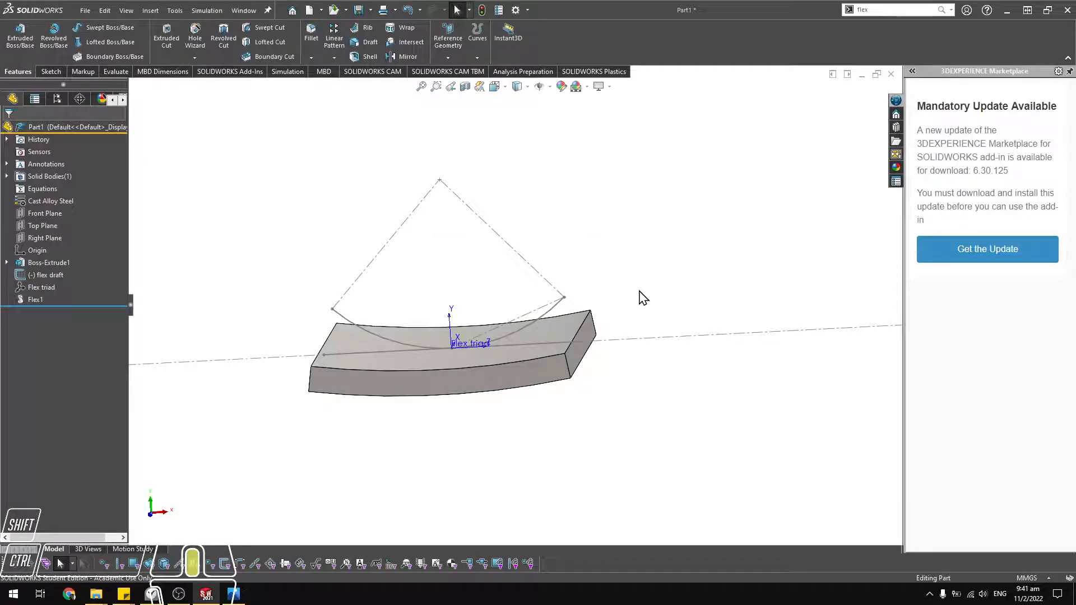
Try to link the Flex feature's angle dimension, placed below the block, to "flex angle@flex draft" with an equation.
{"action": "mouse_move", "coordinate": [639, 295]}
{"action": "middle_mouse_down"}
{"action": "mouse_move", "coordinate": [686, 371]}
{"action": "mouse_move", "coordinate": [658, 214]}
{"action": "mouse_move", "coordinate": [649, 317]}
{"action": "mouse_move", "coordinate": [646, 236]}
{"action": "mouse_move", "coordinate": [646, 274]}
{"action": "mouse_move", "coordinate": [644, 249]}
{"action": "mouse_move", "coordinate": [626, 289]}
{"action": "middle_mouse_up"}
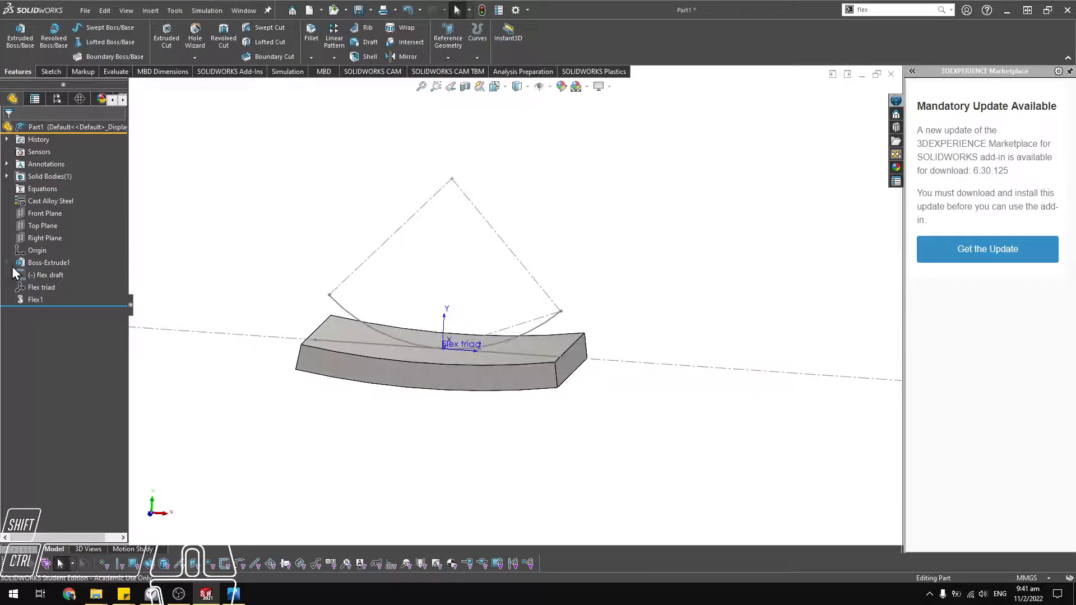
{"action": "left_click", "coordinate": [22, 298]}
{"action": "left_click", "coordinate": [440, 377]}
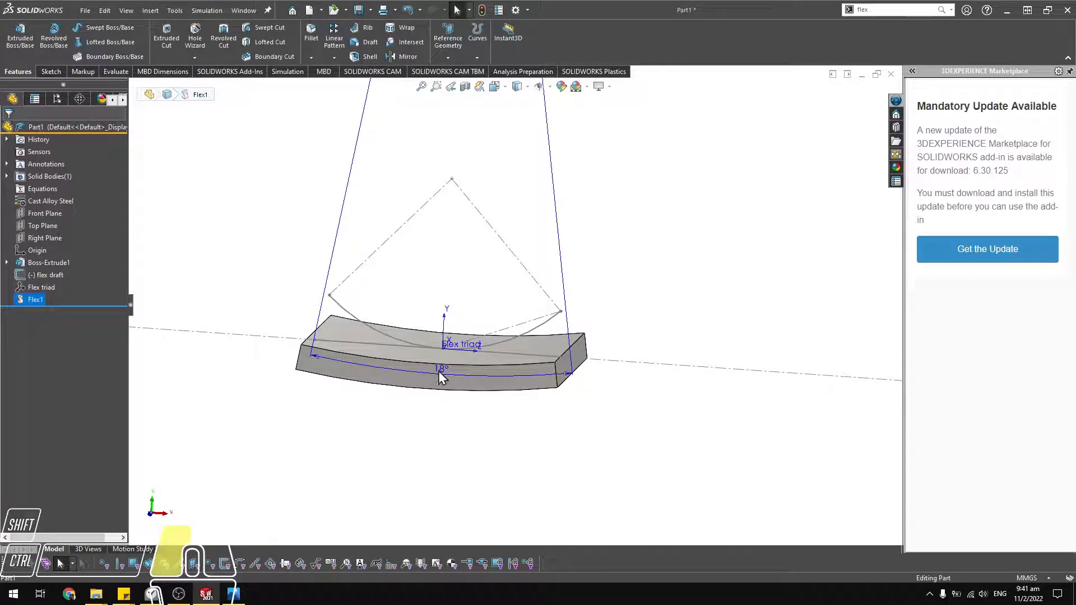
{"action": "left_click_drag", "start_coordinate": [440, 377], "coordinate": [417, 422]}
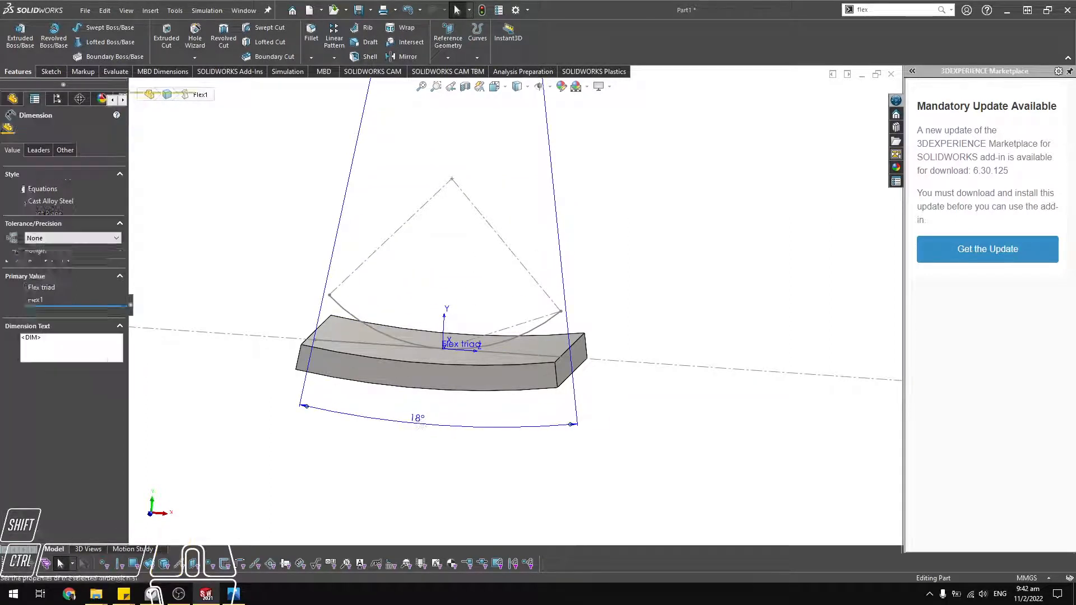
{"action": "double_click", "coordinate": [416, 423]}
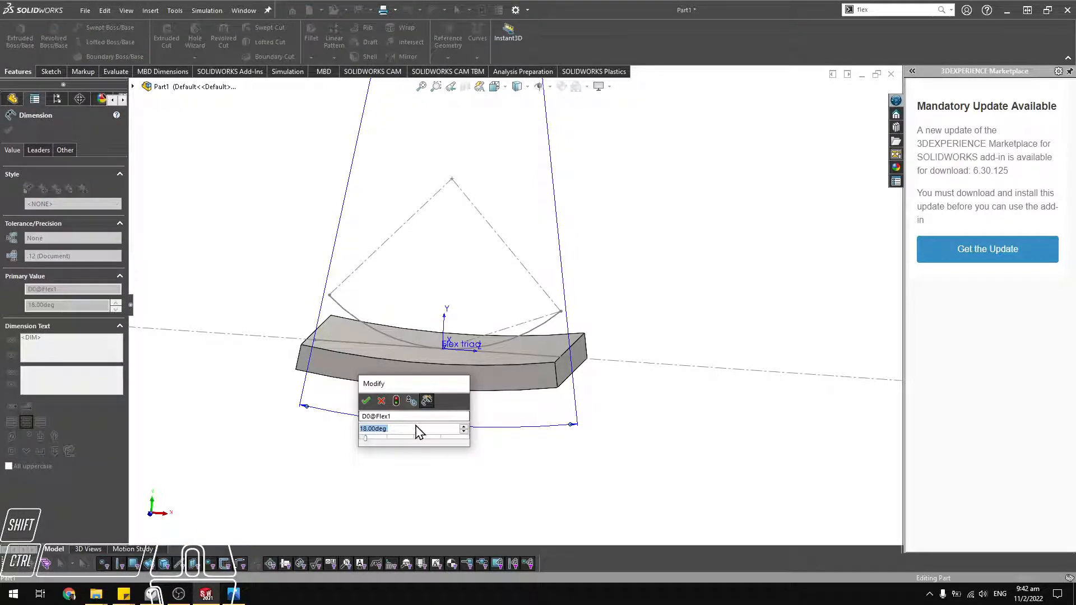
{"action": "type", "text": "="}
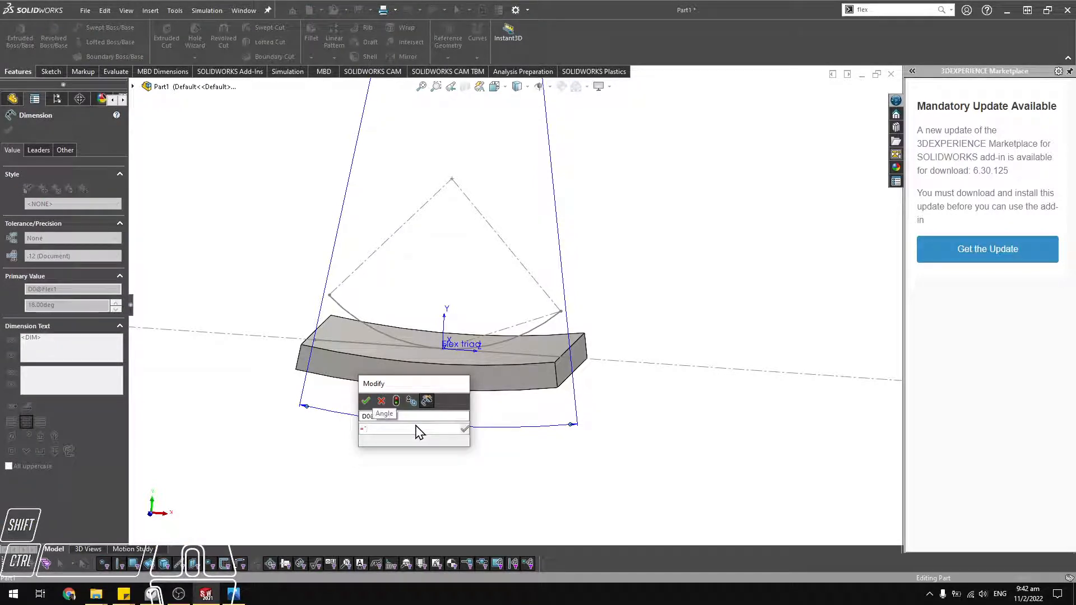
{"action": "type", "text": "\"flex "}
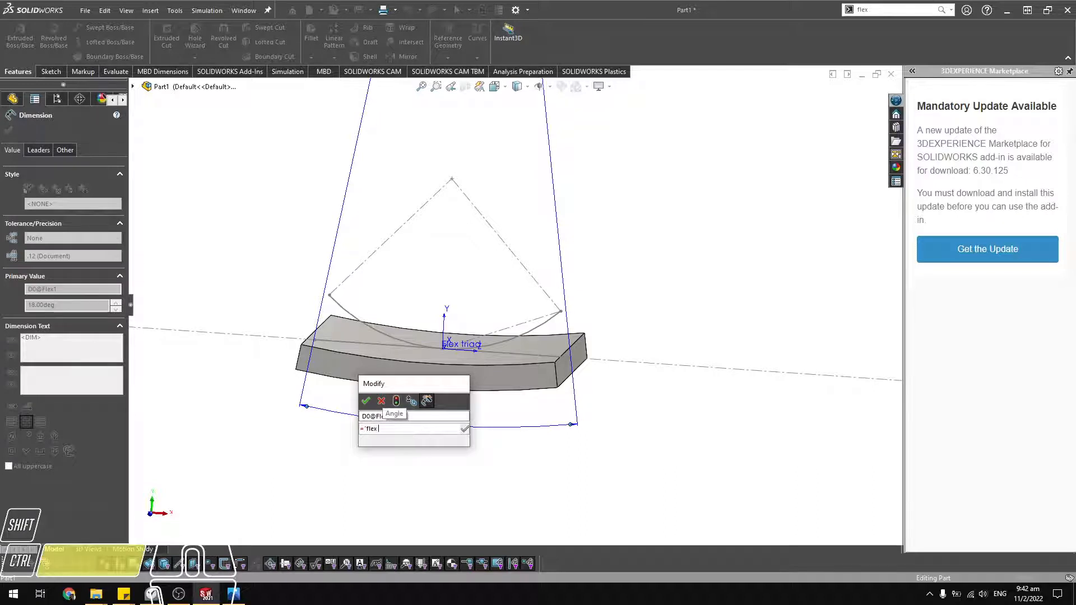
{"action": "type", "text": "angle"}
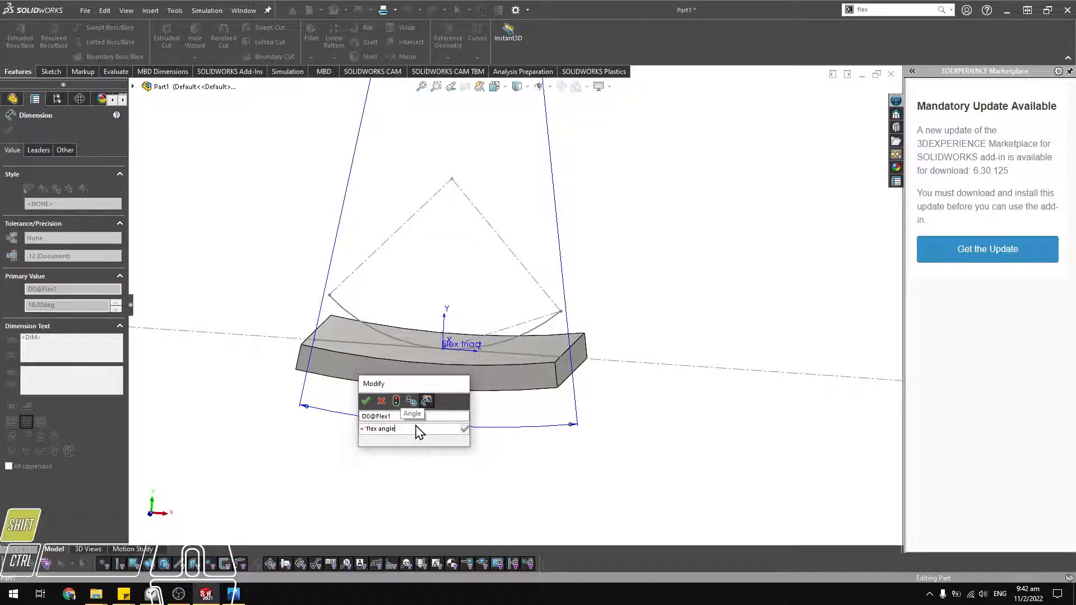
{"action": "type", "text": "@flex"}
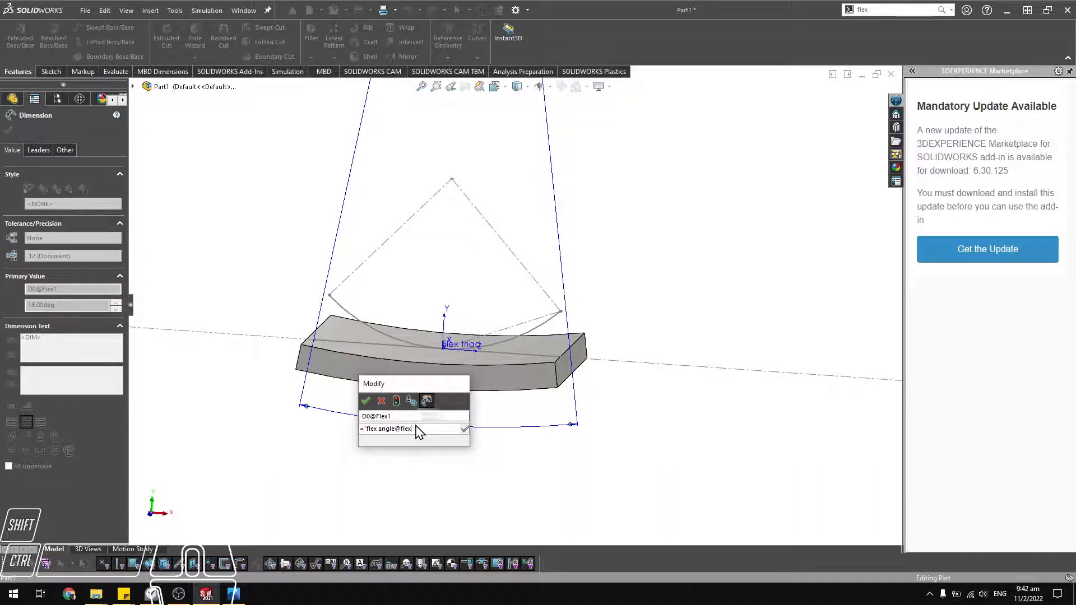
{"action": "type", "text": " draft"}
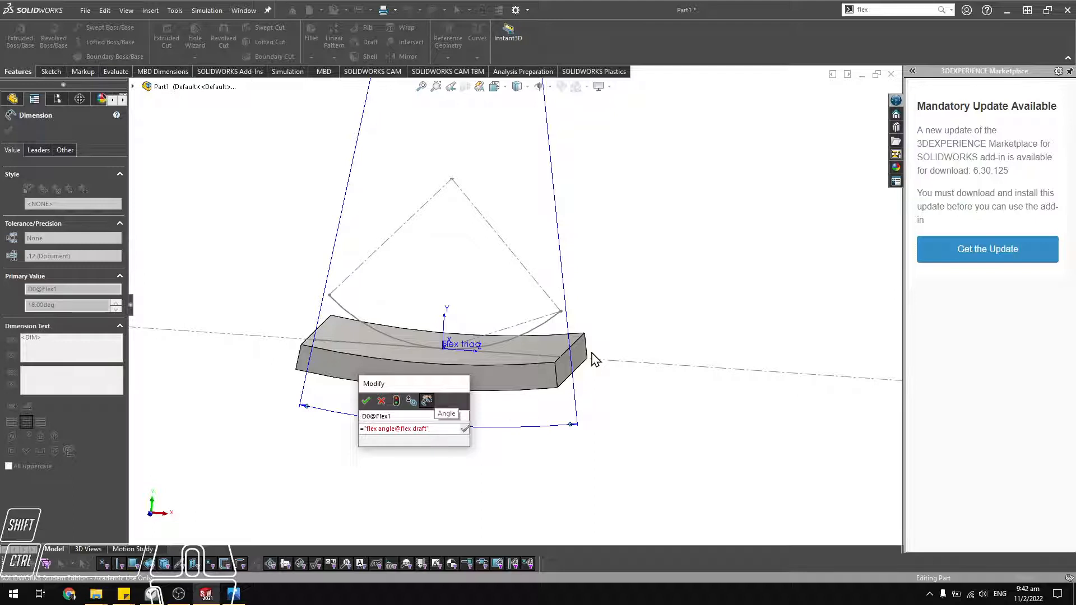
{"action": "left_click", "coordinate": [410, 429]}
Copy the full name of the arc's angle dimension, "bend angle@flex draft", from the flex draft sketch and exit the sketch.
{"action": "left_click", "coordinate": [133, 87]}
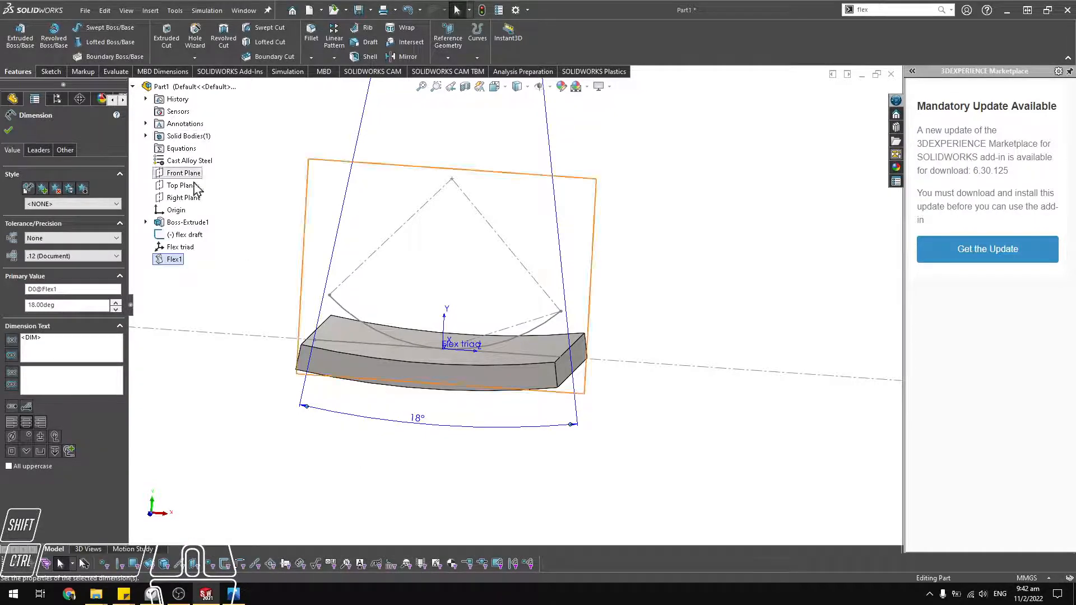
{"action": "left_click", "coordinate": [189, 236]}
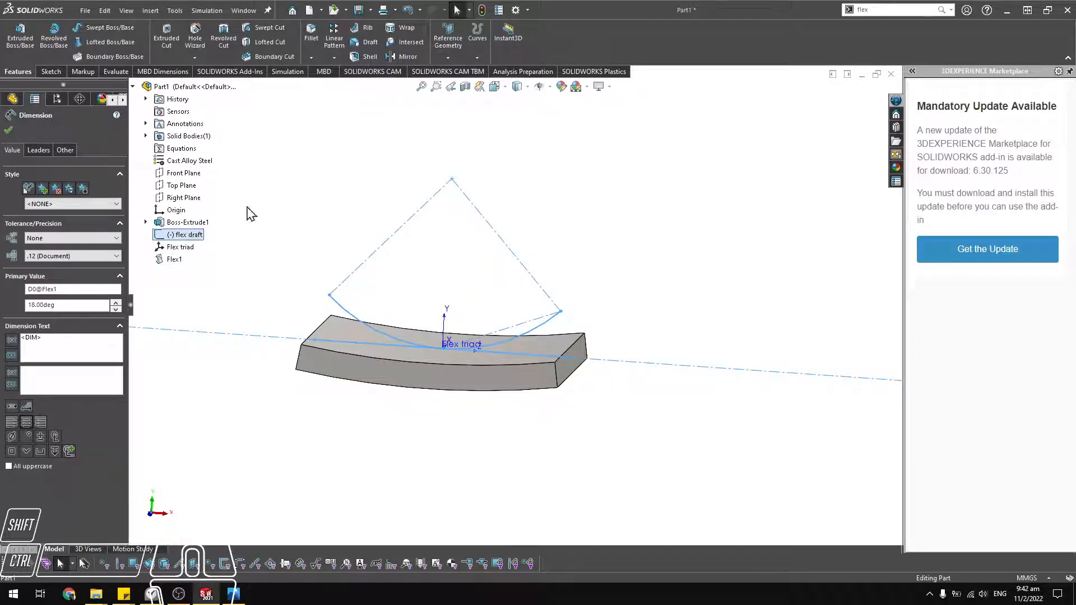
{"action": "right_click", "coordinate": [184, 235]}
{"action": "left_click", "coordinate": [191, 200]}
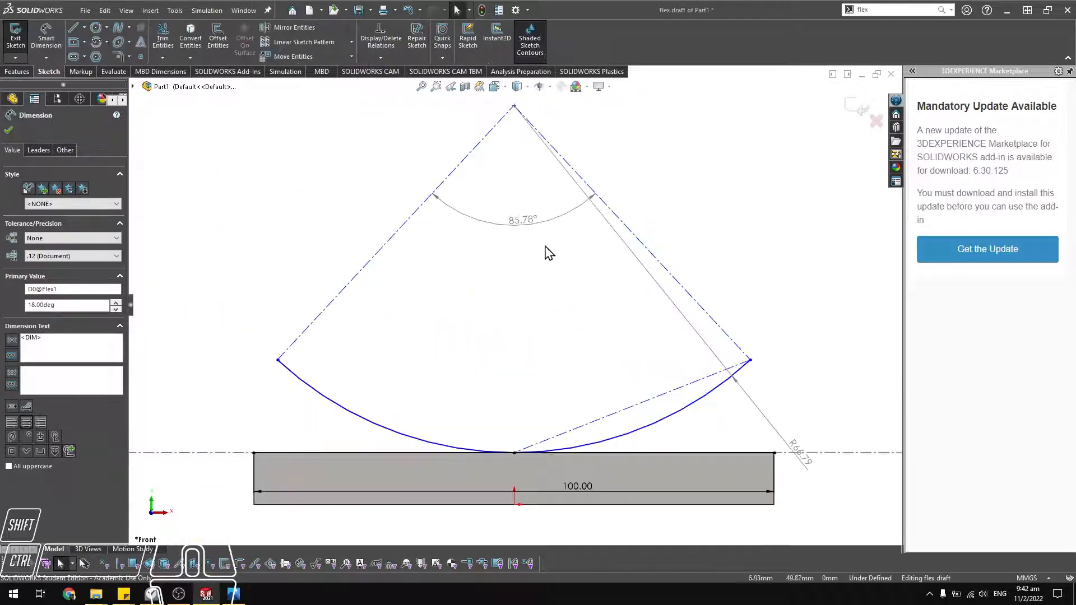
{"action": "double_click", "coordinate": [523, 220]}
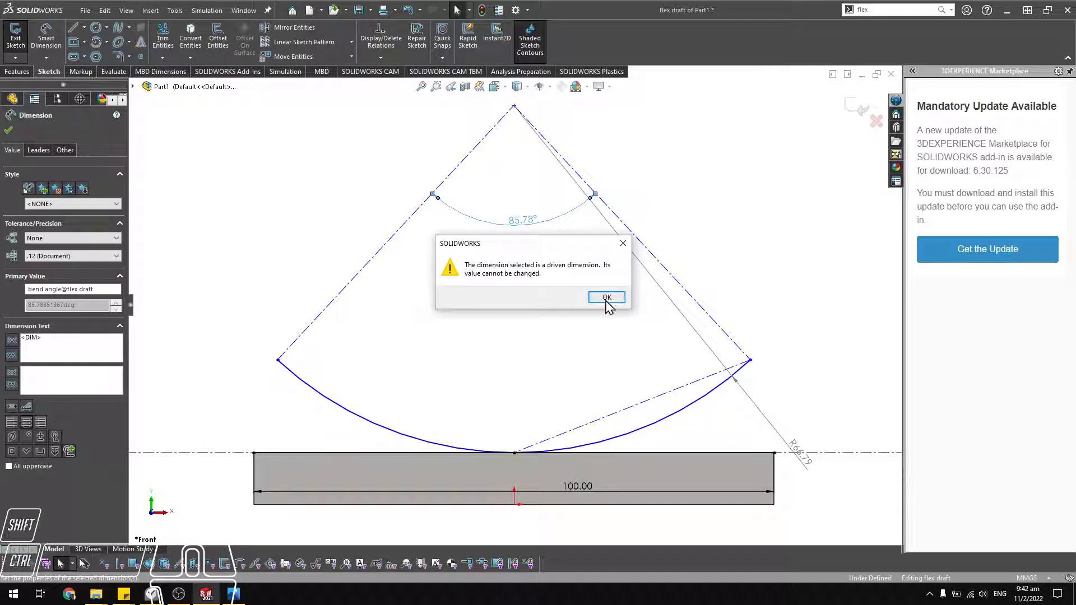
{"action": "left_click", "coordinate": [607, 299]}
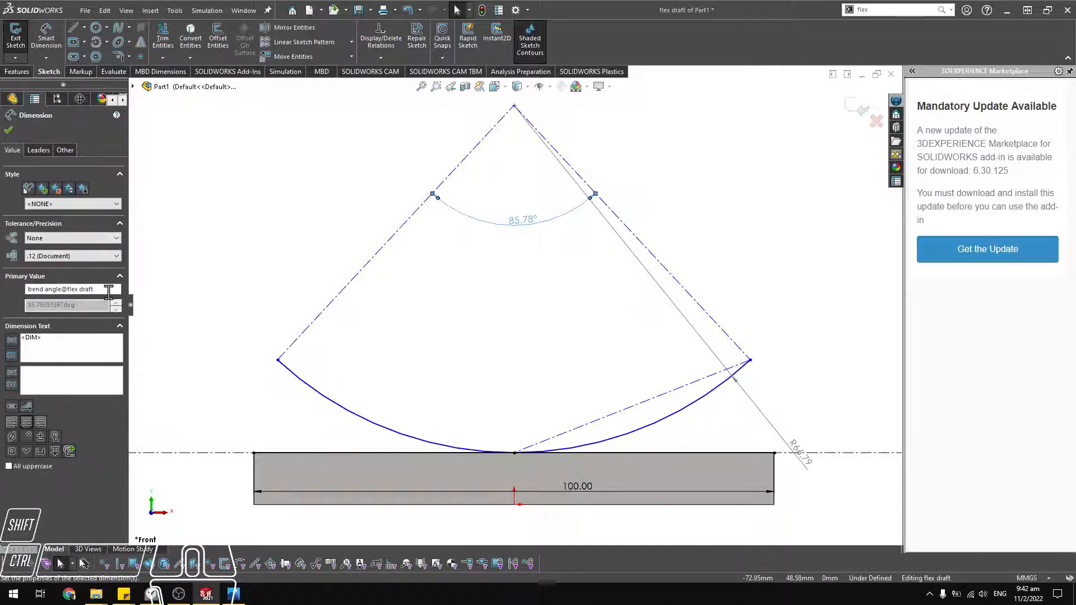
{"action": "left_click", "coordinate": [108, 291]}
{"action": "key", "text": "ctrl+c"}
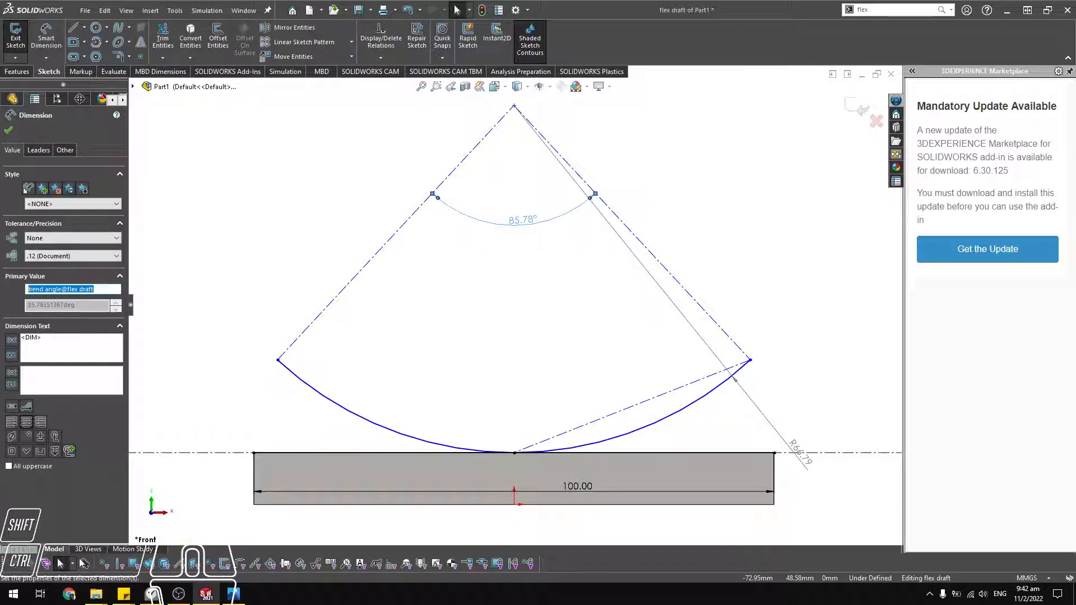
{"action": "left_click", "coordinate": [9, 131]}
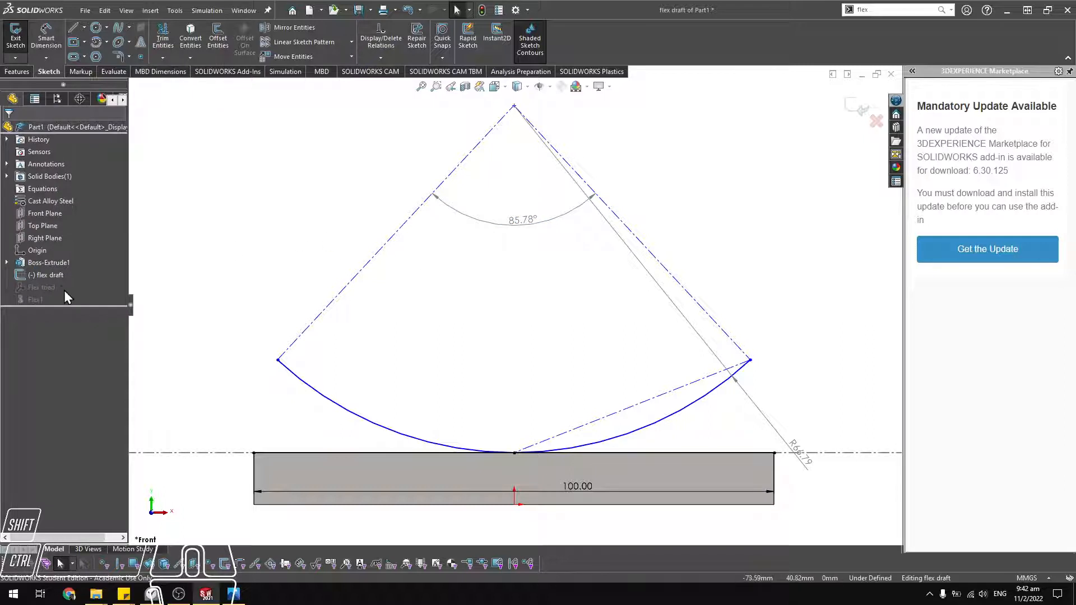
{"action": "left_click", "coordinate": [15, 38]}
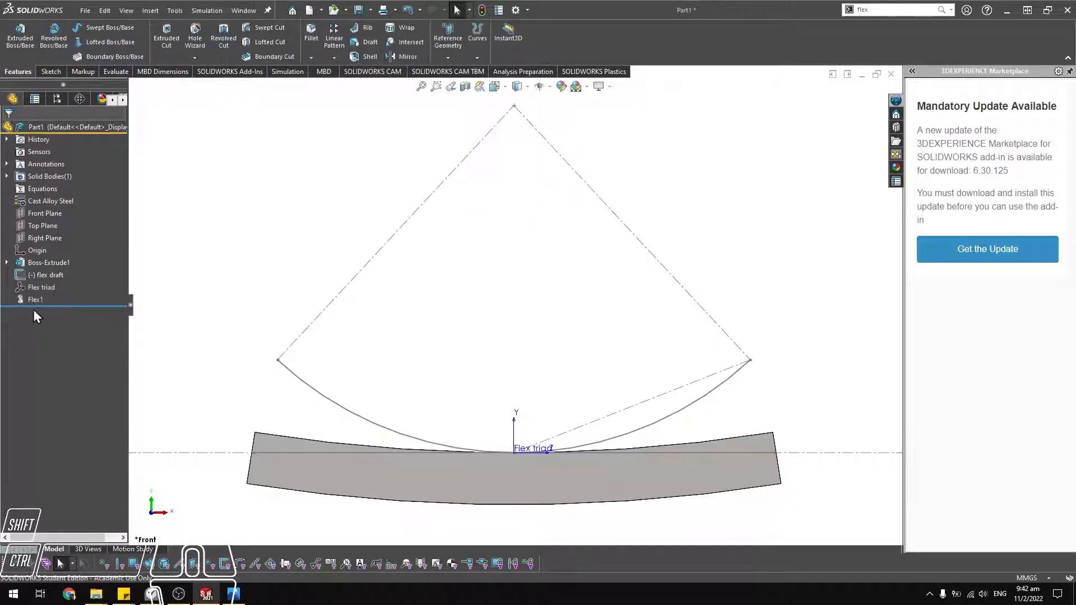
{"action": "left_click", "coordinate": [66, 300]}
{"action": "left_click", "coordinate": [46, 269]}
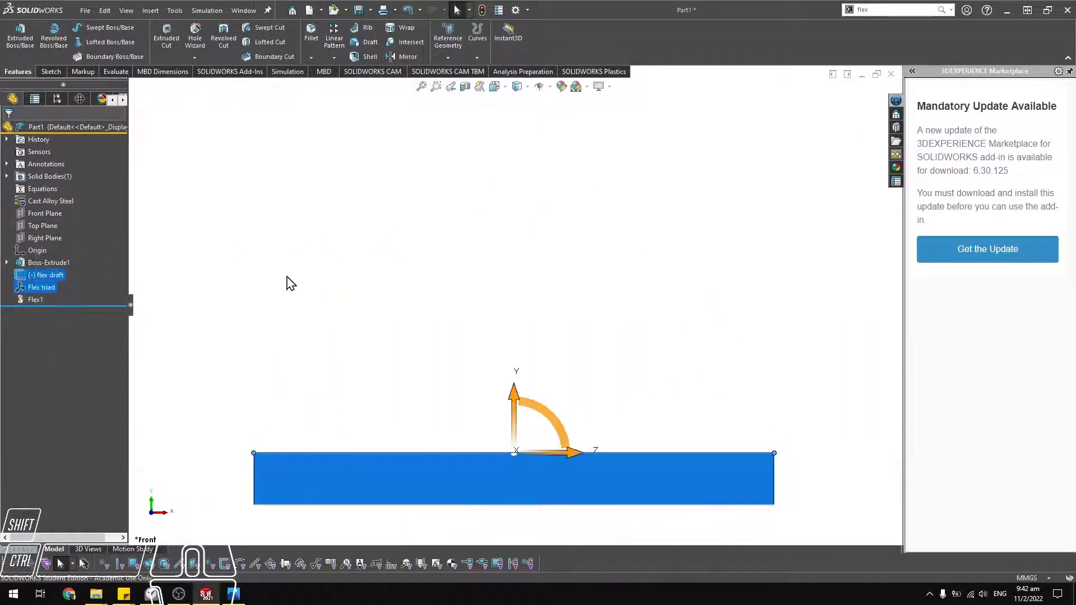
{"action": "key", "text": "Escape"}
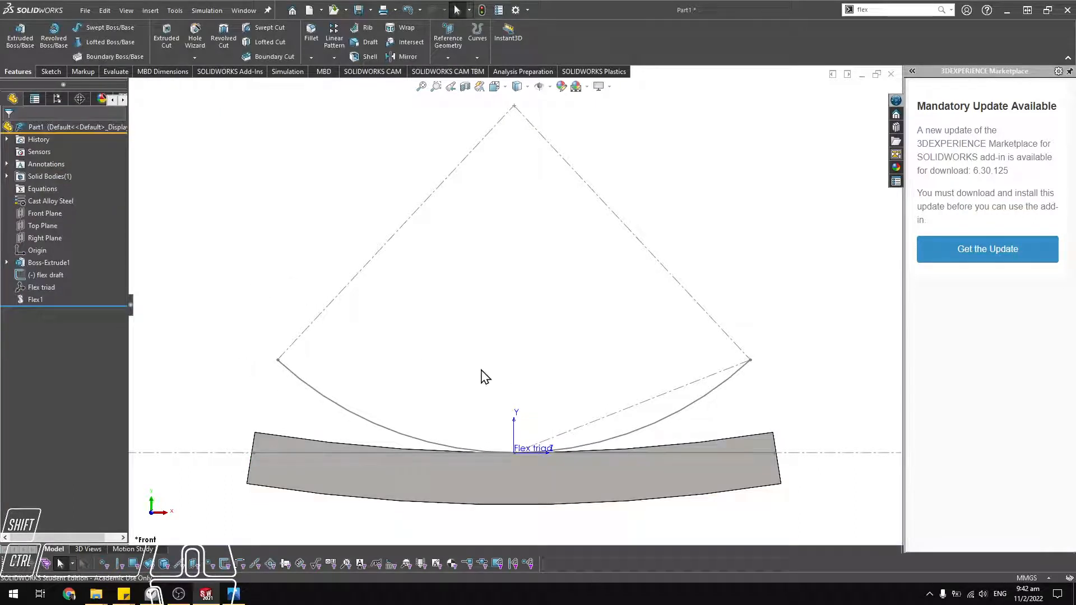
Link the Flex feature's angle dimension to "bend angle@flex draft" with an equation and accept it.
{"action": "middle_click_drag", "start_coordinate": [503, 393], "coordinate": [559, 372]}
{"action": "scroll", "coordinate": [557, 374], "scroll_direction": "up", "scroll_amount": 3}
{"action": "scroll", "coordinate": [512, 299], "scroll_direction": "down", "scroll_amount": 3}
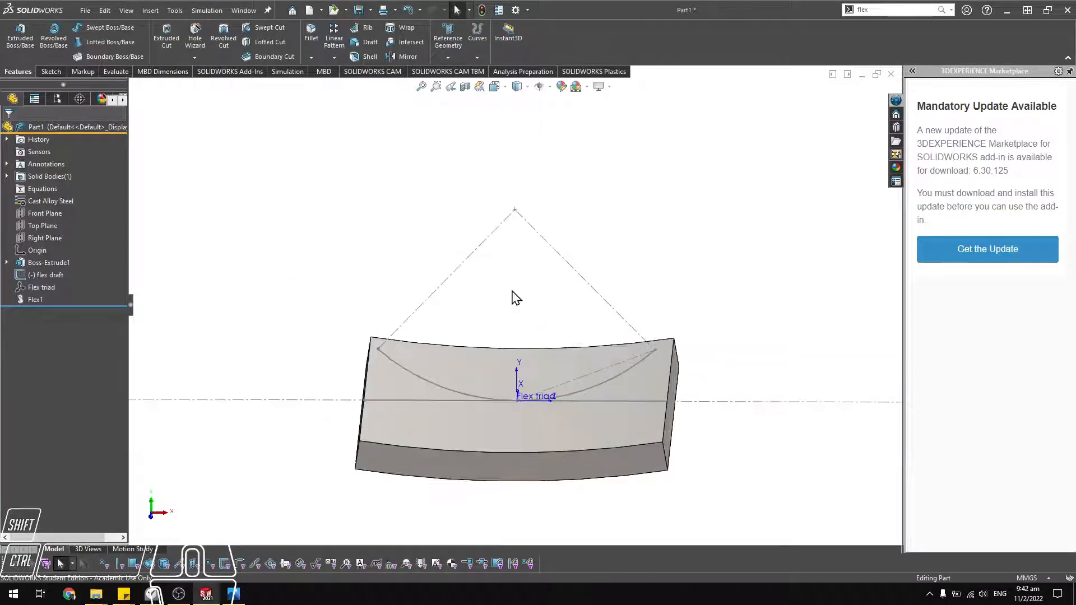
{"action": "left_click", "coordinate": [32, 299]}
{"action": "scroll", "coordinate": [562, 247], "scroll_direction": "up", "scroll_amount": 3}
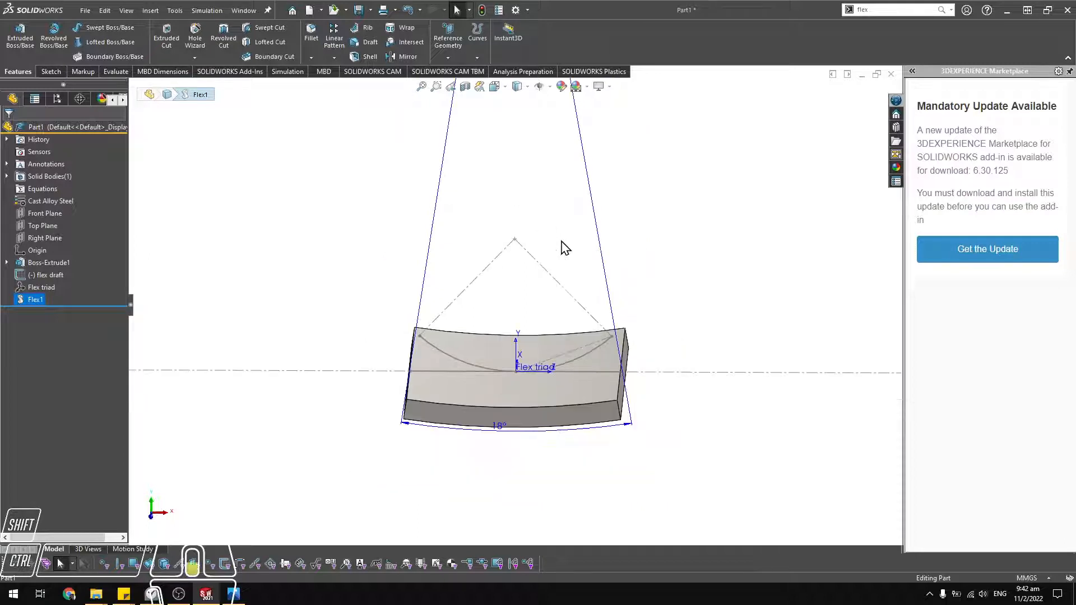
{"action": "double_click", "coordinate": [496, 421]}
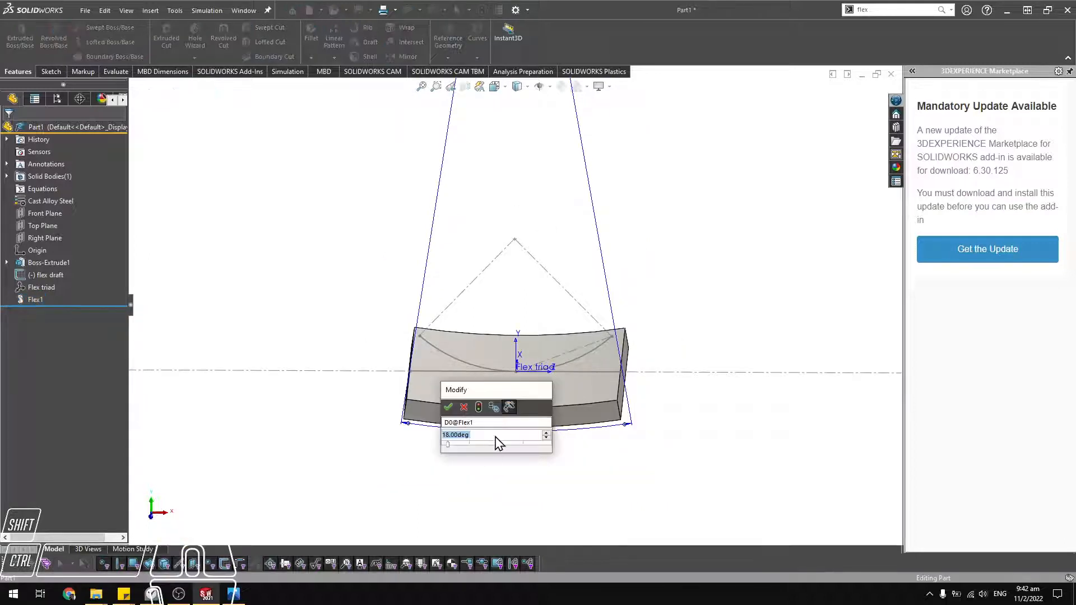
{"action": "type", "text": "=\""}
{"action": "key", "text": "ctrl+v"}
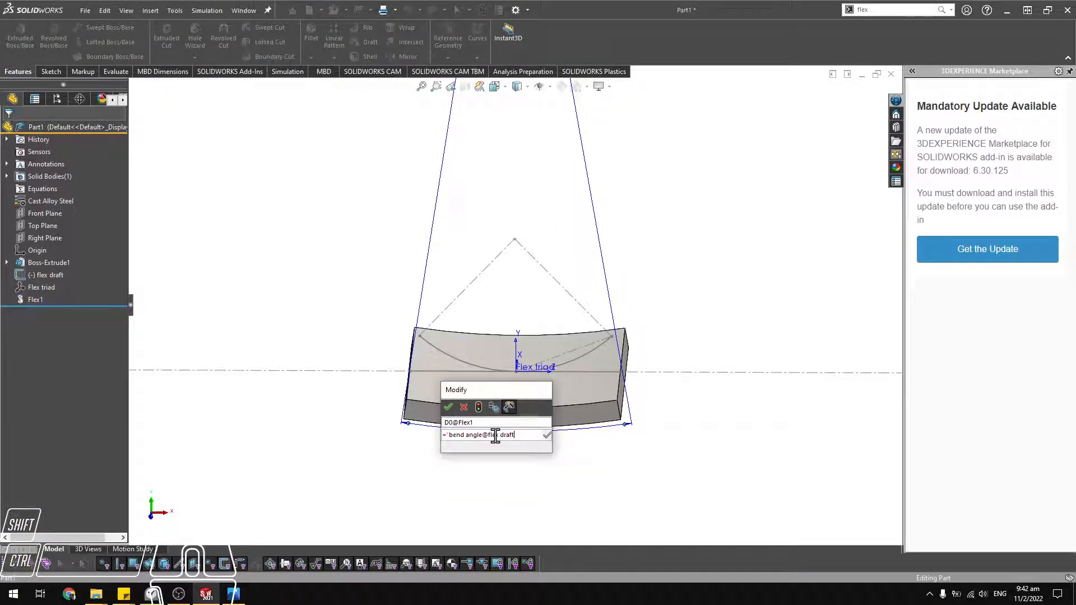
{"action": "type", "text": "\""}
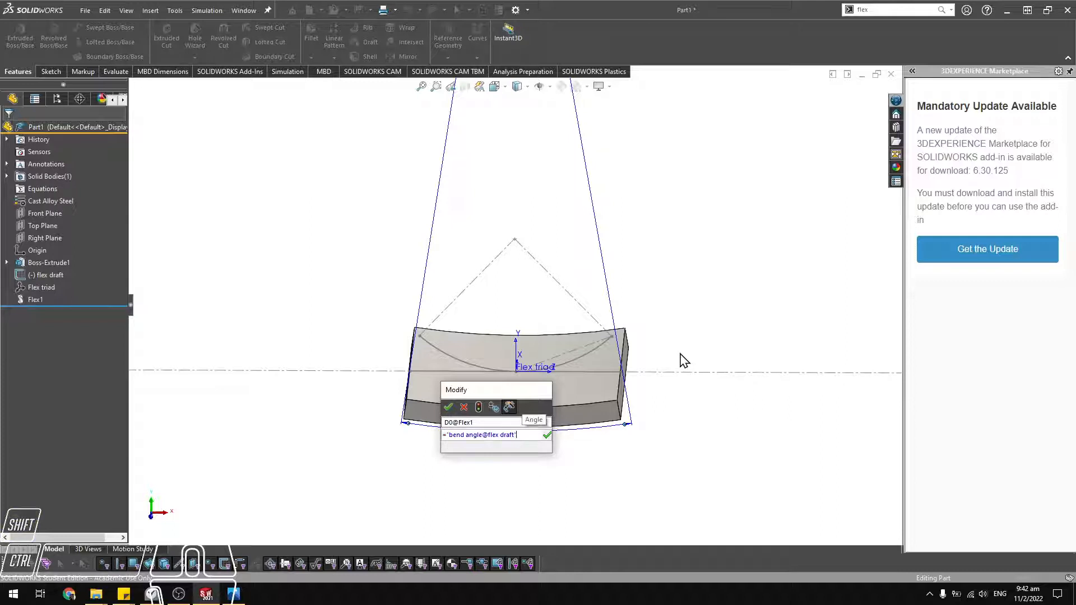
{"action": "key", "text": "Return"}
{"action": "key", "text": "Return"}
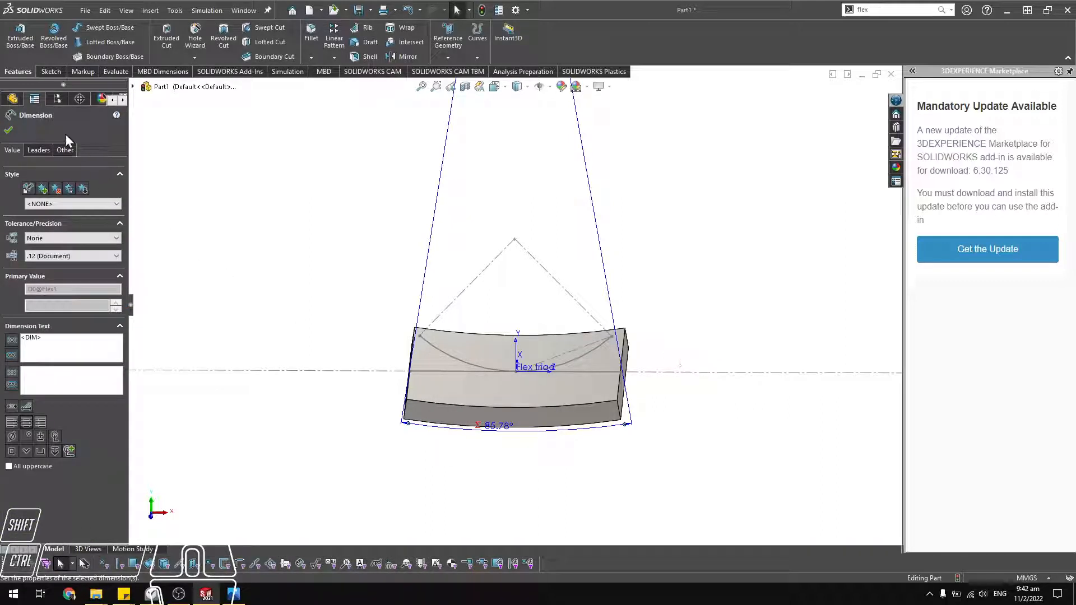
{"action": "left_click", "coordinate": [9, 131]}
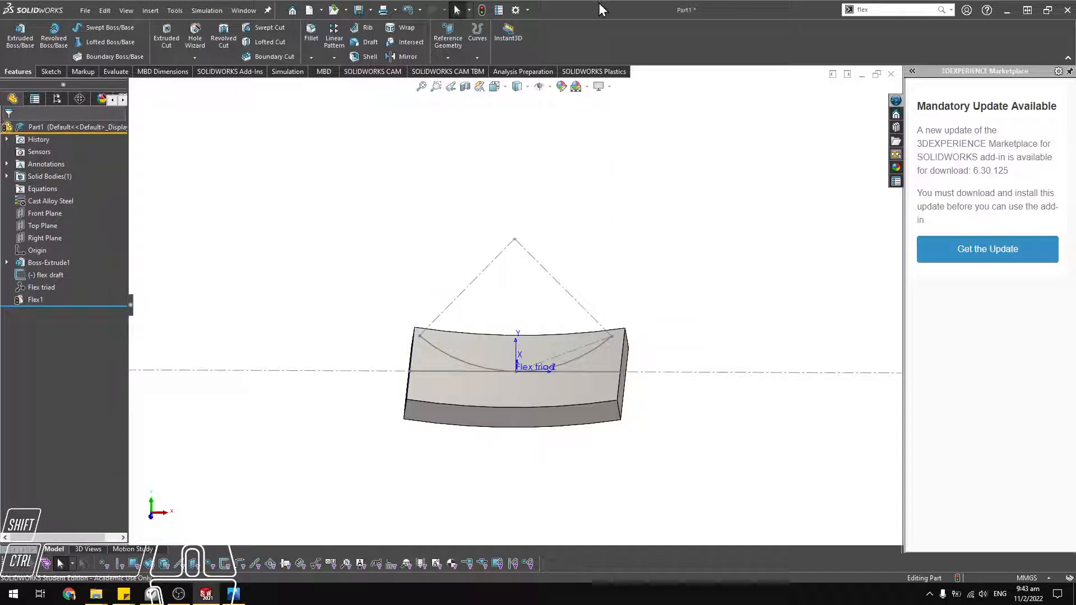
Edit the flex draft sketch and change the arc's bend angle dimension from driven to driving.
{"action": "middle_click_drag", "start_coordinate": [307, 480], "coordinate": [420, 342]}
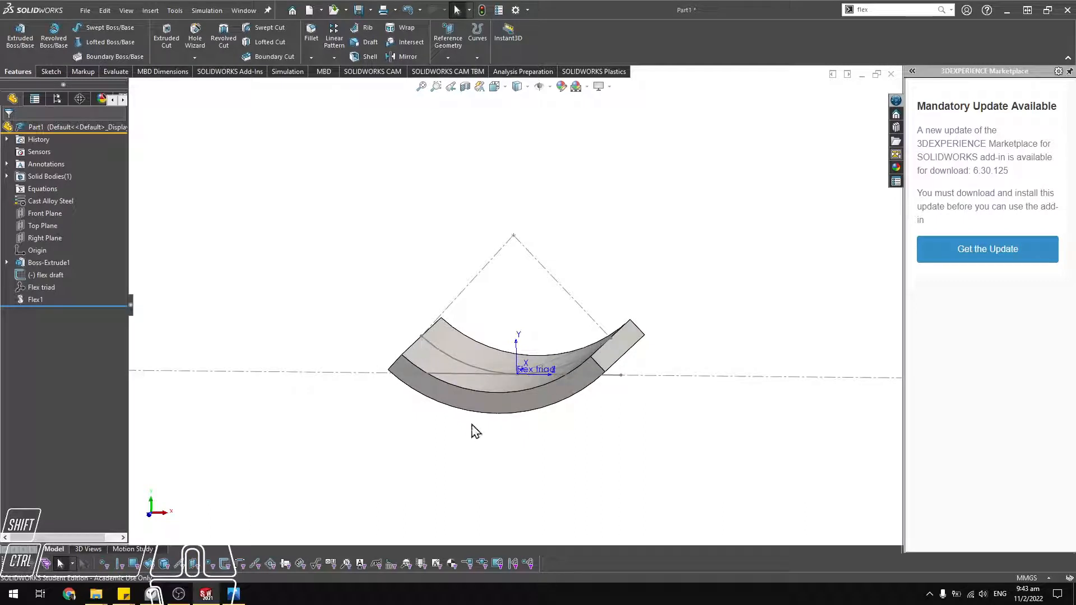
{"action": "middle_click_drag", "start_coordinate": [475, 431], "coordinate": [475, 336]}
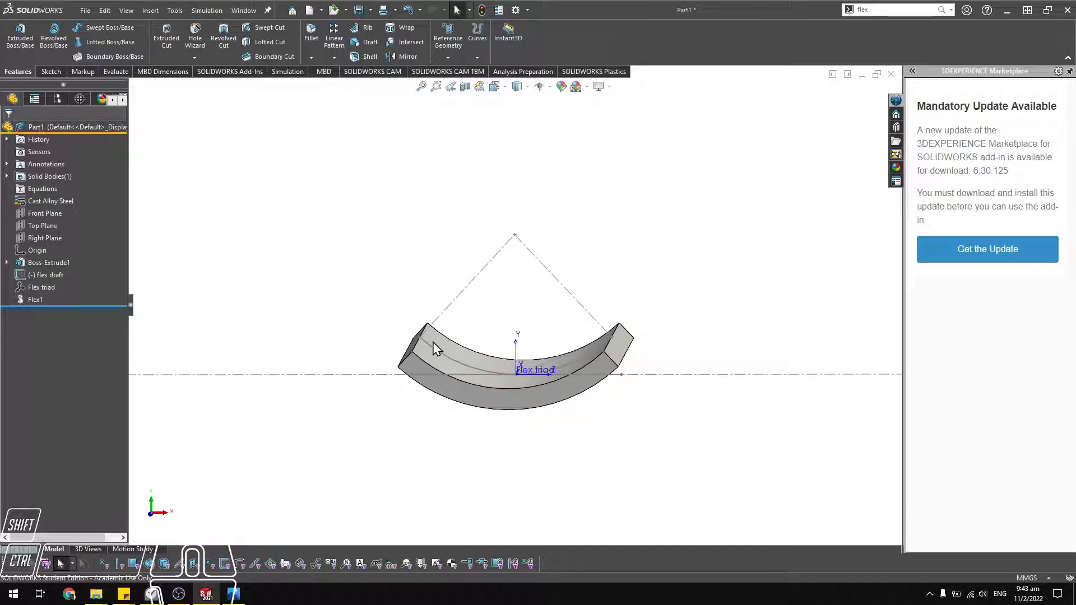
{"action": "middle_click_drag", "start_coordinate": [518, 413], "coordinate": [436, 381]}
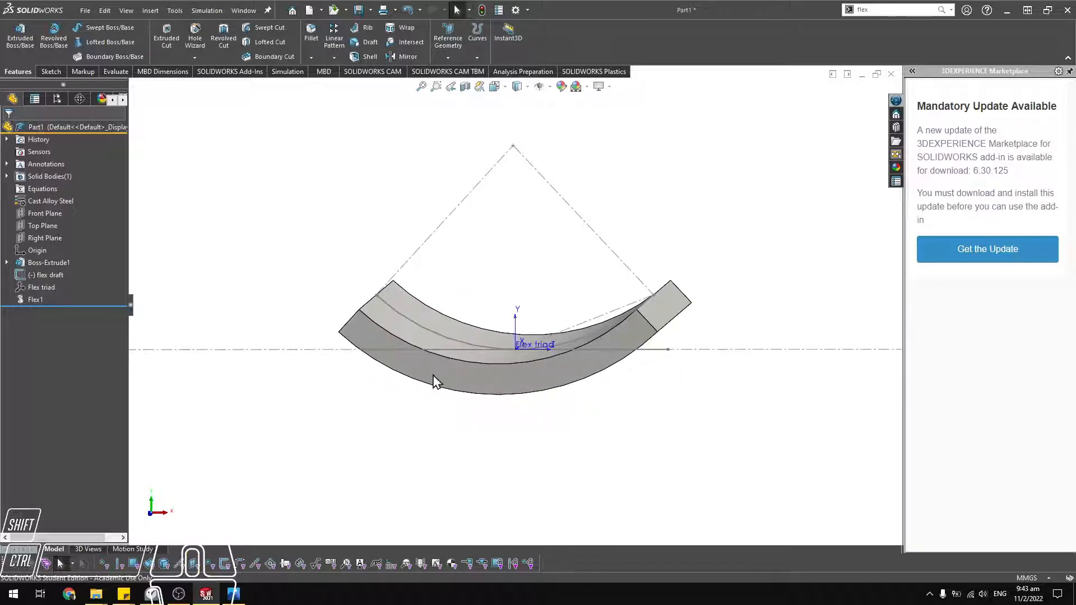
{"action": "left_click", "coordinate": [34, 275]}
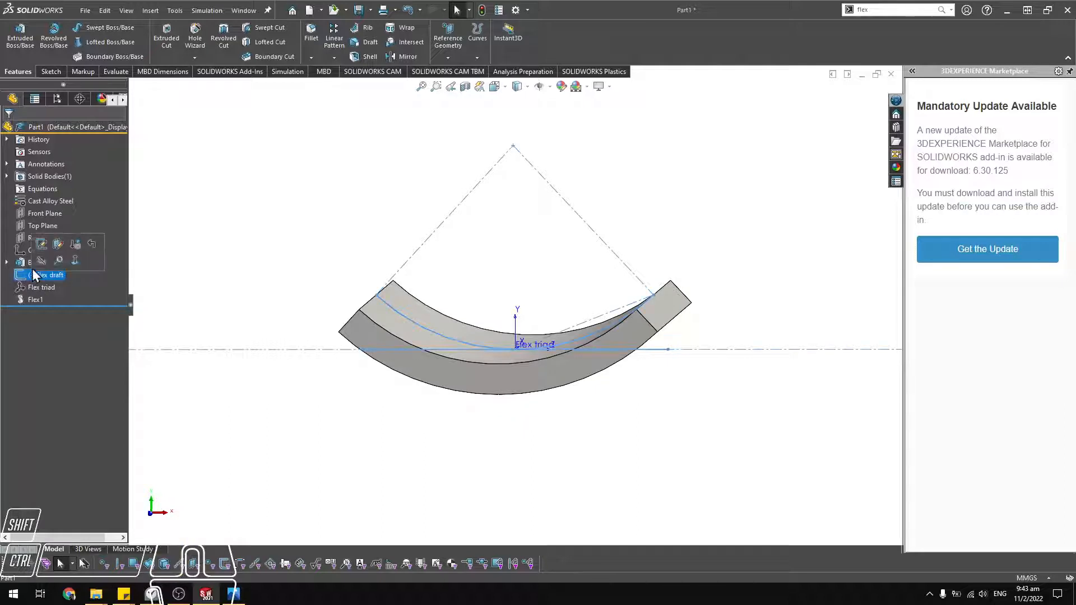
{"action": "left_click", "coordinate": [41, 247]}
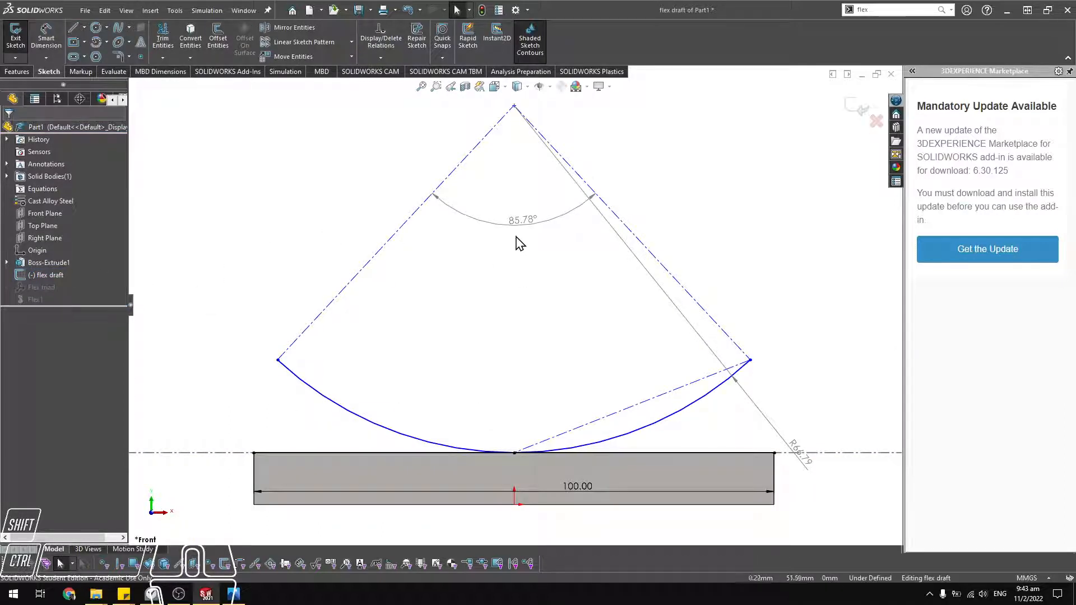
{"action": "double_click", "coordinate": [522, 221]}
{"action": "left_click", "coordinate": [607, 297]}
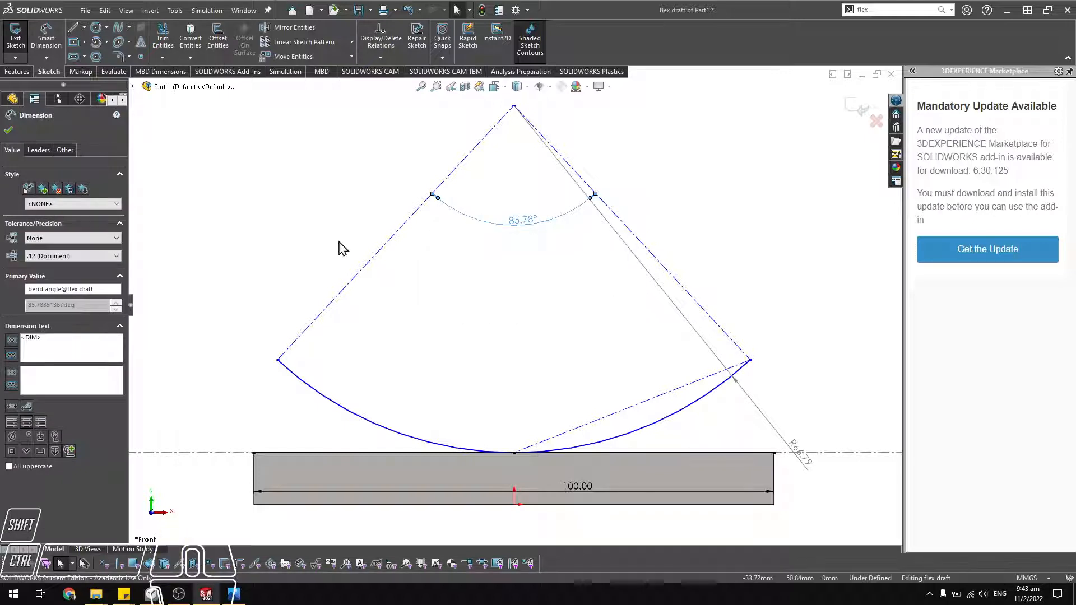
{"action": "left_click", "coordinate": [331, 271]}
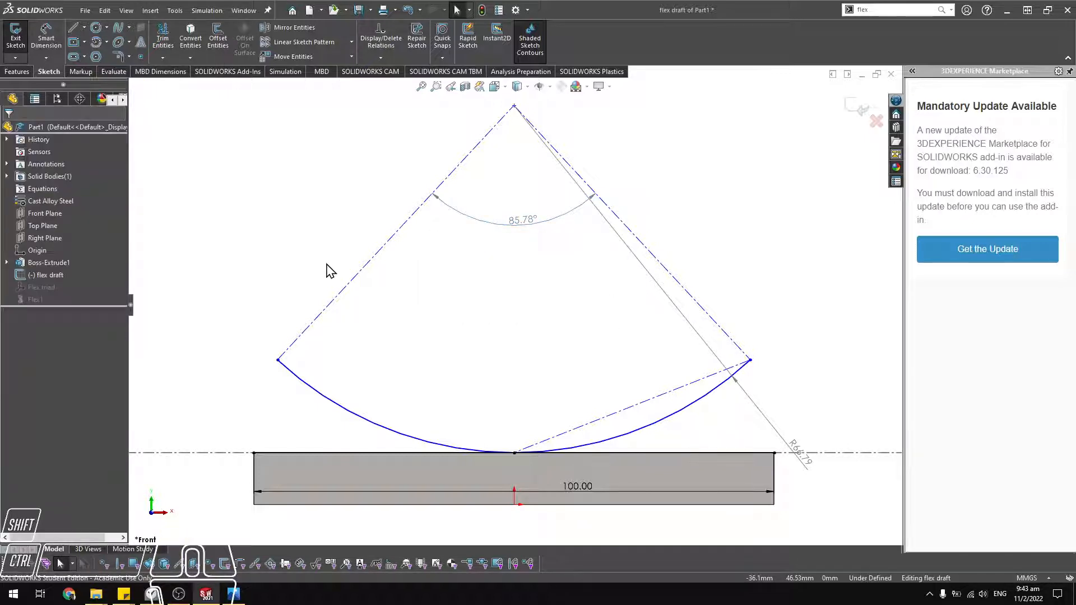
{"action": "left_click", "coordinate": [521, 220]}
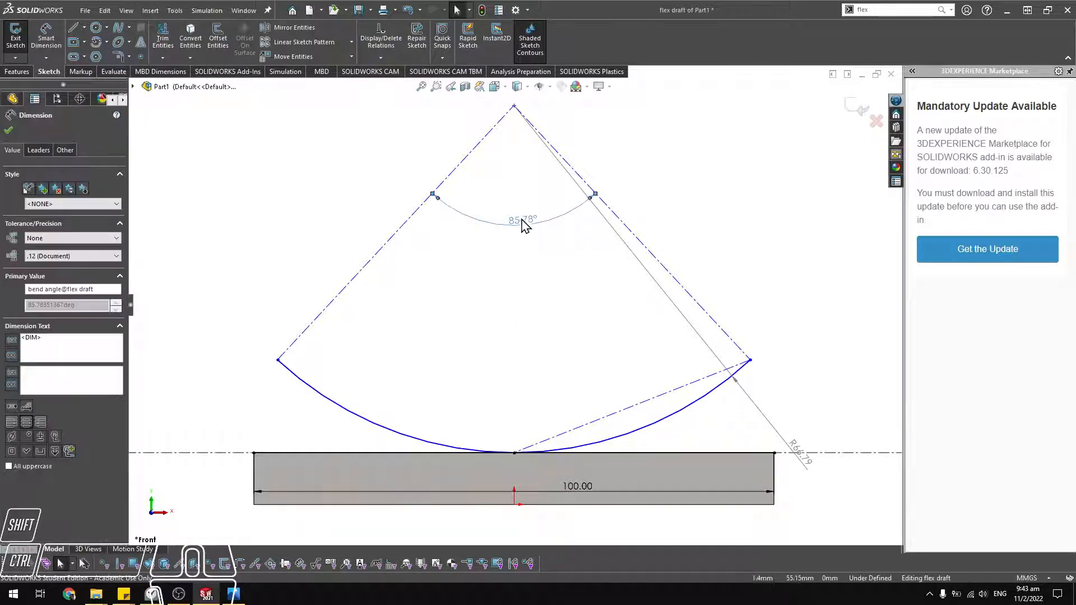
{"action": "left_click", "coordinate": [65, 150]}
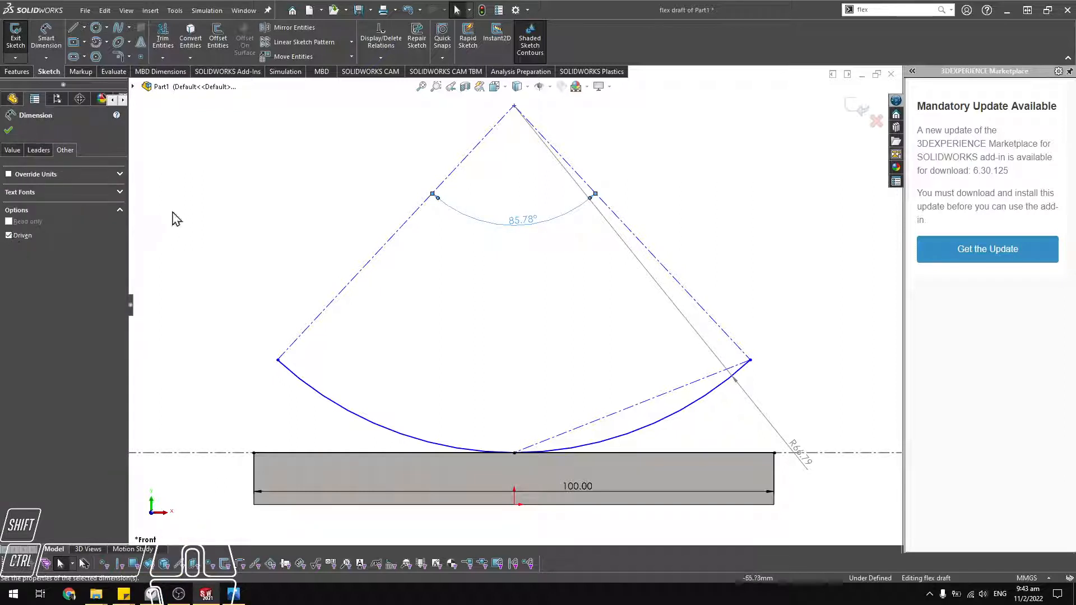
{"action": "left_click", "coordinate": [9, 236]}
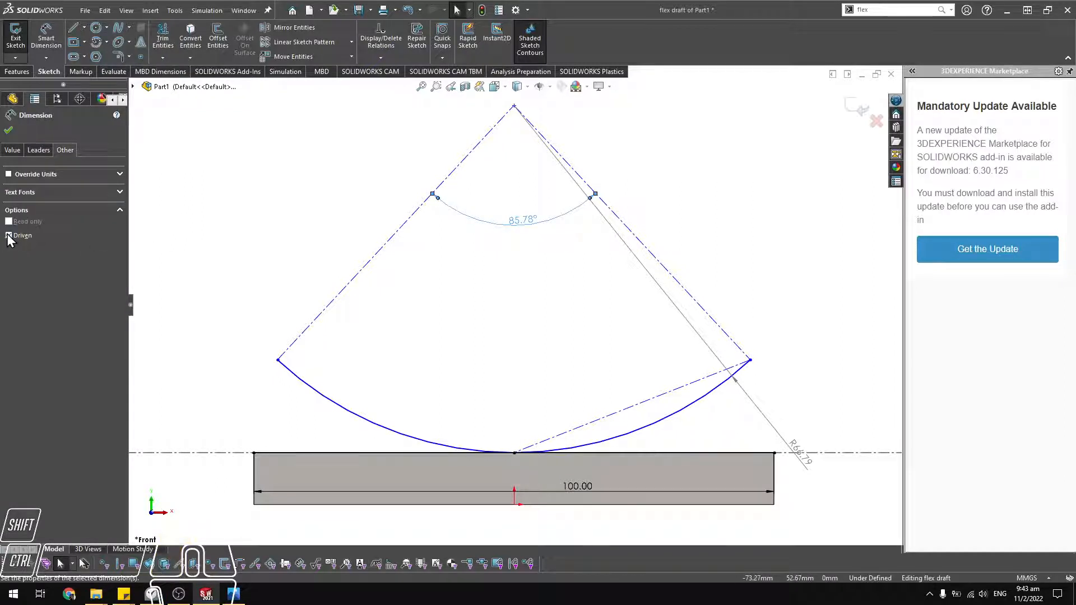
{"action": "left_click", "coordinate": [312, 235]}
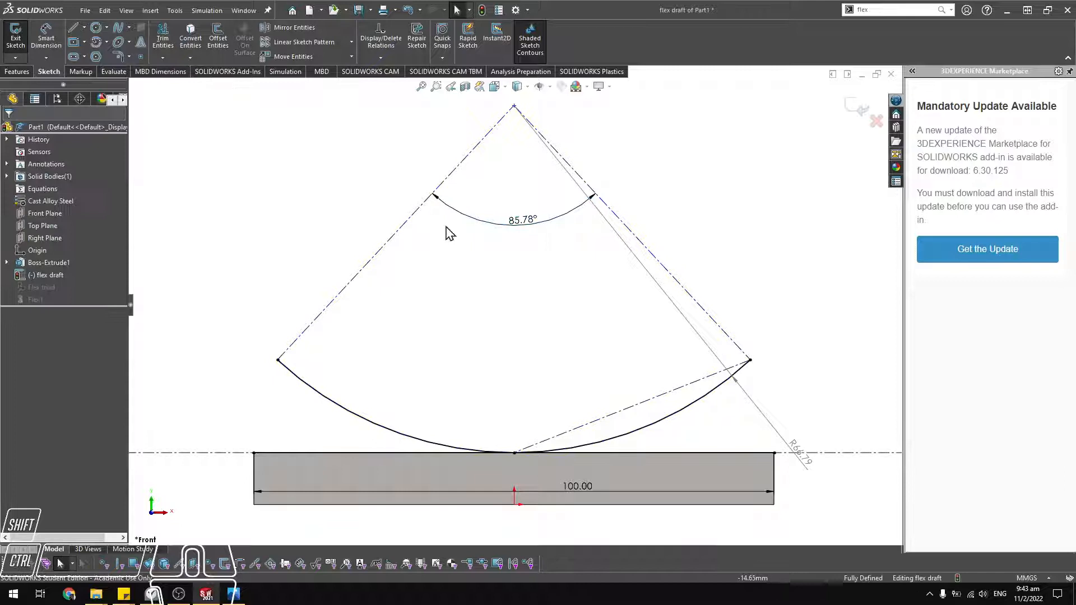
Set the arc's bend angle in the flex draft sketch to 1 deg.
{"action": "double_click", "coordinate": [511, 222]}
{"action": "type", "text": "1"}
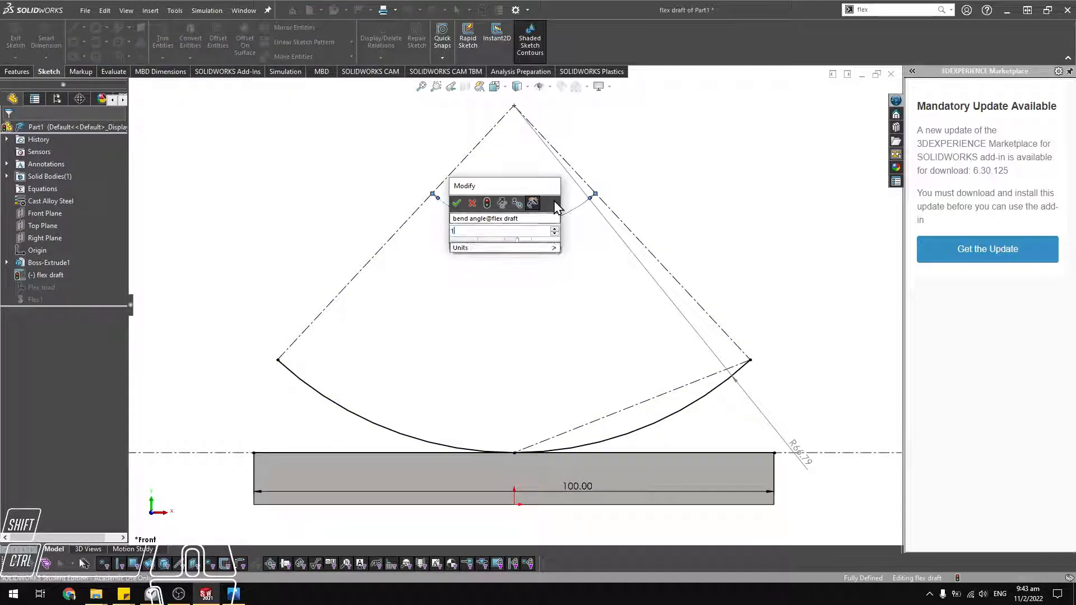
{"action": "key", "text": "Return"}
{"action": "key", "text": "z"}
{"action": "key", "text": "z"}
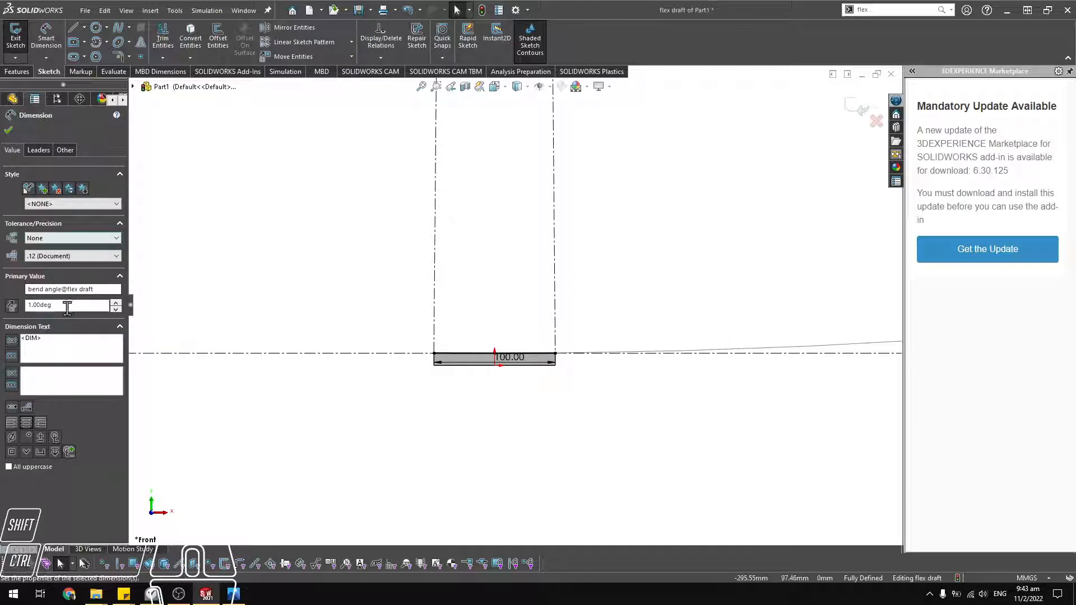
Set the arc's bend angle to 90 deg.
{"action": "double_click", "coordinate": [48, 305]}
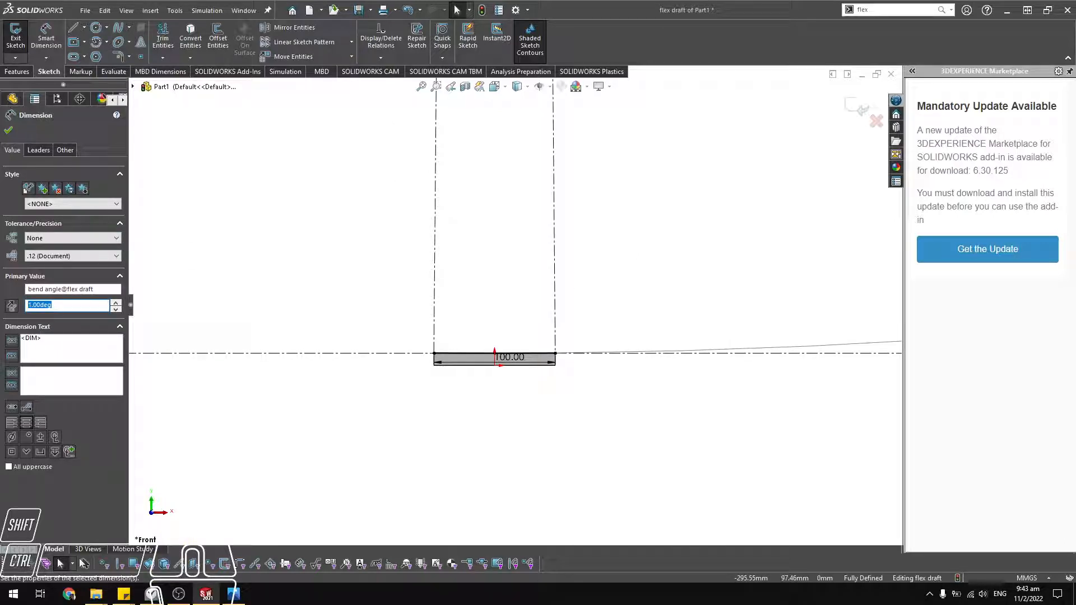
{"action": "type", "text": "90"}
{"action": "key", "text": "Return"}
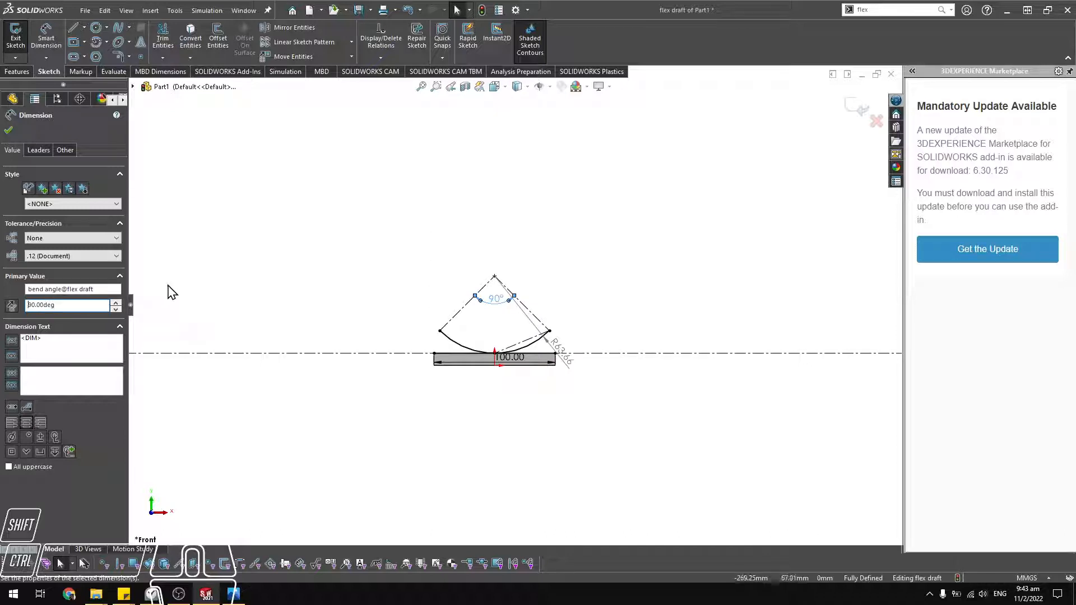
Set the arc's bend angle to 89 deg and rebuild the part out of the sketch.
{"action": "double_click", "coordinate": [66, 303]}
{"action": "type", "text": "89"}
{"action": "key", "text": "Return"}
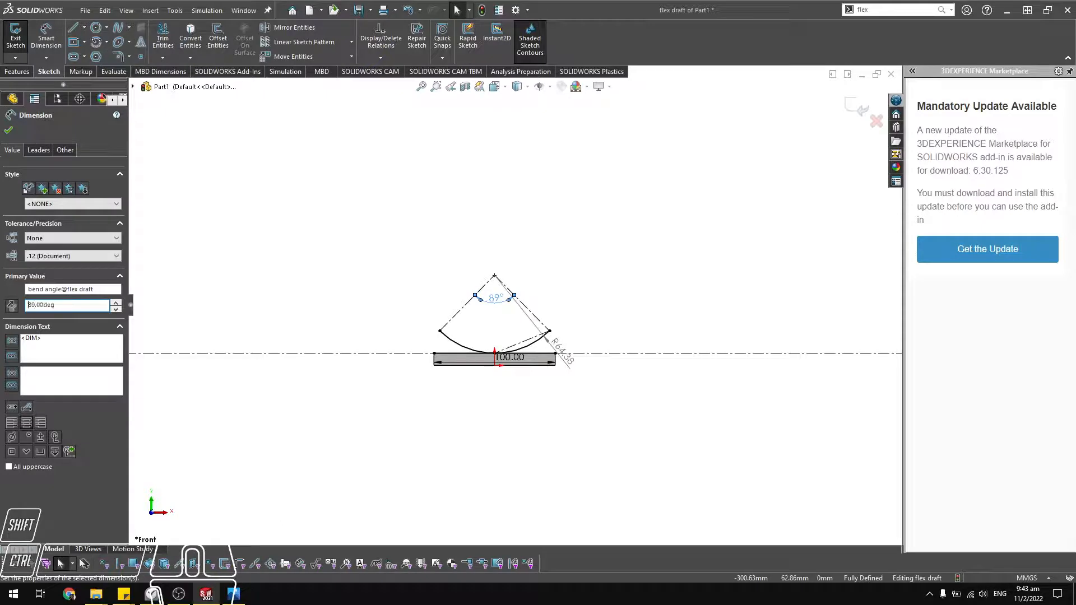
{"action": "left_click", "coordinate": [9, 130]}
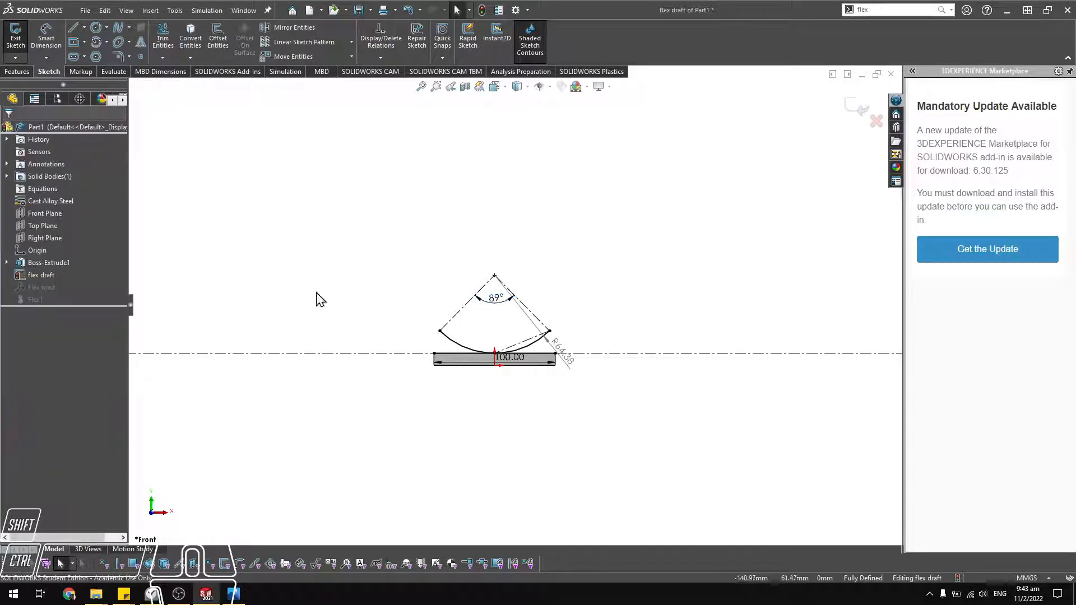
{"action": "left_click", "coordinate": [482, 10]}
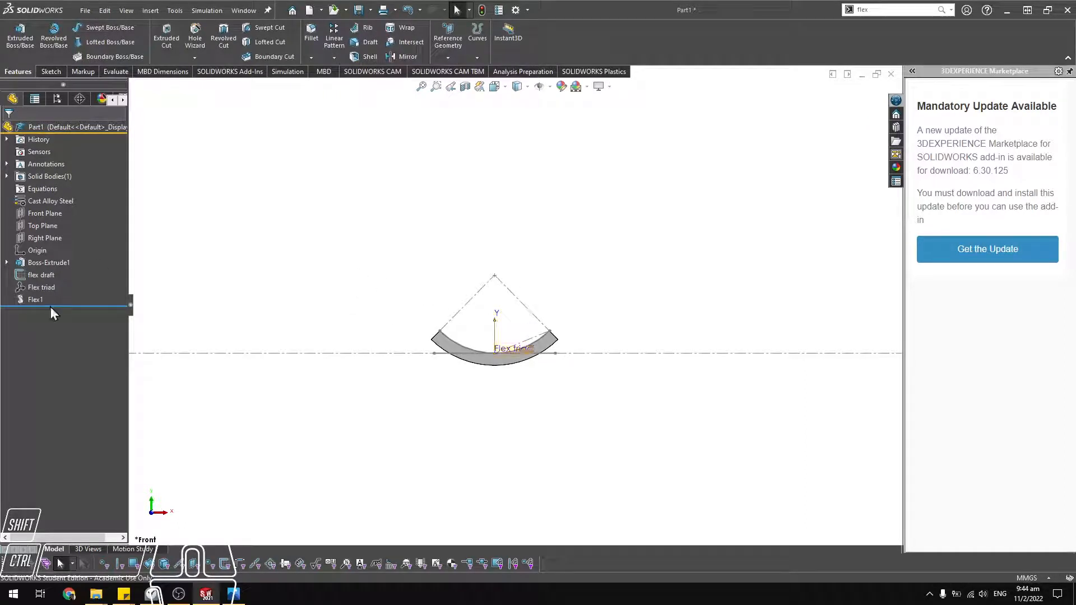
Edit the flex draft sketch, set the arc's bend angle to 179 deg, and exit the sketch.
{"action": "left_click", "coordinate": [34, 275]}
{"action": "left_click", "coordinate": [44, 239]}
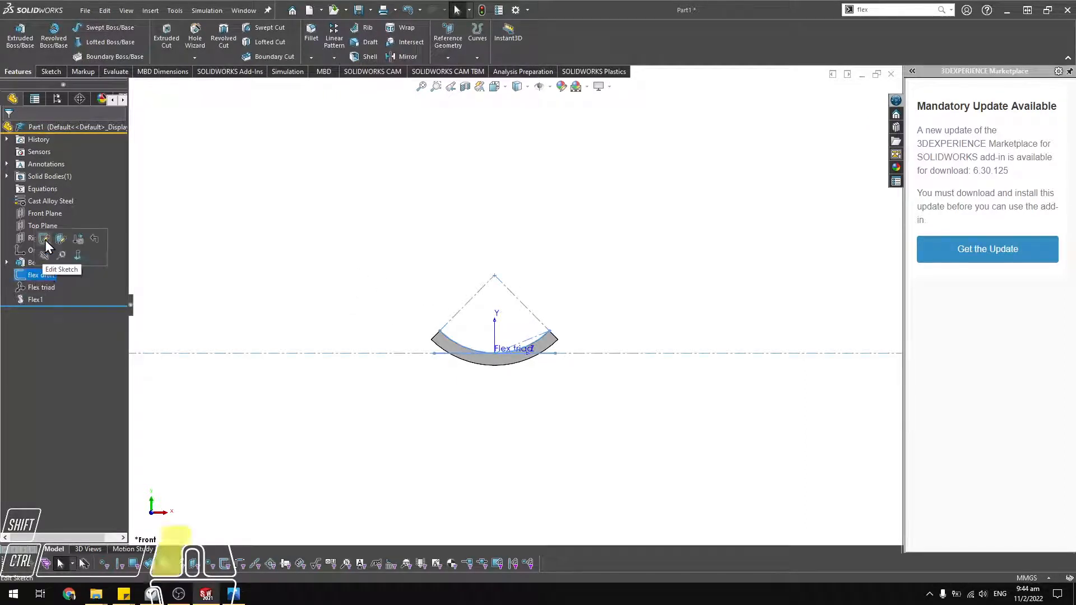
{"action": "double_click", "coordinate": [523, 227]}
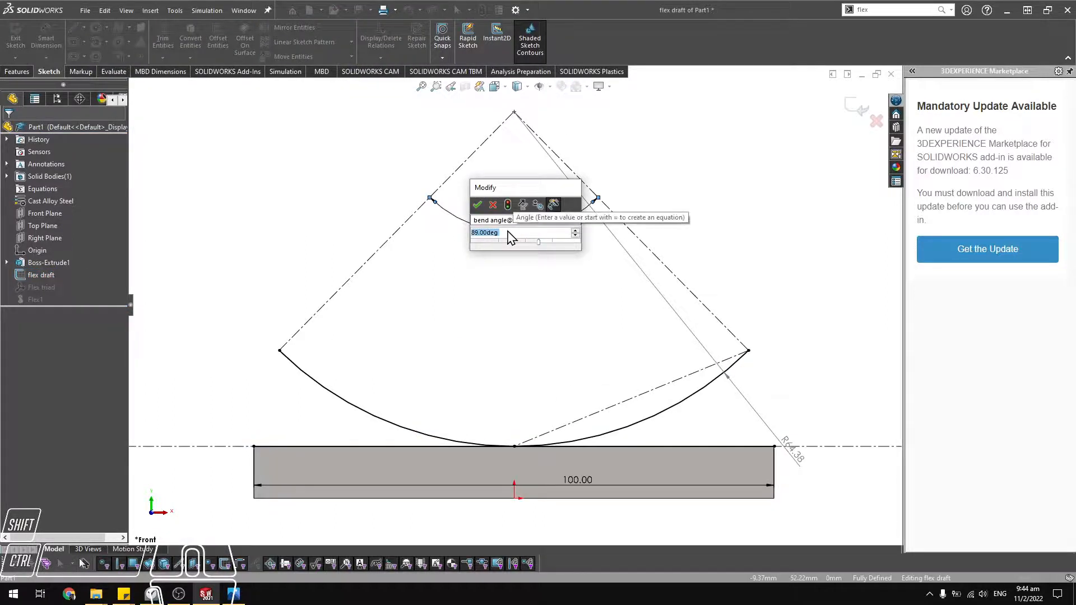
{"action": "key", "text": "BackSpace"}
{"action": "type", "text": "="}
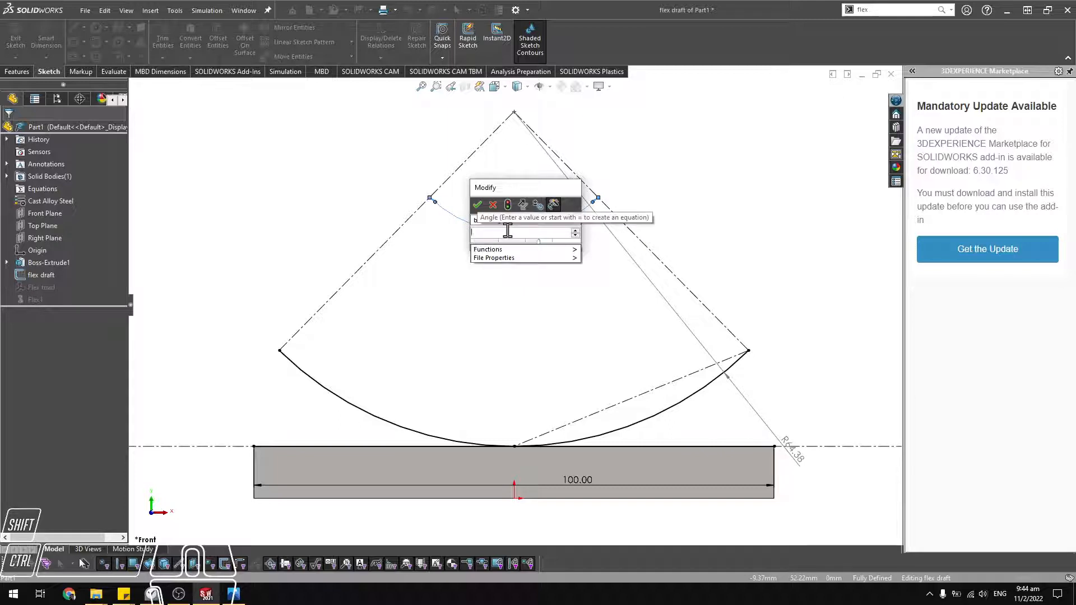
{"action": "key", "text": "Escape"}
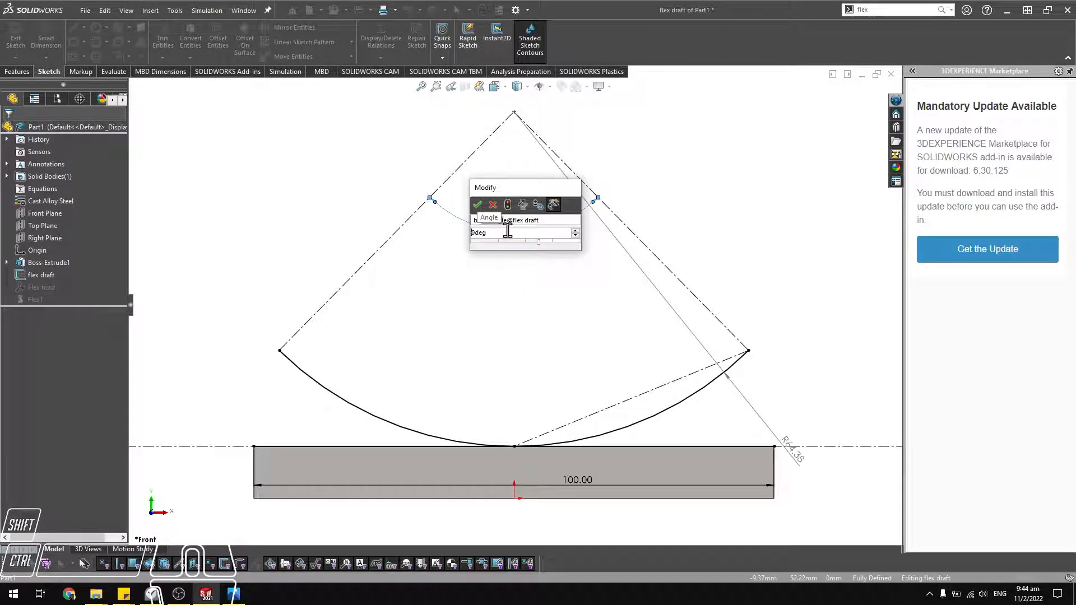
{"action": "key", "text": "Delete"}
{"action": "key", "text": "Delete"}
{"action": "key", "text": "Delete"}
{"action": "key", "text": "Delete"}
{"action": "type", "text": "179"}
{"action": "key", "text": "Return"}
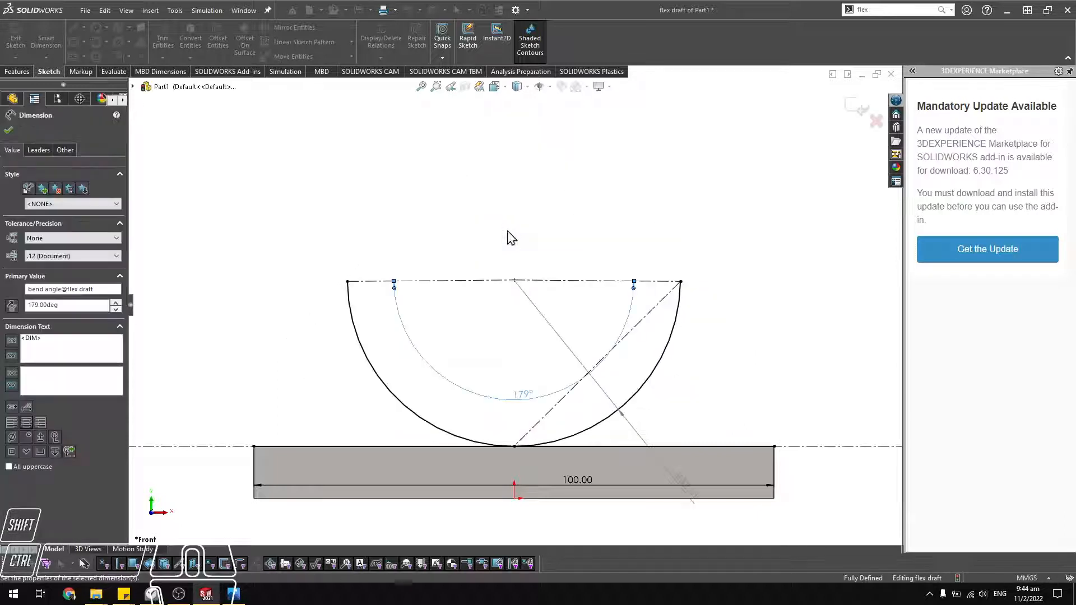
{"action": "left_click", "coordinate": [9, 131]}
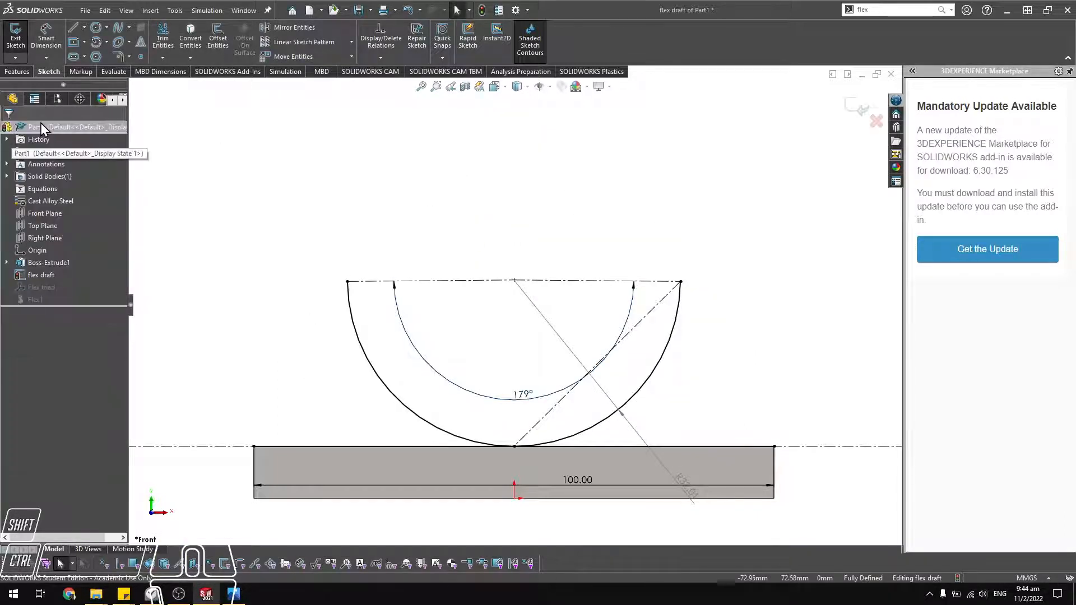
{"action": "left_click", "coordinate": [15, 35]}
Open the flex draft sketch of the bent block for editing.
{"action": "scroll", "coordinate": [552, 266], "scroll_direction": "up", "scroll_amount": 5}
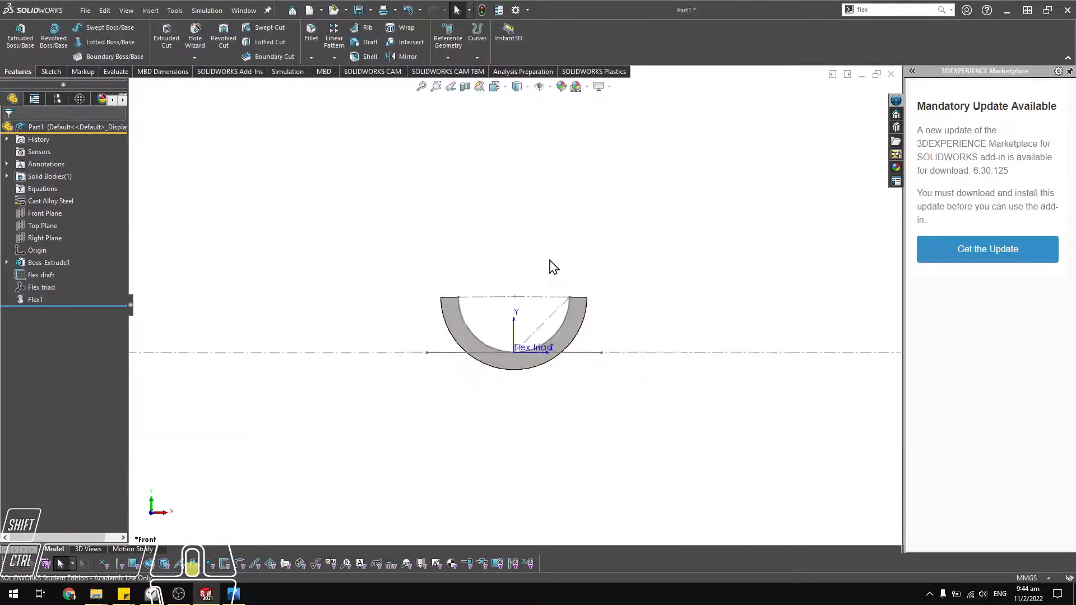
{"action": "scroll", "coordinate": [551, 267], "scroll_direction": "down", "scroll_amount": 4}
{"action": "middle_click_drag", "start_coordinate": [511, 353], "coordinate": [477, 257]}
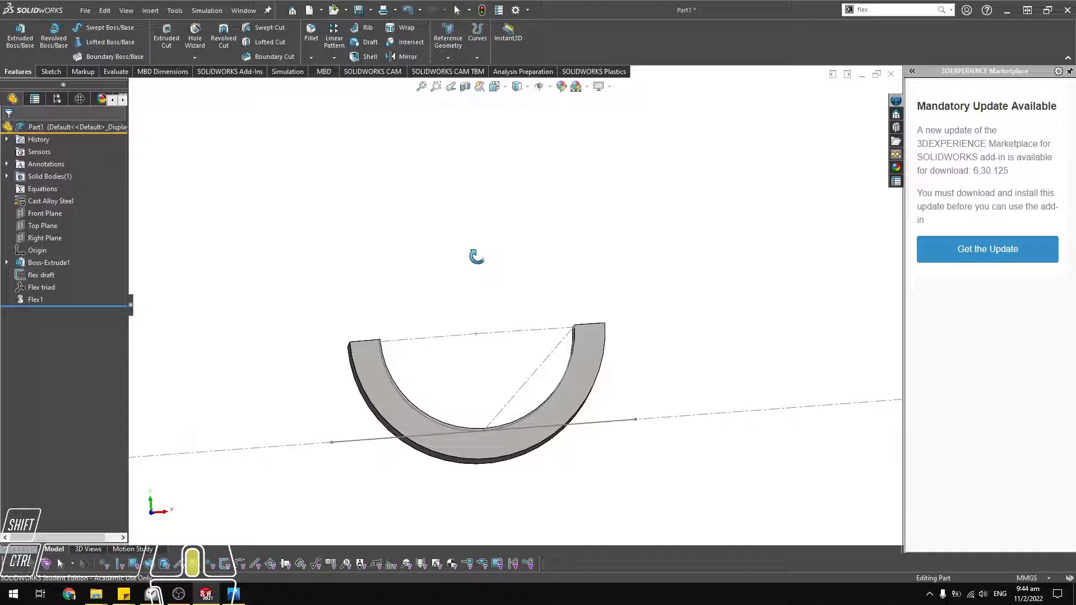
{"action": "middle_click_drag", "start_coordinate": [476, 257], "coordinate": [469, 285]}
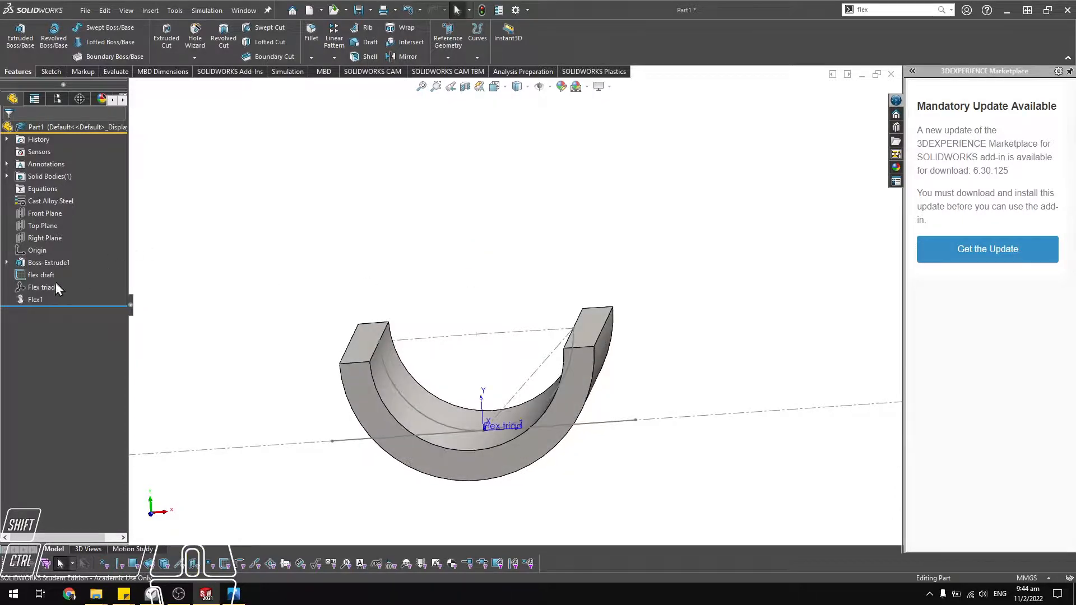
{"action": "right_click", "coordinate": [38, 276]}
{"action": "left_click", "coordinate": [52, 251]}
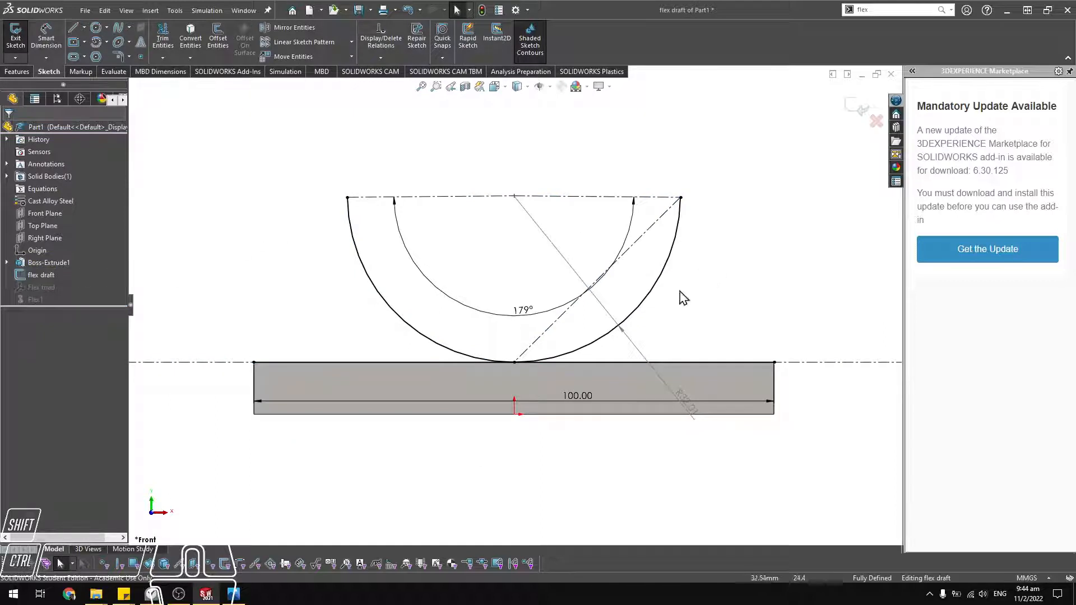
Try to set the arc's bend angle in the flex draft sketch to 359 deg.
{"action": "double_click", "coordinate": [523, 311]}
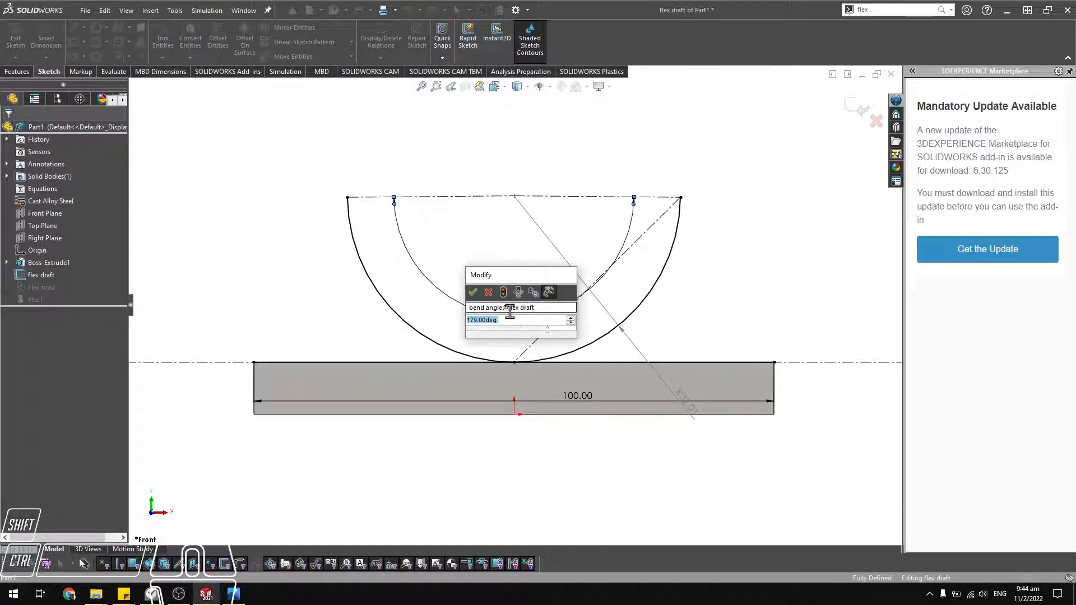
{"action": "type", "text": "359"}
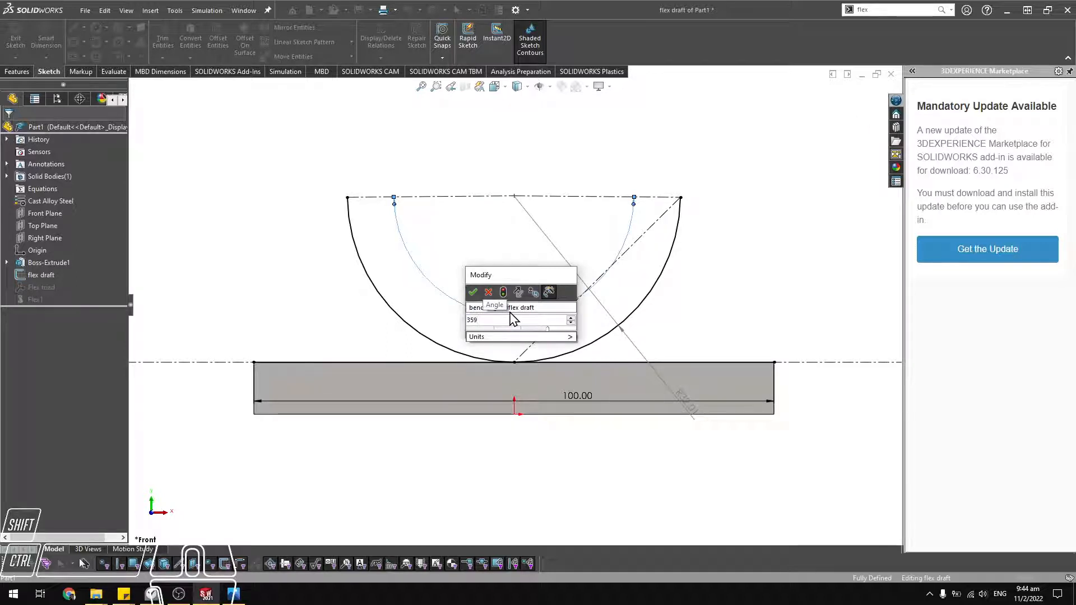
{"action": "left_click", "coordinate": [473, 292]}
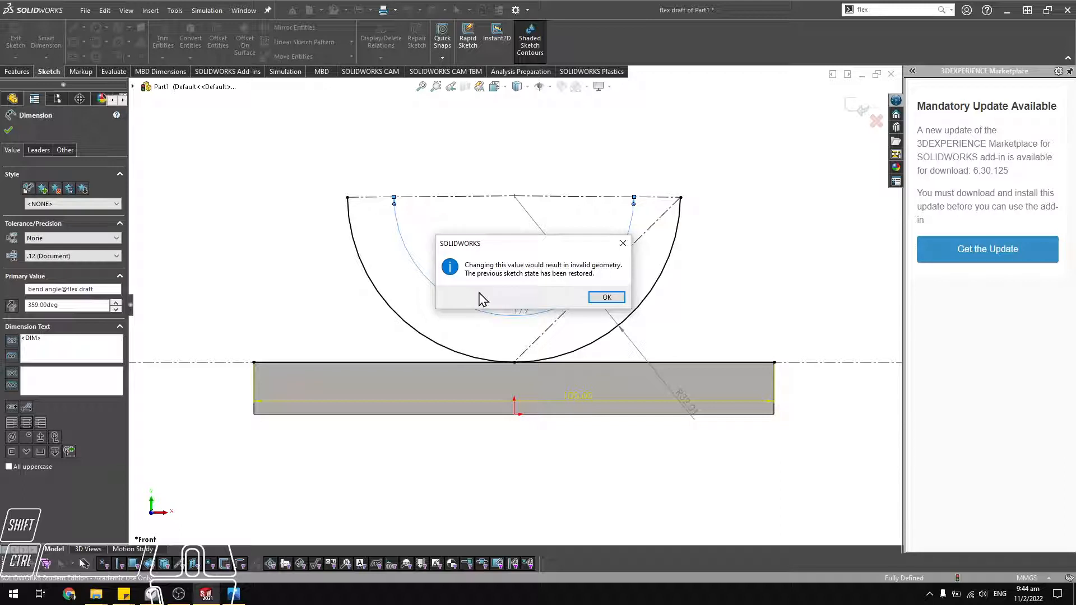
{"action": "left_click", "coordinate": [606, 297]}
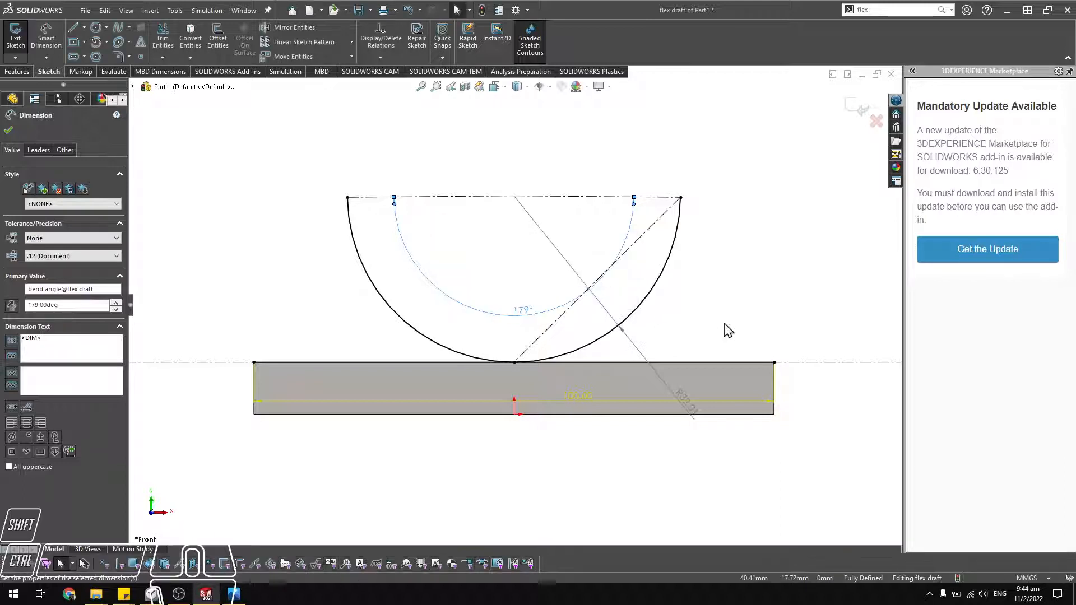
Set the arc's bend angle dimension to 181 deg.
{"action": "left_click", "coordinate": [73, 304]}
{"action": "key", "text": "ctrl+a"}
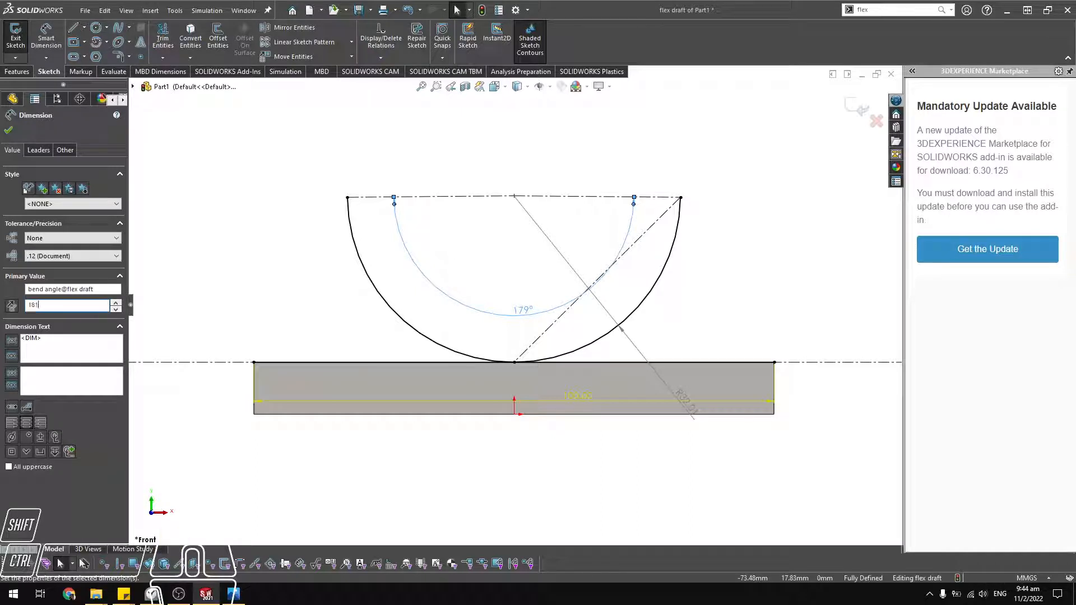
{"action": "key", "text": "Return"}
{"action": "scroll", "coordinate": [516, 257], "scroll_direction": "up", "scroll_amount": 2}
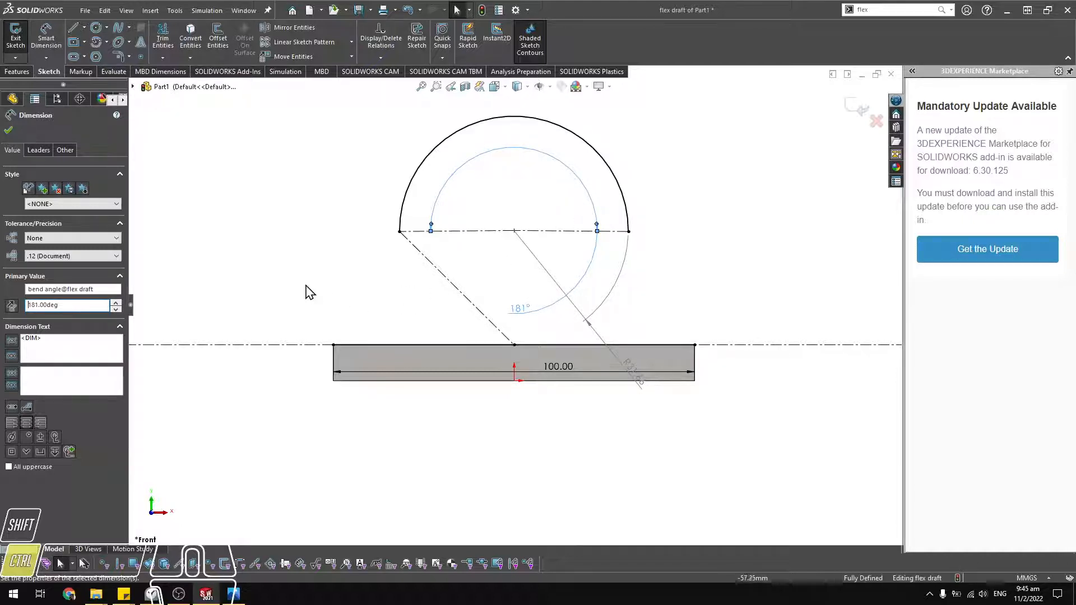
Reduce the arc's bend angle in one-degree increments to 168 deg.
{"action": "left_click", "coordinate": [116, 309]}
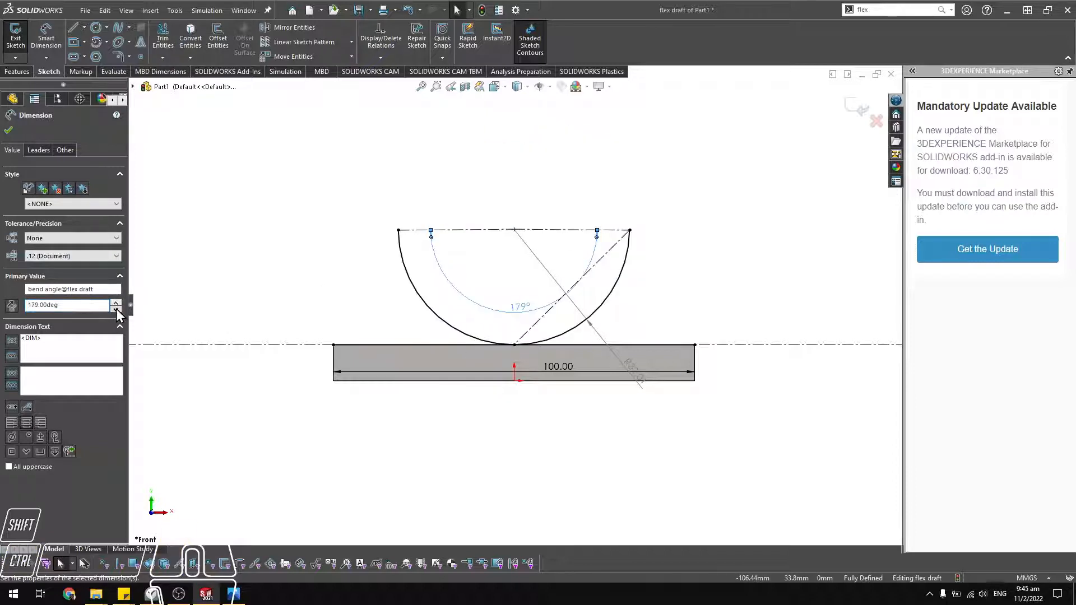
{"action": "left_click", "coordinate": [116, 309]}
{"action": "left_click", "coordinate": [116, 309]}
{"action": "left_click", "coordinate": [116, 308]}
{"action": "left_click", "coordinate": [116, 309]}
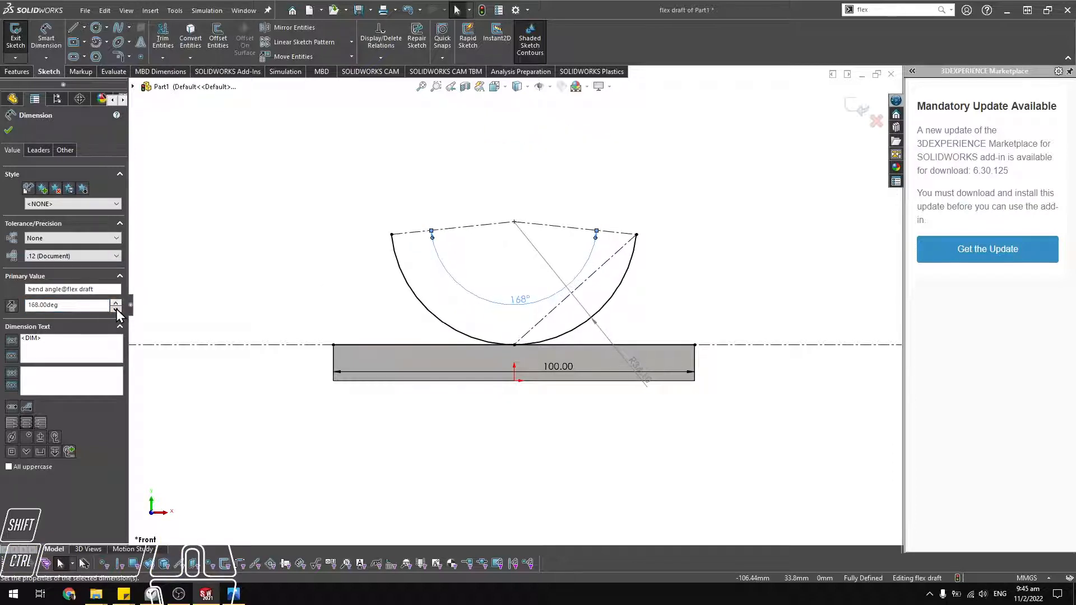
Make the arc's bend angle a driven dimension and close its properties.
{"action": "left_click", "coordinate": [65, 150]}
{"action": "left_click", "coordinate": [8, 236]}
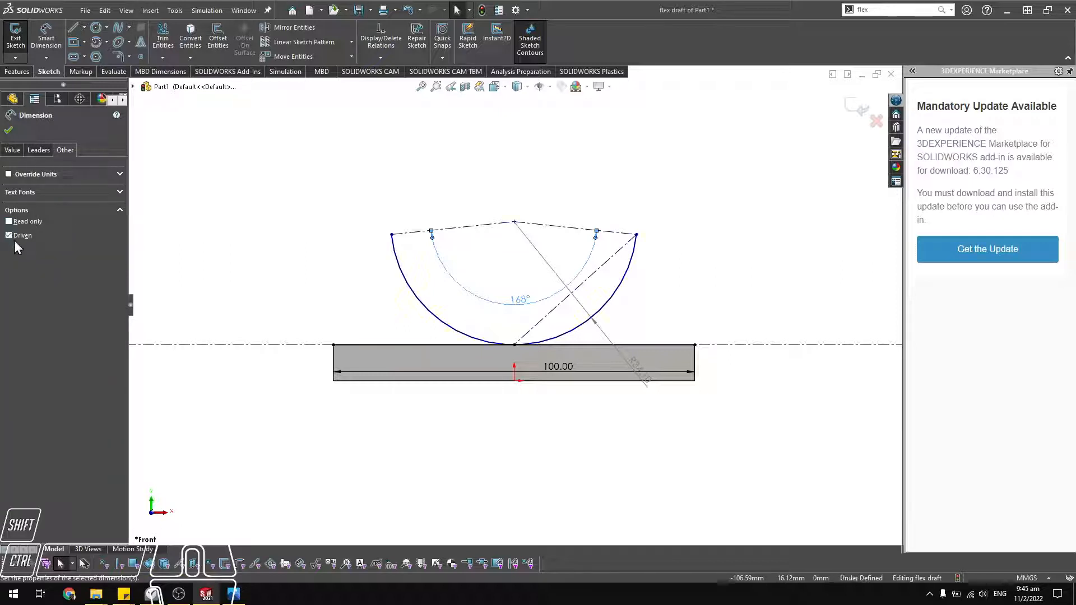
{"action": "left_click", "coordinate": [350, 264]}
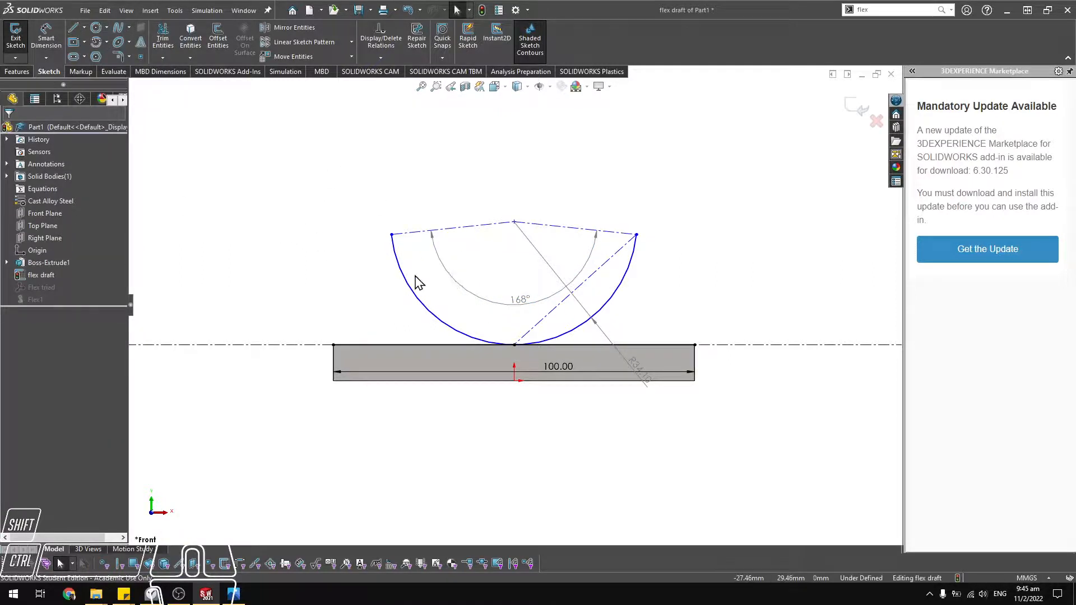
{"action": "left_click", "coordinate": [307, 219]}
Save the part as wrap, rebuilding the document before saving.
{"action": "key", "text": "ctrl+s"}
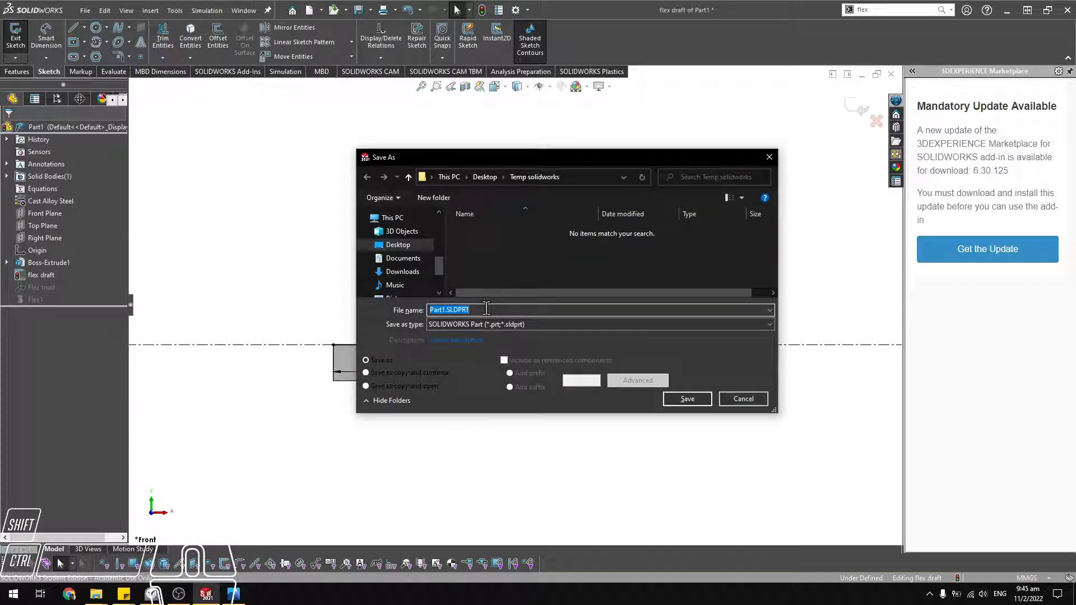
{"action": "type", "text": "e"}
{"action": "type", "text": "rap"}
{"action": "key", "text": "Return"}
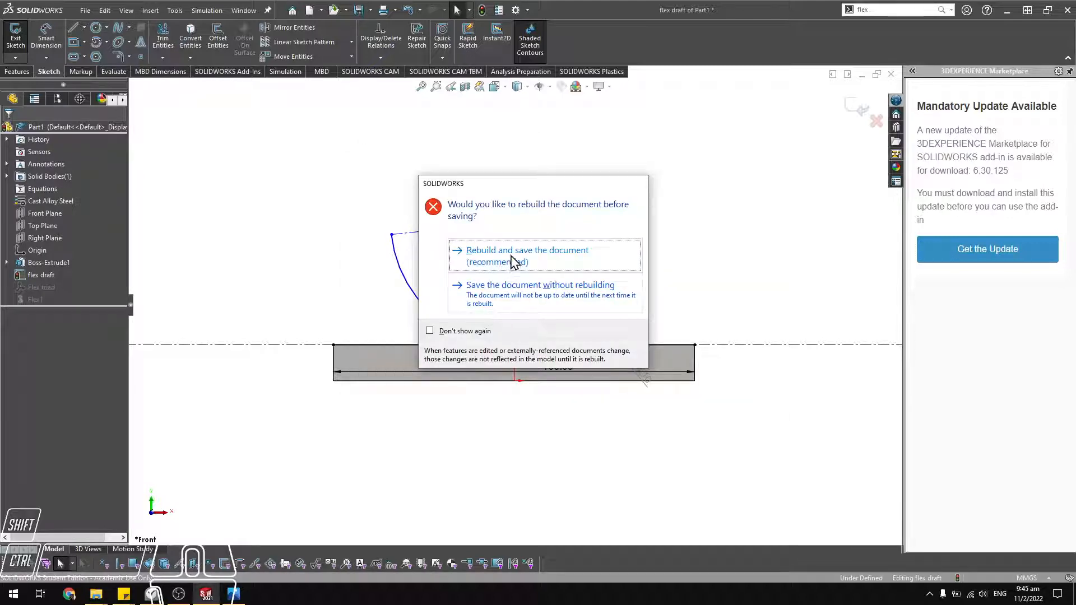
{"action": "left_click", "coordinate": [512, 261]}
Hide the flex draft sketch and the Flex triad coordinate system in the part.
{"action": "mouse_move", "coordinate": [554, 237]}
{"action": "middle_mouse_down"}
{"action": "mouse_move", "coordinate": [529, 319]}
{"action": "mouse_move", "coordinate": [548, 204]}
{"action": "mouse_move", "coordinate": [553, 257]}
{"action": "mouse_move", "coordinate": [550, 233]}
{"action": "mouse_move", "coordinate": [578, 252]}
{"action": "mouse_move", "coordinate": [550, 257]}
{"action": "mouse_move", "coordinate": [550, 300]}
{"action": "middle_mouse_up"}
{"action": "right_click", "coordinate": [43, 272]}
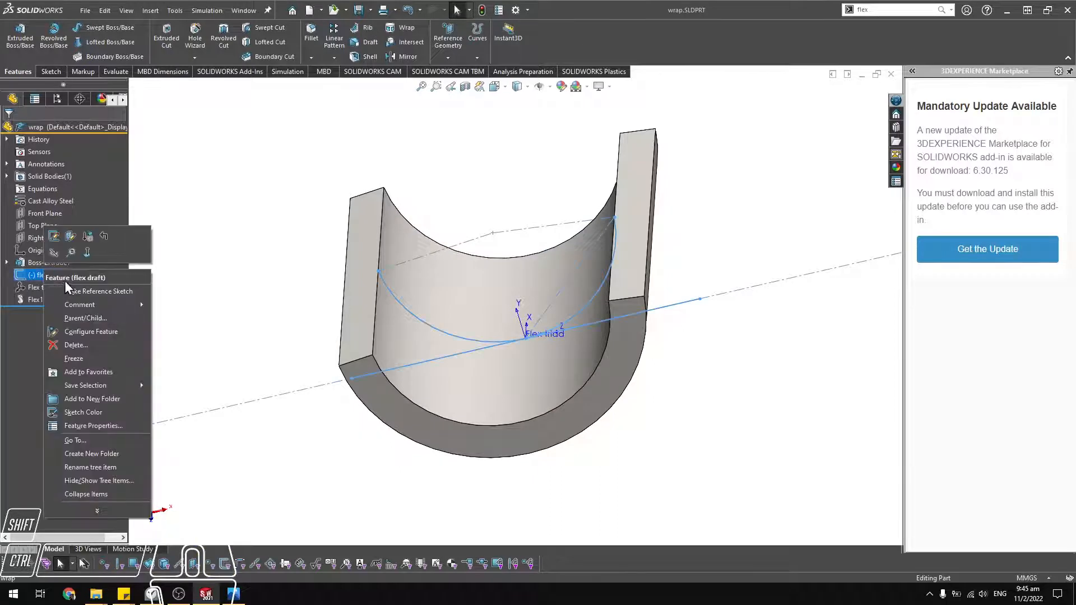
{"action": "left_click", "coordinate": [53, 251]}
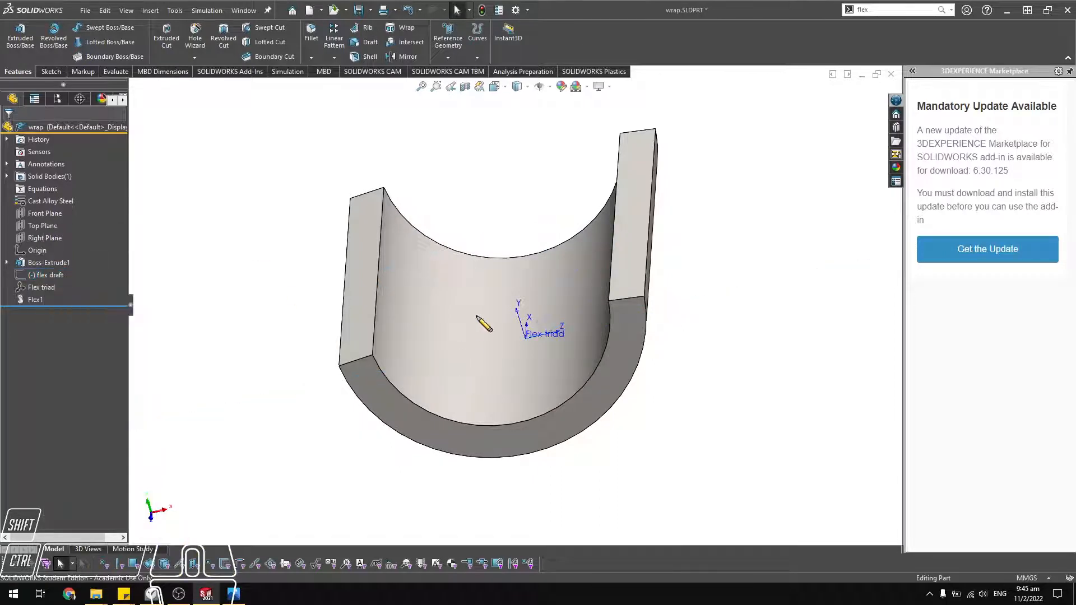
{"action": "middle_click_drag", "start_coordinate": [481, 319], "coordinate": [461, 348]}
{"action": "right_click", "coordinate": [30, 287]}
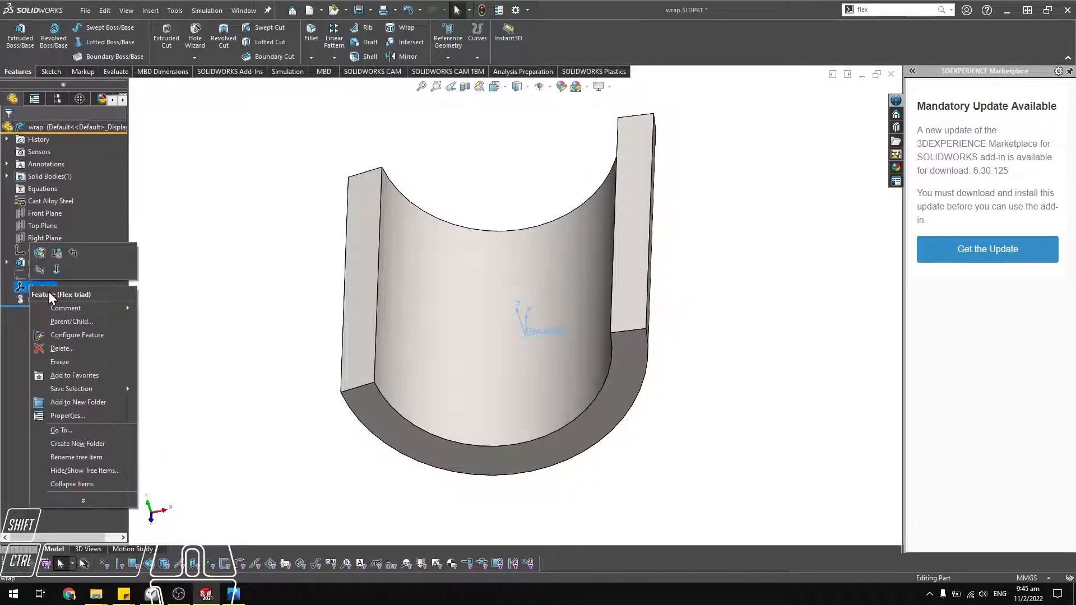
Hide the Flex triad coordinate system in the wrap part.
{"action": "left_click", "coordinate": [39, 271]}
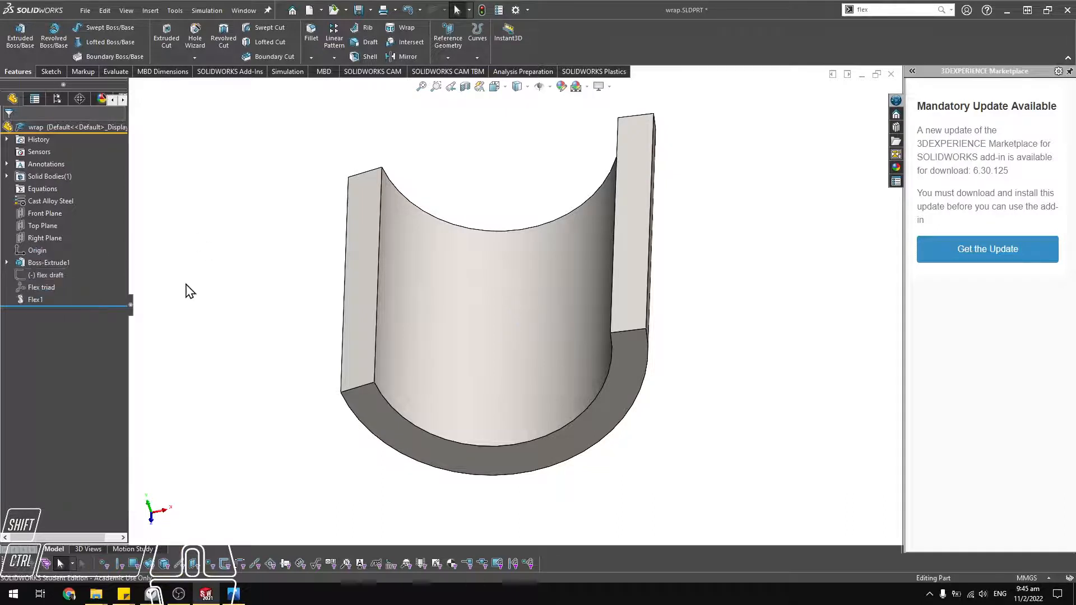
{"action": "middle_click_drag", "start_coordinate": [272, 372], "coordinate": [293, 285]}
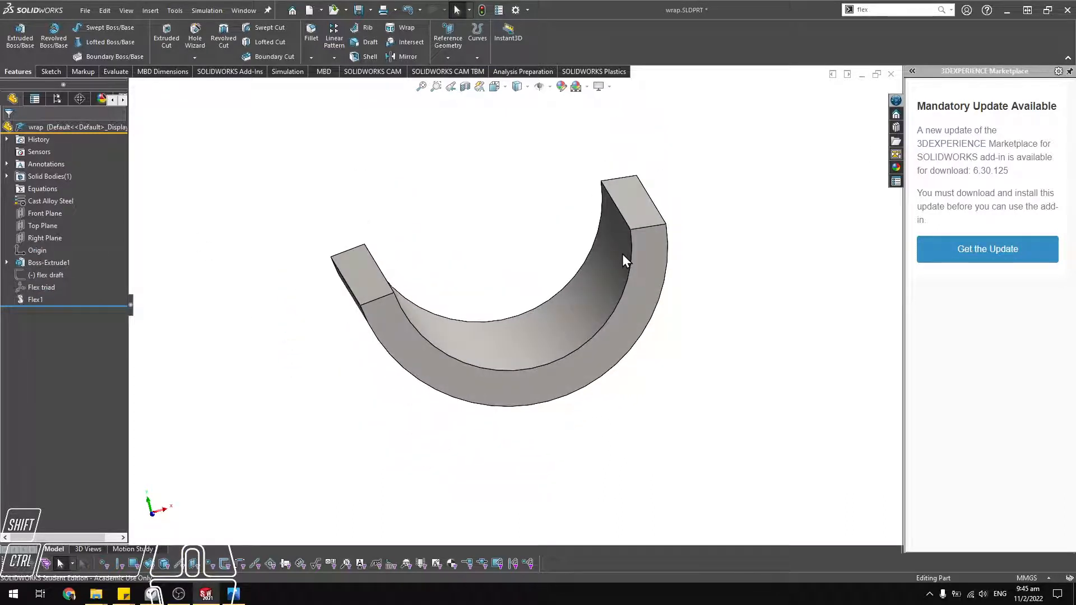
Create a new part and start an extruded boss sketch on the Top Plane.
{"action": "key", "text": "ctrl+n"}
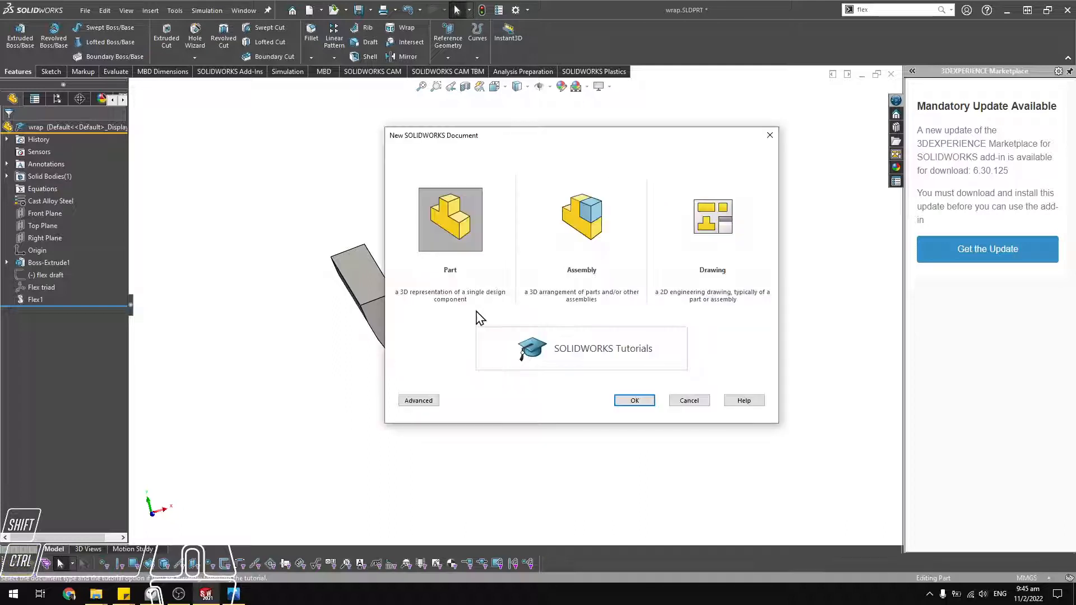
{"action": "double_click", "coordinate": [450, 223]}
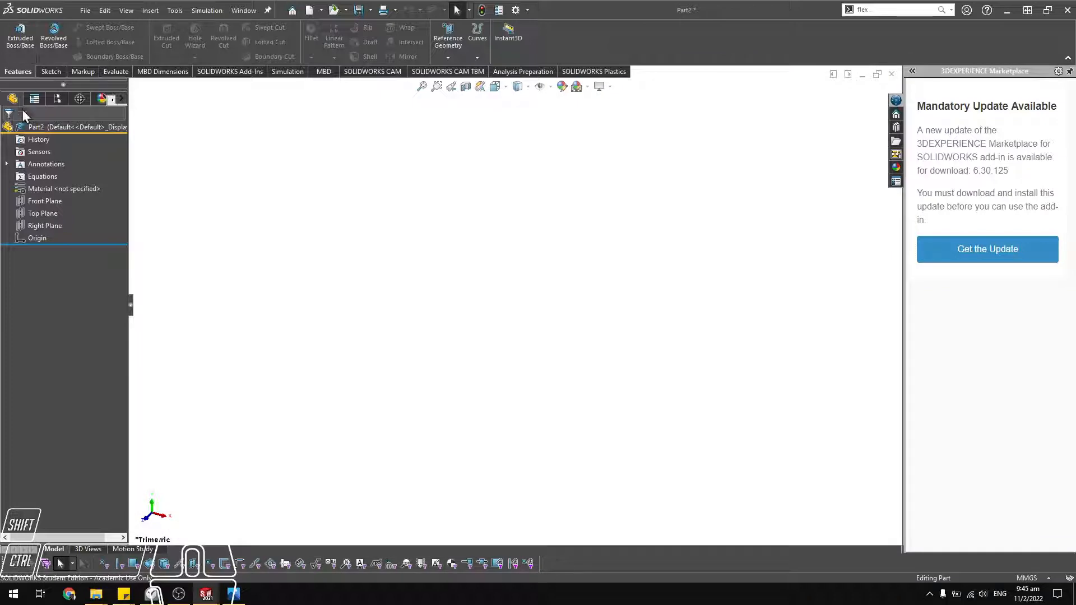
{"action": "left_click", "coordinate": [20, 34]}
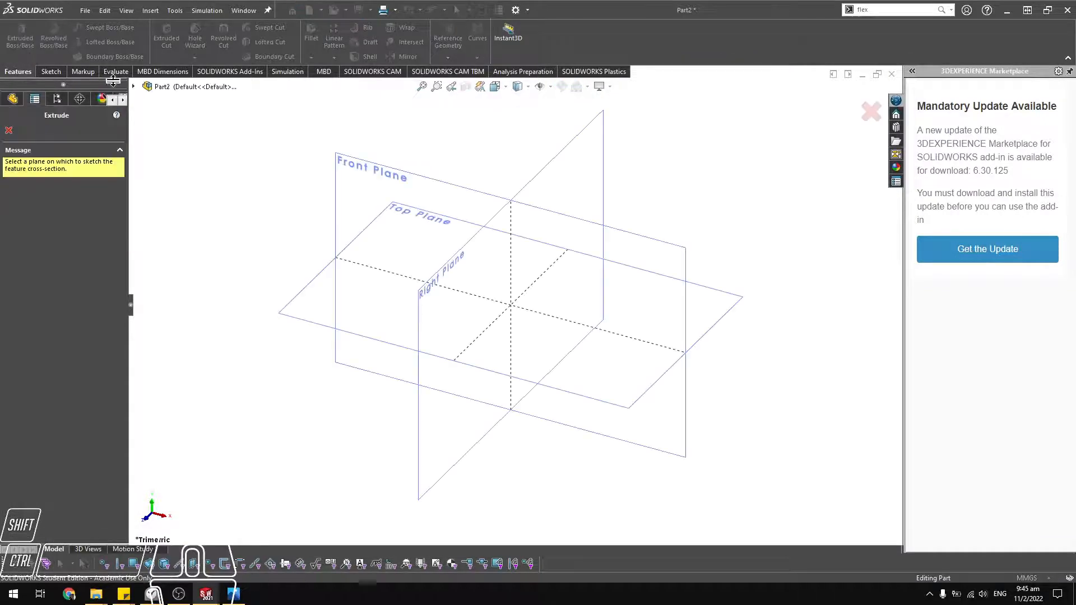
{"action": "left_click", "coordinate": [688, 314]}
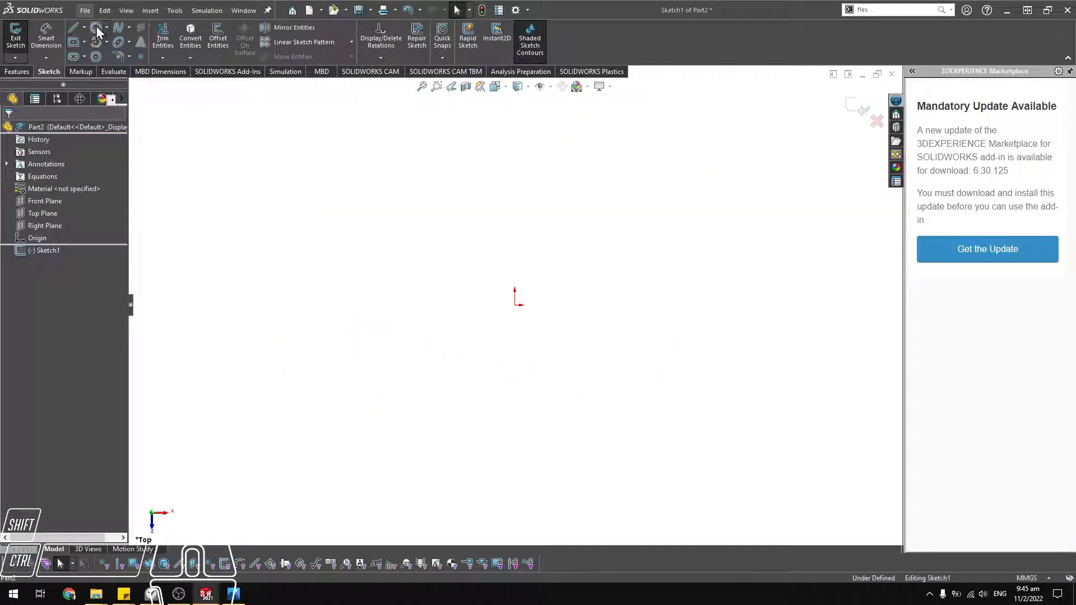
Sketch a circle about 55 mm in diameter at the origin and a center rectangle about 10 by 24 mm on its top quadrant.
{"action": "left_click", "coordinate": [96, 28]}
{"action": "left_click", "coordinate": [514, 305]}
{"action": "left_click", "coordinate": [562, 261]}
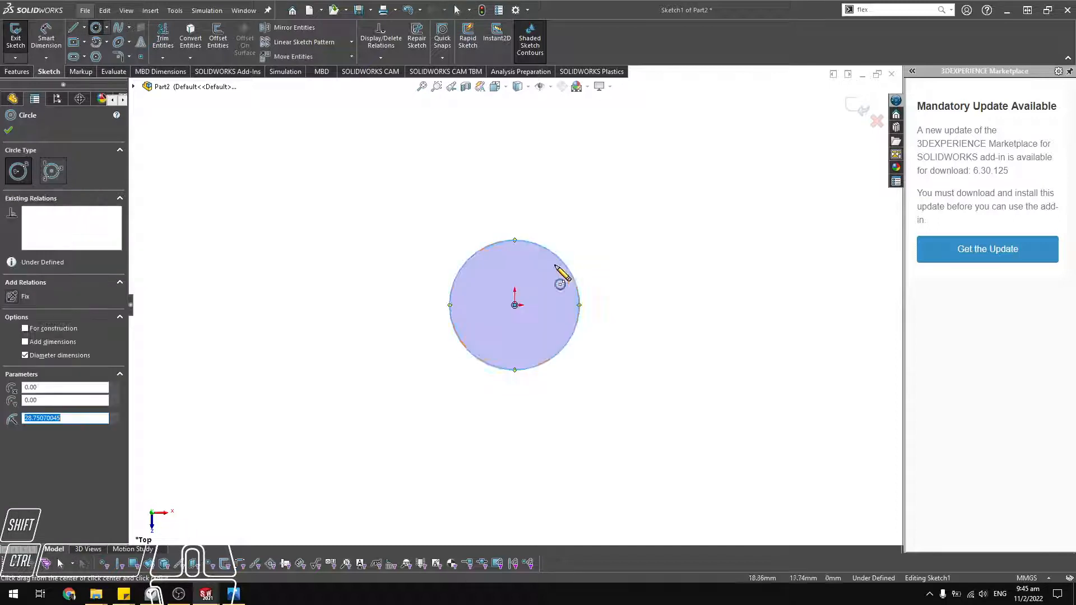
{"action": "left_click", "coordinate": [73, 42]}
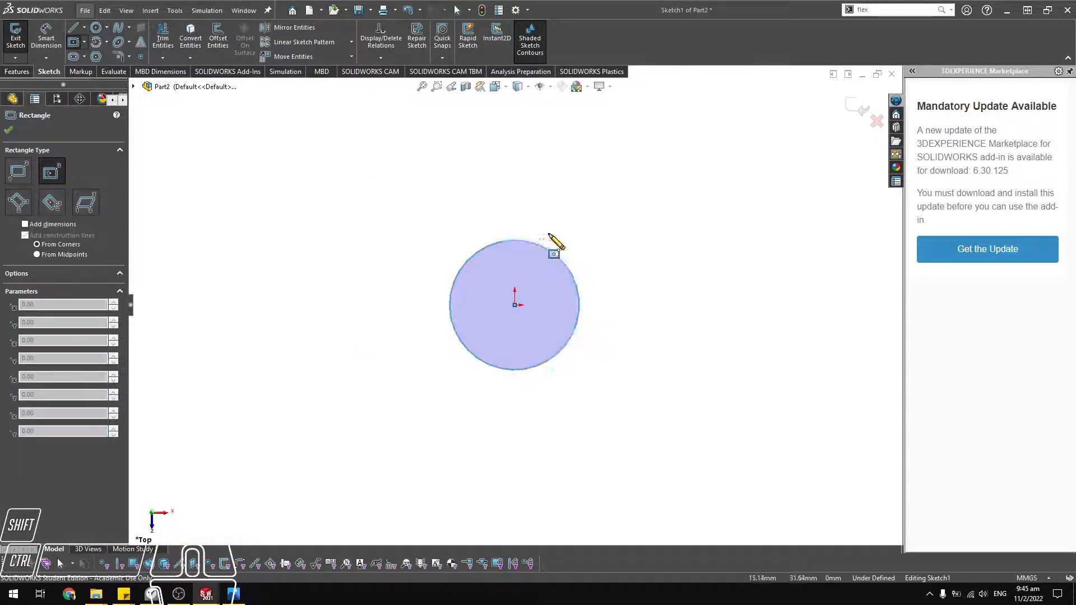
{"action": "left_click", "coordinate": [527, 269]}
{"action": "key", "text": "Escape"}
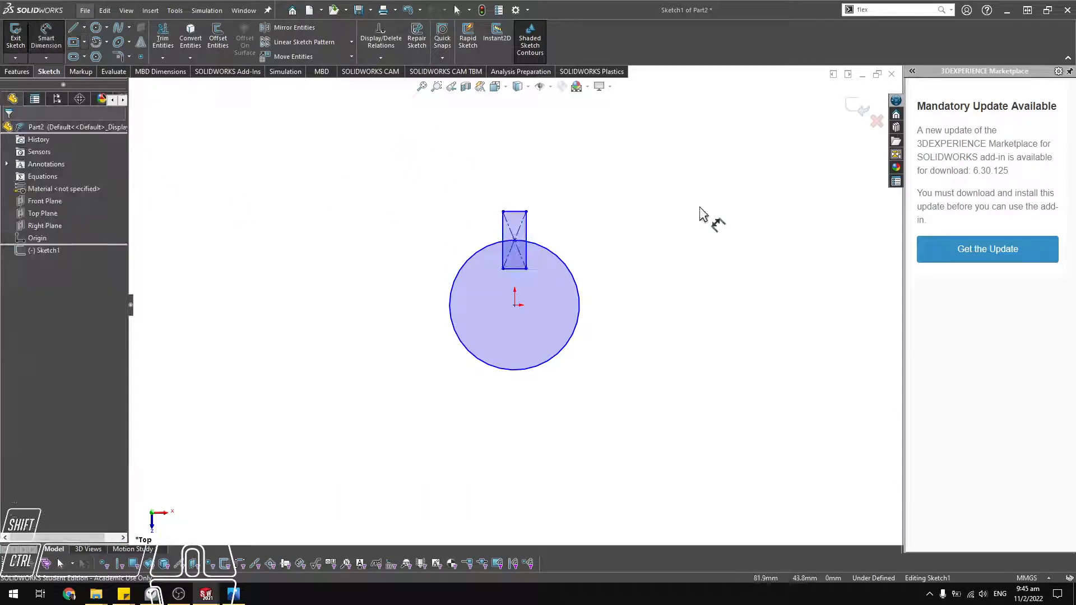
Dimension the rectangle 10 mm wide and 25 mm tall.
{"action": "left_click", "coordinate": [516, 213]}
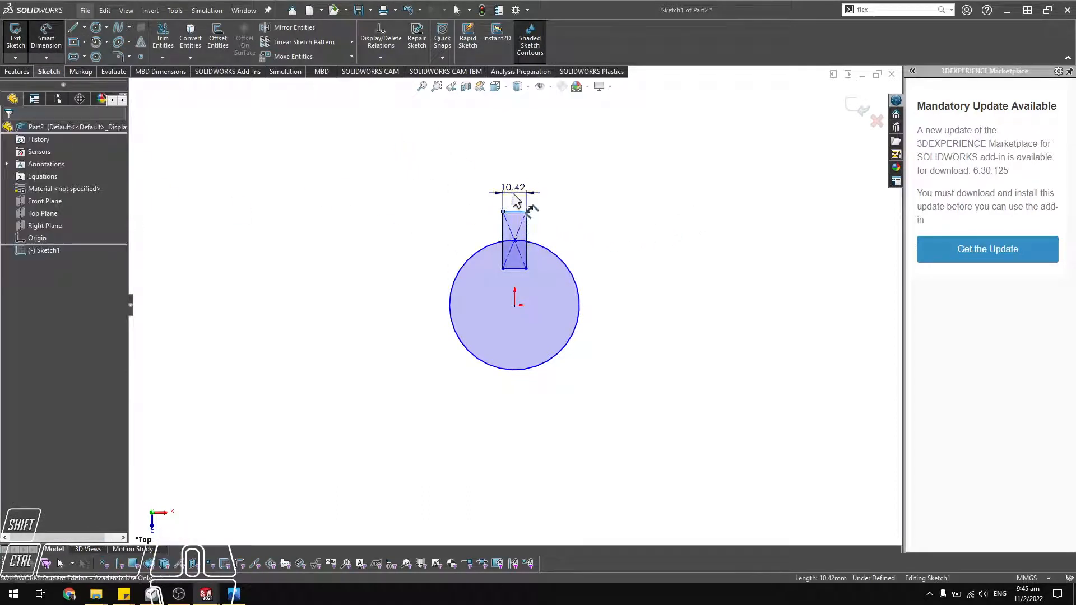
{"action": "left_click", "coordinate": [516, 189]}
{"action": "type", "text": "10.42320399mm"}
{"action": "key", "text": "Return"}
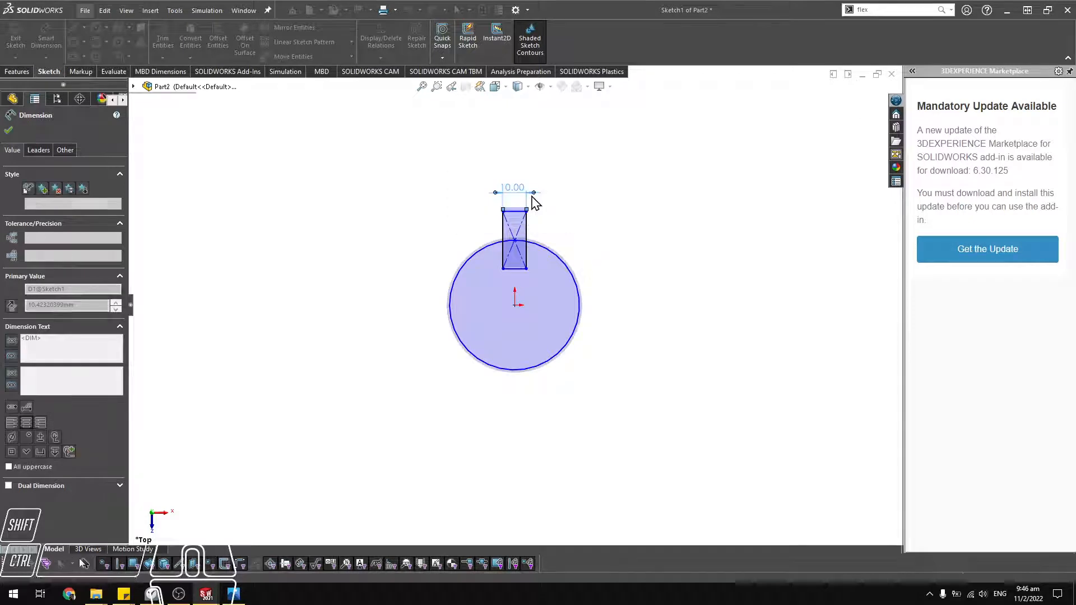
{"action": "left_click", "coordinate": [527, 241]}
{"action": "left_click", "coordinate": [545, 232]}
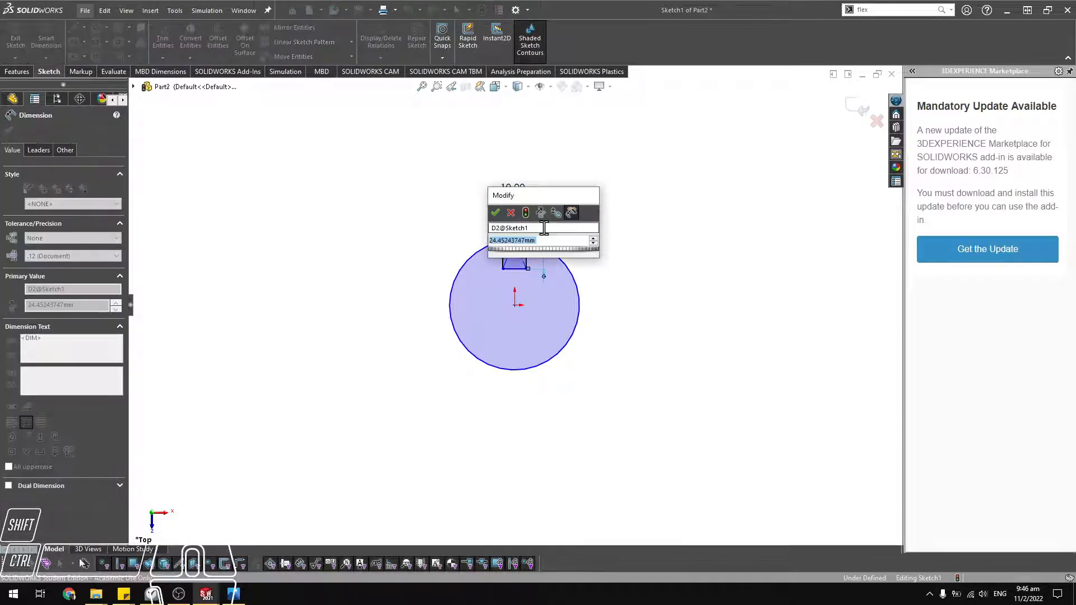
{"action": "type", "text": "25"}
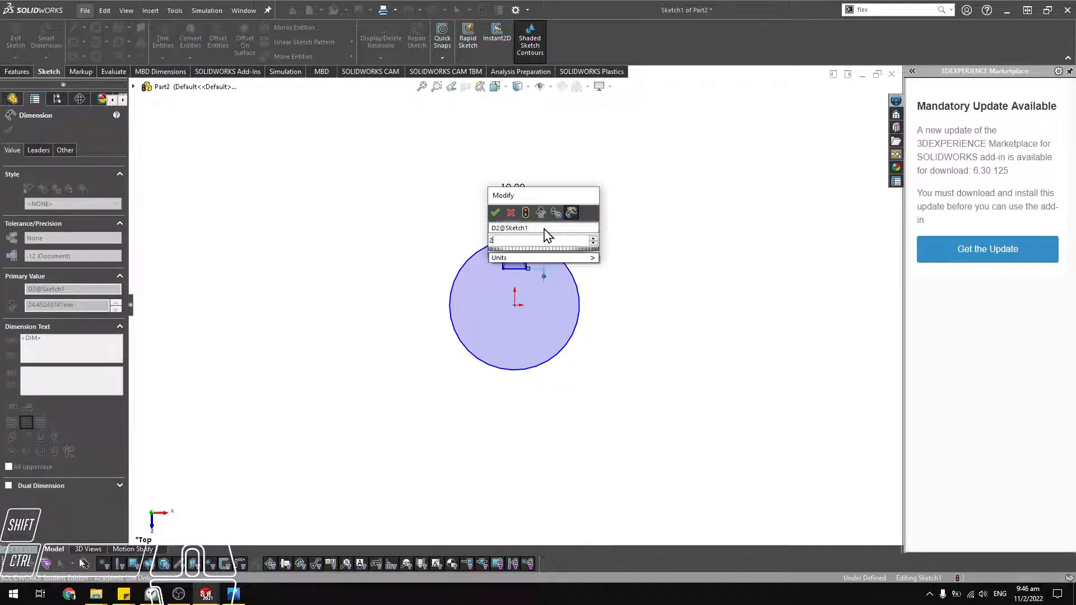
{"action": "key", "text": "Return"}
Dimension the circle's diameter as 40 mm.
{"action": "left_click", "coordinate": [564, 264]}
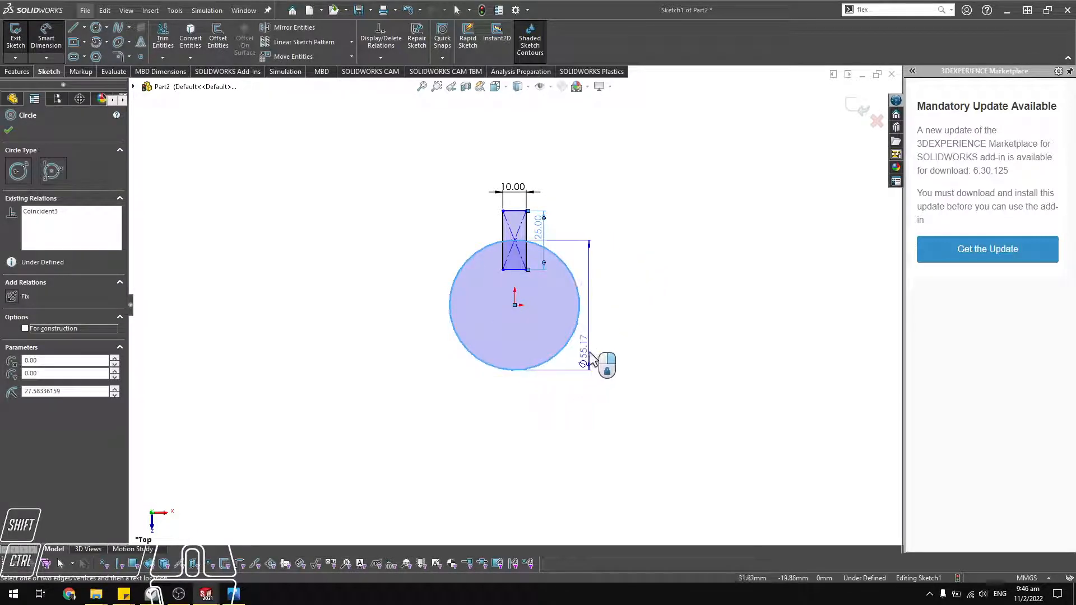
{"action": "left_click", "coordinate": [636, 247]}
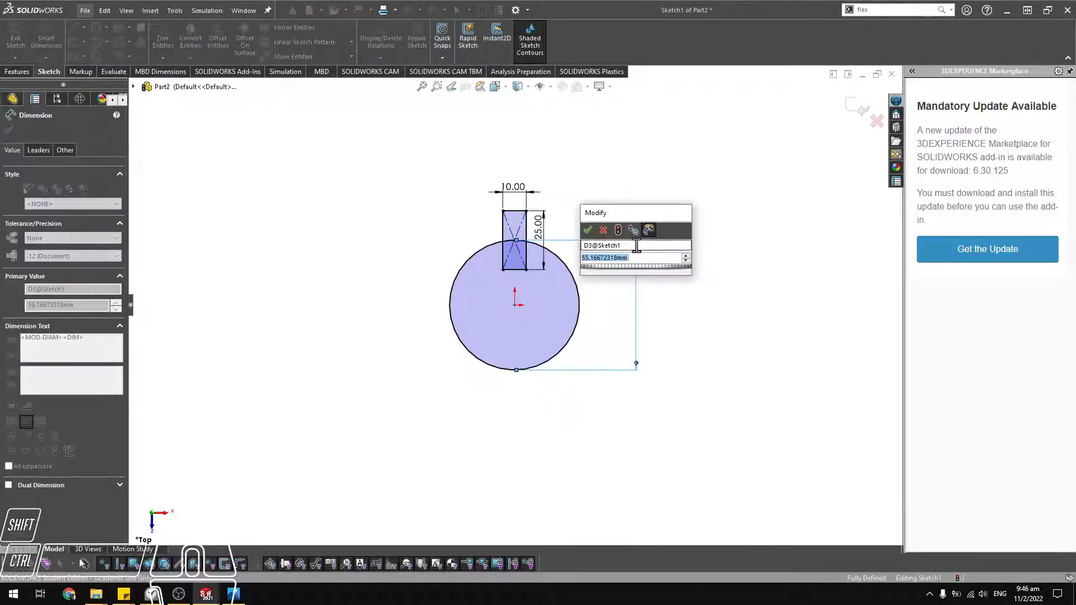
{"action": "type", "text": "40"}
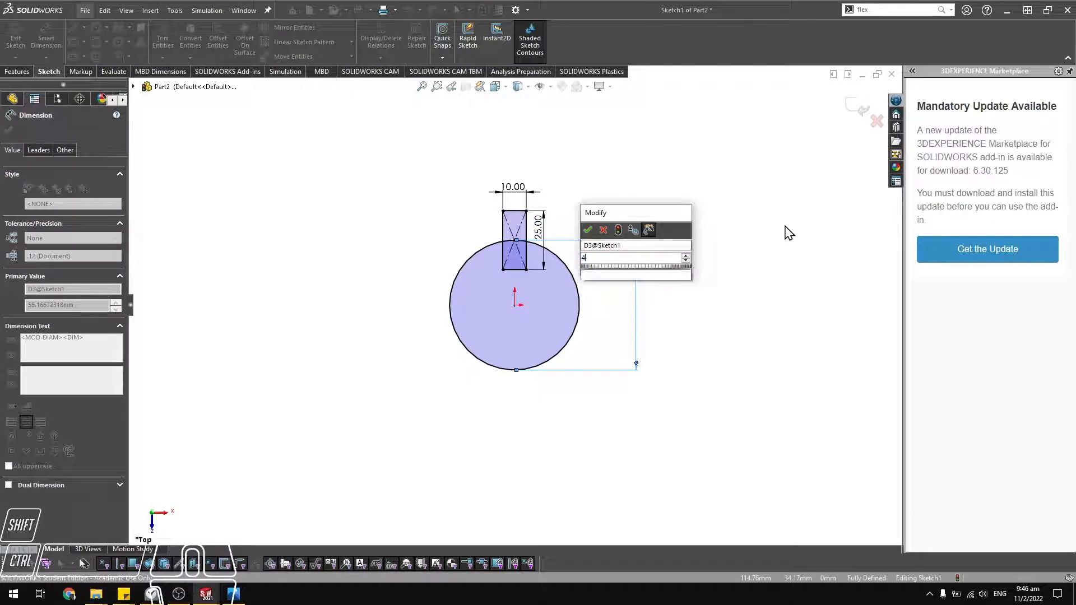
{"action": "key", "text": "Return"}
{"action": "key", "text": "Escape"}
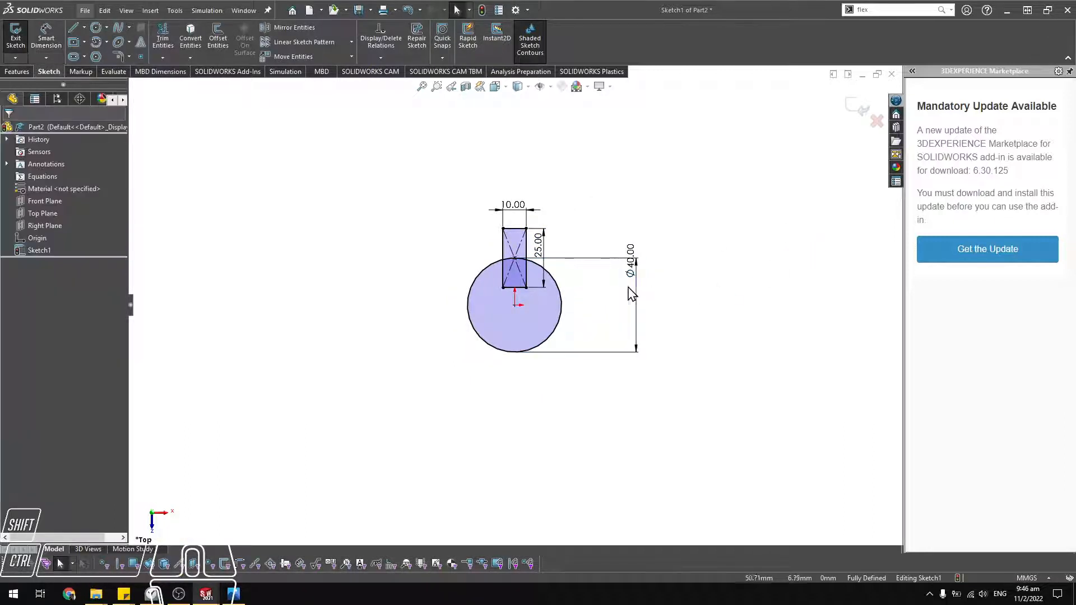
Power trim the circle arc inside the rectangle and the rectangle edges inside the circle, keeping trimmed entities as construction geometry.
{"action": "left_click", "coordinate": [163, 39]}
{"action": "scroll", "coordinate": [530, 298], "scroll_direction": "down", "scroll_amount": 5}
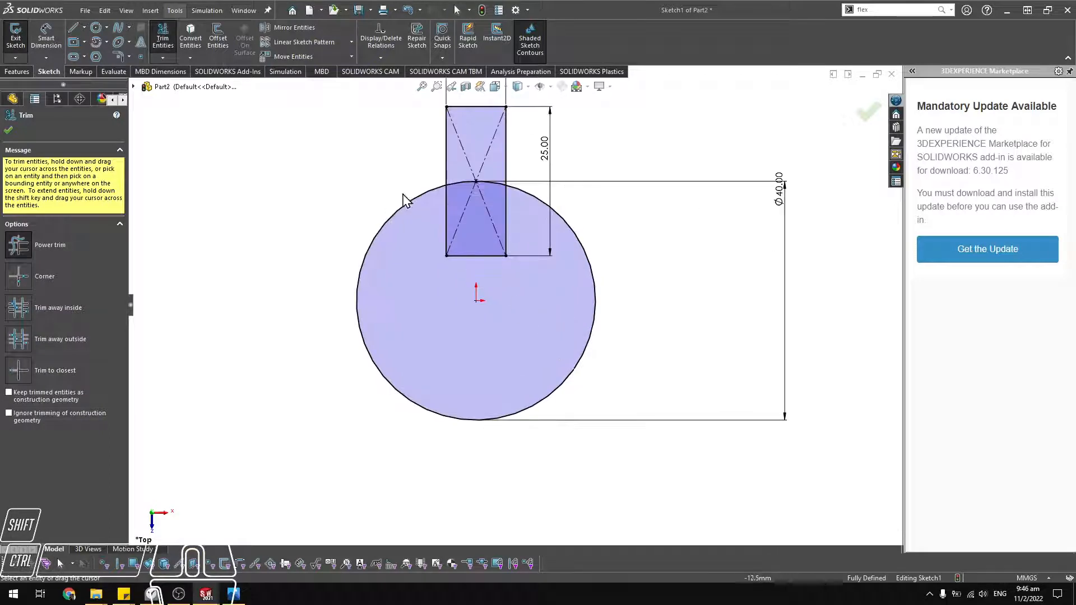
{"action": "mouse_move", "coordinate": [432, 224]}
{"action": "left_mouse_down"}
{"action": "mouse_move", "coordinate": [481, 178]}
{"action": "mouse_move", "coordinate": [511, 235]}
{"action": "mouse_move", "coordinate": [478, 265]}
{"action": "left_mouse_up"}
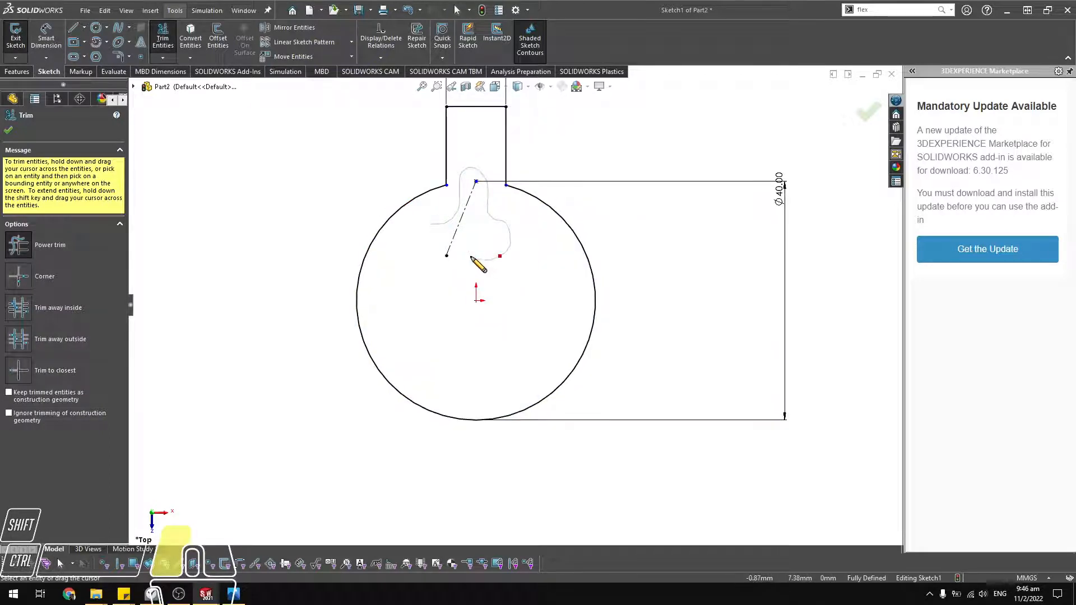
{"action": "key", "text": "ctrl+z"}
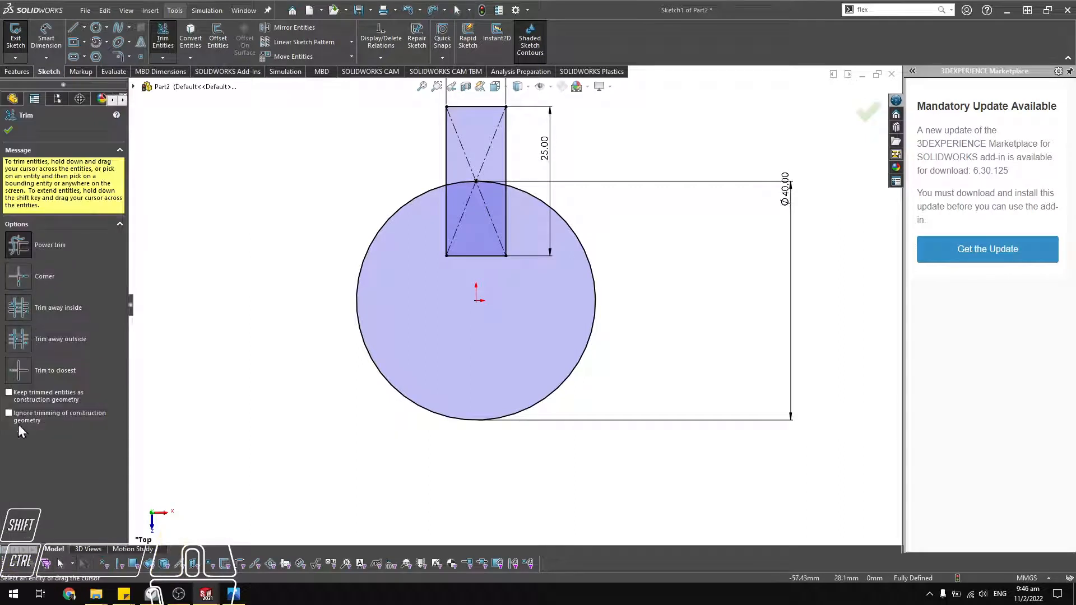
{"action": "left_click", "coordinate": [9, 392]}
{"action": "mouse_move", "coordinate": [440, 238]}
{"action": "left_mouse_down"}
{"action": "mouse_move", "coordinate": [473, 176]}
{"action": "mouse_move", "coordinate": [495, 211]}
{"action": "mouse_move", "coordinate": [502, 267]}
{"action": "mouse_move", "coordinate": [491, 240]}
{"action": "left_mouse_up"}
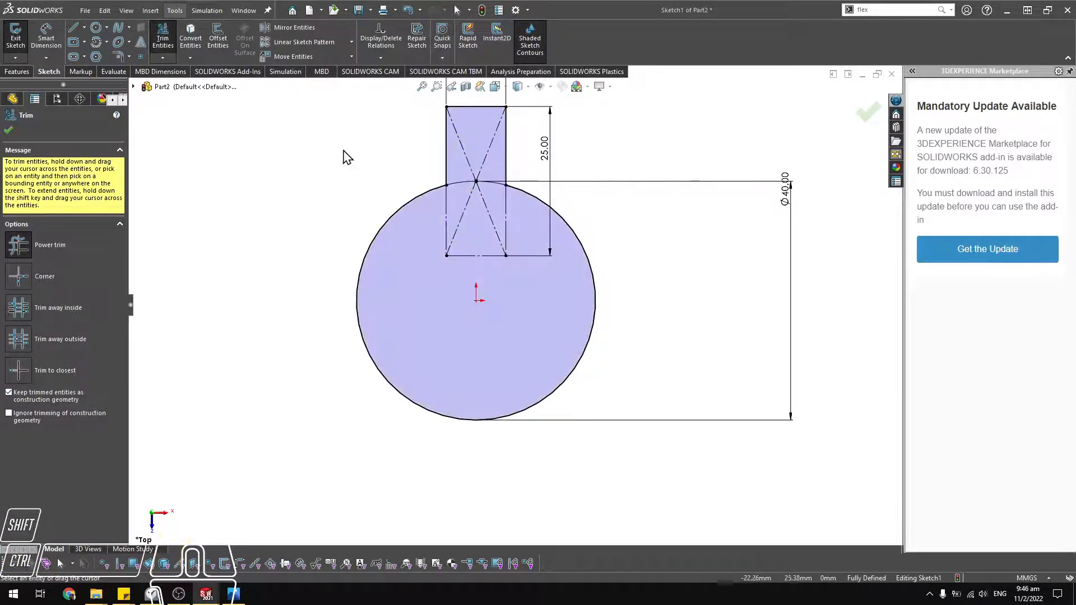
Exit the sketch and extrude the profile 10 mm as a blind boss.
{"action": "left_click", "coordinate": [15, 42]}
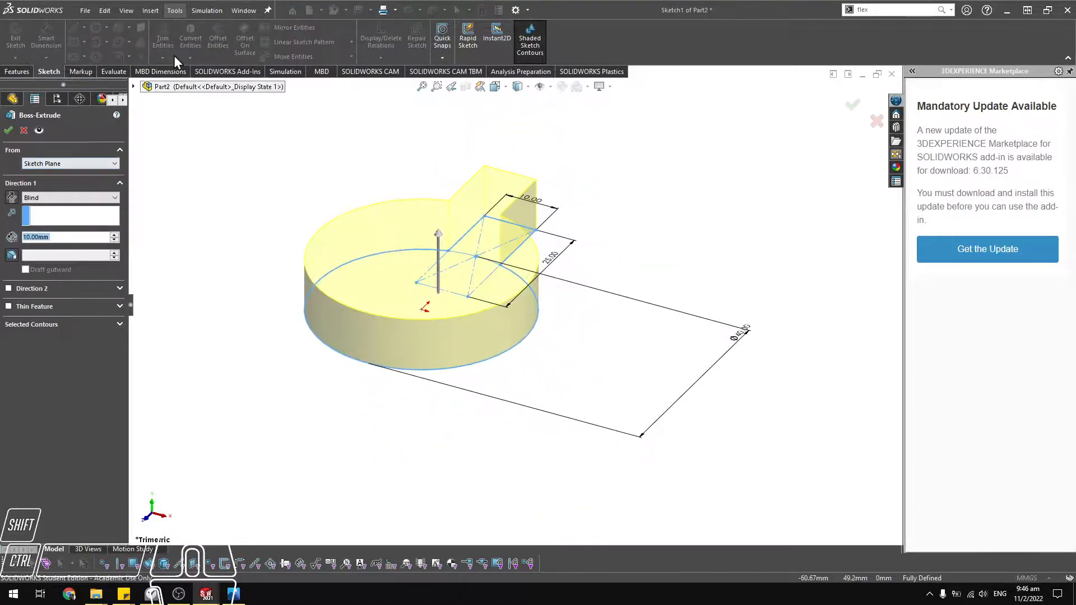
{"action": "left_click", "coordinate": [9, 130]}
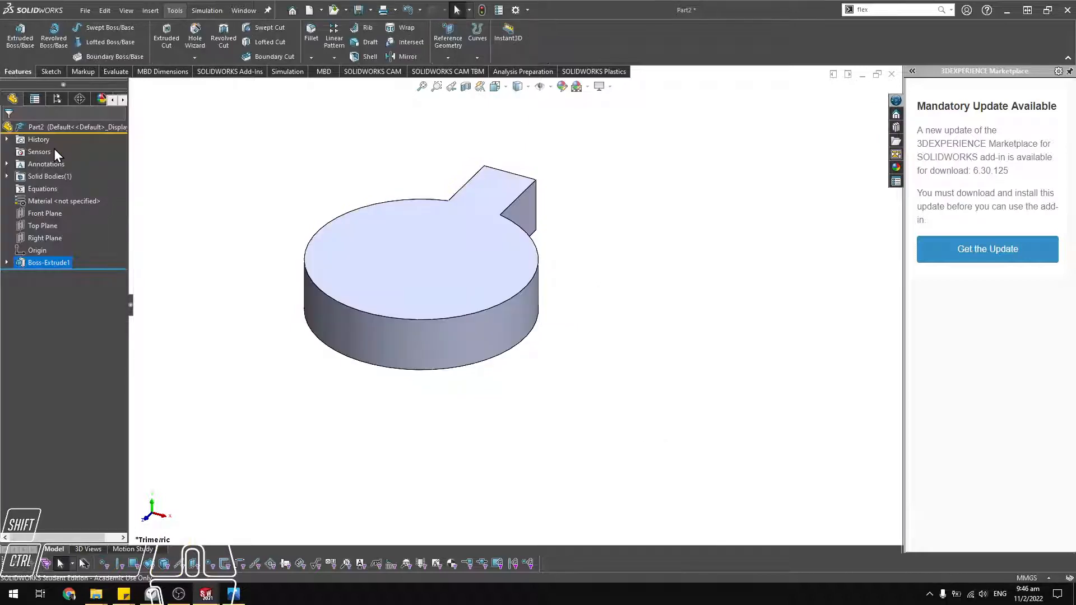
{"action": "middle_click_drag", "start_coordinate": [372, 224], "coordinate": [286, 301]}
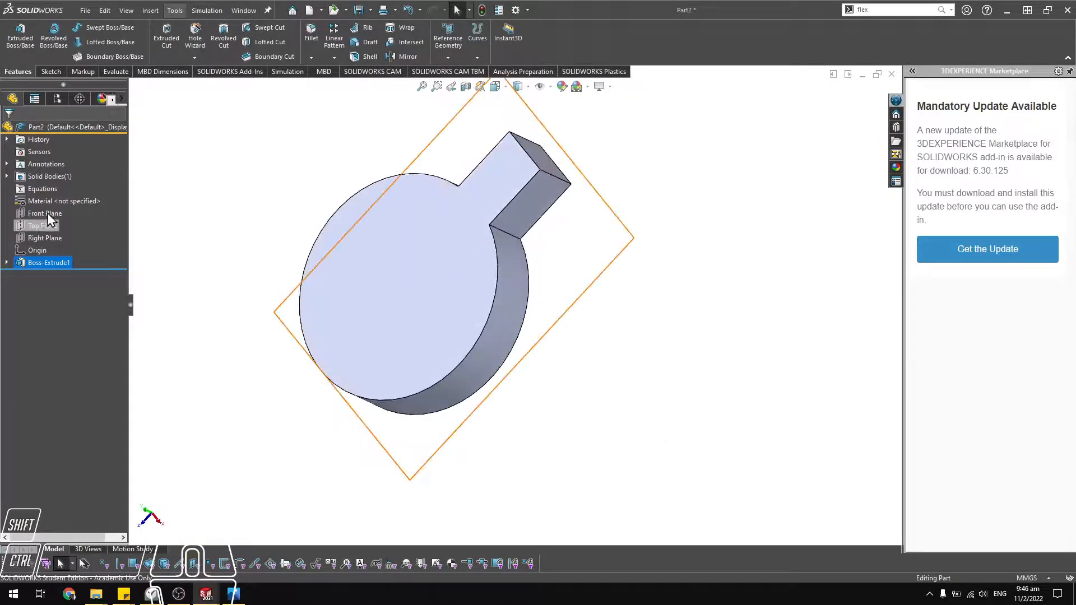
{"action": "right_click", "coordinate": [61, 201]}
{"action": "left_click", "coordinate": [234, 236]}
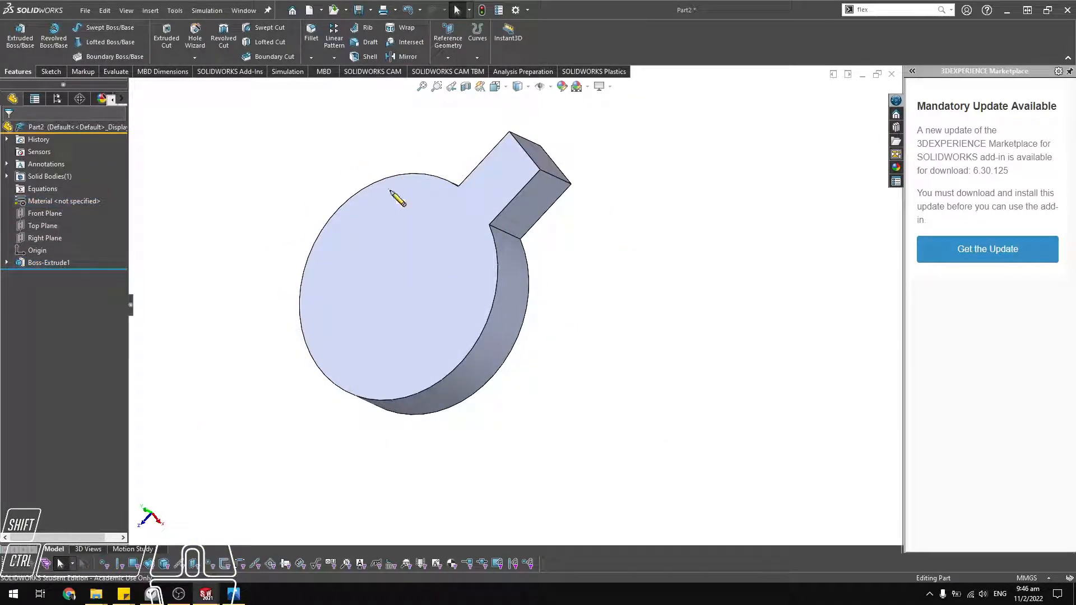
Save the part as dial in the Temp solidworks folder.
{"action": "key", "text": "ctrl+s"}
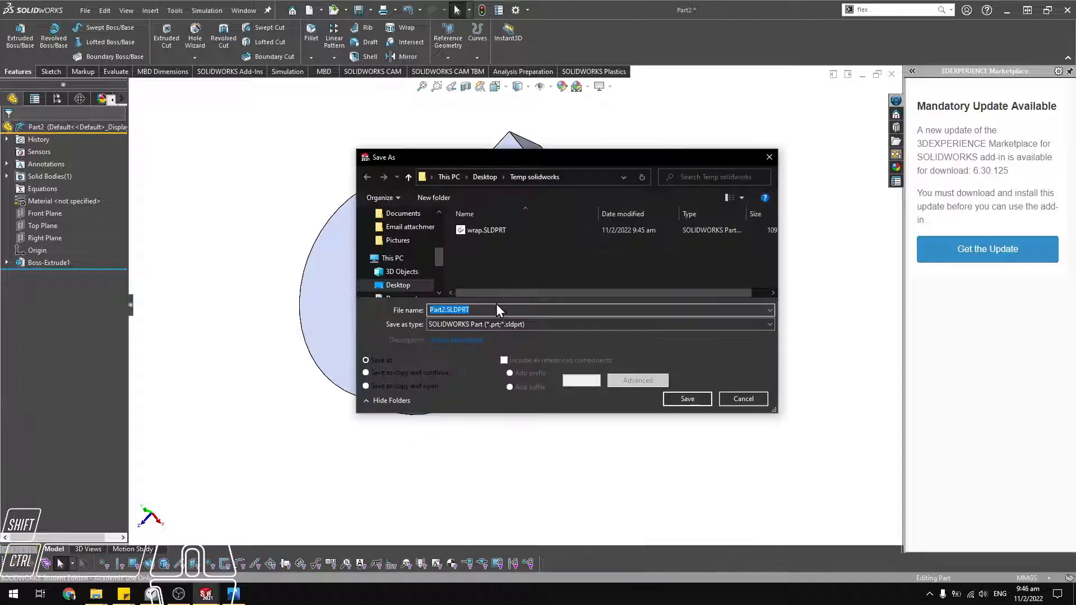
{"action": "type", "text": "dial"}
{"action": "key", "text": "Return"}
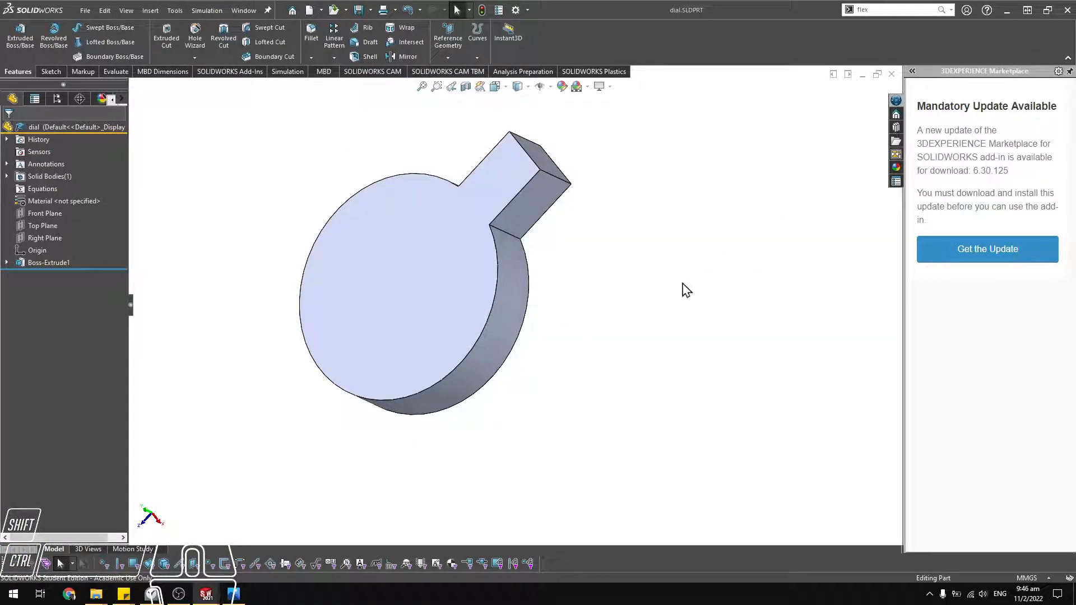
Create a new assembly and place the wrap part in it as the first component.
{"action": "key", "text": "ctrl+n"}
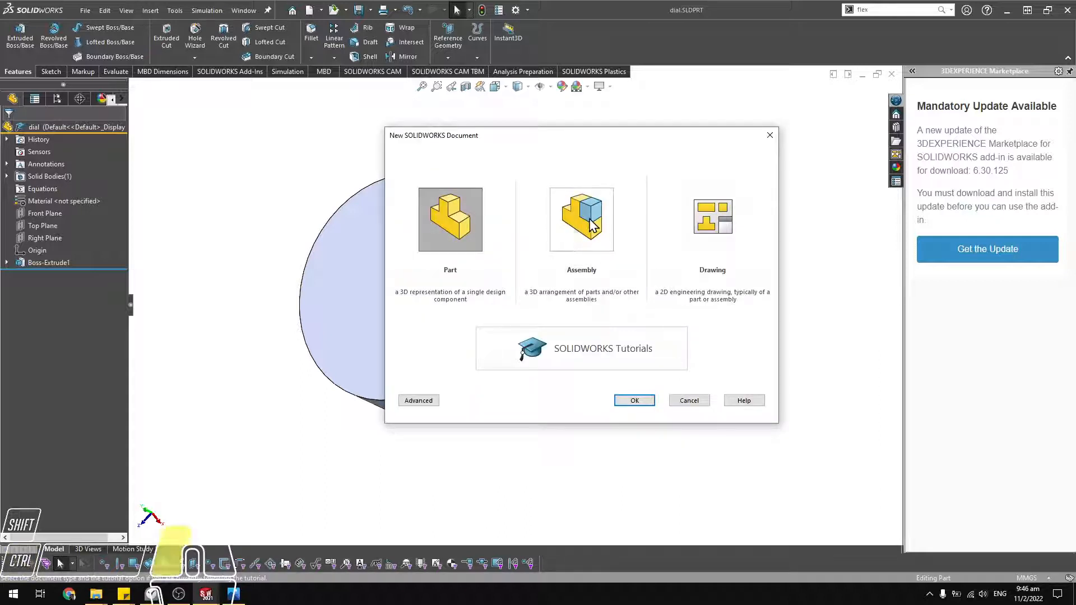
{"action": "double_click", "coordinate": [592, 224]}
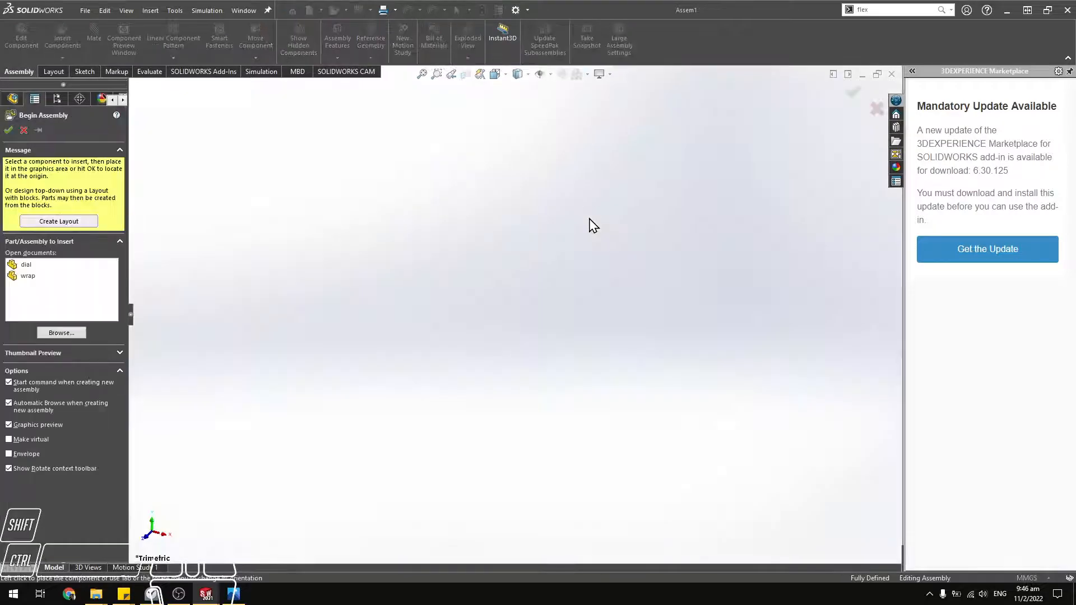
{"action": "left_click", "coordinate": [27, 276]}
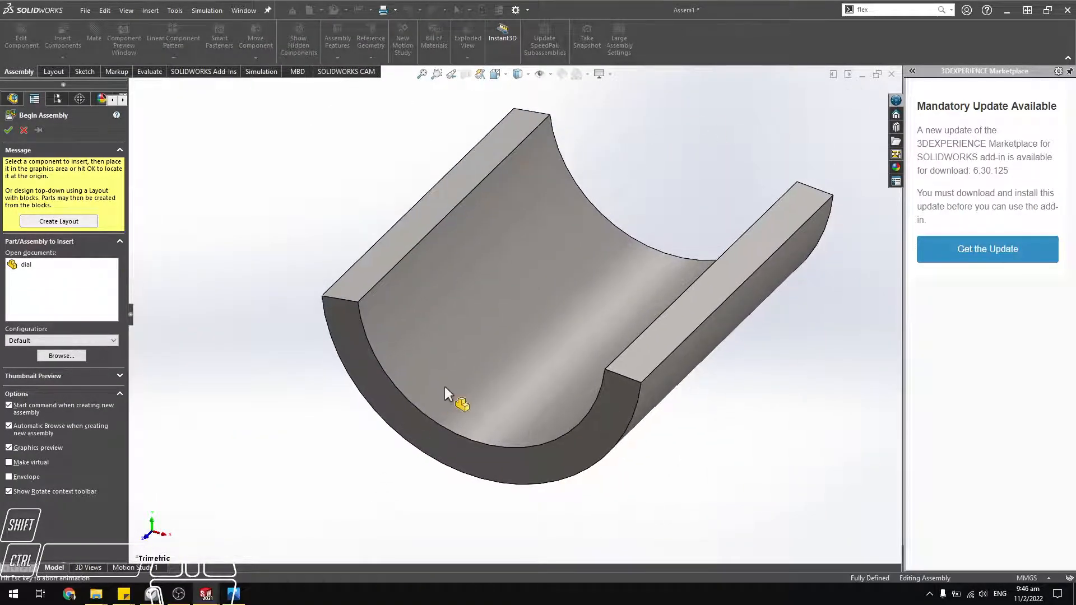
{"action": "left_click", "coordinate": [446, 392]}
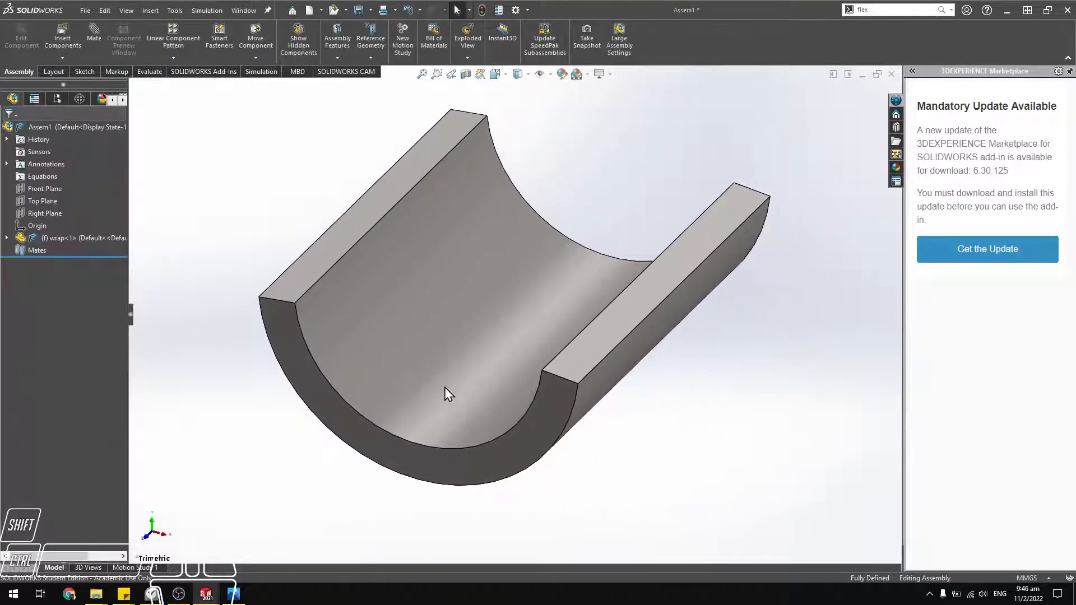
Float the fixed wrap component in the assembly.
{"action": "right_click", "coordinate": [40, 240]}
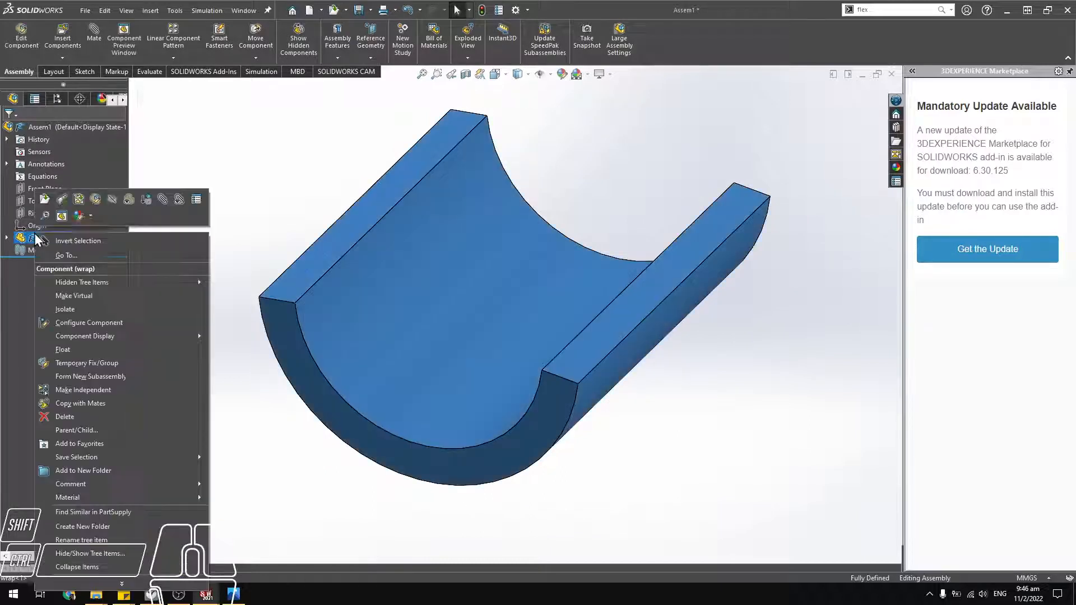
{"action": "left_click", "coordinate": [303, 177]}
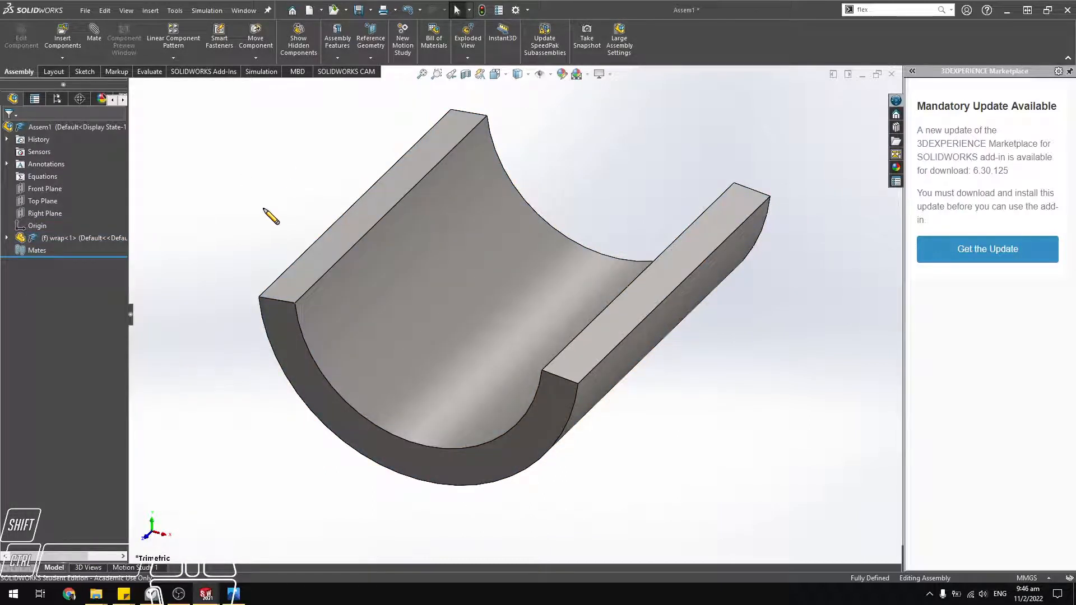
{"action": "right_click", "coordinate": [73, 236]}
{"action": "left_click", "coordinate": [109, 351]}
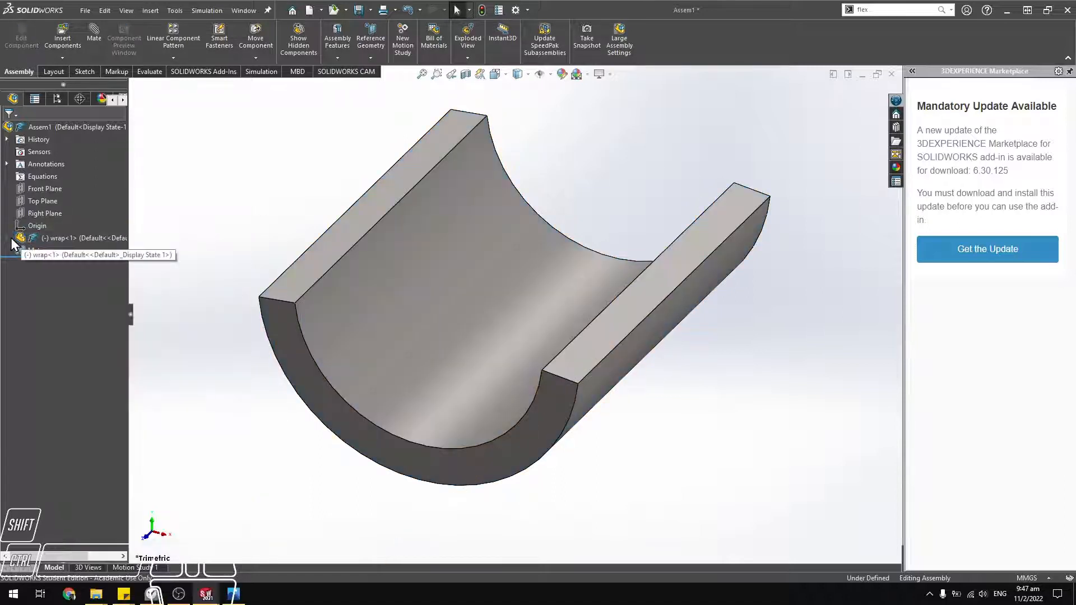
Mate the wrap component's origin coincident with the assembly origin, with the axes aligned.
{"action": "left_click", "coordinate": [12, 239]}
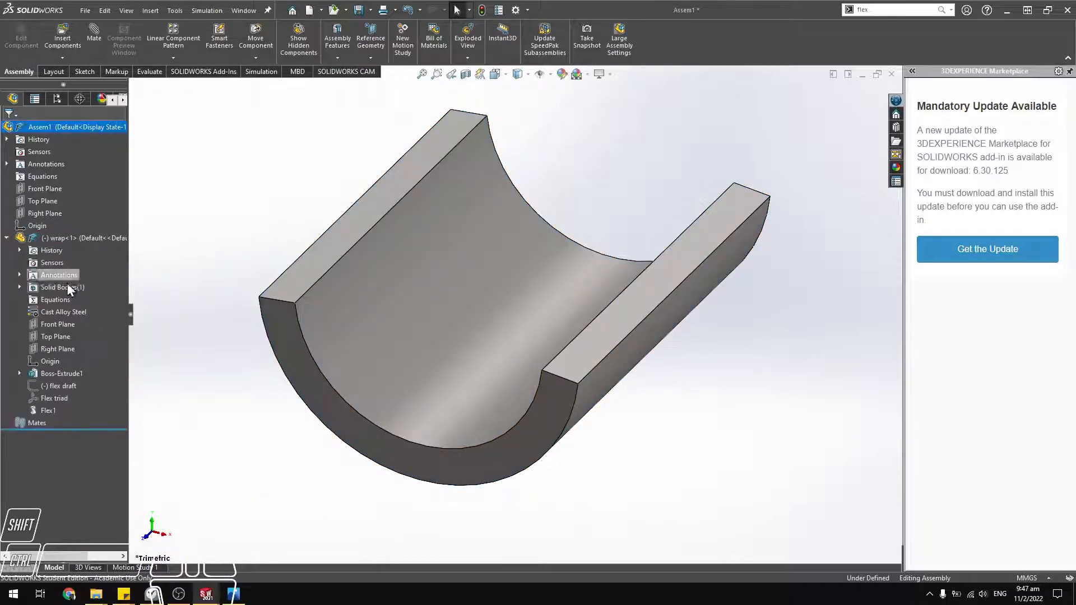
{"action": "left_click", "coordinate": [45, 361]}
{"action": "left_click", "coordinate": [34, 214], "text": "ctrl"}
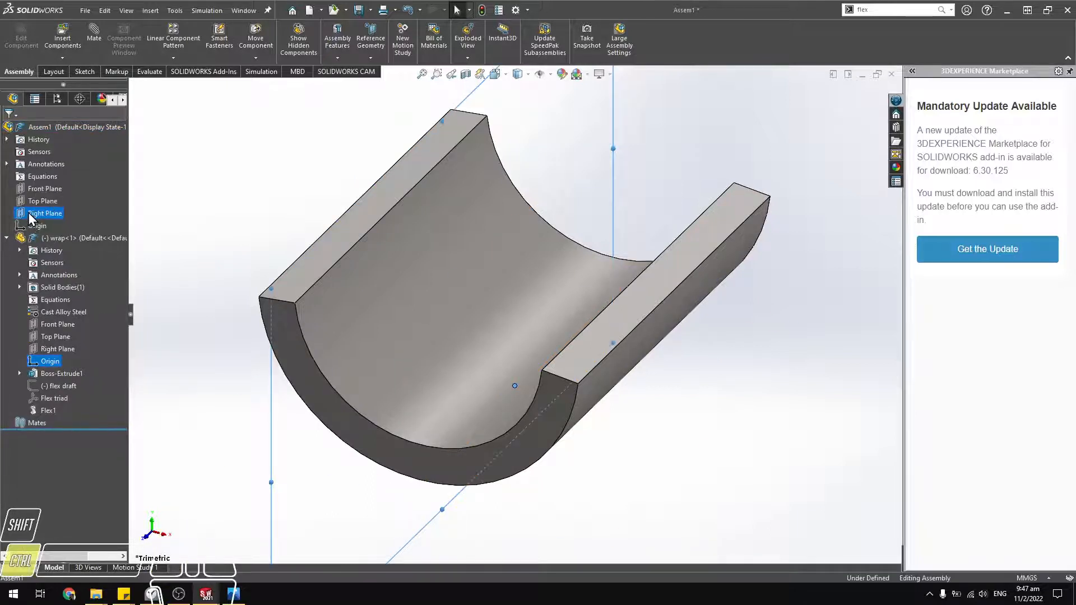
{"action": "left_click", "coordinate": [34, 213], "text": "ctrl"}
{"action": "left_click", "coordinate": [36, 226], "text": "ctrl"}
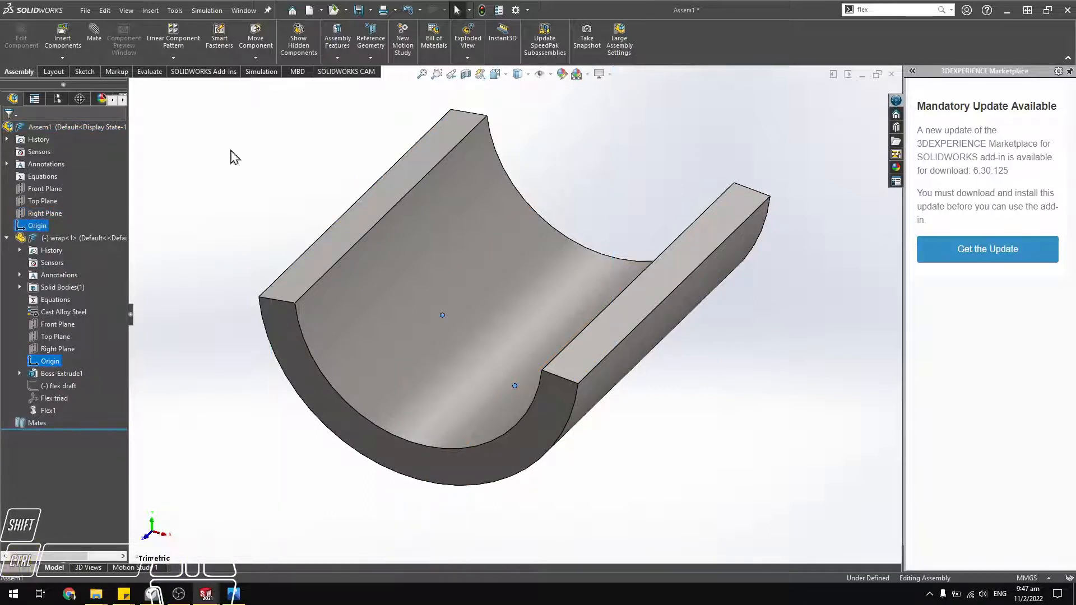
{"action": "left_click", "coordinate": [95, 41]}
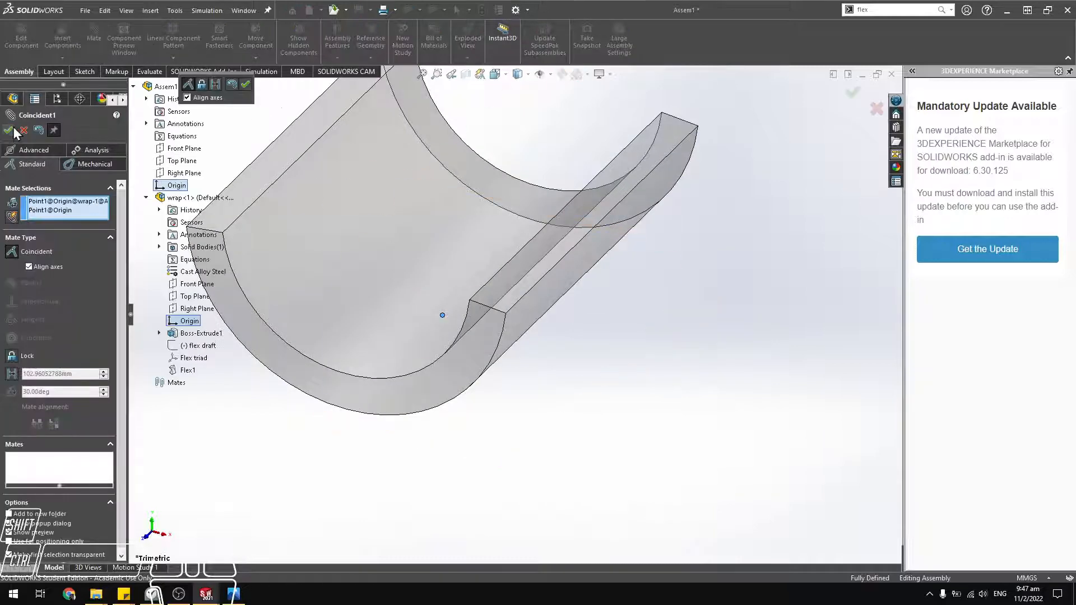
{"action": "left_click", "coordinate": [9, 131]}
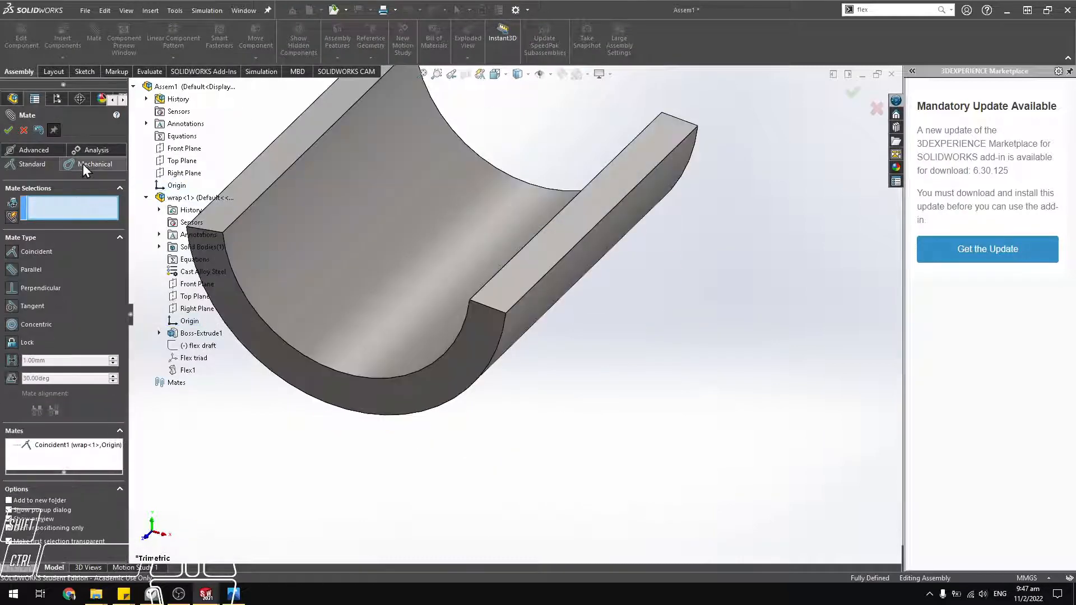
{"action": "left_click", "coordinate": [9, 130]}
Delete the coincident origin mate and fix the wrap component in its current position.
{"action": "left_click", "coordinate": [6, 435]}
{"action": "left_click", "coordinate": [46, 447]}
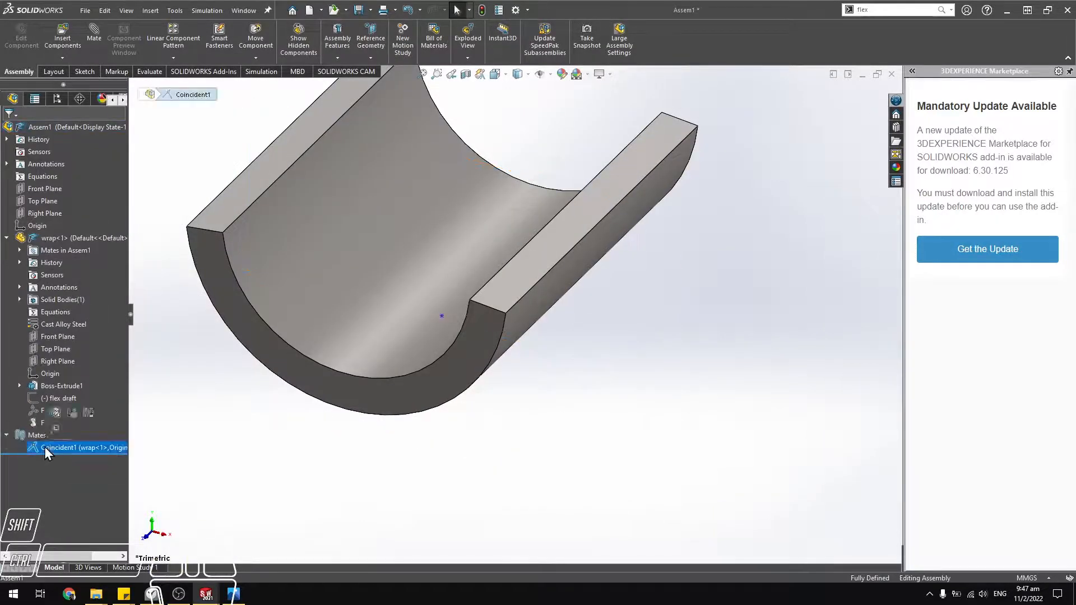
{"action": "key", "text": "Delete"}
{"action": "left_click", "coordinate": [551, 197]}
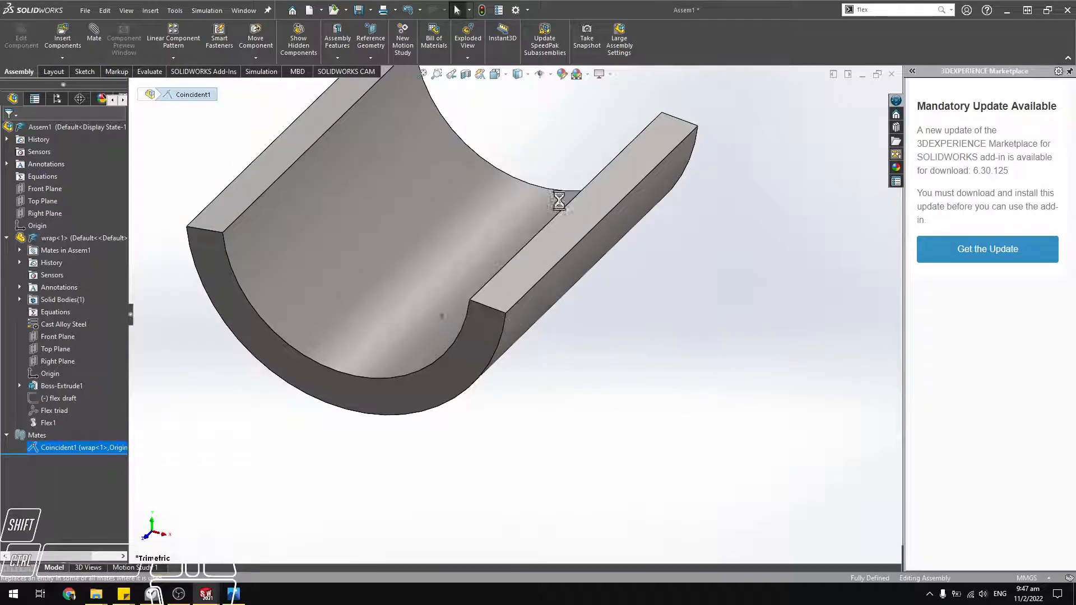
{"action": "right_click", "coordinate": [56, 238]}
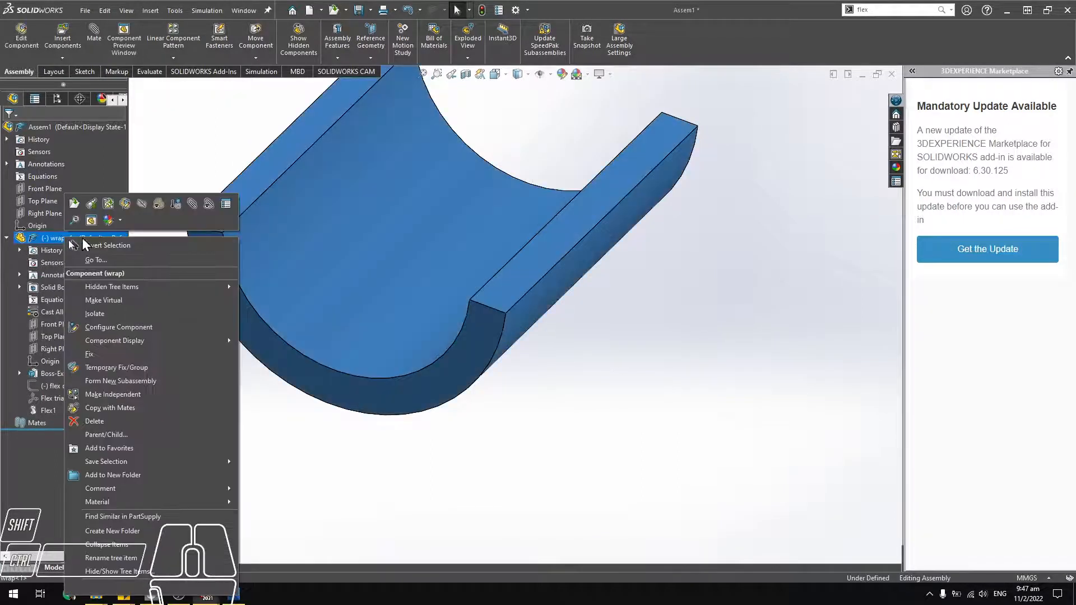
{"action": "left_click", "coordinate": [101, 371]}
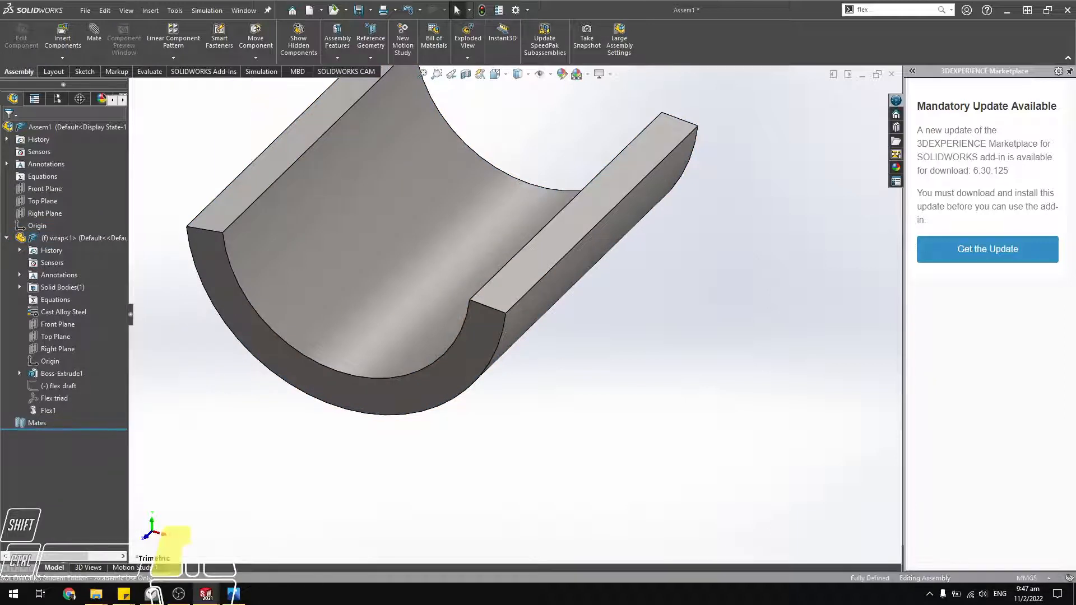
Insert the dial part into the assembly and mate its round outer face concentric with the assembly origin.
{"action": "left_click_drag", "start_coordinate": [56, 287], "coordinate": [329, 361]}
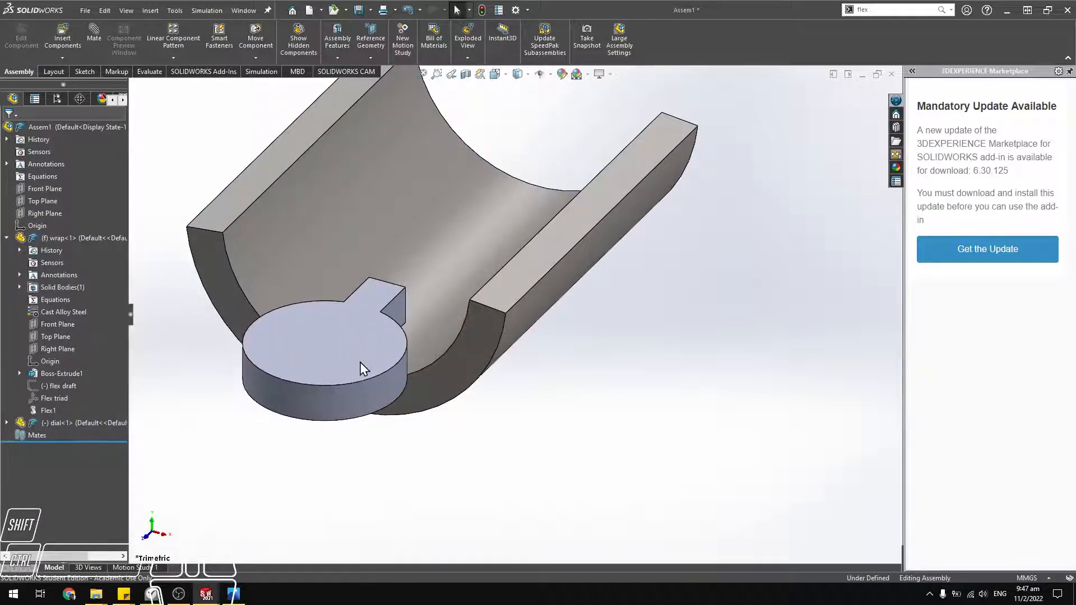
{"action": "middle_click_drag", "start_coordinate": [360, 368], "coordinate": [354, 447]}
{"action": "left_click", "coordinate": [275, 463]}
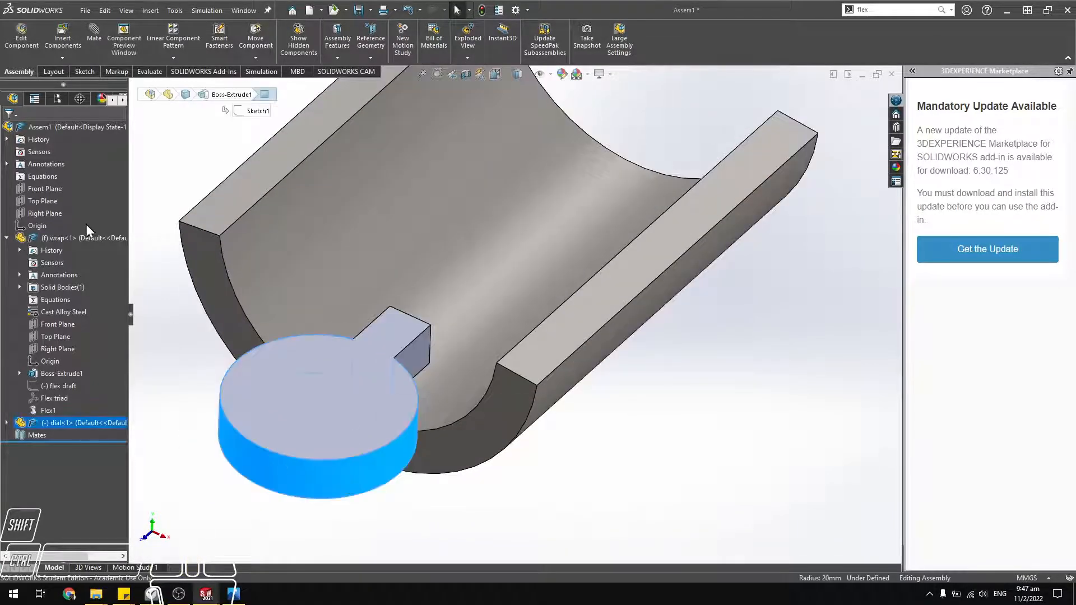
{"action": "left_click", "coordinate": [35, 227], "text": "ctrl"}
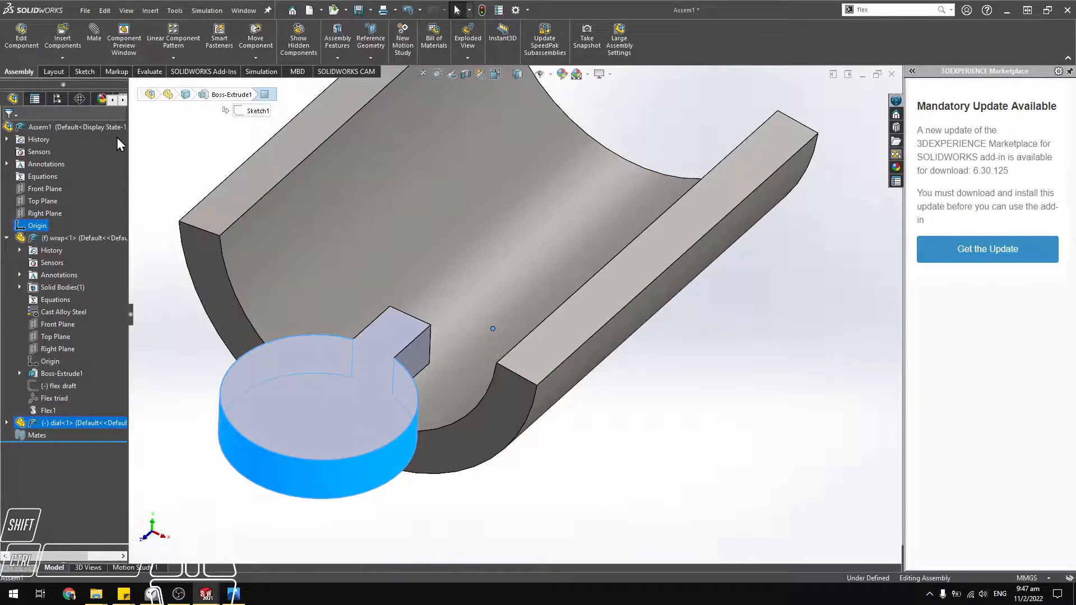
{"action": "left_click", "coordinate": [101, 46]}
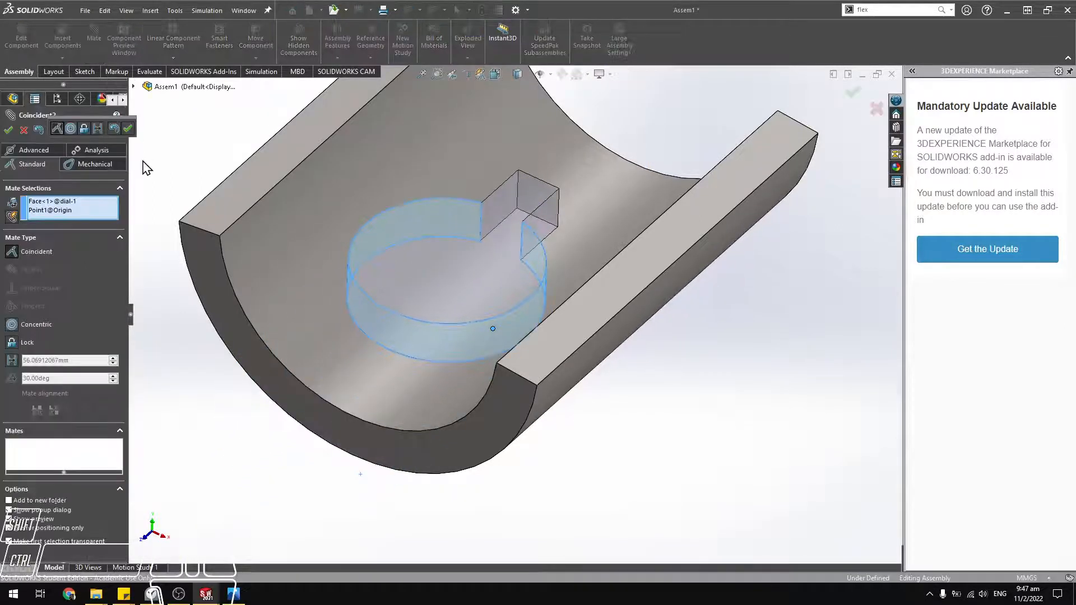
{"action": "left_click", "coordinate": [13, 344]}
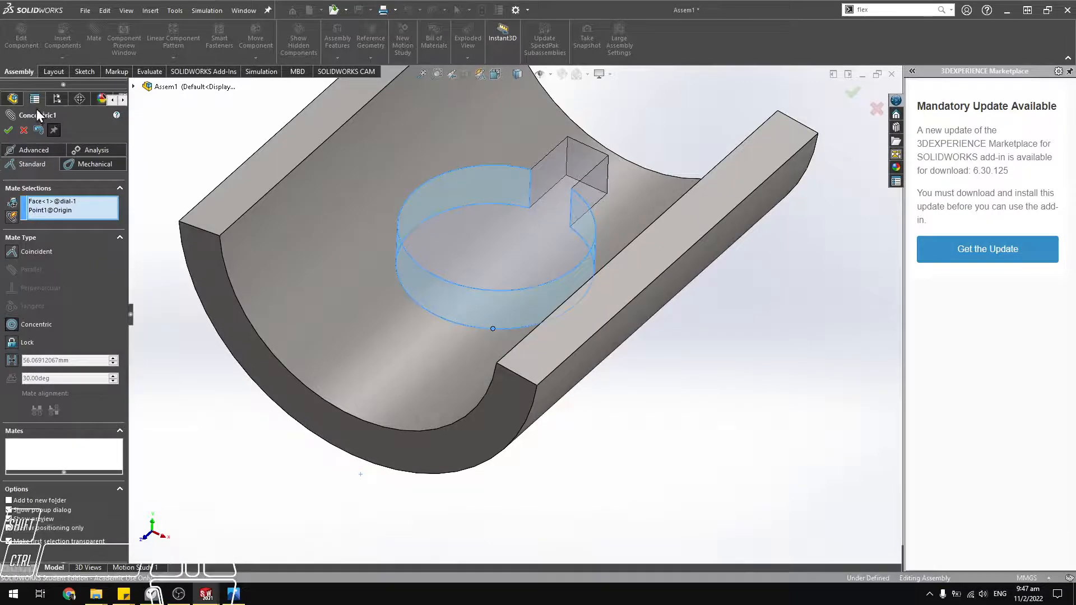
{"action": "left_click", "coordinate": [8, 130]}
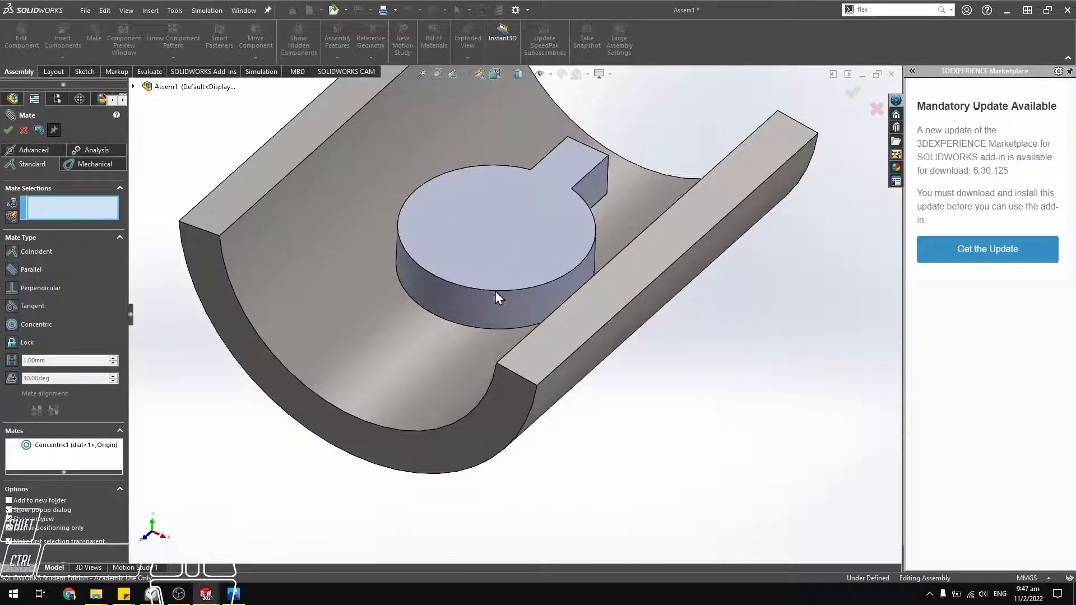
Add a coincident mate between the dial's flat face and the curved end face of the wrap.
{"action": "middle_click_drag", "start_coordinate": [459, 274], "coordinate": [494, 170]}
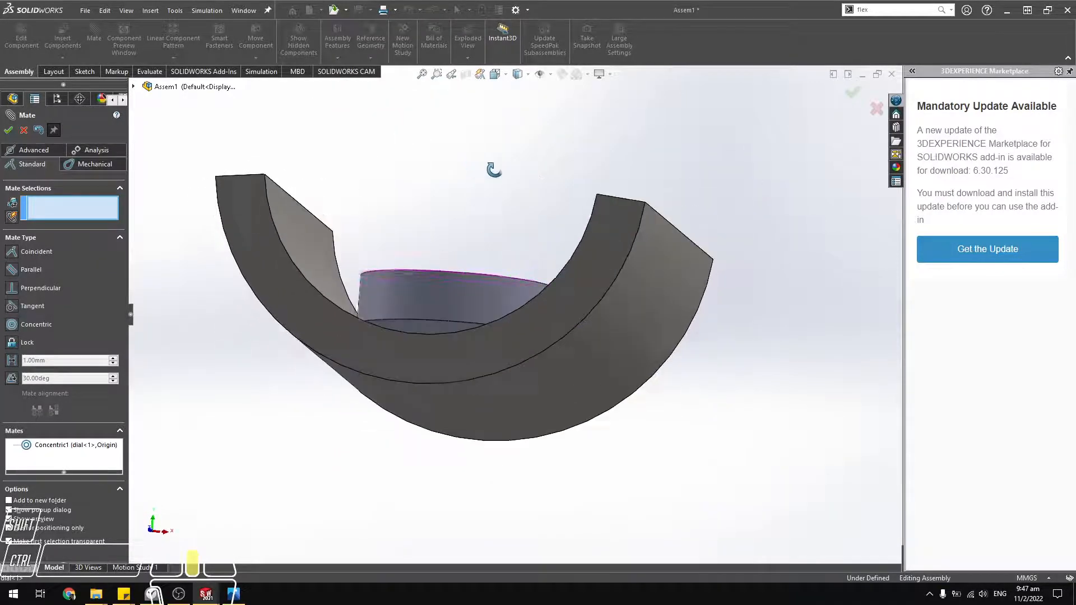
{"action": "left_click", "coordinate": [425, 324]}
{"action": "left_click", "coordinate": [398, 370], "text": "ctrl"}
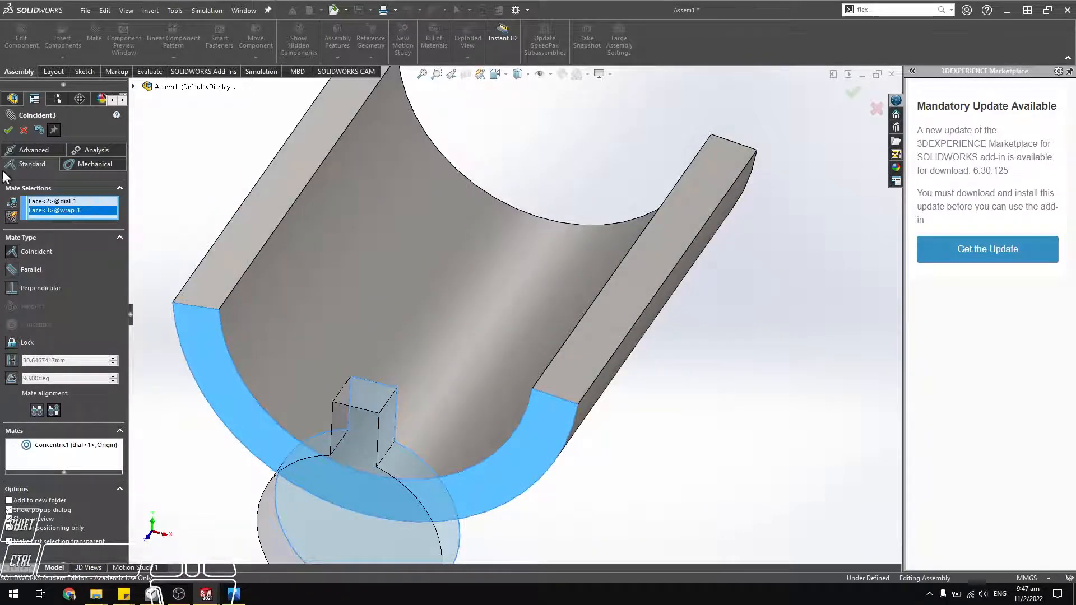
{"action": "left_click", "coordinate": [8, 130]}
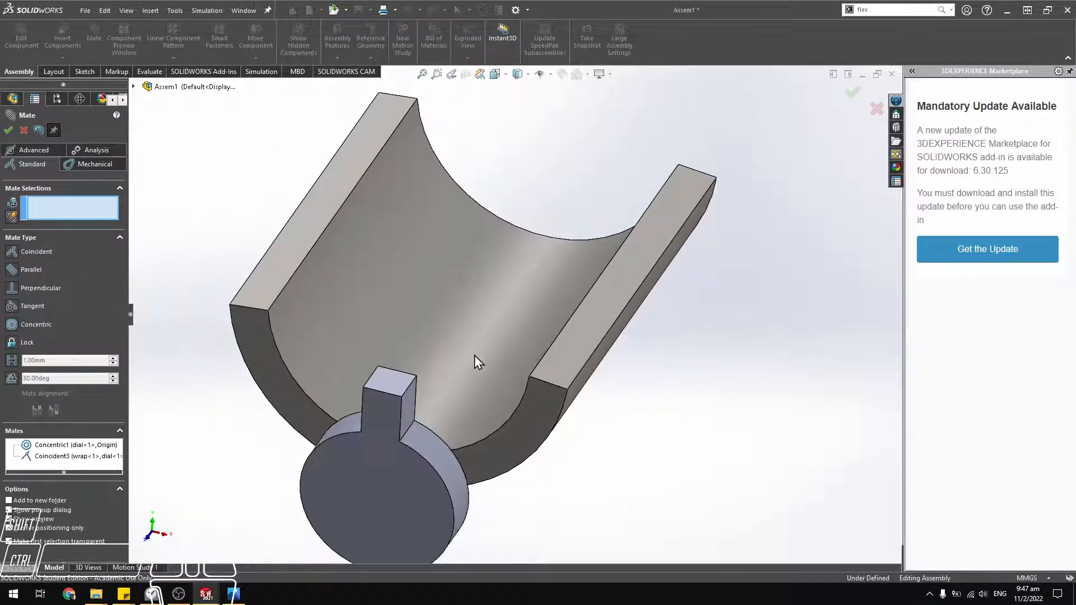
Edit the dial's concentric mate to reference the wrap's Flex triad coordinate system instead of the assembly origin.
{"action": "middle_click_drag", "start_coordinate": [474, 357], "coordinate": [530, 353]}
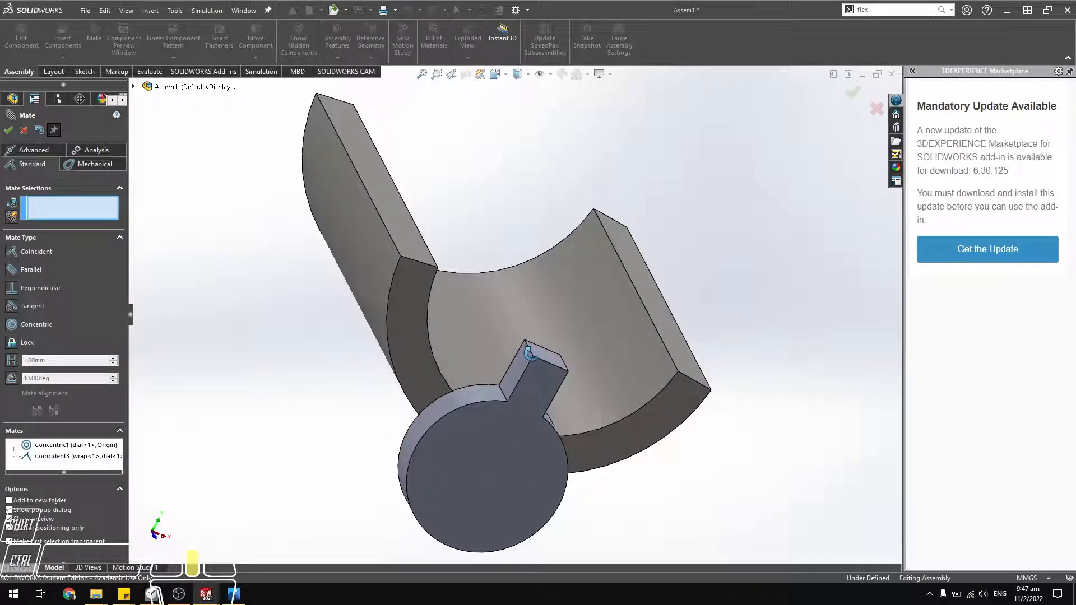
{"action": "left_click", "coordinate": [90, 446]}
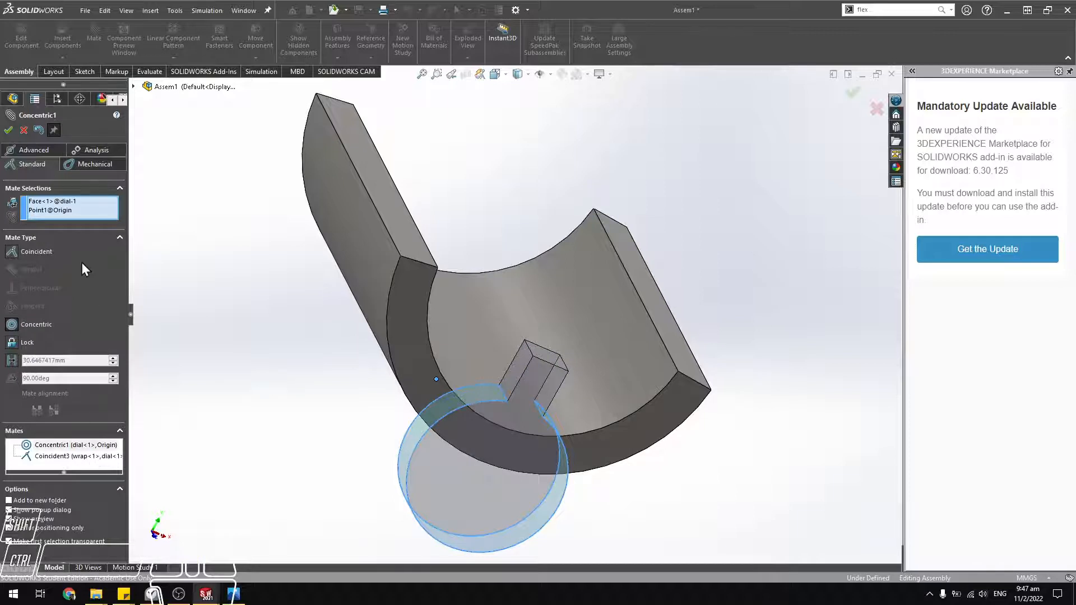
{"action": "left_click", "coordinate": [51, 211]}
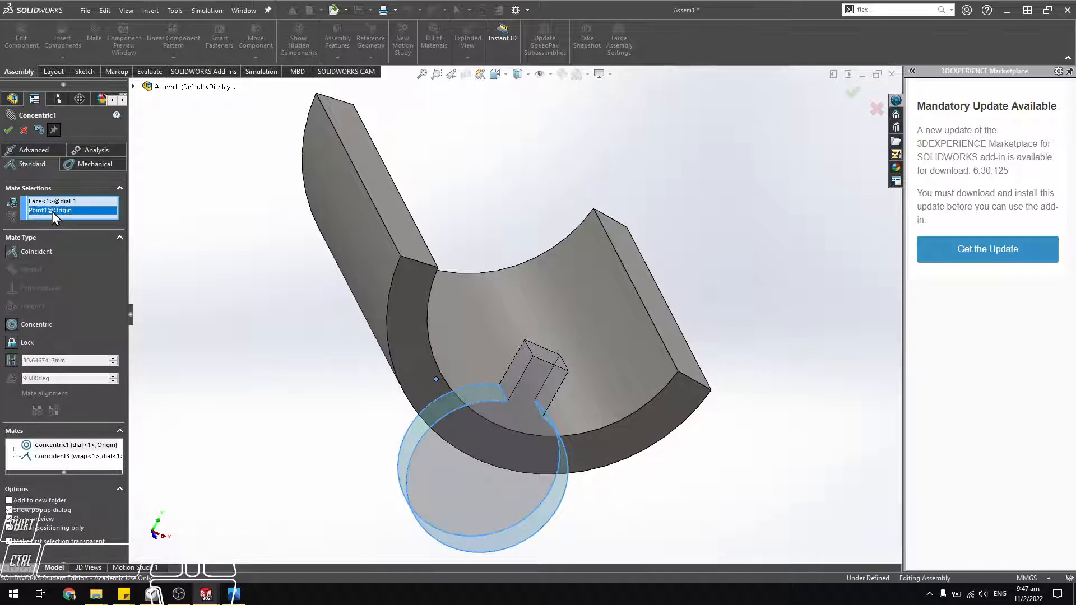
{"action": "scroll", "coordinate": [488, 297], "scroll_direction": "down", "scroll_amount": 1}
{"action": "middle_click_drag", "start_coordinate": [488, 297], "coordinate": [466, 315]}
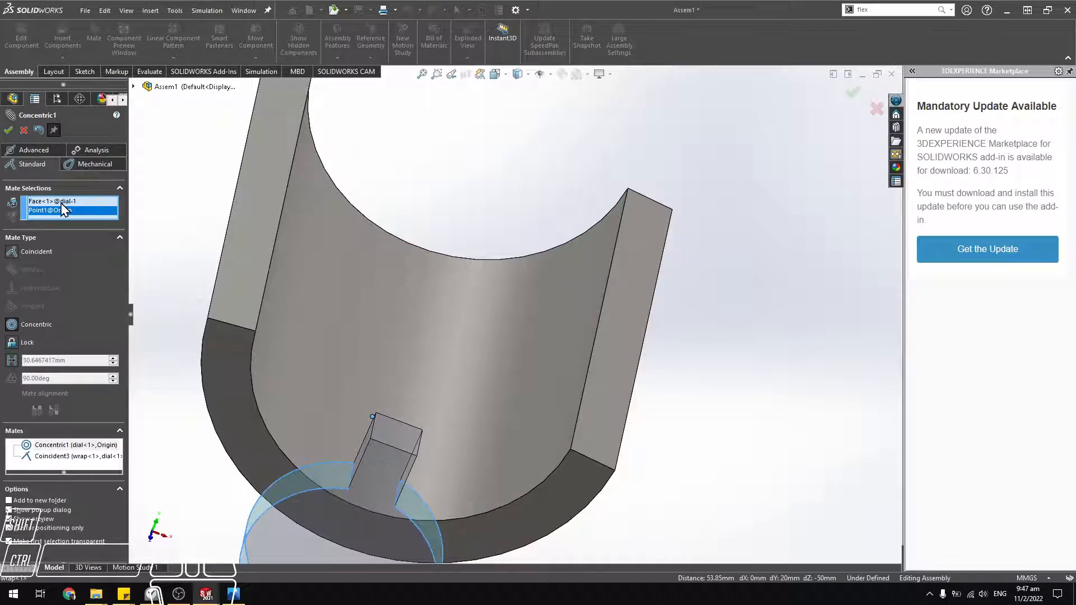
{"action": "key", "text": "Delete"}
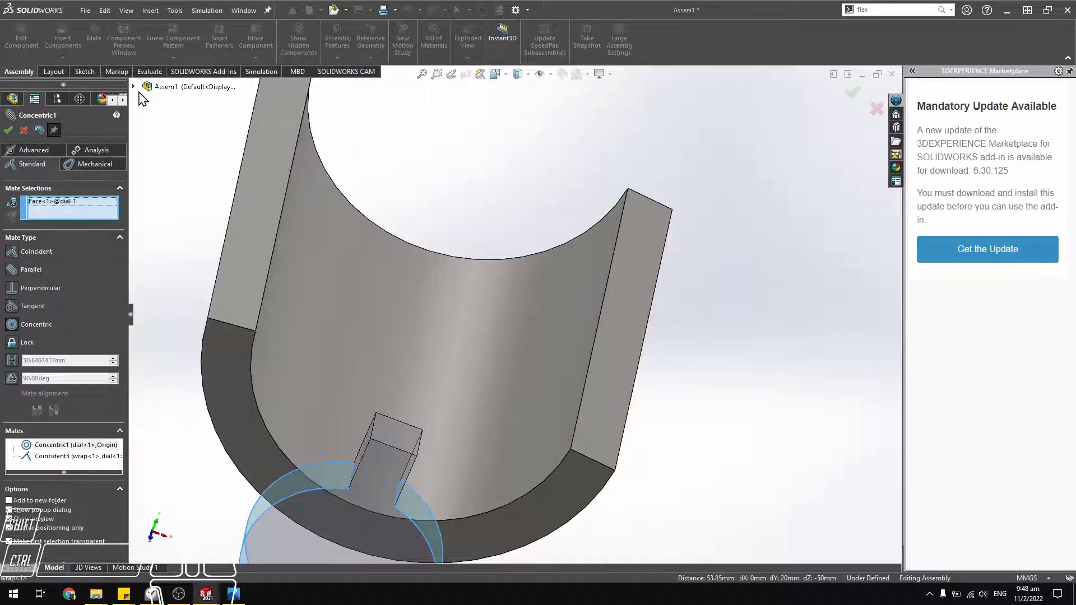
{"action": "left_click", "coordinate": [134, 86]}
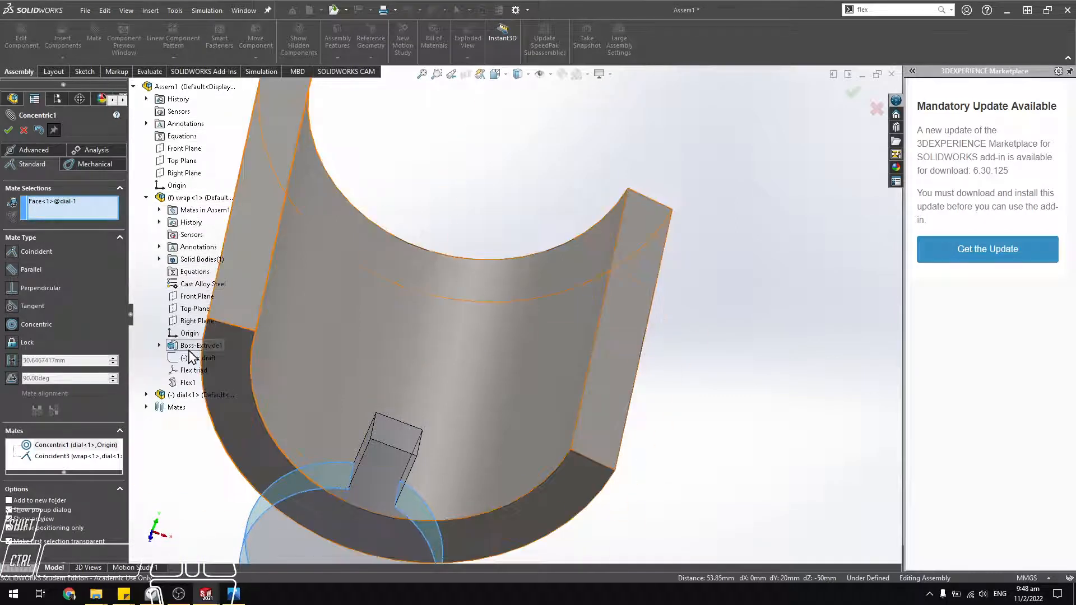
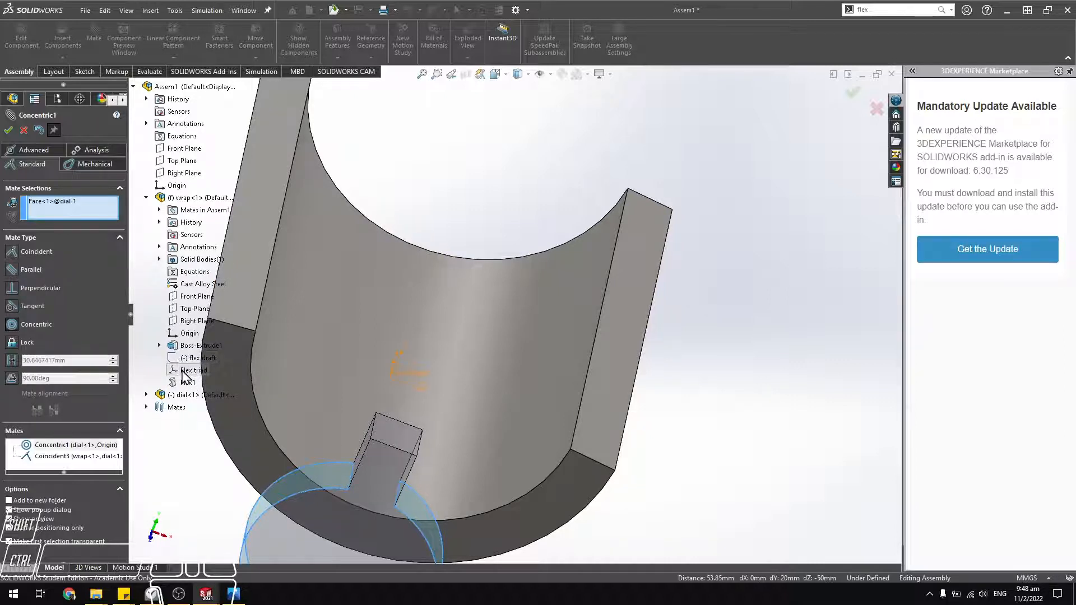
{"action": "left_click", "coordinate": [185, 370]}
{"action": "middle_click_drag", "start_coordinate": [359, 395], "coordinate": [213, 353]}
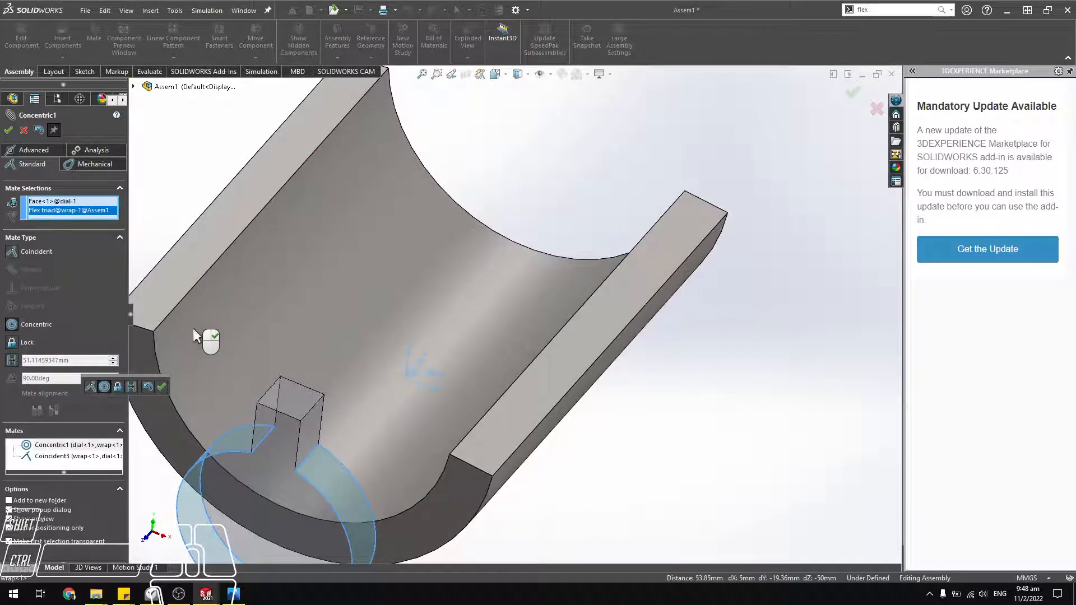
{"action": "left_click", "coordinate": [9, 130]}
Add an 89° angle mate between the side face of the dial's pointer tab and the assembly's Top Plane.
{"action": "mouse_move", "coordinate": [441, 379]}
{"action": "middle_mouse_down"}
{"action": "mouse_move", "coordinate": [420, 372]}
{"action": "mouse_move", "coordinate": [441, 388]}
{"action": "mouse_move", "coordinate": [431, 383]}
{"action": "middle_mouse_up"}
{"action": "middle_click_drag", "start_coordinate": [378, 430], "coordinate": [362, 413]}
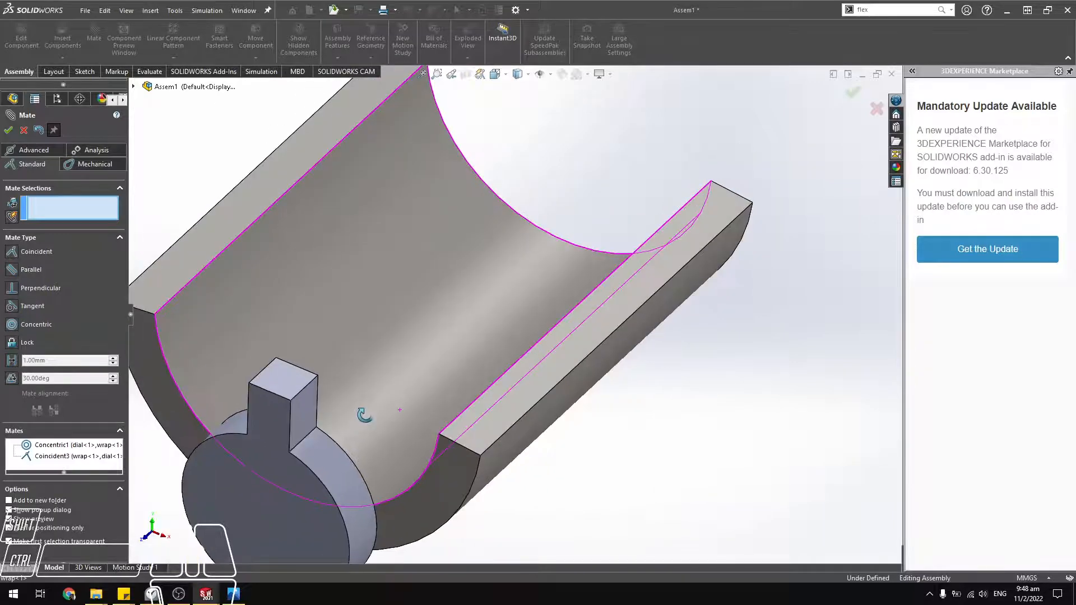
{"action": "left_click", "coordinate": [302, 419]}
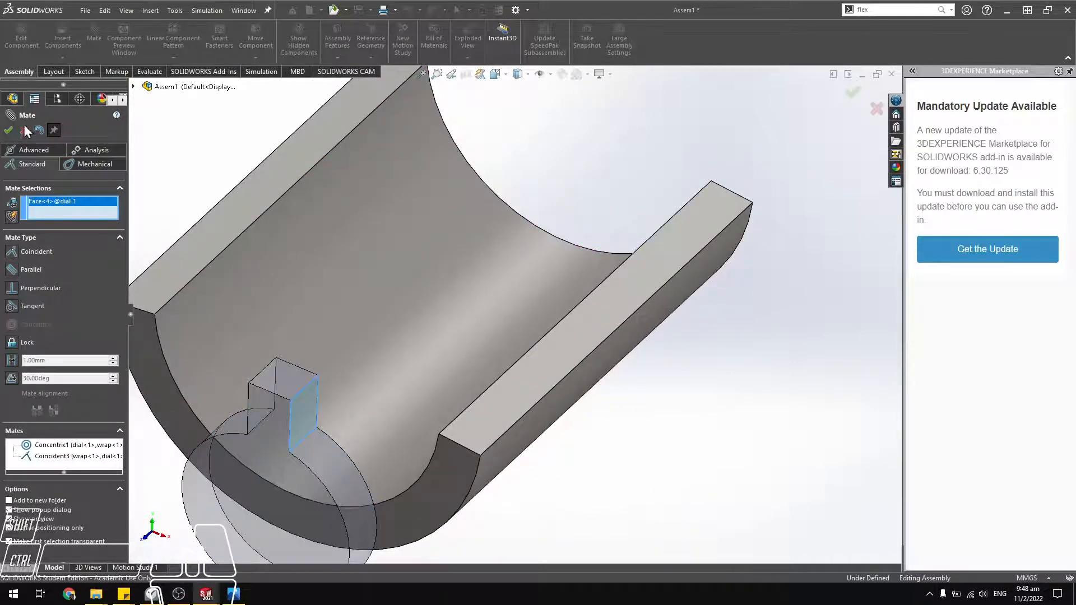
{"action": "left_click", "coordinate": [134, 86]}
{"action": "key", "text": "f"}
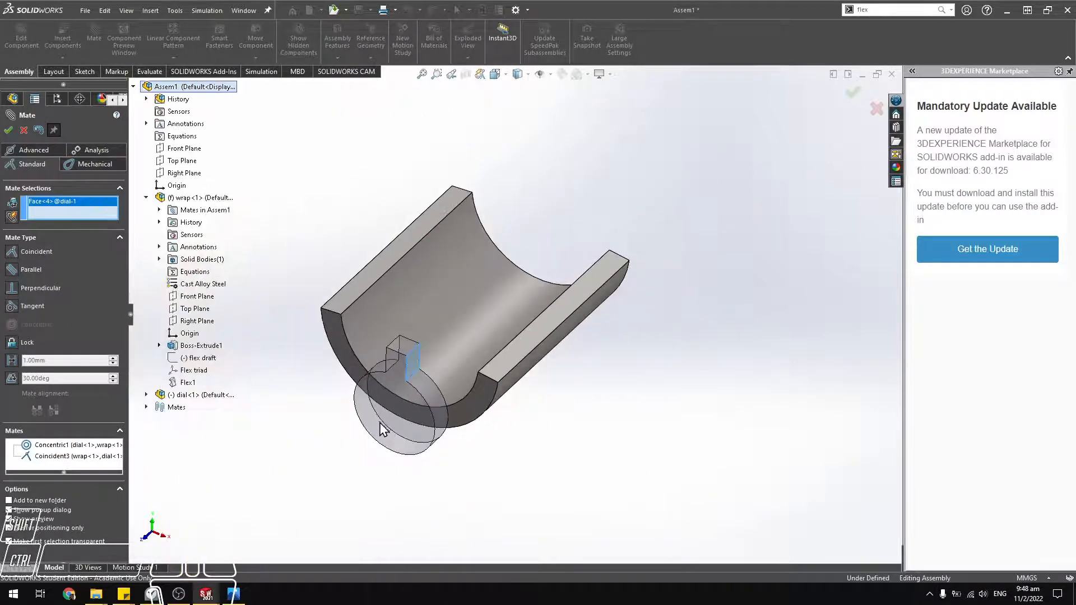
{"action": "key", "text": "ctrl"}
{"action": "left_click", "coordinate": [180, 161], "text": "ctrl"}
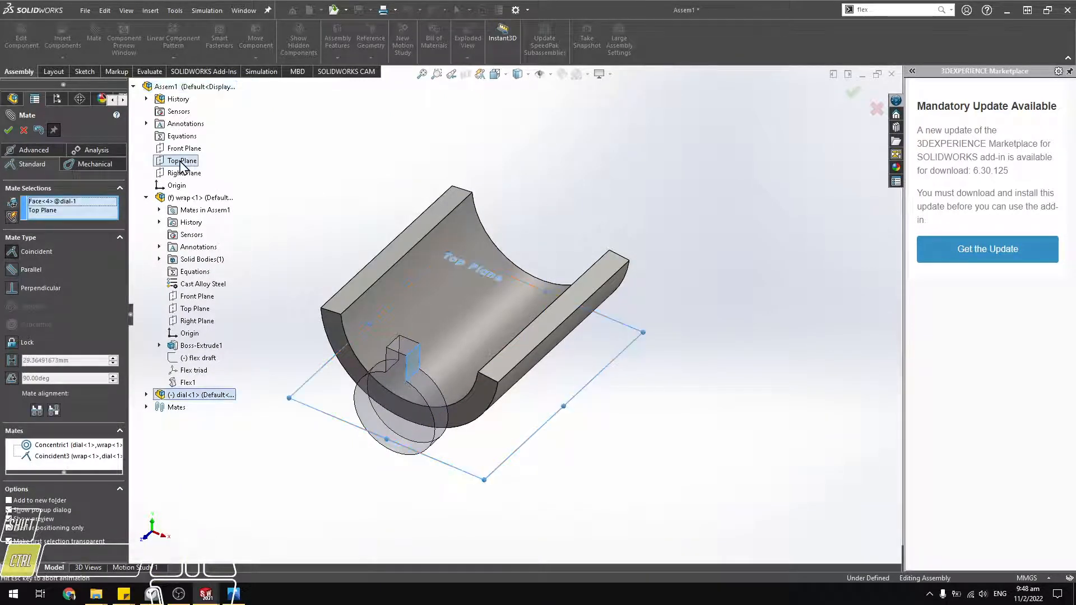
{"action": "left_click", "coordinate": [12, 379]}
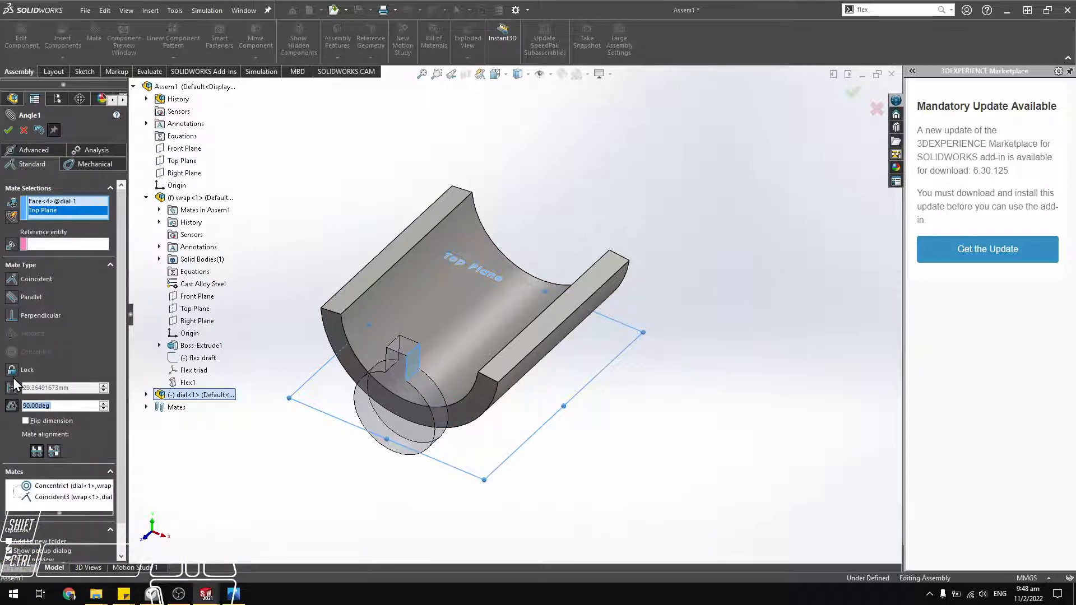
{"action": "type", "text": "89"}
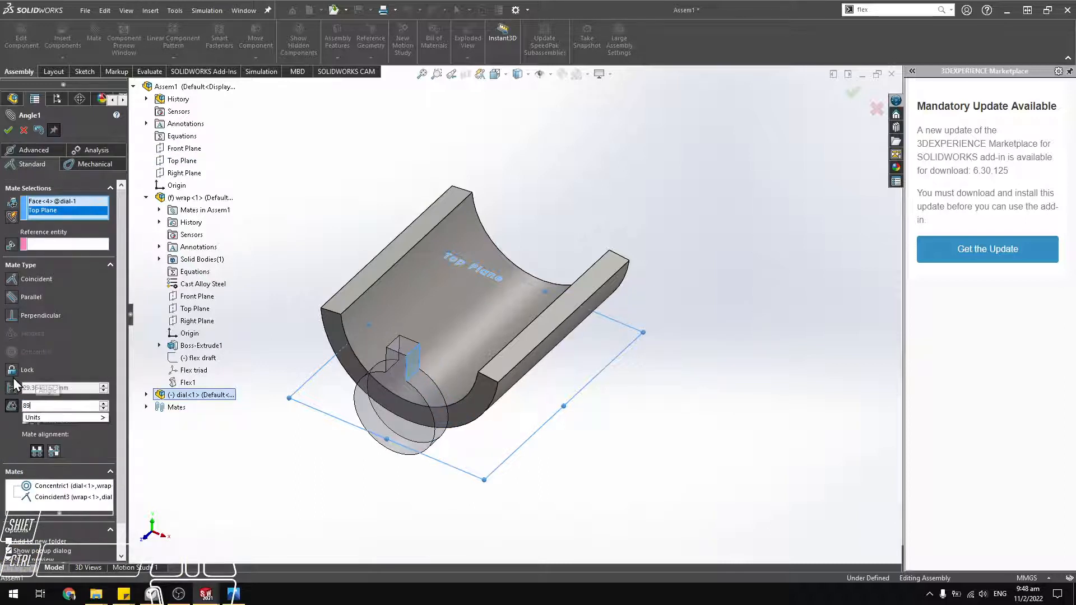
{"action": "key", "text": "Return"}
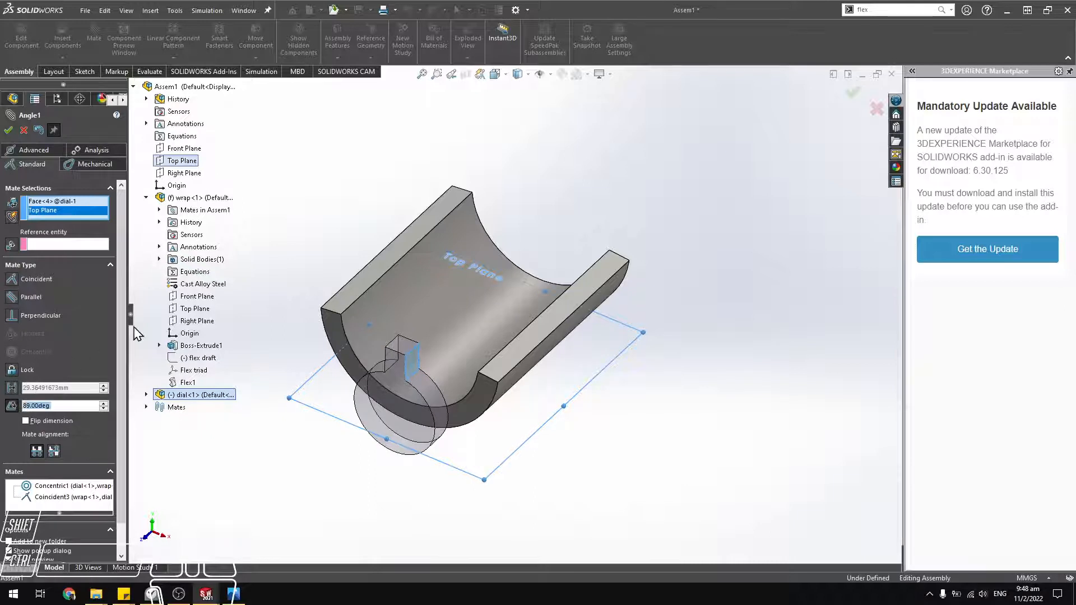
{"action": "left_click", "coordinate": [8, 131]}
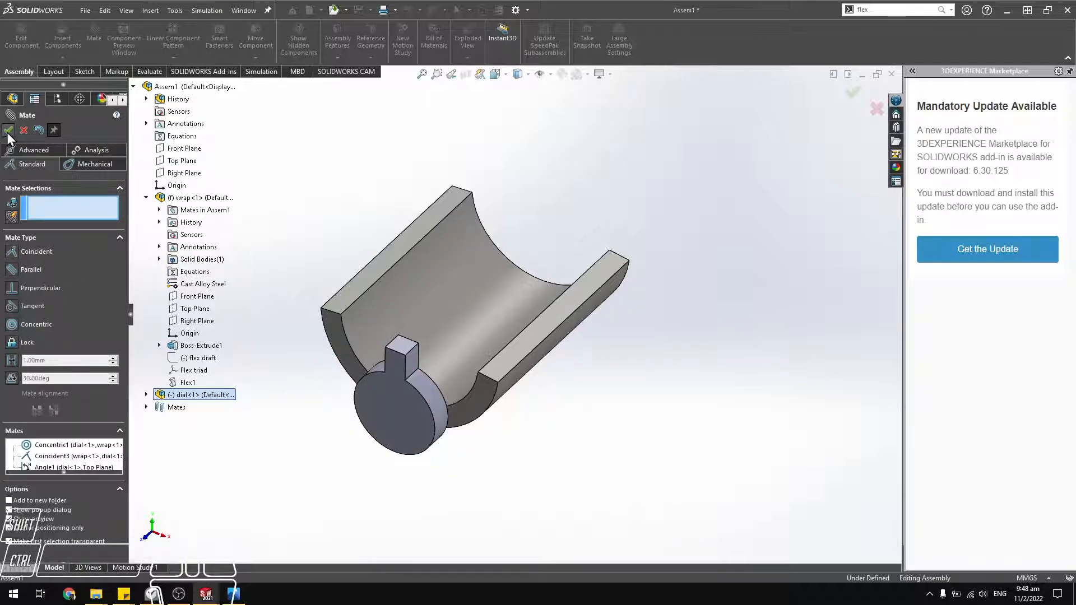
{"action": "left_click", "coordinate": [8, 134]}
Set the angle mate between the dial's pointer tab face and the Top Plane to 60°.
{"action": "left_click", "coordinate": [7, 448]}
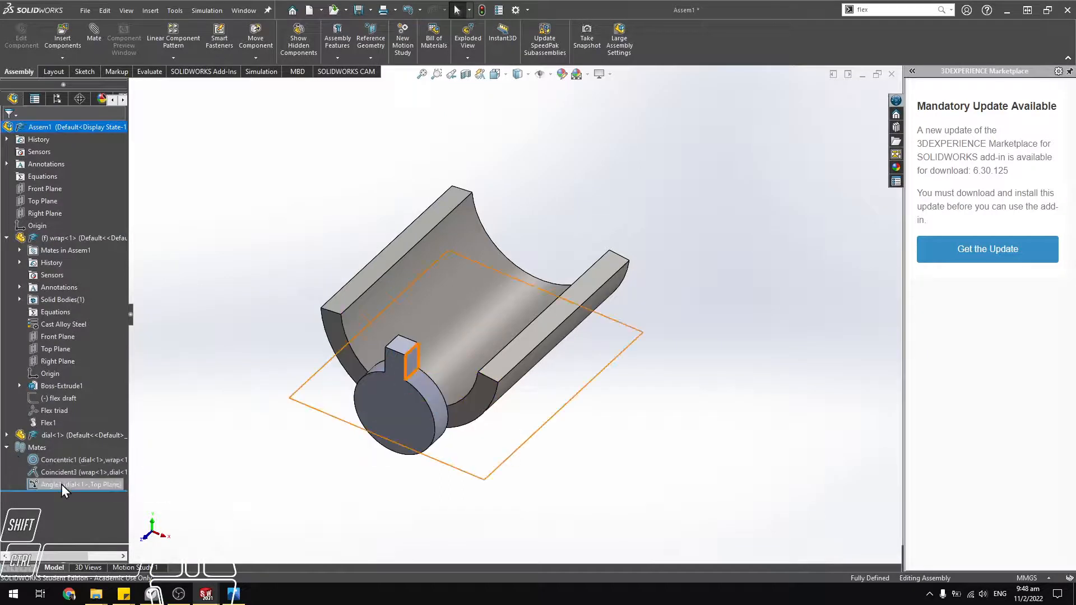
{"action": "left_click", "coordinate": [61, 484]}
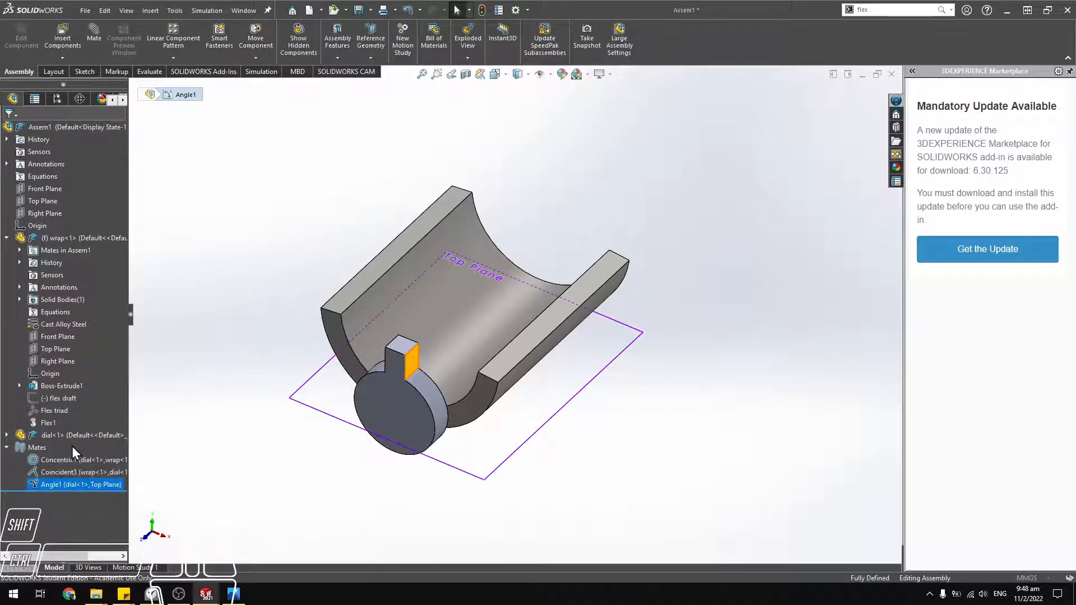
{"action": "left_click", "coordinate": [72, 445]}
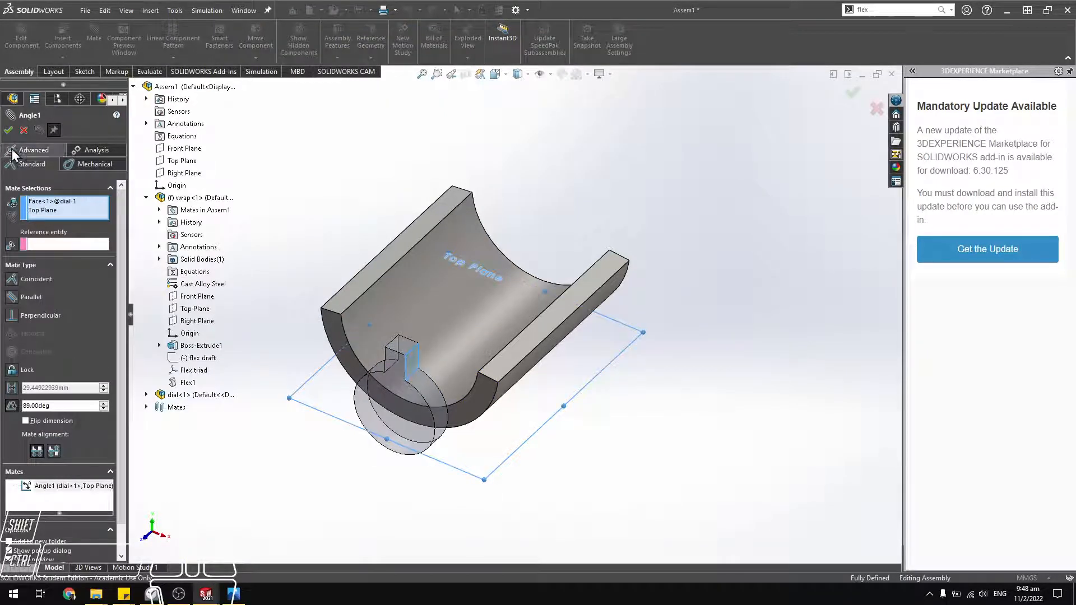
{"action": "left_click", "coordinate": [8, 130]}
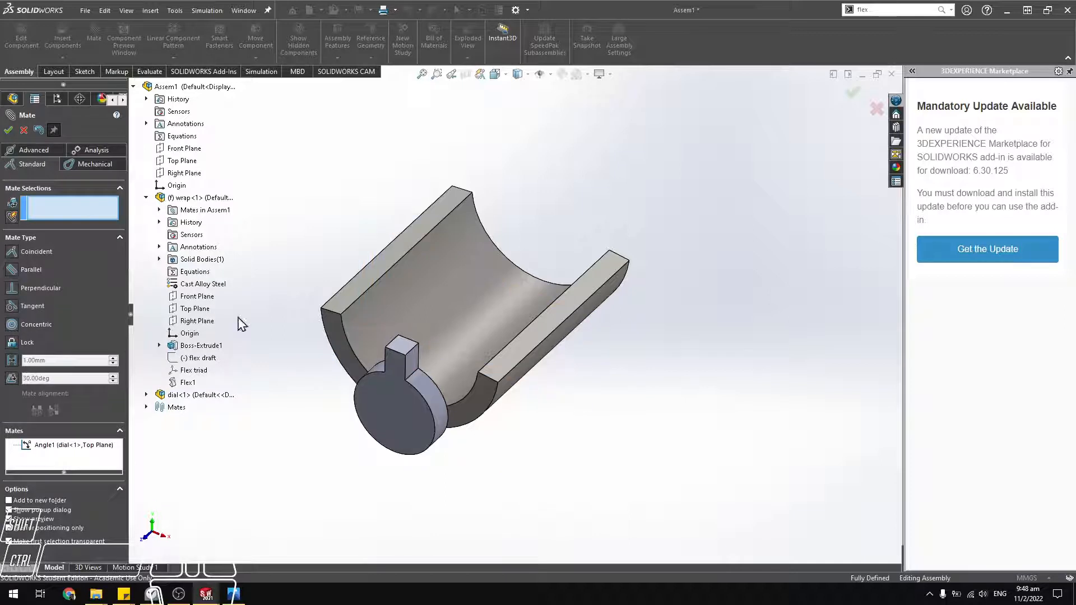
{"action": "left_click", "coordinate": [47, 443]}
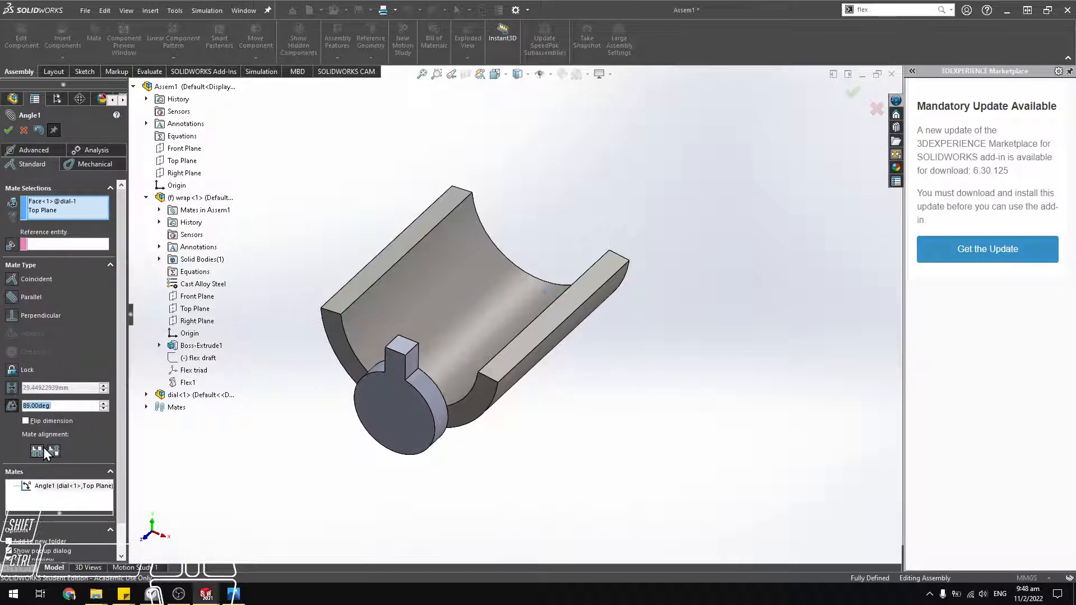
{"action": "double_click", "coordinate": [28, 406]}
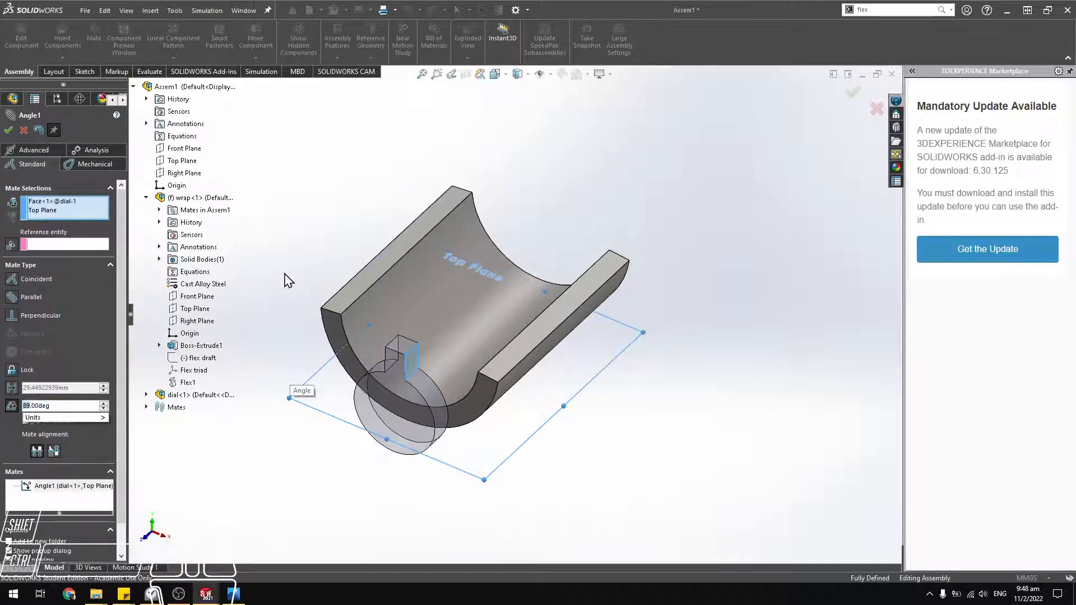
{"action": "key", "text": "Return"}
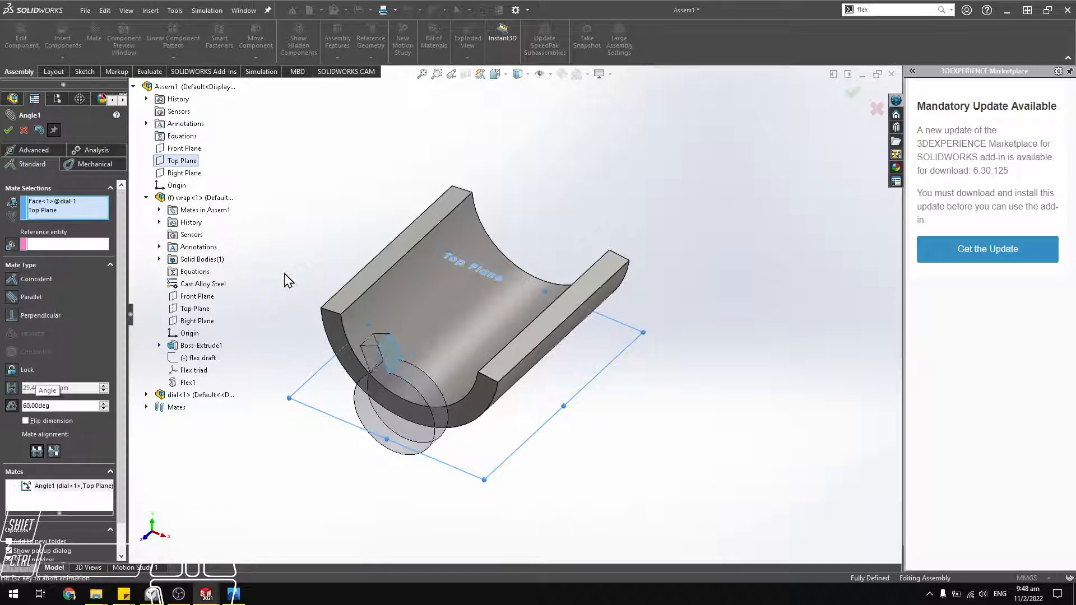
Flip the dimension of the dial's angle mate, set its alignment to anti-aligned, and finish the mate edit.
{"action": "left_click", "coordinate": [49, 456]}
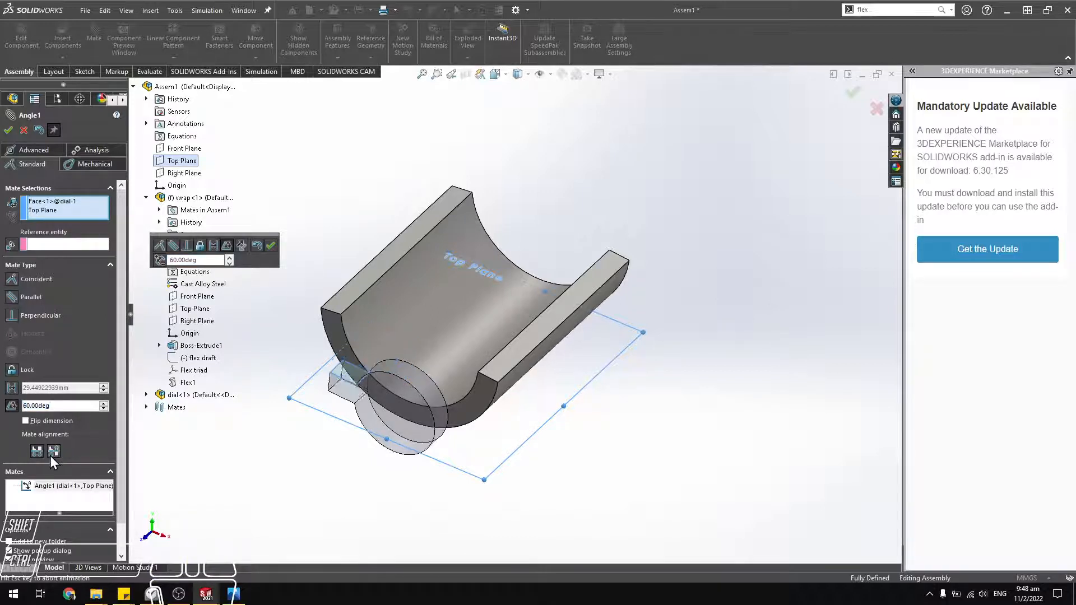
{"action": "left_click", "coordinate": [34, 455]}
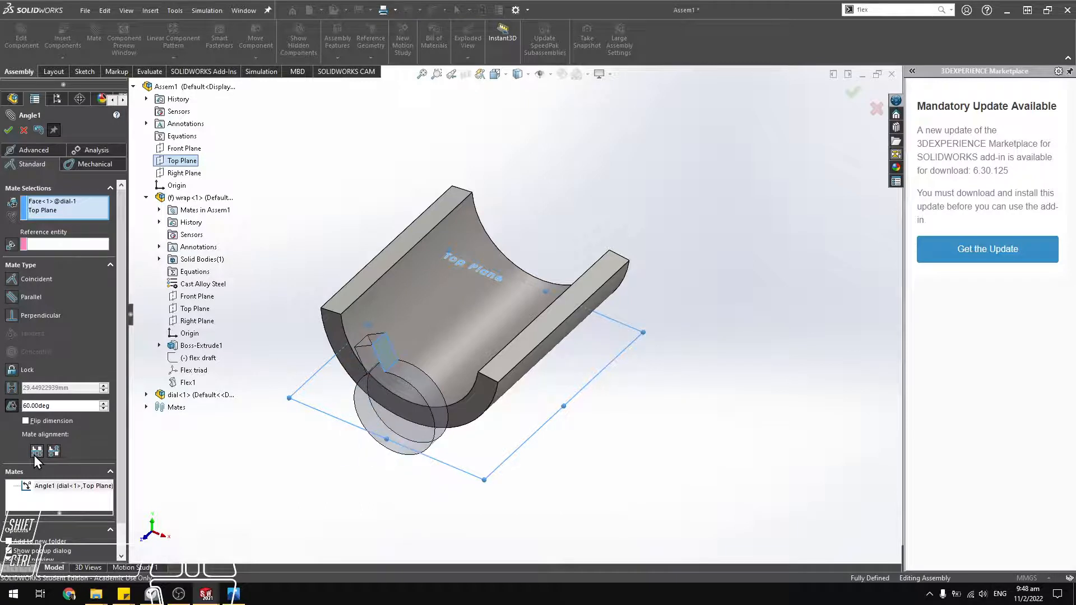
{"action": "left_click", "coordinate": [25, 421]}
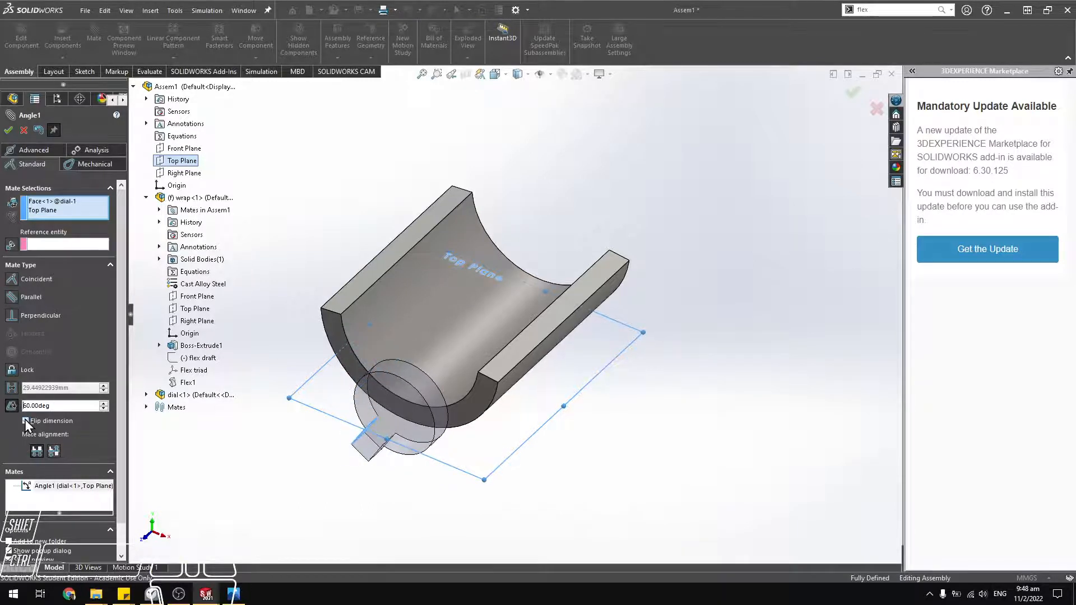
{"action": "left_click", "coordinate": [52, 453]}
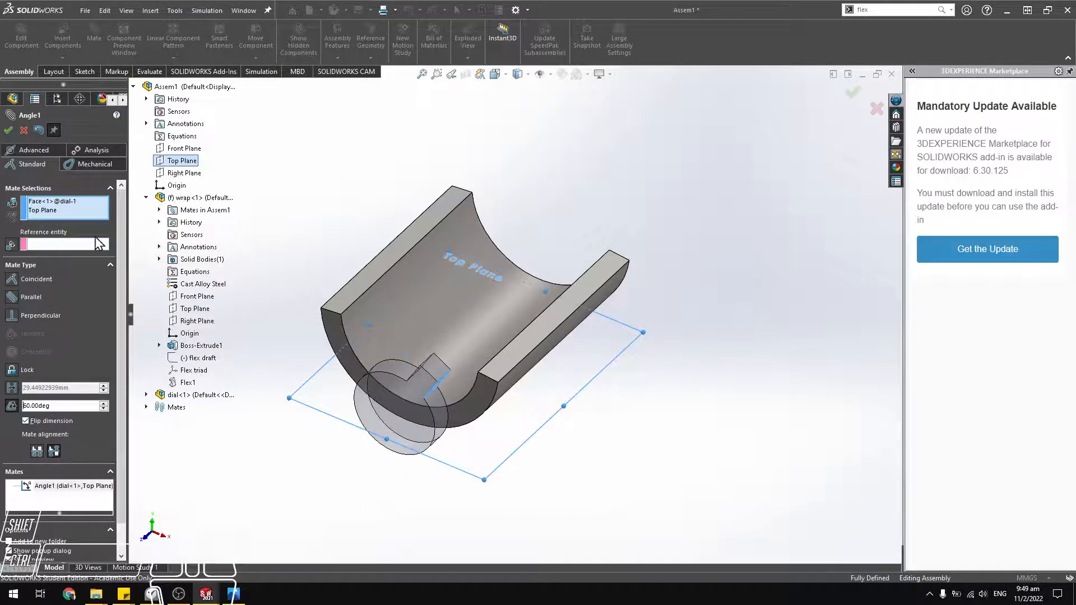
{"action": "left_click", "coordinate": [8, 130]}
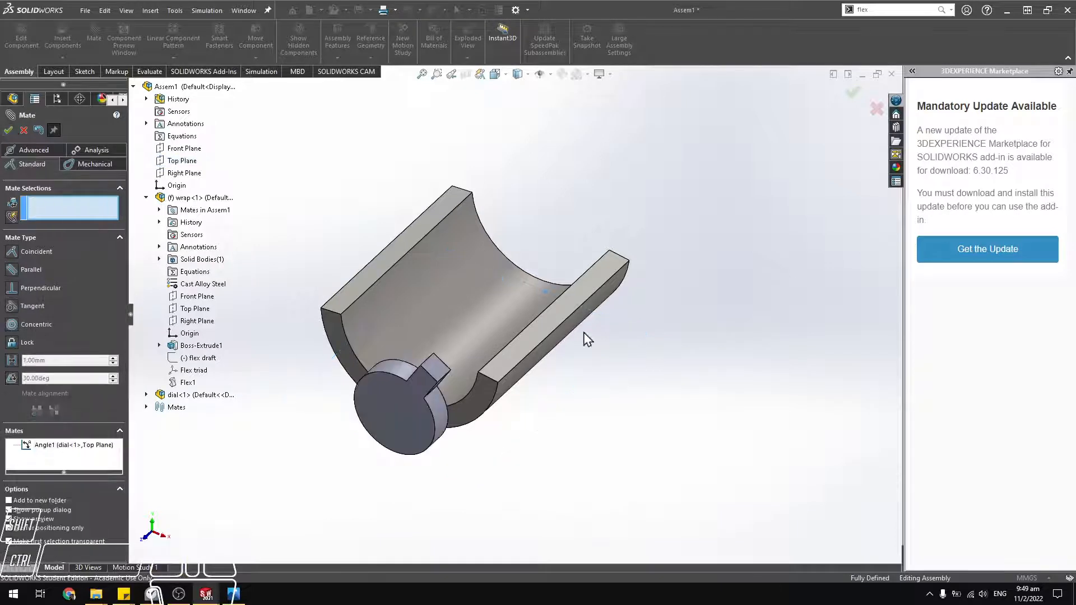
{"action": "middle_click_drag", "start_coordinate": [515, 442], "coordinate": [529, 430]}
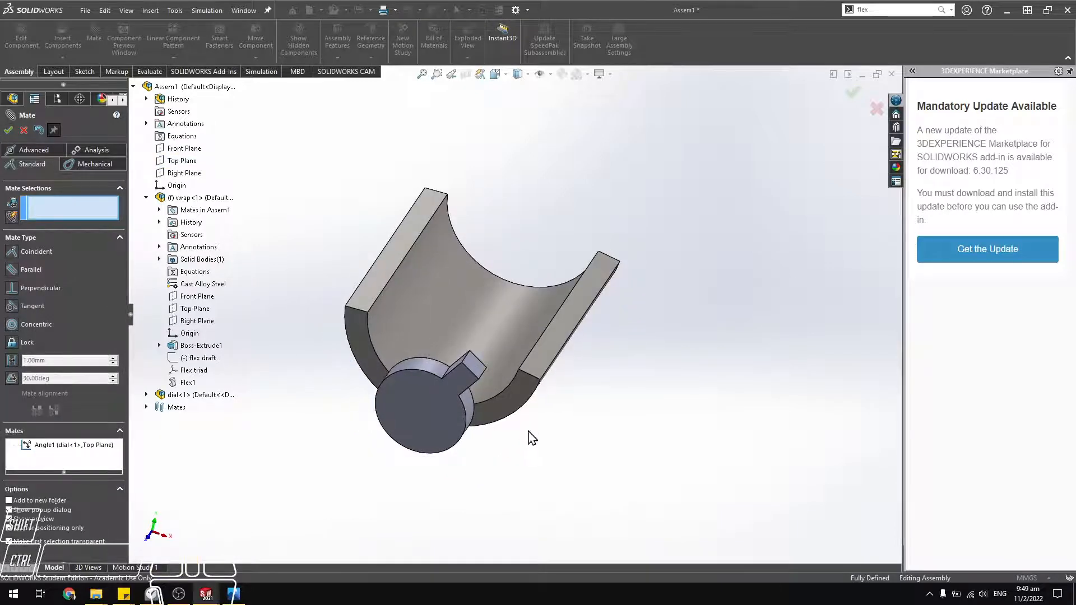
{"action": "left_click", "coordinate": [8, 130]}
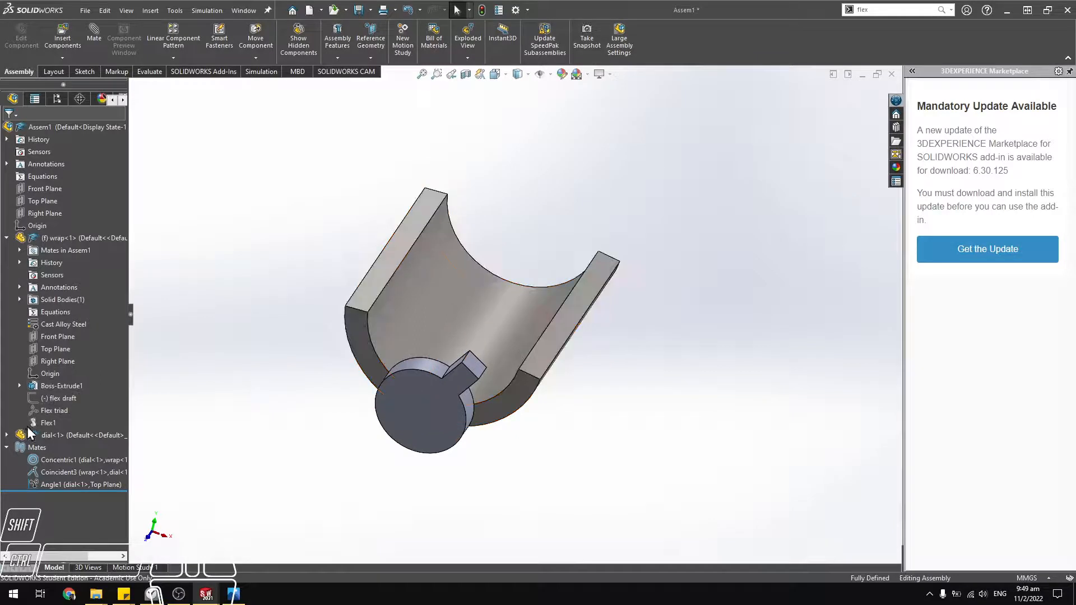
Open the wrap's flex draft sketch for editing in the assembly, saving the assembly as "assembly" along with all modified components.
{"action": "left_click", "coordinate": [39, 401]}
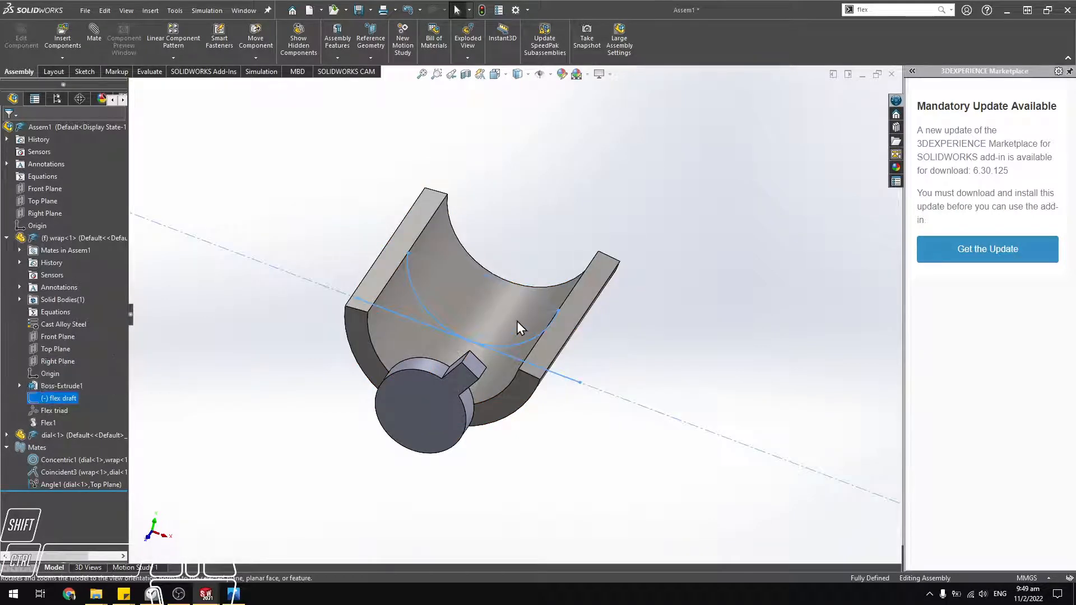
{"action": "middle_click_drag", "start_coordinate": [473, 387], "coordinate": [434, 368]}
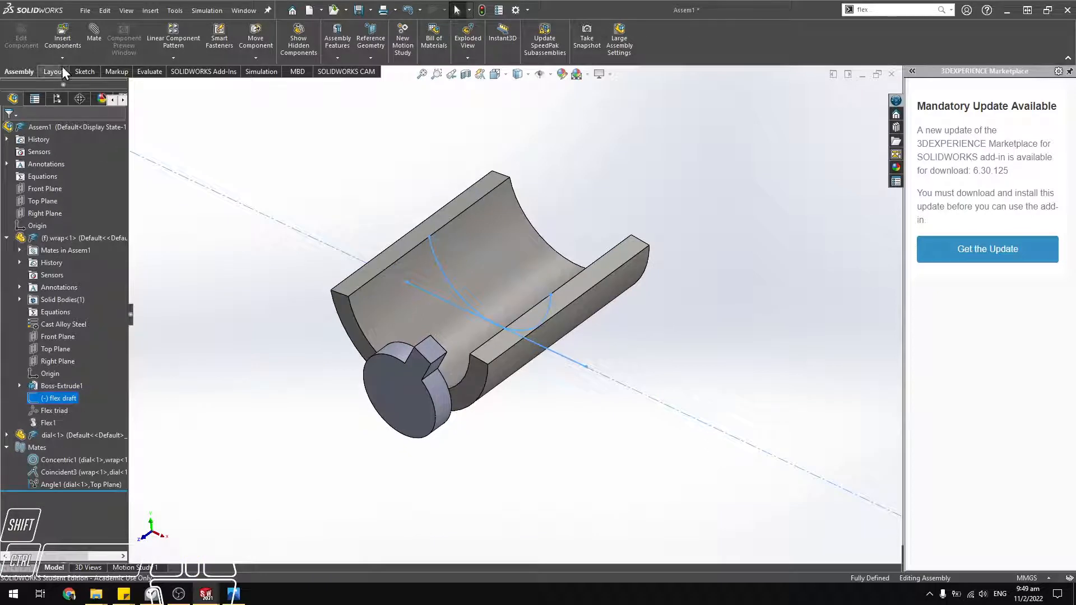
{"action": "right_click", "coordinate": [52, 397]}
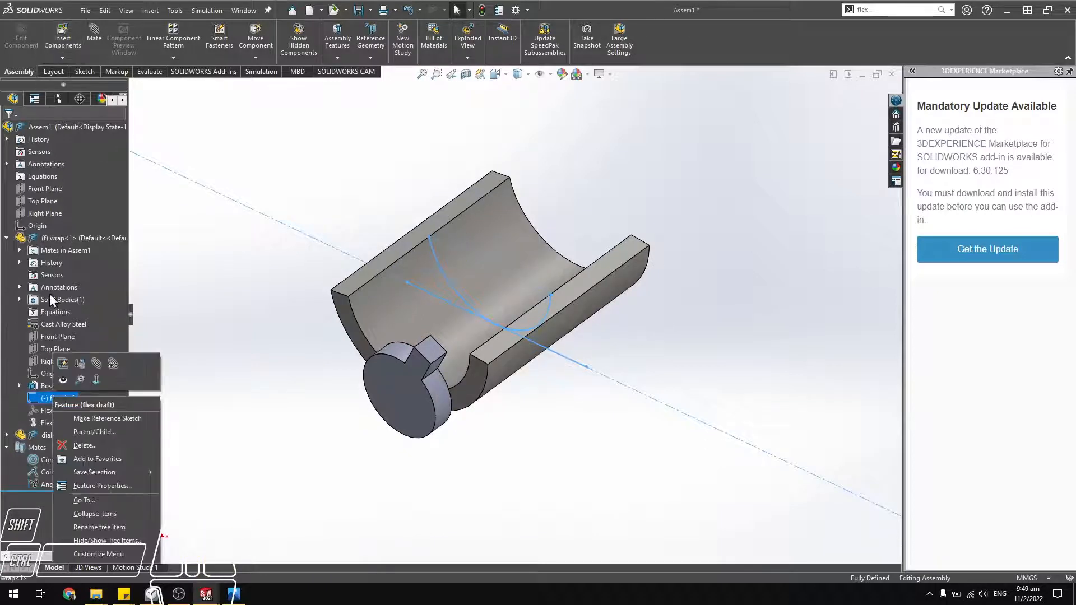
{"action": "left_click", "coordinate": [60, 364]}
{"action": "left_click", "coordinate": [557, 307]}
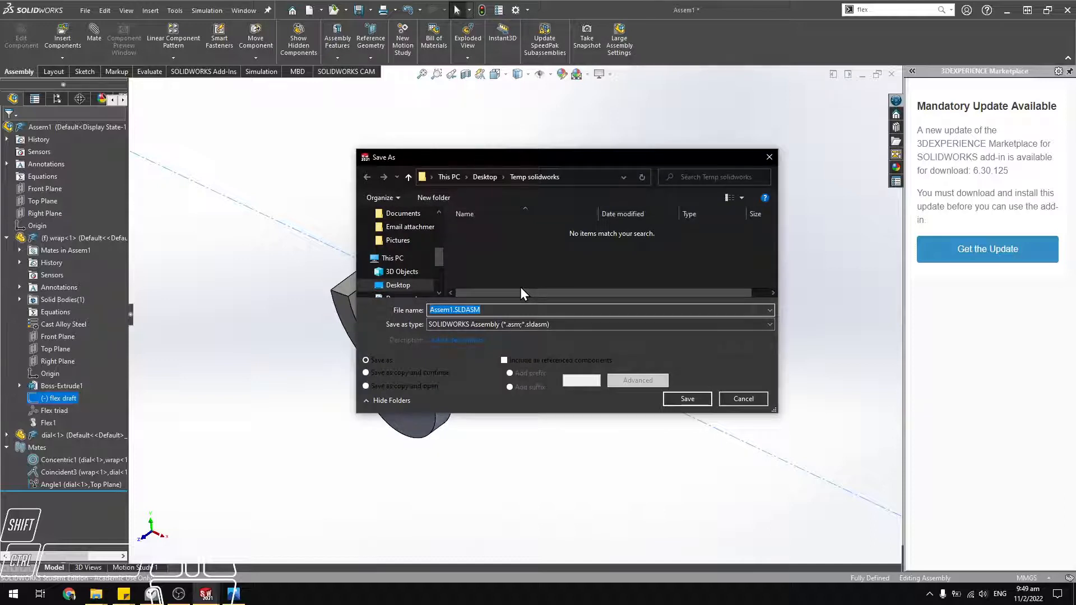
{"action": "type", "text": "assembly"}
{"action": "key", "text": "Return"}
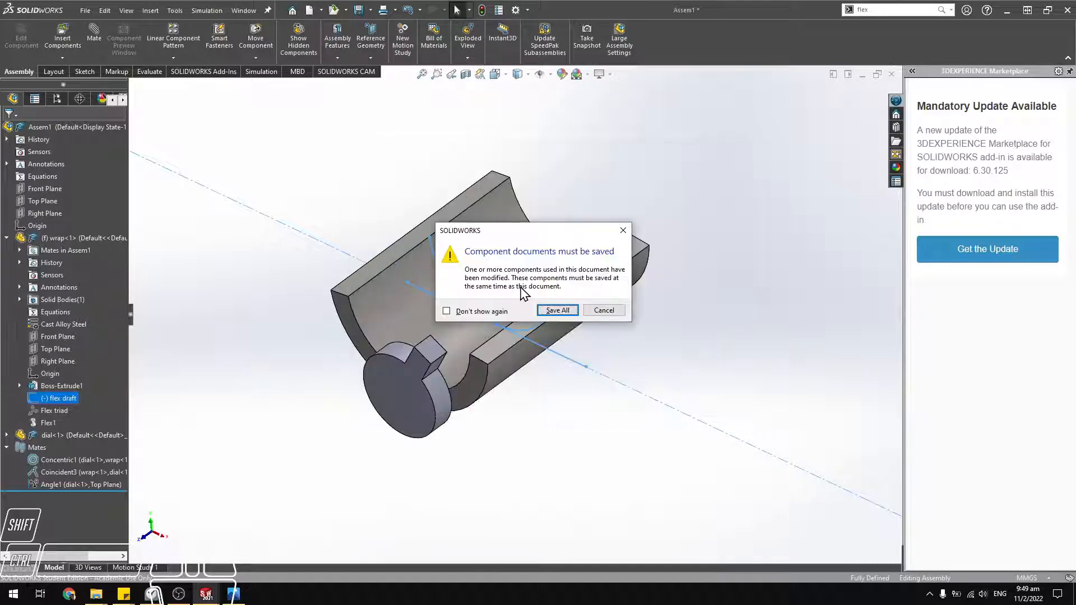
{"action": "left_click", "coordinate": [557, 310]}
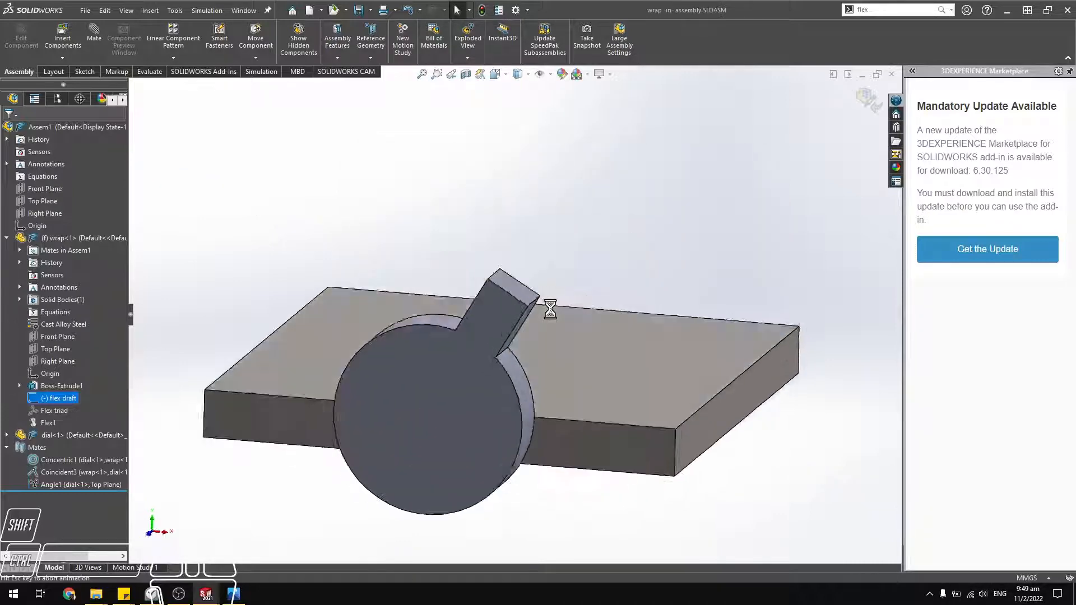
{"action": "middle_click_drag", "start_coordinate": [573, 320], "coordinate": [644, 239]}
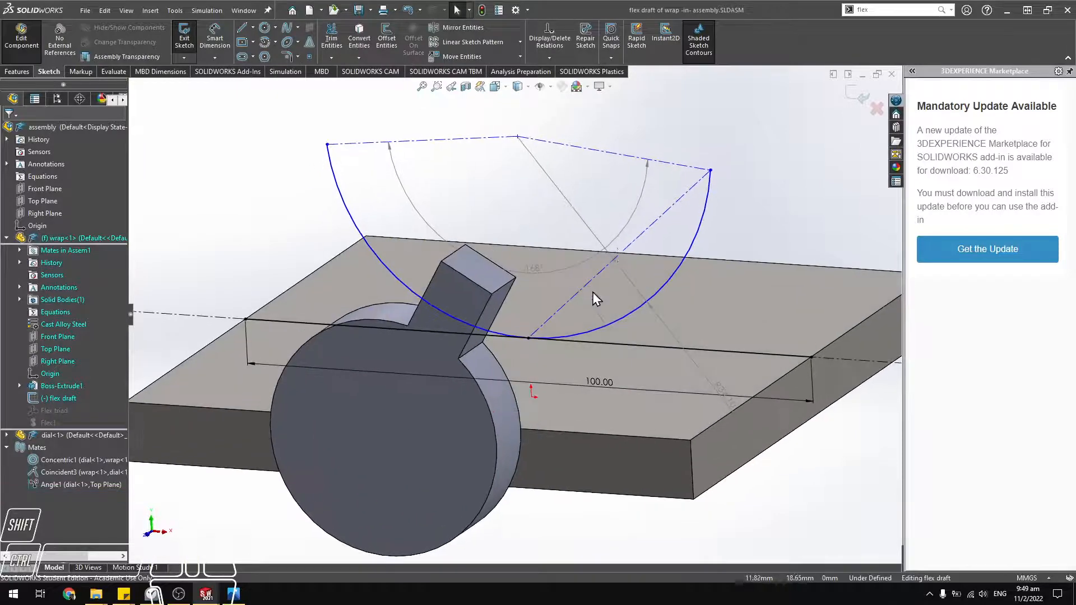
{"action": "left_click", "coordinate": [650, 228]}
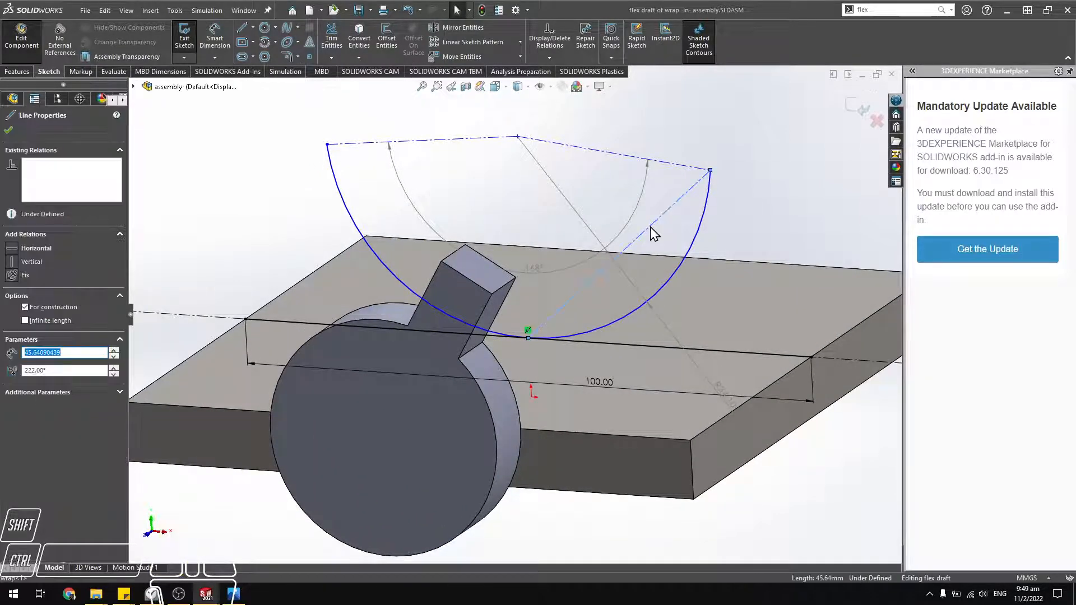
{"action": "middle_click_drag", "start_coordinate": [576, 377], "coordinate": [355, 329]}
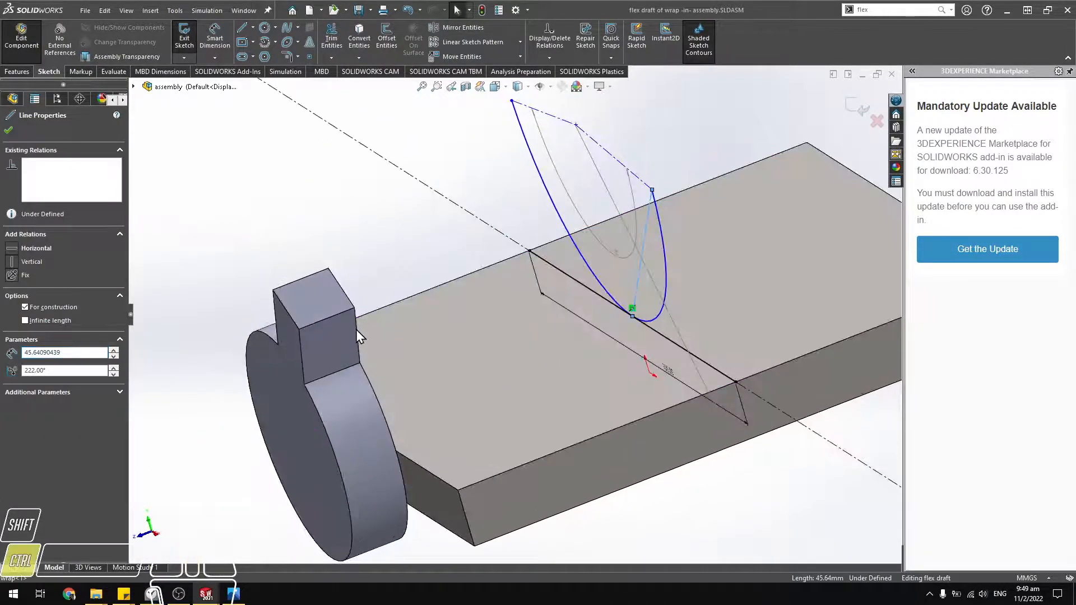
{"action": "key", "text": "Escape"}
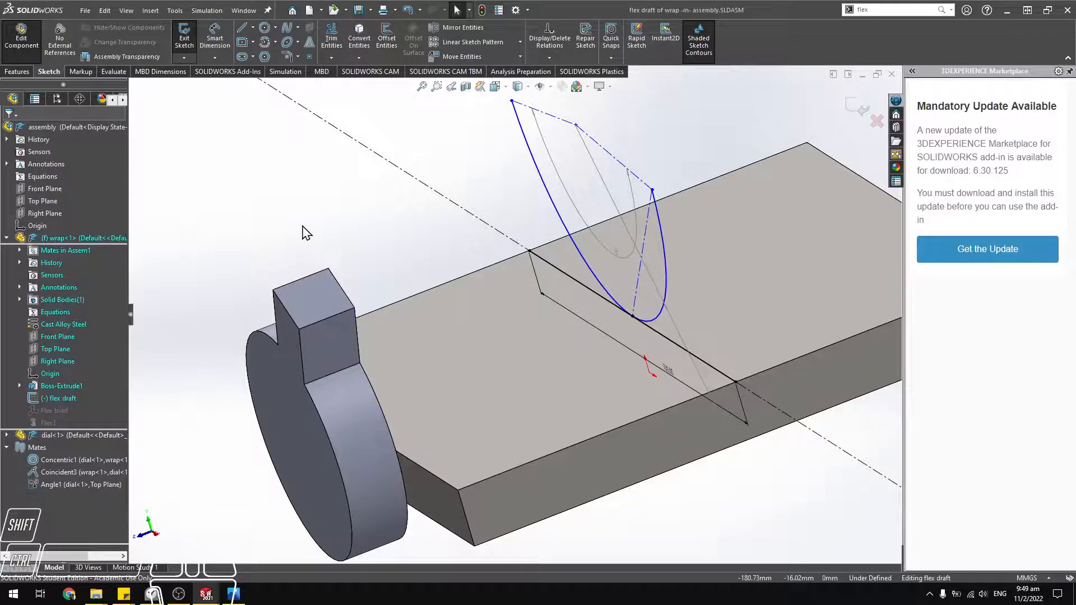
{"action": "left_click", "coordinate": [185, 34]}
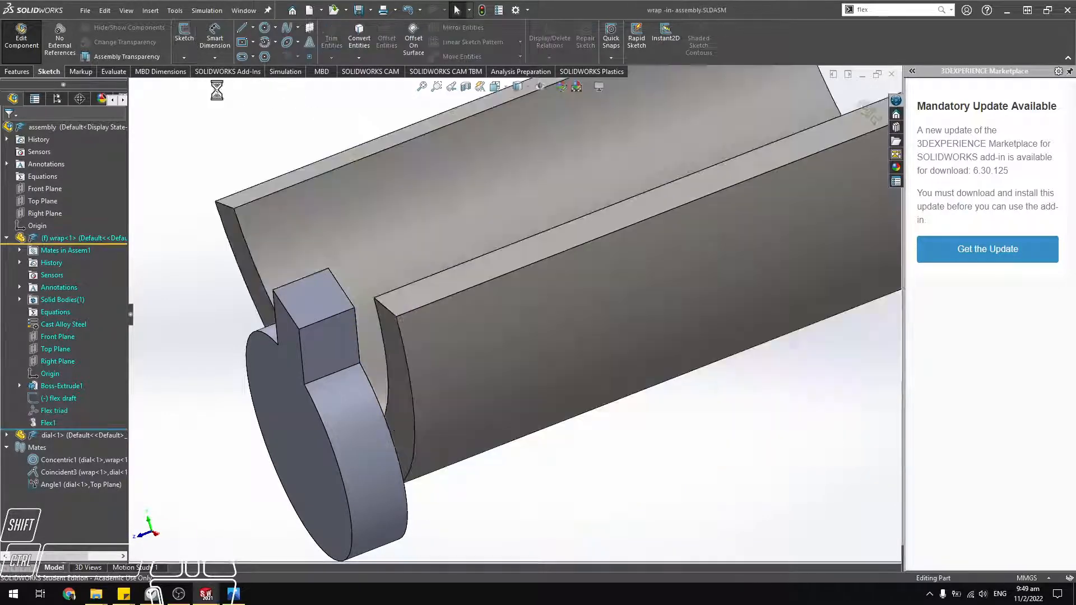
{"action": "left_click", "coordinate": [62, 399]}
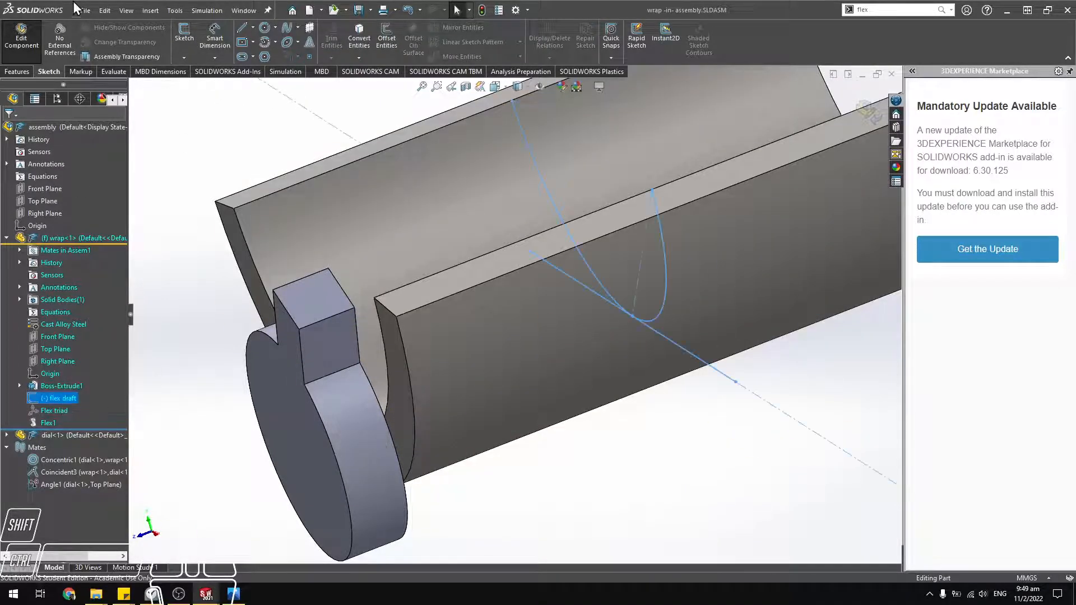
{"action": "left_click", "coordinate": [182, 36]}
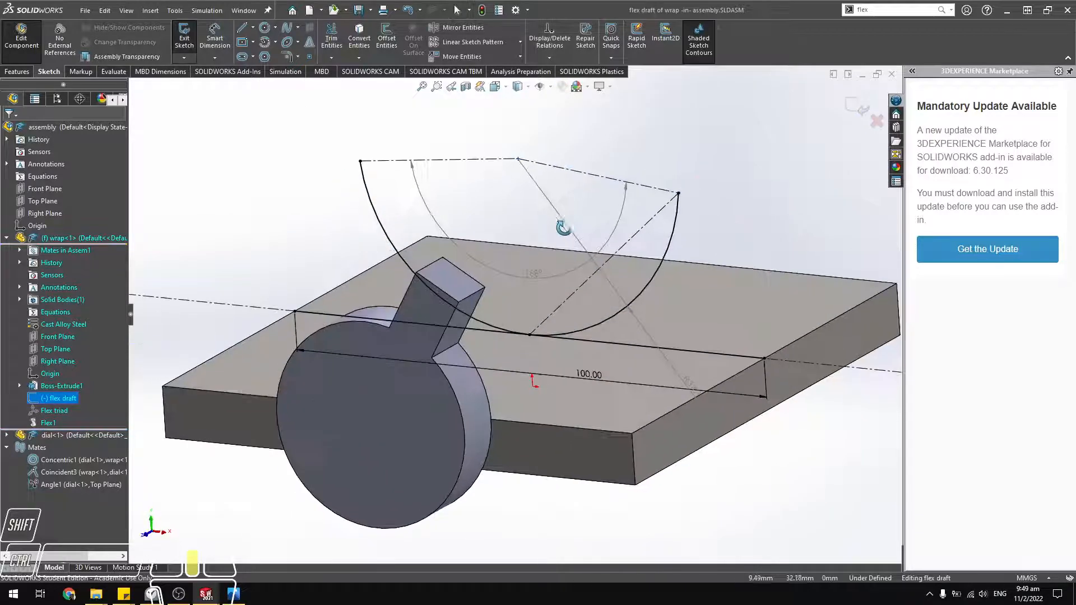
Try to make the construction line across the flex draft arc collinear with the side face of the dial's pointer tab.
{"action": "left_click", "coordinate": [573, 283]}
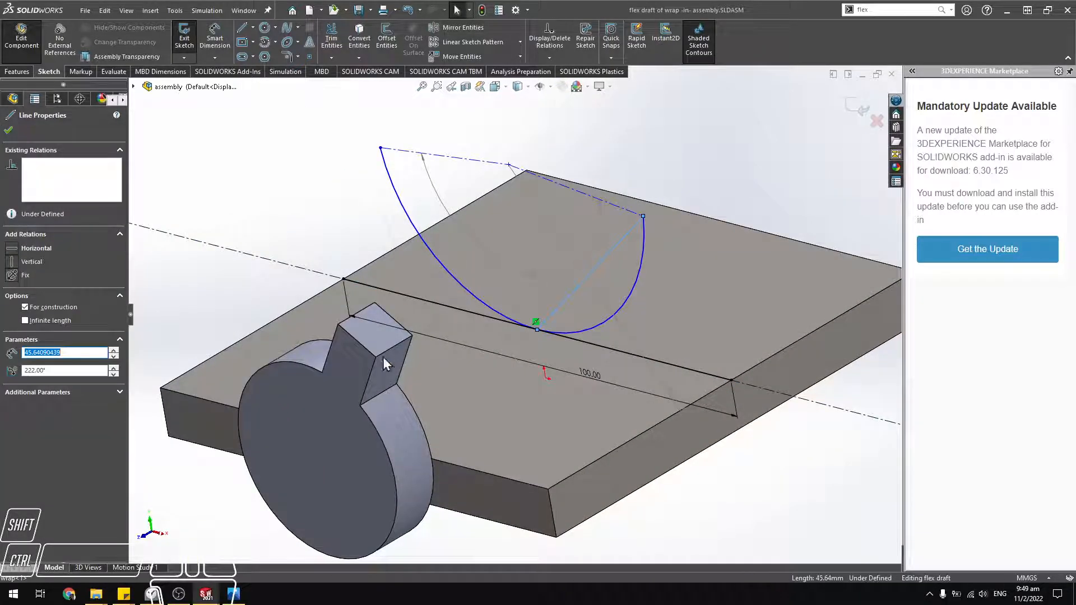
{"action": "left_click", "coordinate": [385, 375], "text": "ctrl"}
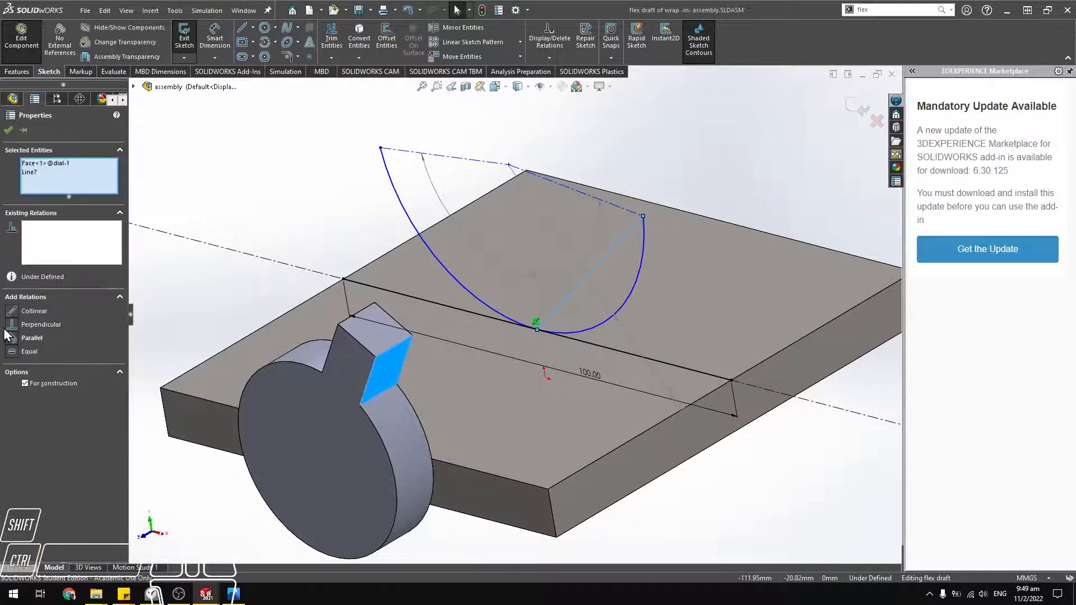
{"action": "left_click", "coordinate": [14, 314]}
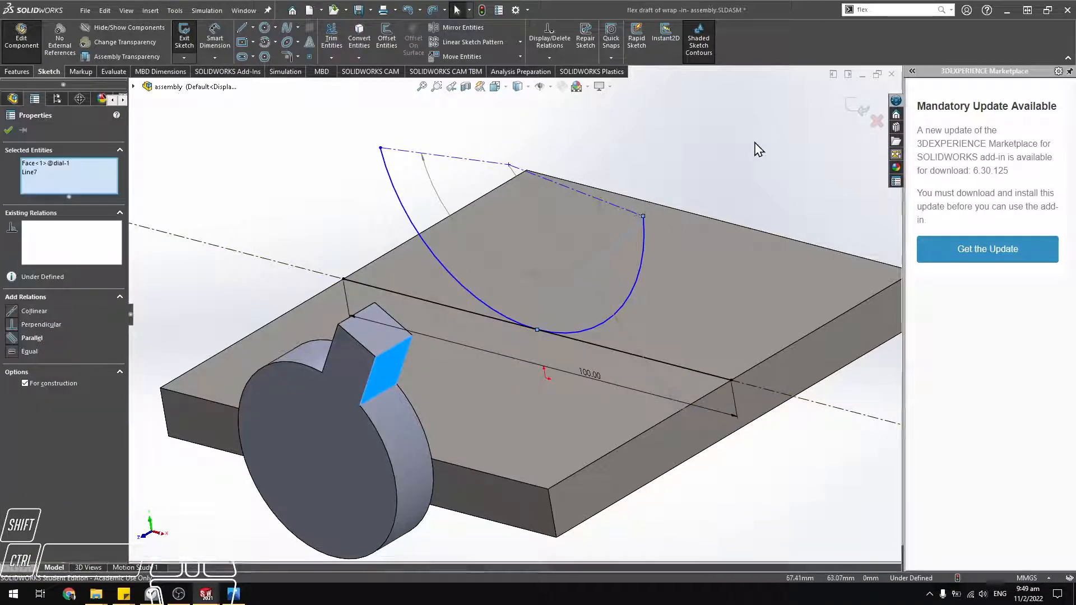
{"action": "key", "text": "Escape"}
Add a parallel relation between the construction line across the flex draft arc and the side edge of the dial's pointer tab.
{"action": "left_click", "coordinate": [634, 228]}
{"action": "middle_click_drag", "start_coordinate": [472, 328], "coordinate": [304, 348]}
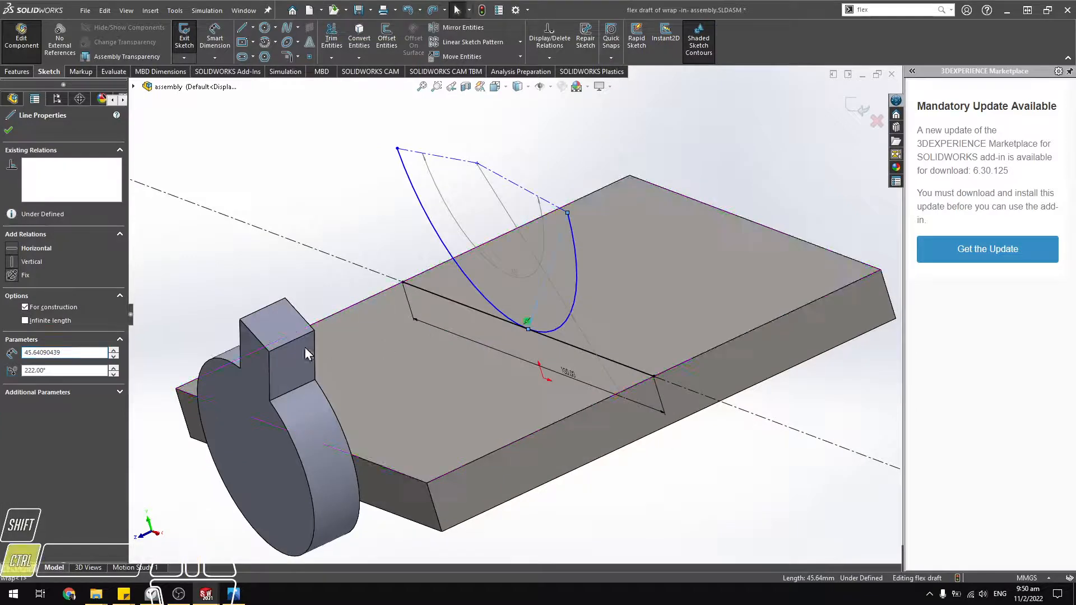
{"action": "left_click", "coordinate": [313, 348], "text": "ctrl"}
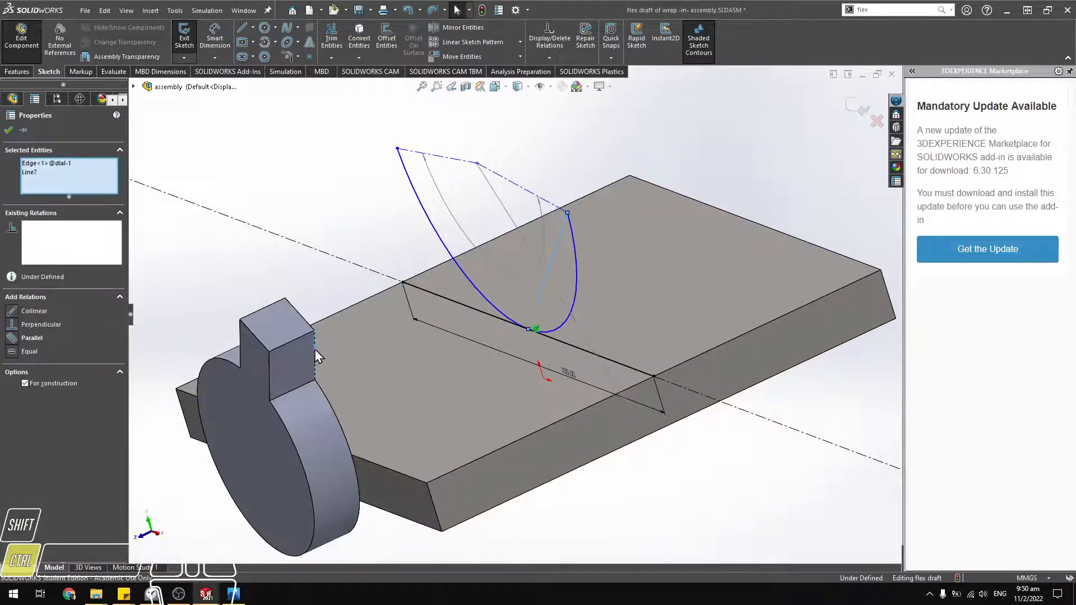
{"action": "left_click", "coordinate": [16, 337]}
{"action": "middle_click_drag", "start_coordinate": [420, 241], "coordinate": [474, 224]}
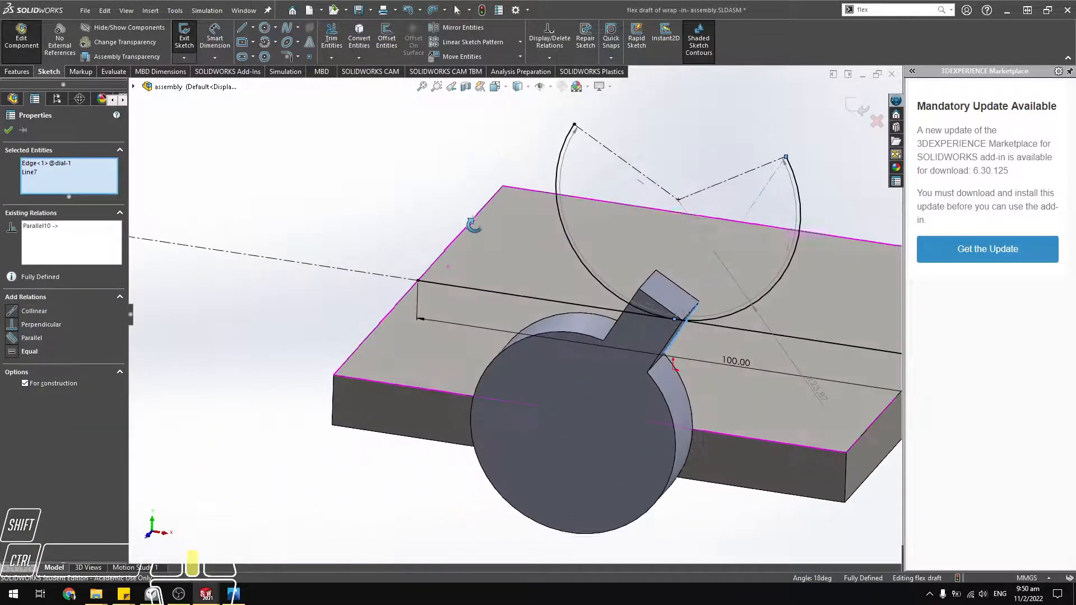
{"action": "left_click", "coordinate": [9, 130]}
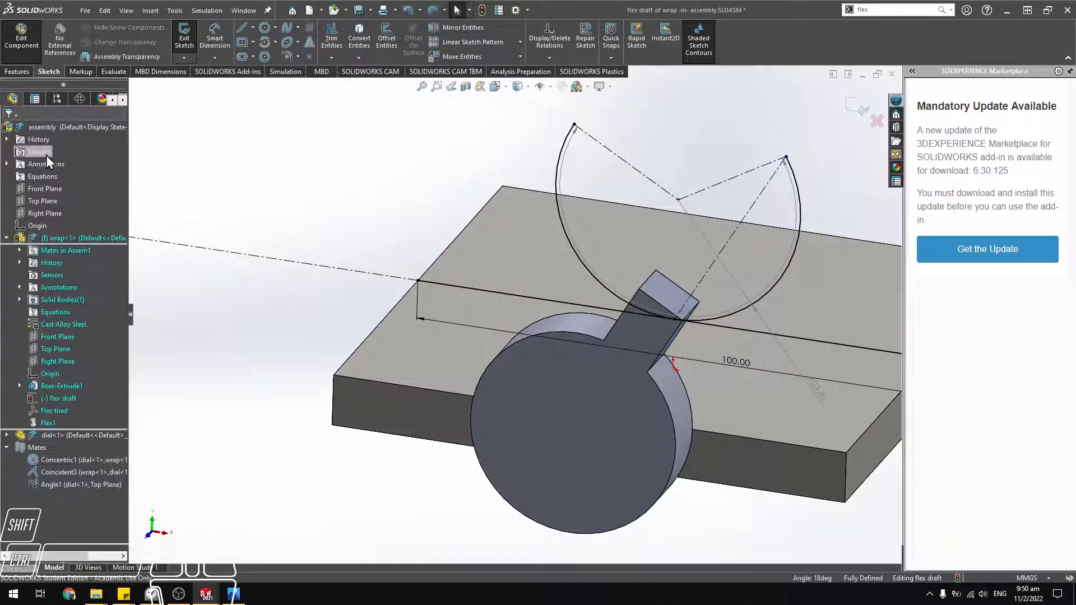
{"action": "middle_click_drag", "start_coordinate": [501, 181], "coordinate": [556, 198]}
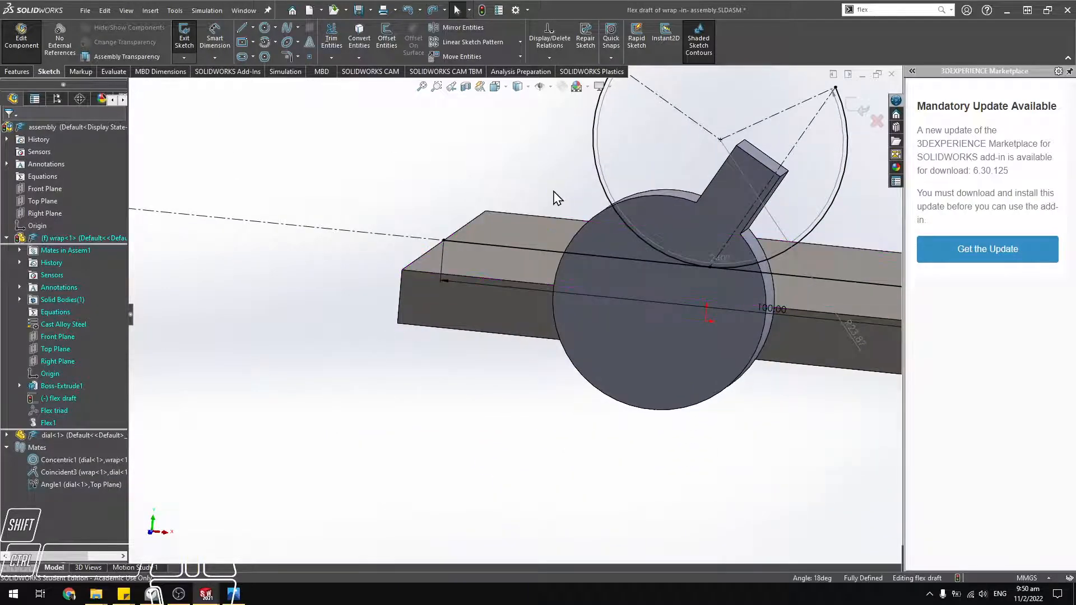
Exit the flex draft sketch and finish editing the wrap component to return to the assembly.
{"action": "left_click", "coordinate": [187, 30]}
{"action": "scroll", "coordinate": [610, 225], "scroll_direction": "down", "scroll_amount": 5}
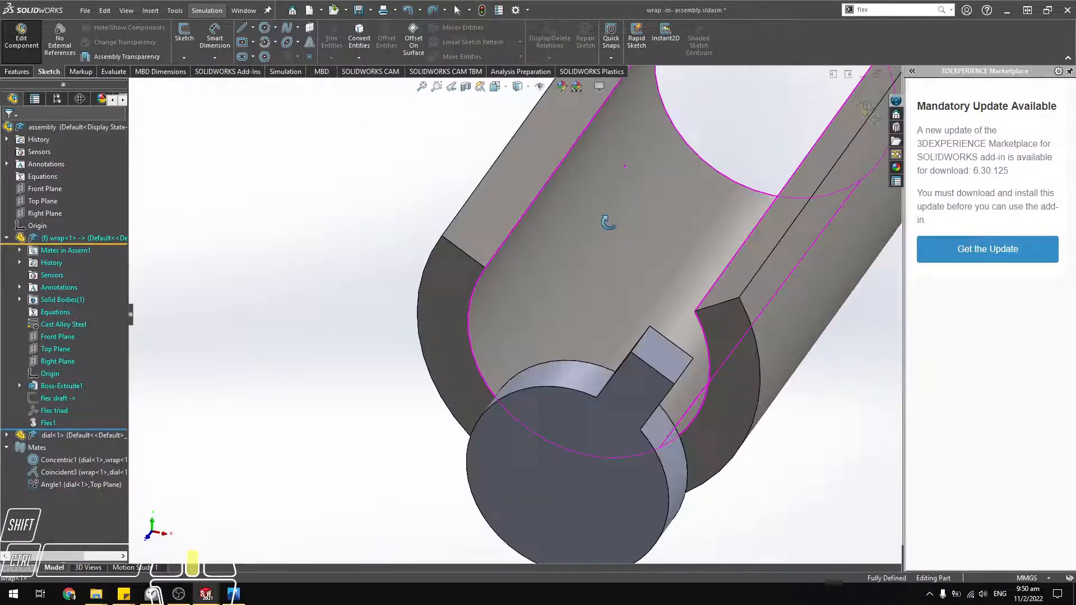
{"action": "scroll", "coordinate": [478, 295], "scroll_direction": "up", "scroll_amount": 2}
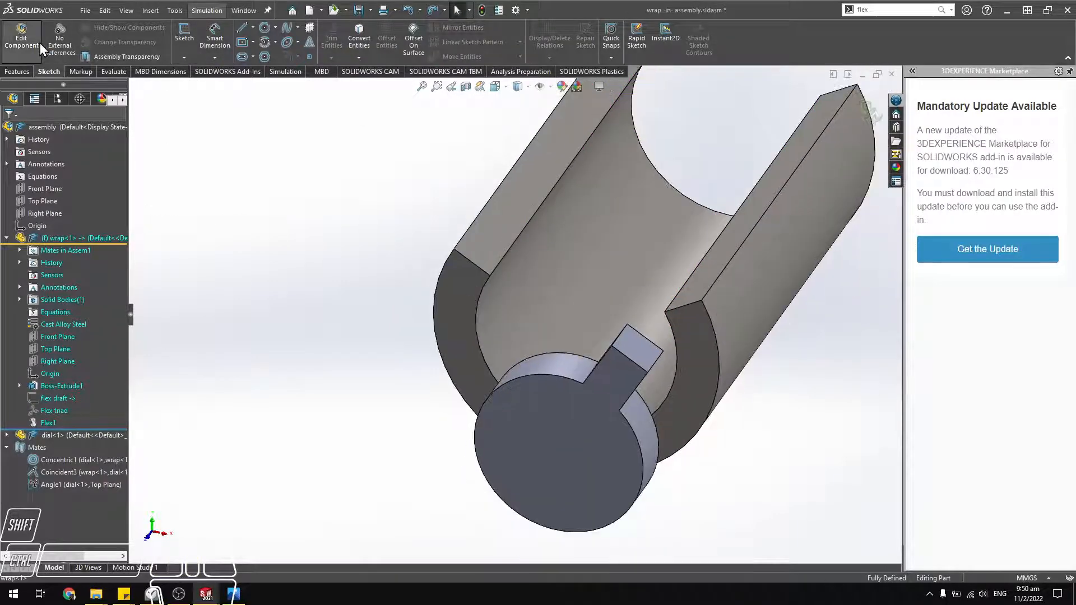
{"action": "left_click", "coordinate": [21, 35]}
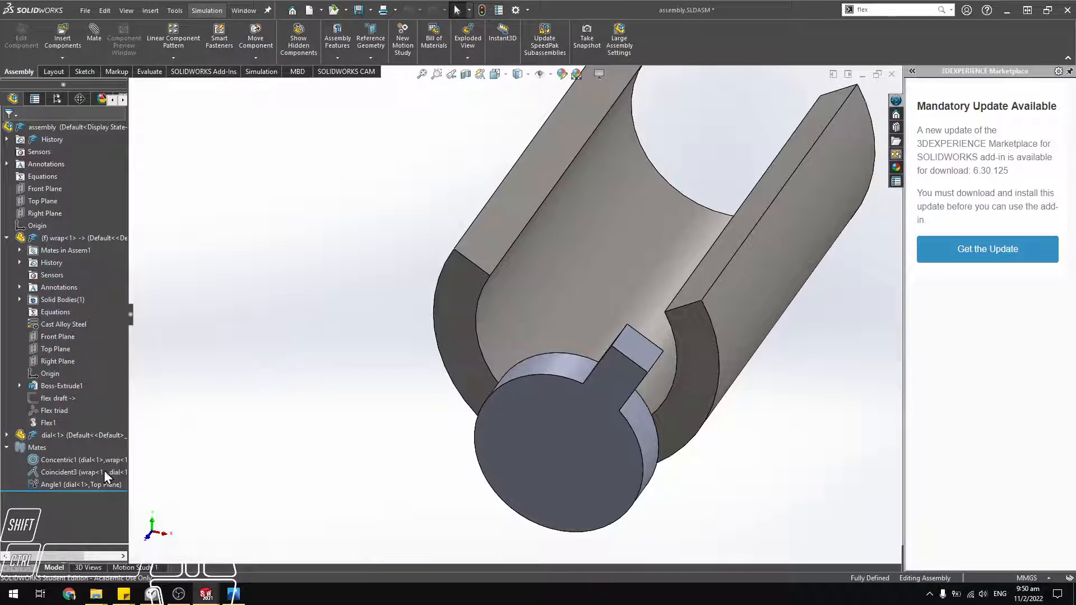
Edit the dial's angle mate and set its angle to 89 degrees.
{"action": "left_click", "coordinate": [48, 484]}
{"action": "right_click", "coordinate": [48, 484]}
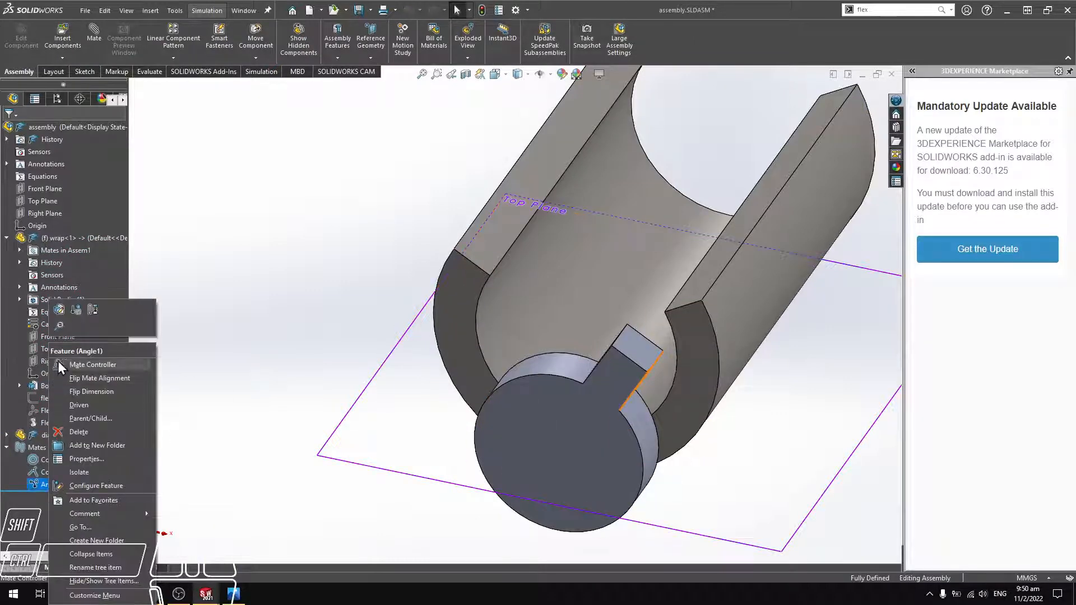
{"action": "left_click", "coordinate": [59, 311]}
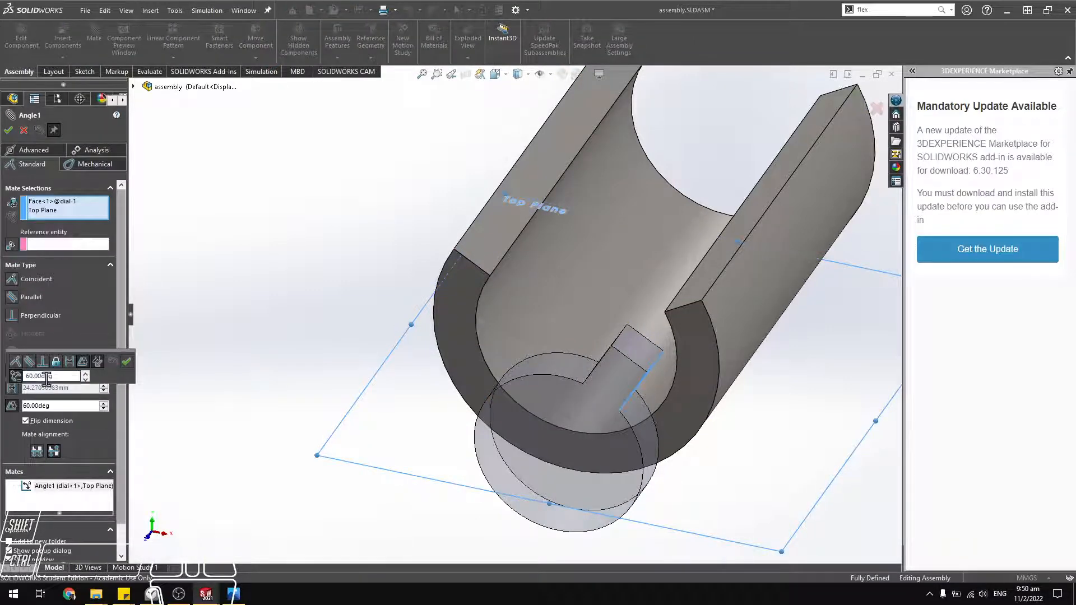
{"action": "left_click", "coordinate": [60, 376]}
{"action": "double_click", "coordinate": [60, 376]}
{"action": "type", "text": "89"}
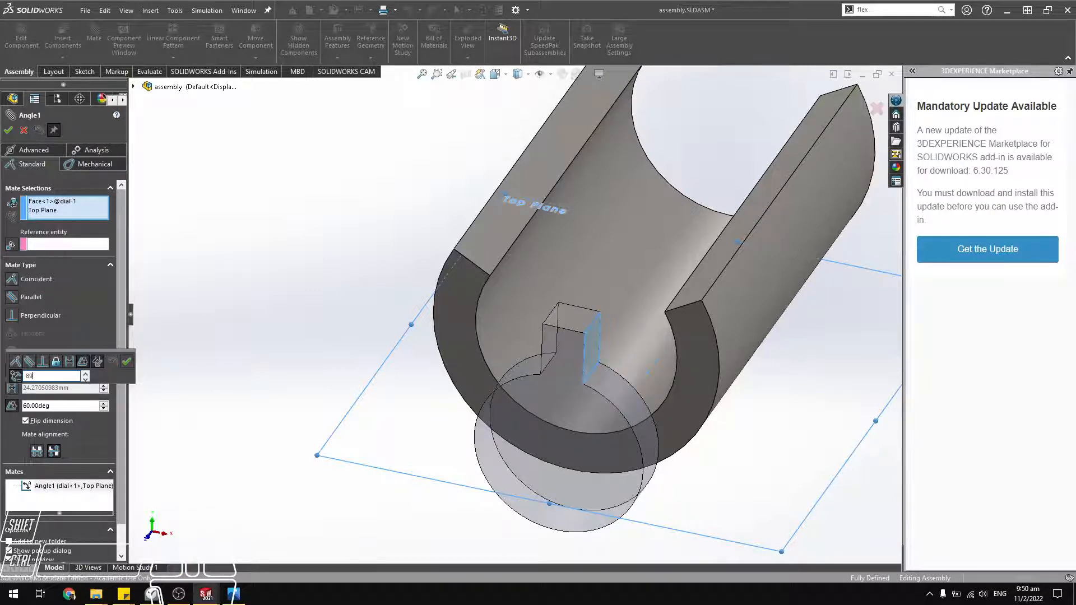
{"action": "key", "text": "Return"}
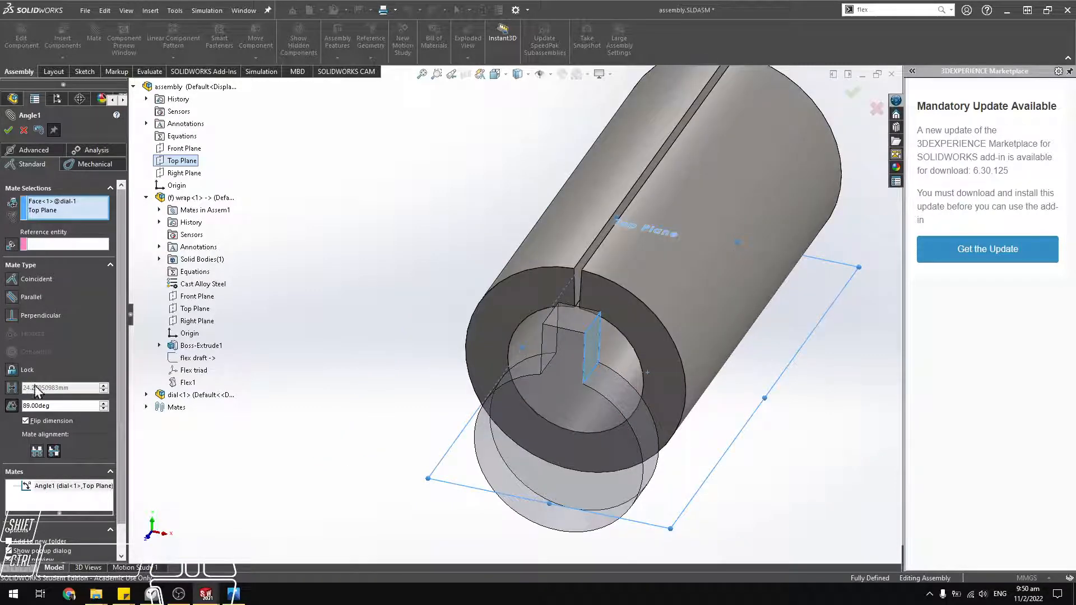
Lower the dial's angle mate to 88 and to 1 degree, finish the mate edit, and rebuild the assembly.
{"action": "left_click", "coordinate": [107, 409]}
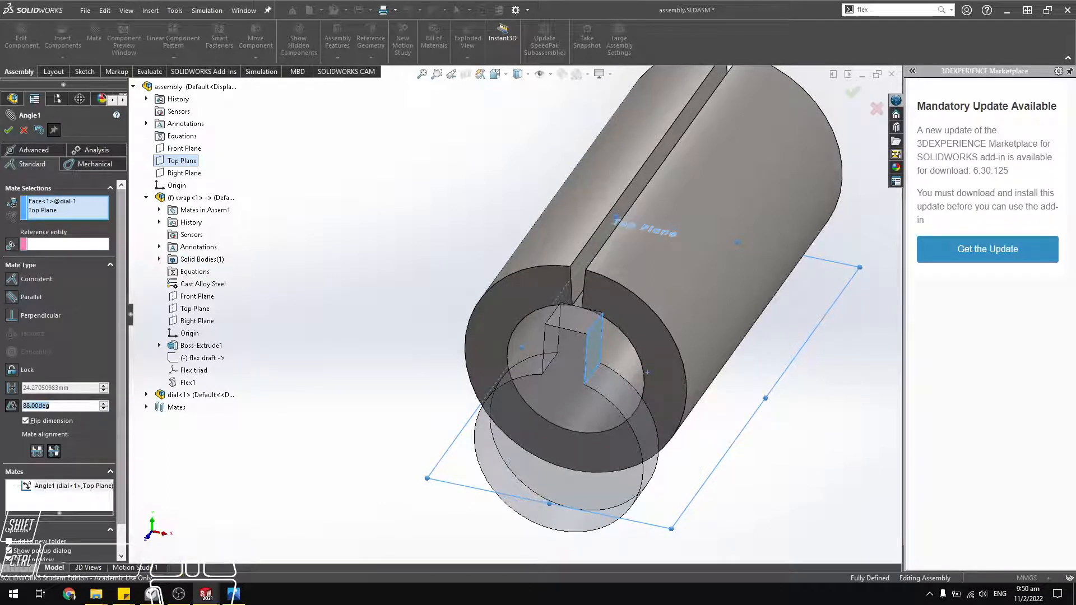
{"action": "type", "text": "1"}
{"action": "key", "text": "Return"}
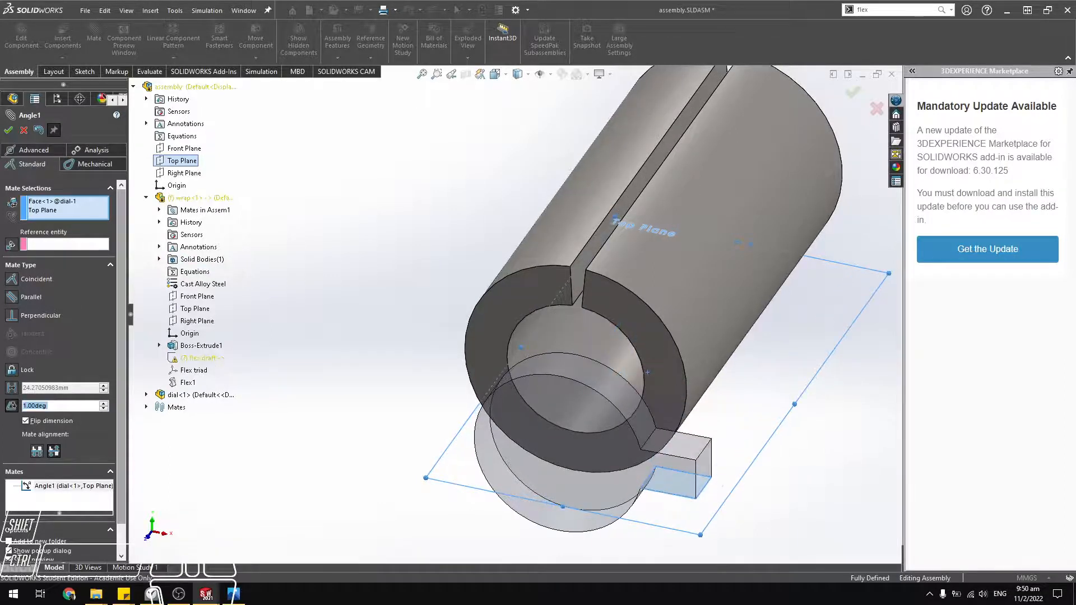
{"action": "left_click", "coordinate": [10, 130]}
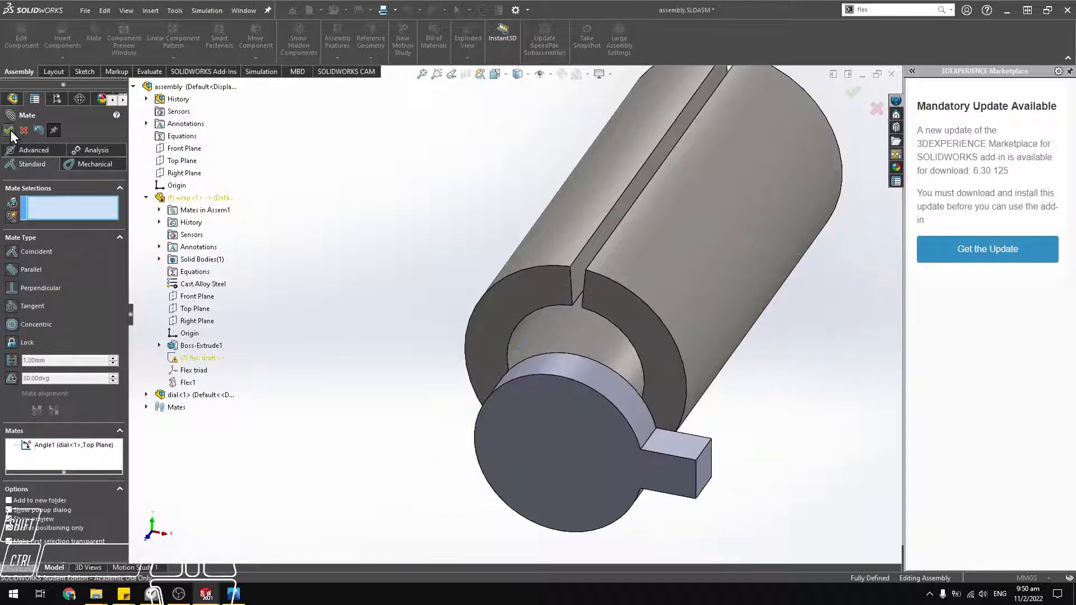
{"action": "left_click", "coordinate": [10, 130]}
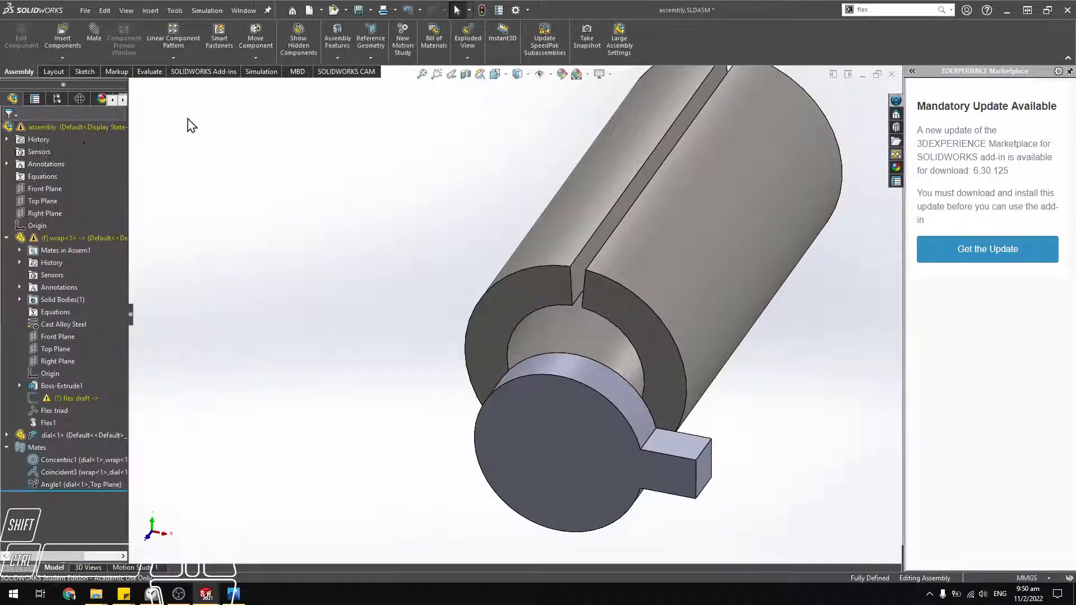
{"action": "left_click", "coordinate": [482, 9]}
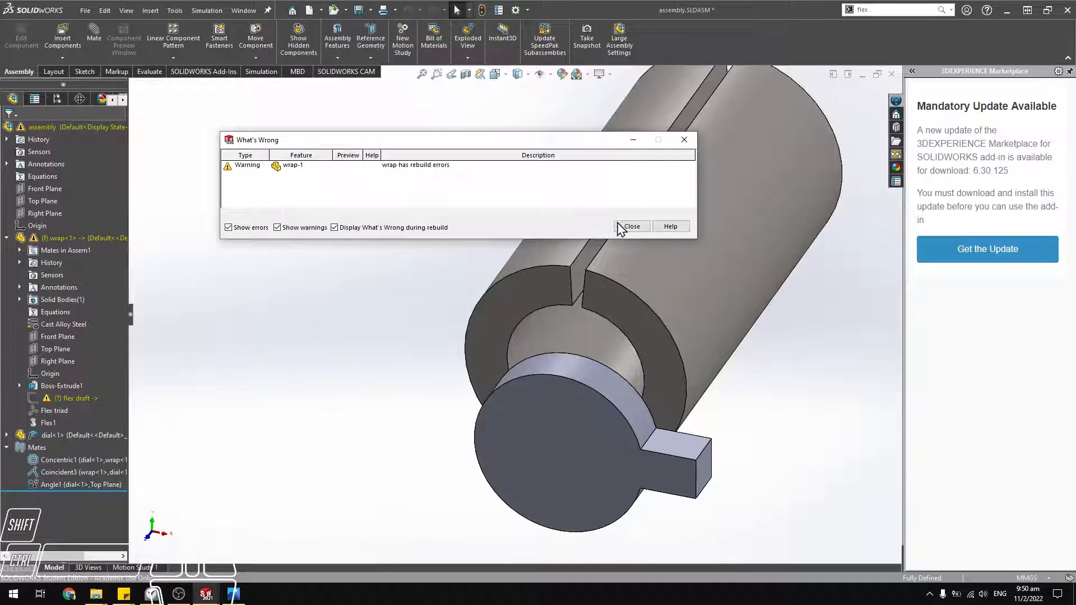
{"action": "left_click", "coordinate": [632, 226]}
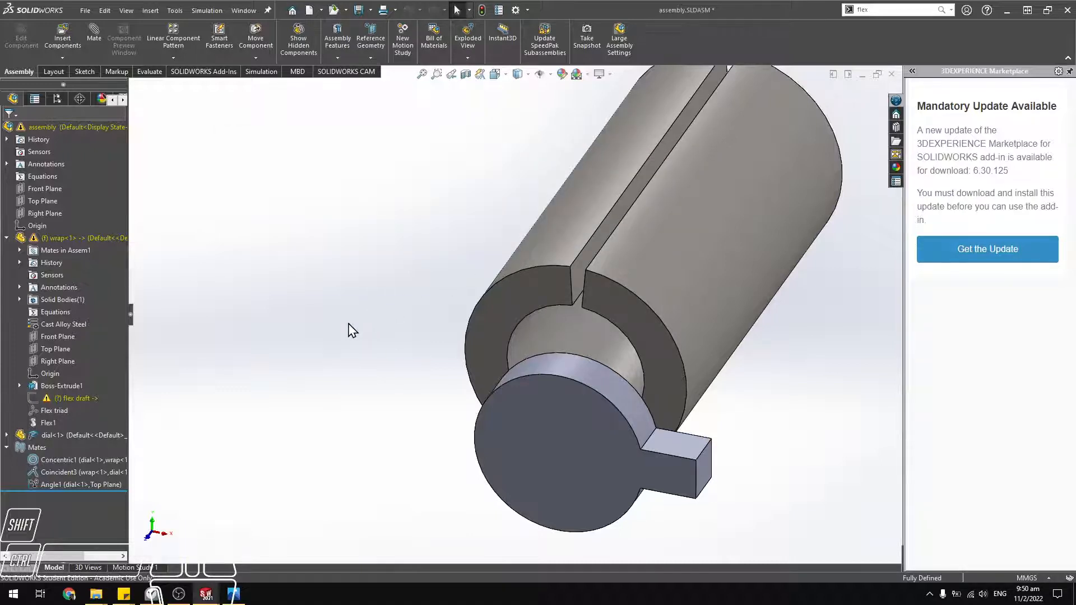
Set the dial's angle mate to 15 degrees, finish the mate edit, and rebuild the assembly.
{"action": "left_click", "coordinate": [75, 483]}
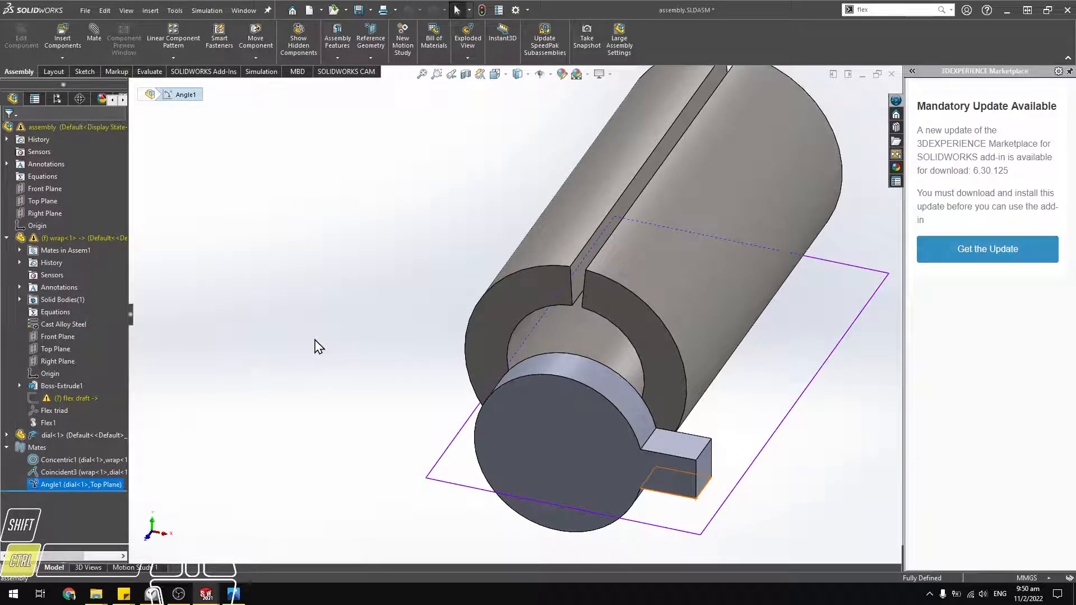
{"action": "left_click", "coordinate": [220, 209]}
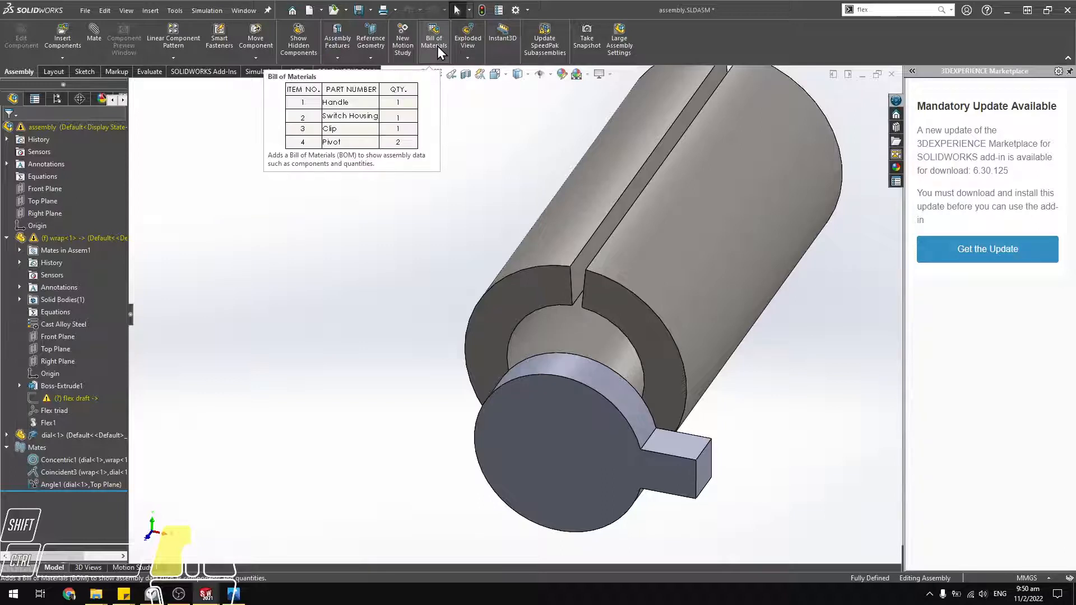
{"action": "left_click", "coordinate": [102, 485]}
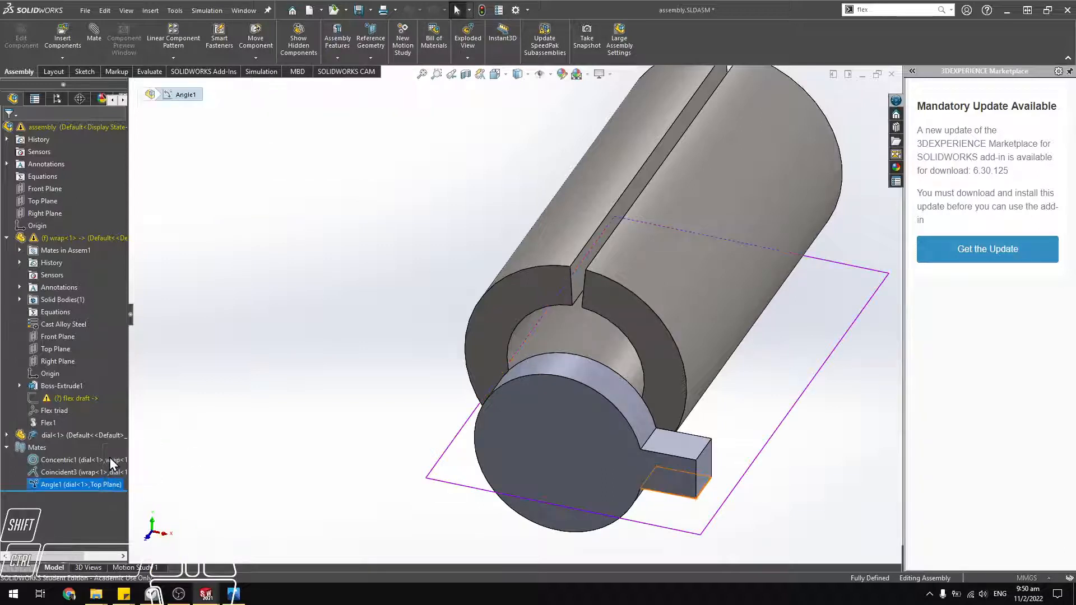
{"action": "left_click", "coordinate": [110, 457]}
{"action": "left_click", "coordinate": [25, 405]}
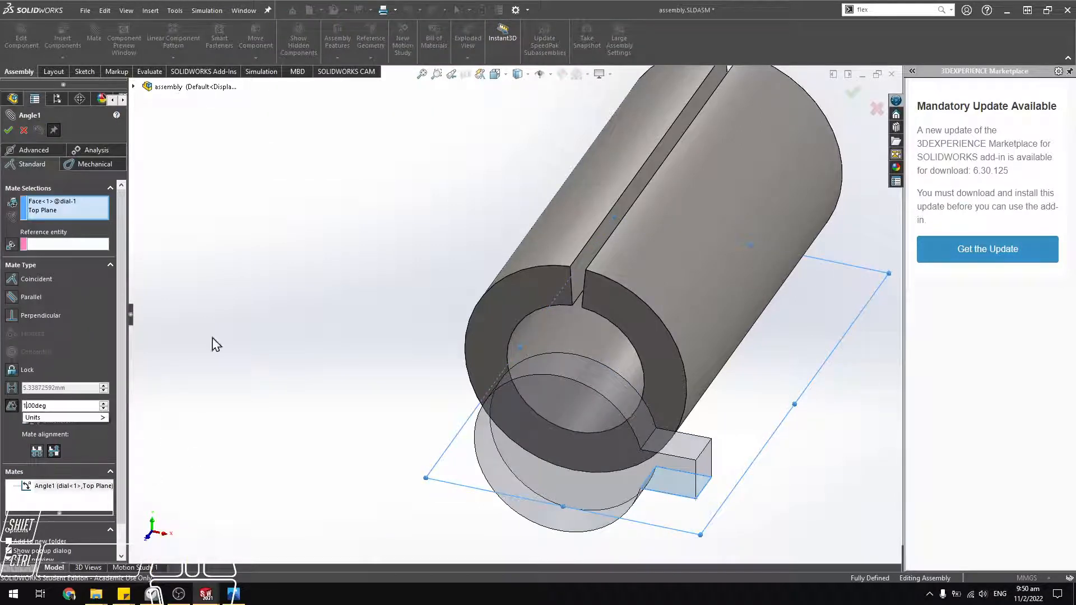
{"action": "type", "text": "5"}
{"action": "key", "text": "Return"}
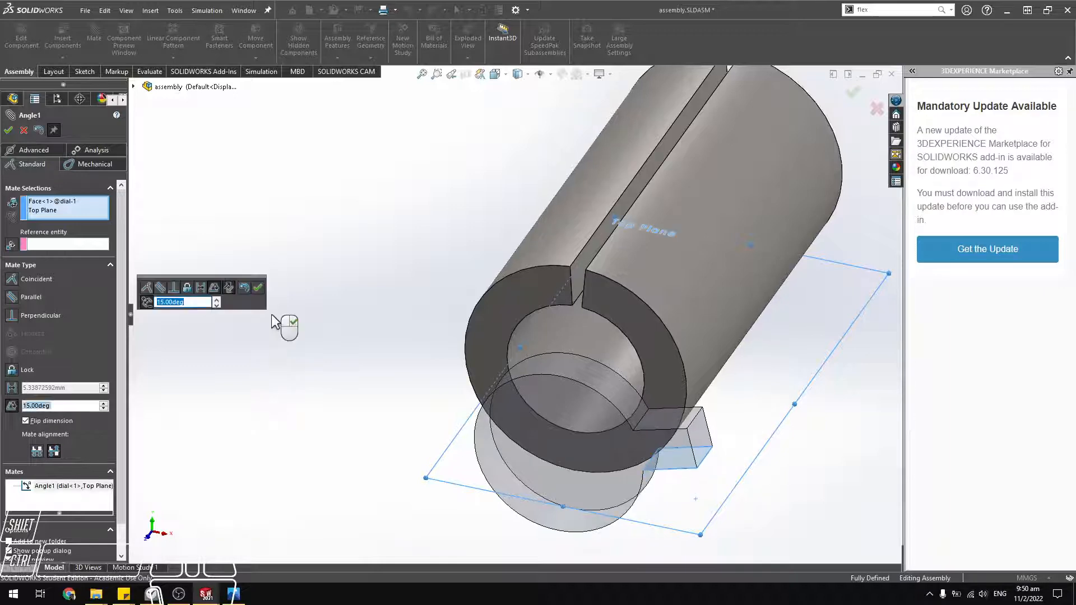
{"action": "left_click", "coordinate": [8, 130]}
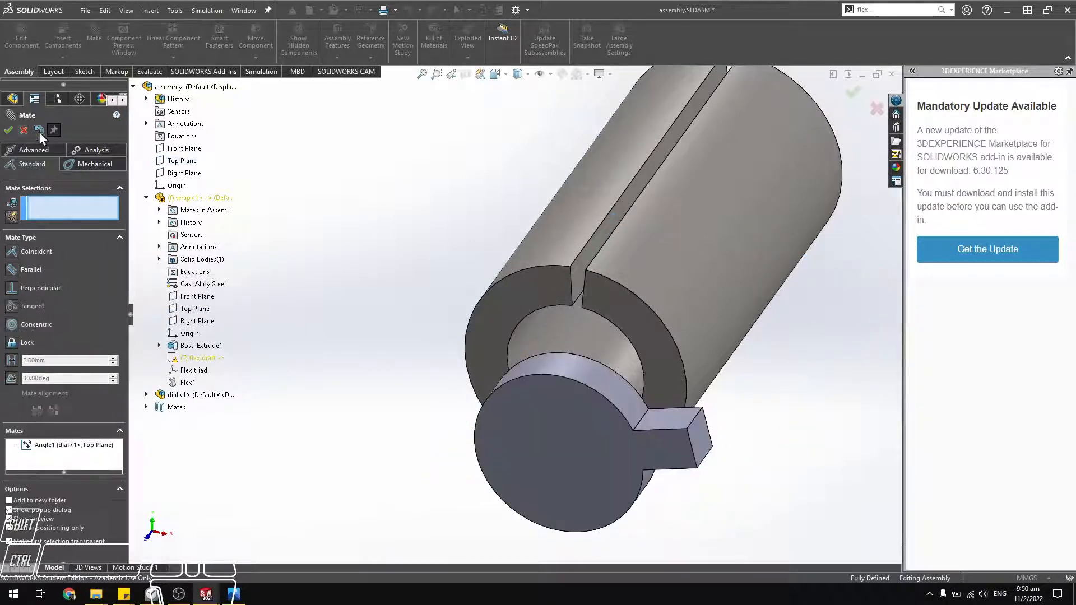
{"action": "left_click", "coordinate": [9, 130]}
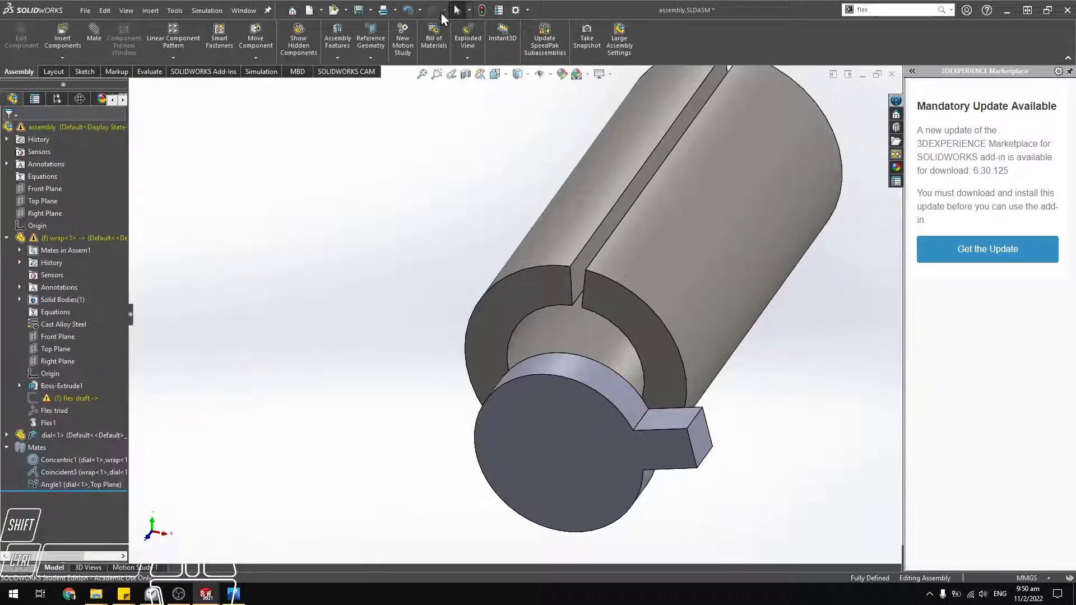
{"action": "left_click", "coordinate": [479, 11]}
{"action": "left_click", "coordinate": [634, 223]}
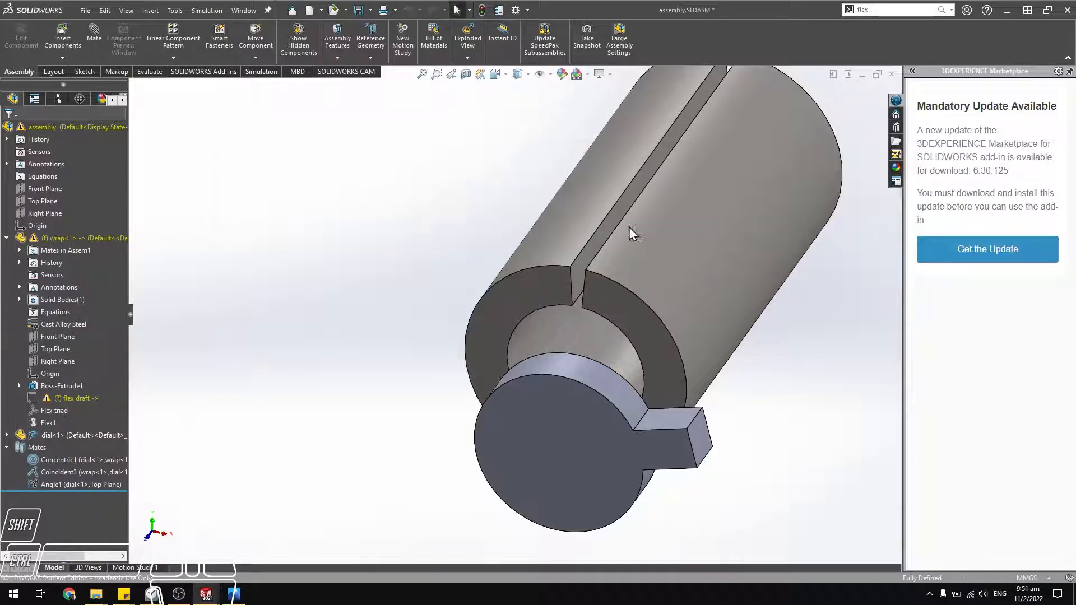
Reopen the dial's angle mate for editing and set its angle to 60 degrees.
{"action": "right_click", "coordinate": [83, 483]}
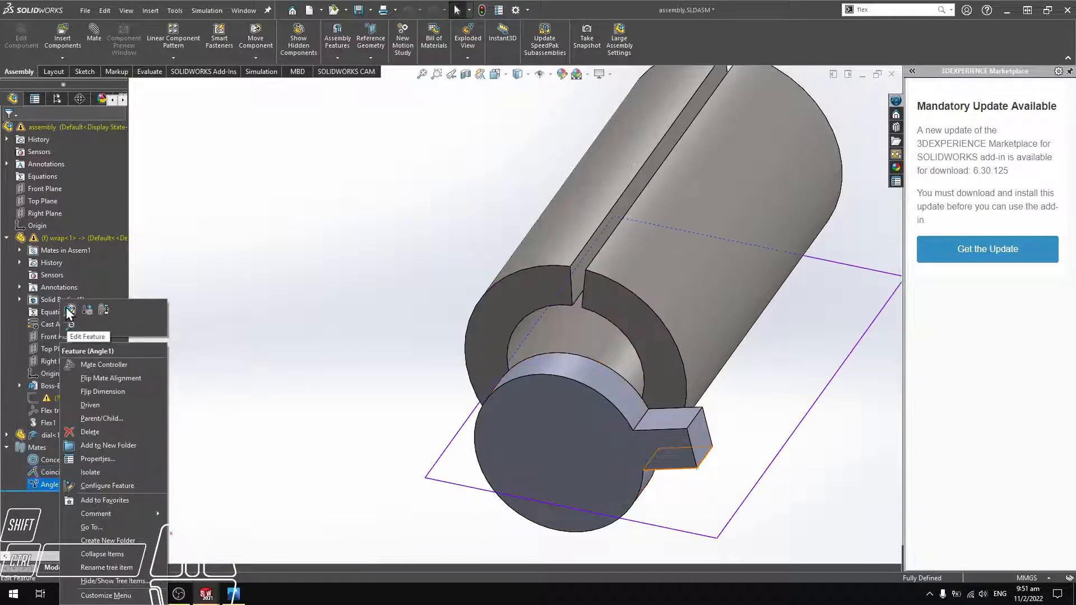
{"action": "left_click", "coordinate": [67, 312]}
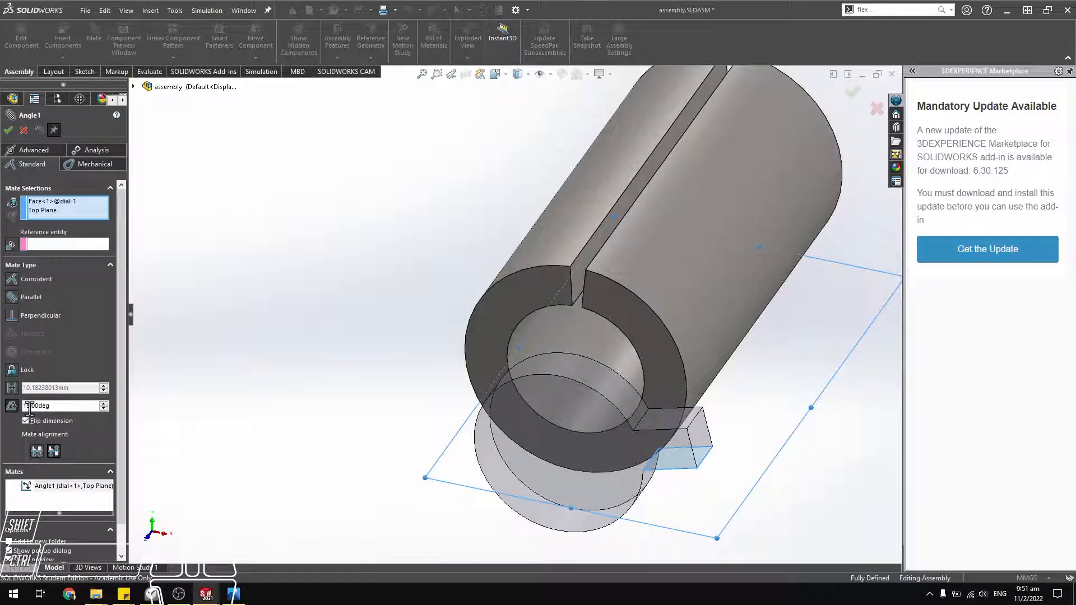
{"action": "double_click", "coordinate": [31, 405]}
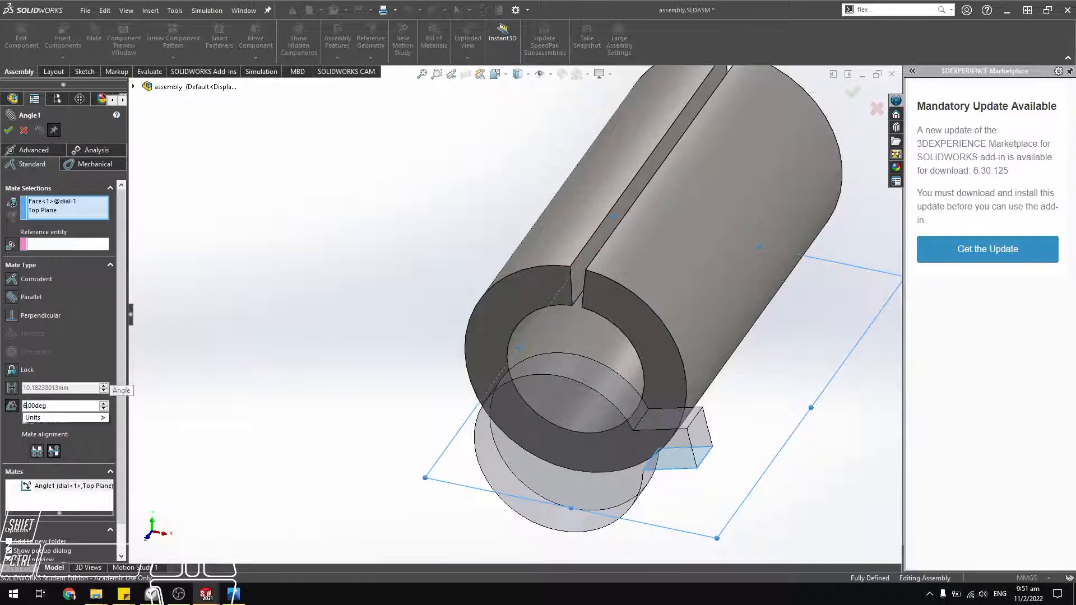
{"action": "type", "text": "60"}
{"action": "key", "text": "Return"}
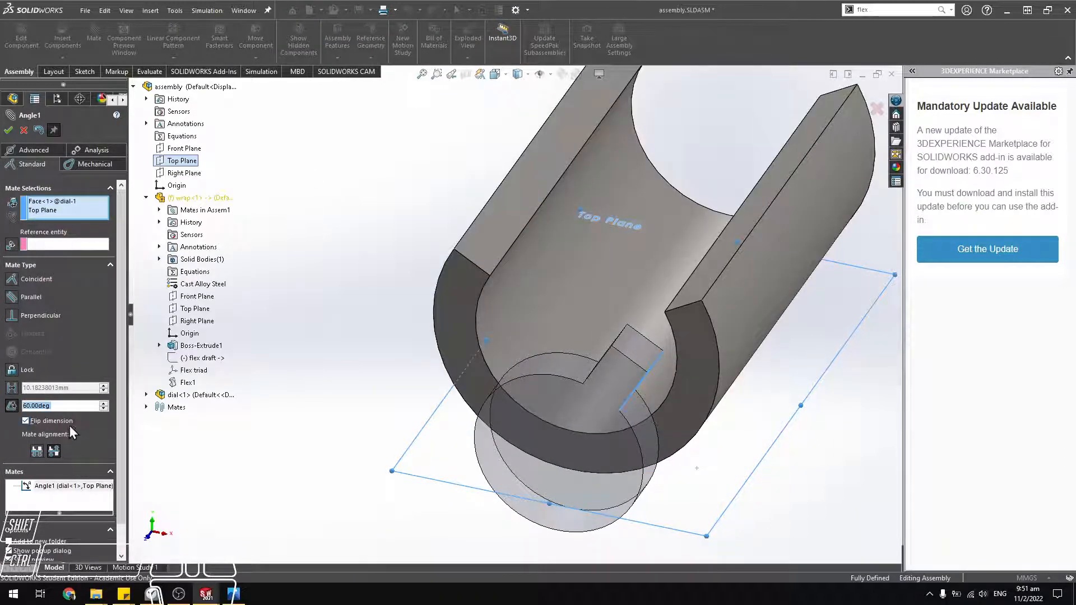
Reduce the dial's angle mate in stages to 59, 30, 15, 10 and finally 5 degrees to flatten the wrap.
{"action": "left_click", "coordinate": [101, 408]}
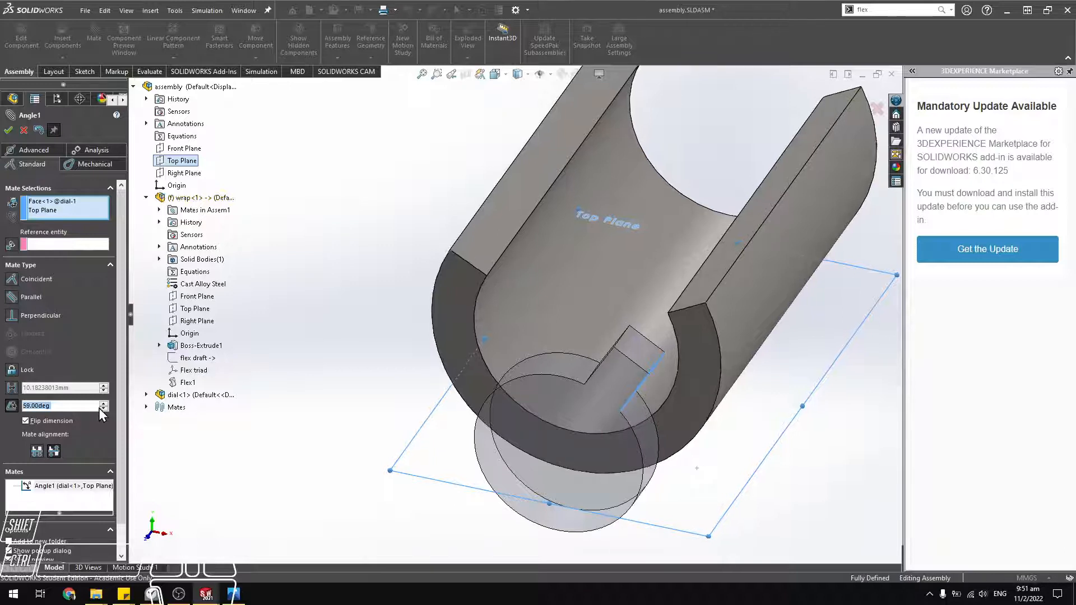
{"action": "left_click", "coordinate": [27, 405]}
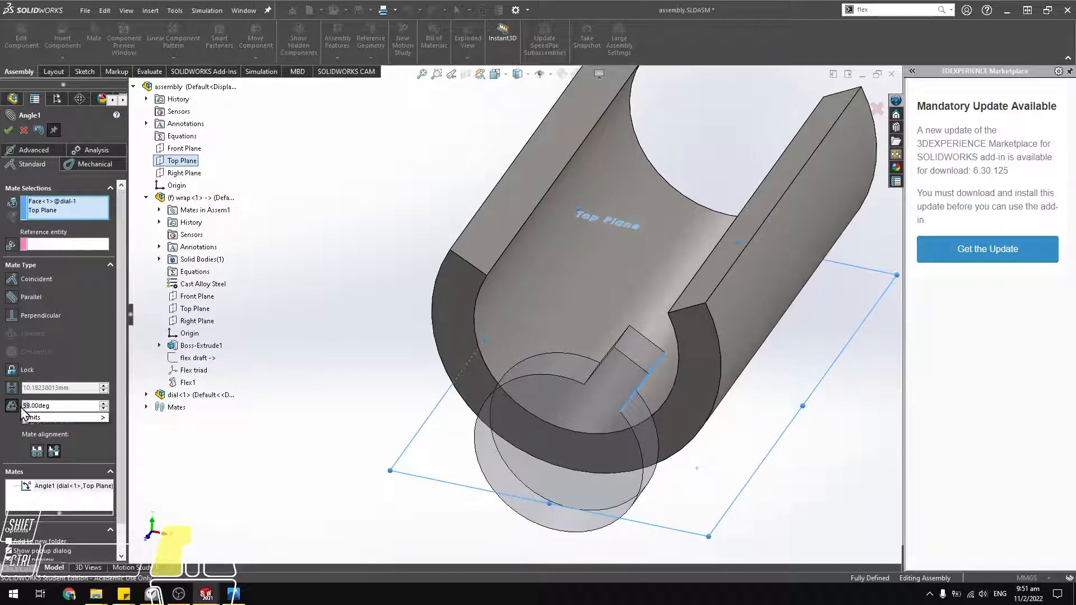
{"action": "type", "text": "30"}
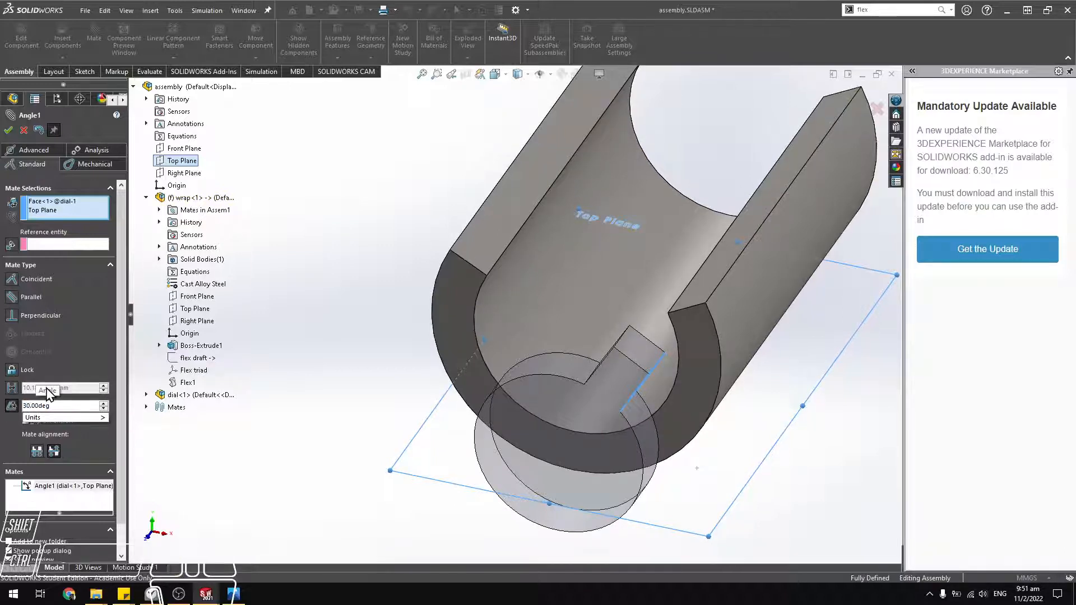
{"action": "key", "text": "Return"}
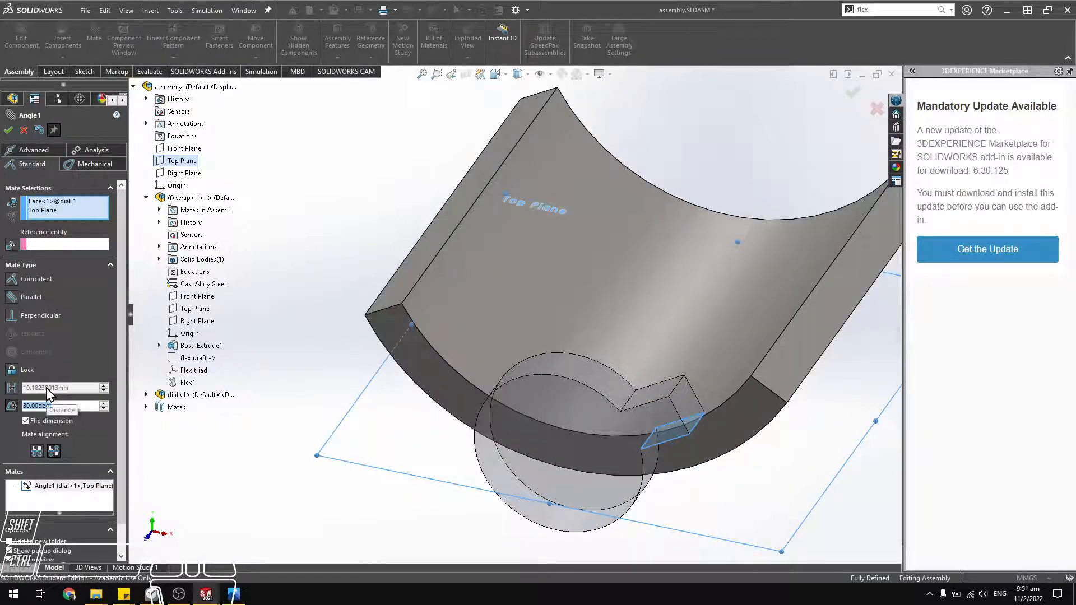
{"action": "type", "text": "15"}
{"action": "key", "text": "Return"}
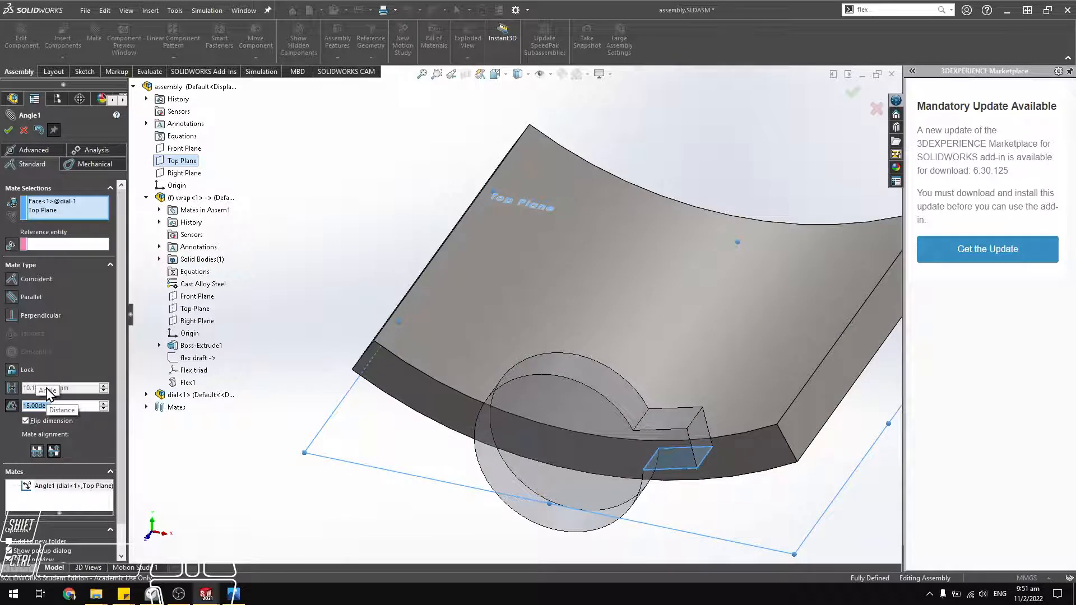
{"action": "type", "text": "10"}
{"action": "key", "text": "Return"}
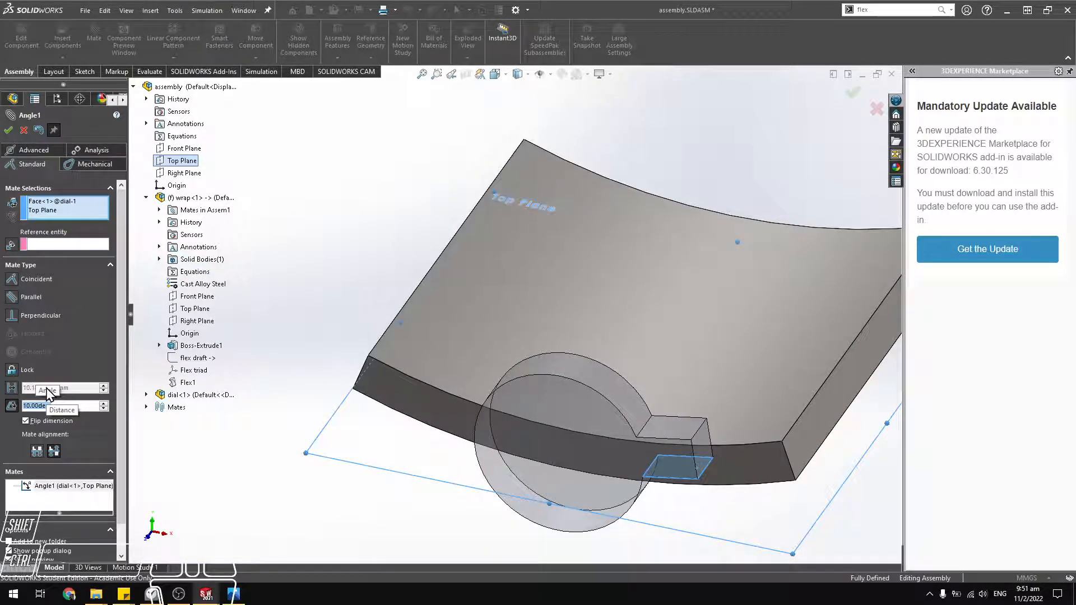
{"action": "type", "text": "5"}
{"action": "key", "text": "Return"}
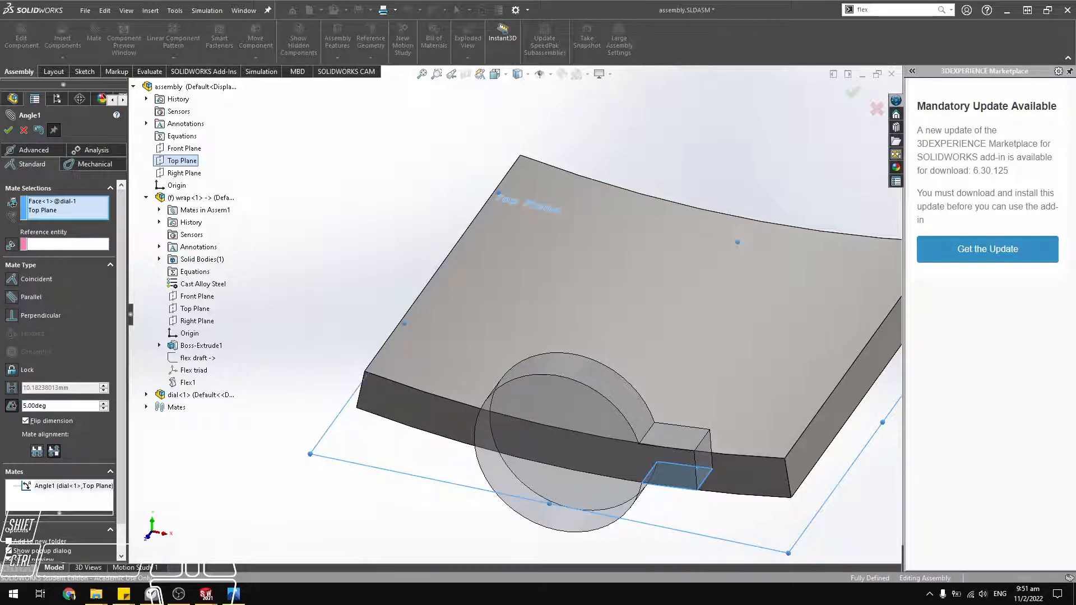
Raise the dial's angle mate to 89 degrees to curl the wrap nearly closed.
{"action": "key", "text": "Return"}
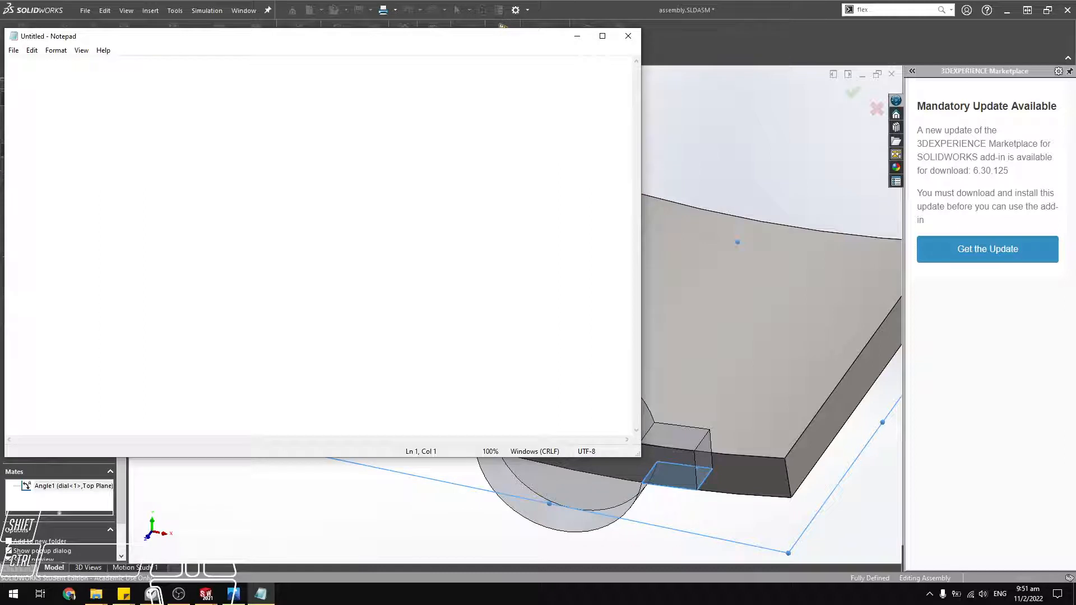
{"action": "key", "text": "alt+Tab"}
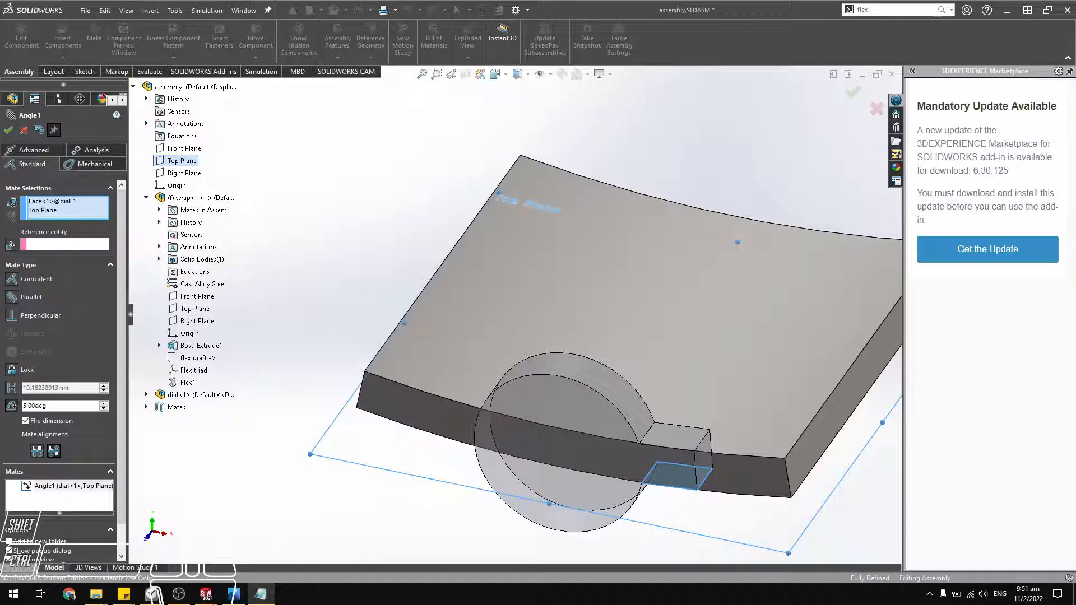
{"action": "left_click", "coordinate": [78, 406]}
{"action": "left_click", "coordinate": [66, 409]}
{"action": "left_click_drag", "start_coordinate": [71, 405], "coordinate": [13, 406]}
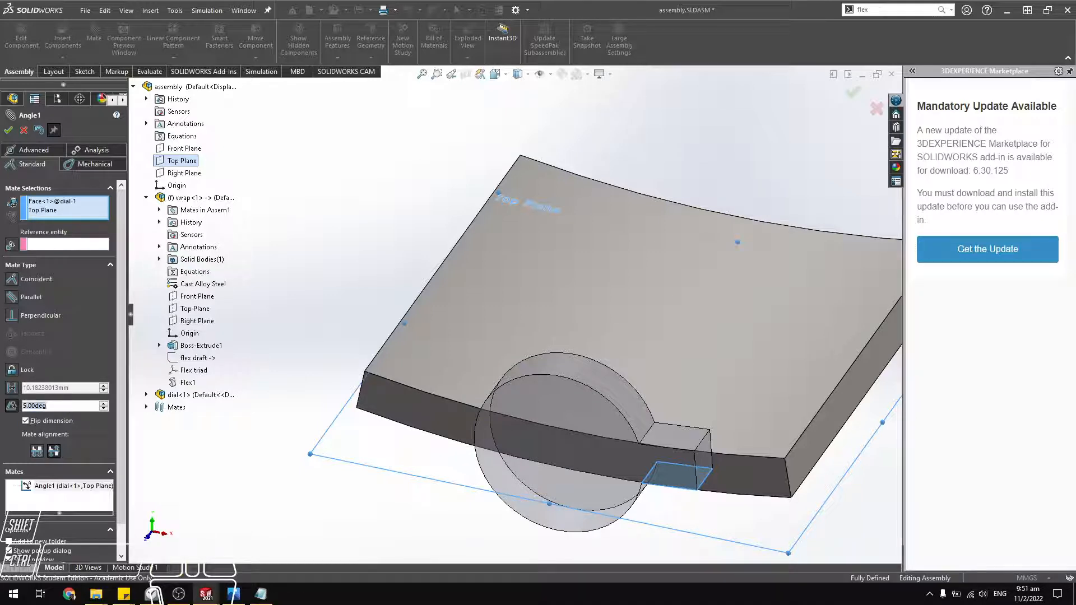
{"action": "type", "text": "89"}
{"action": "key", "text": "Return"}
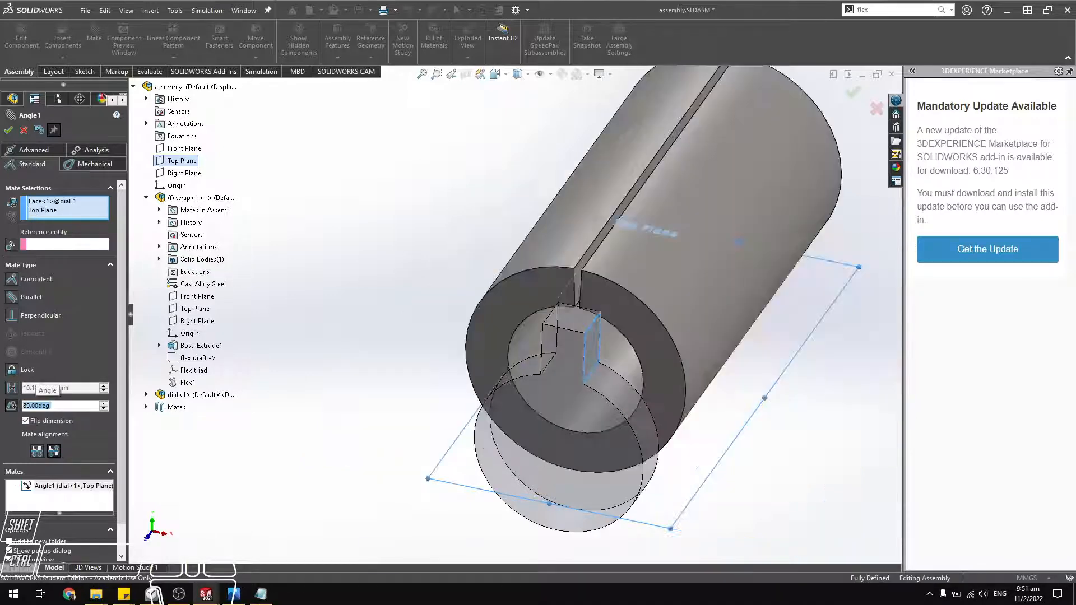
Set the dial's angle mate to 60 degrees and finish the mate edit.
{"action": "key", "text": "alt+Tab"}
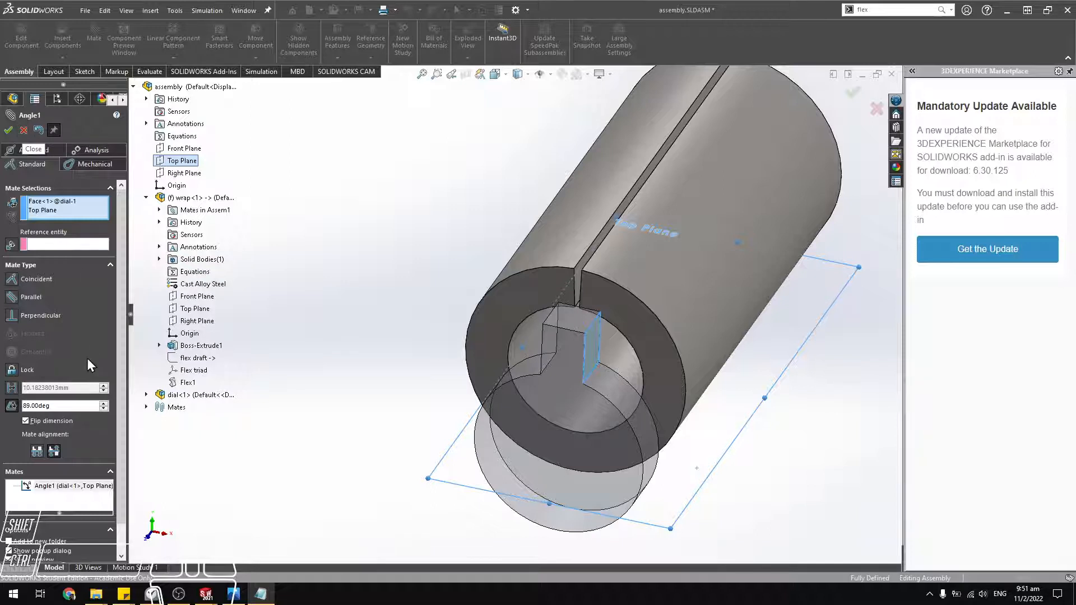
{"action": "double_click", "coordinate": [54, 406]}
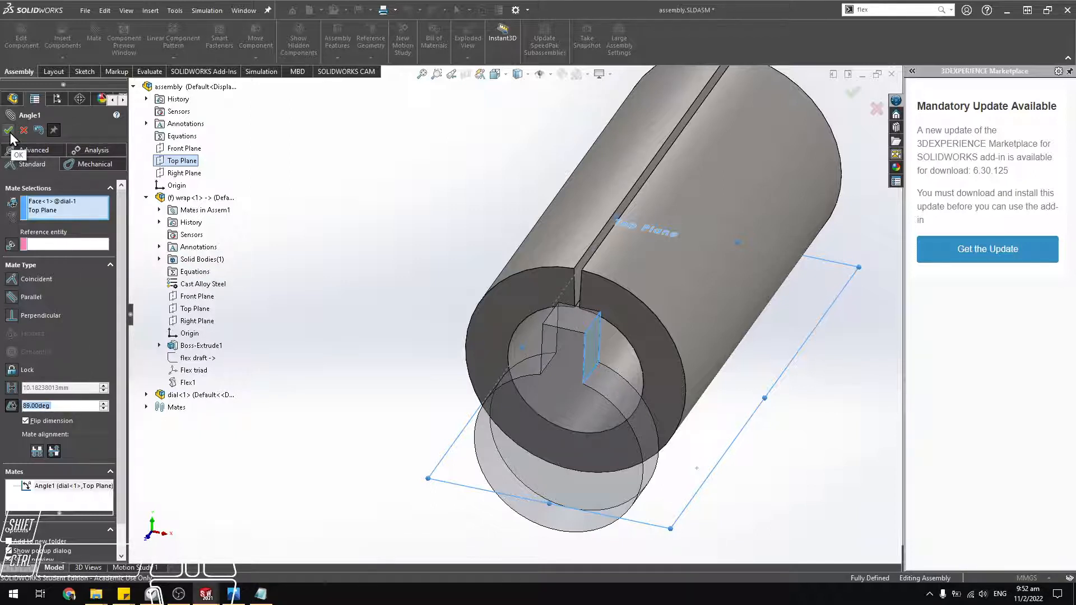
{"action": "double_click", "coordinate": [66, 408]}
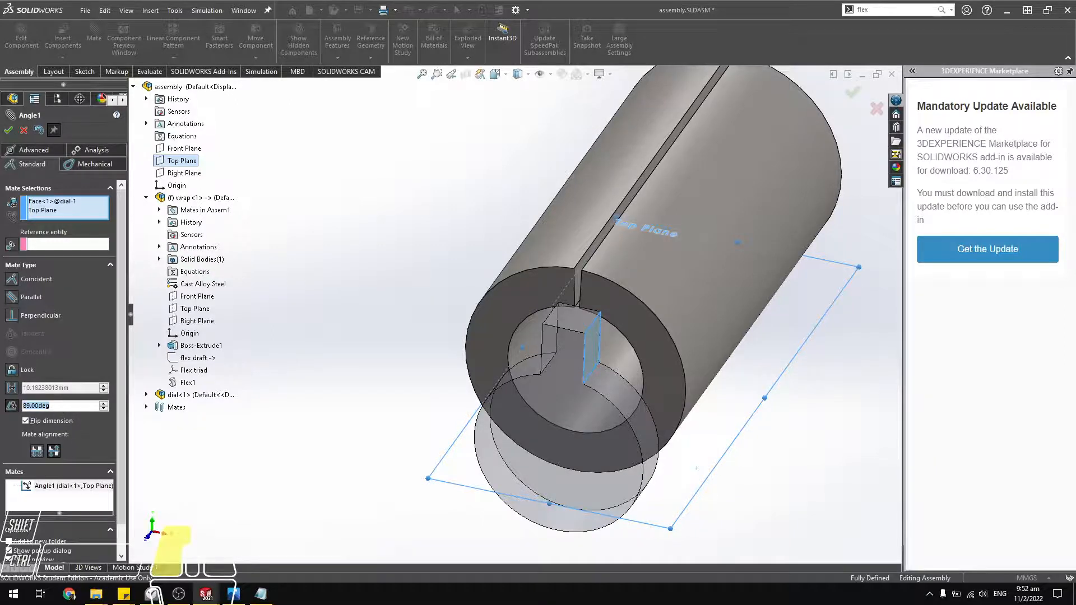
{"action": "type", "text": "60"}
{"action": "key", "text": "Return"}
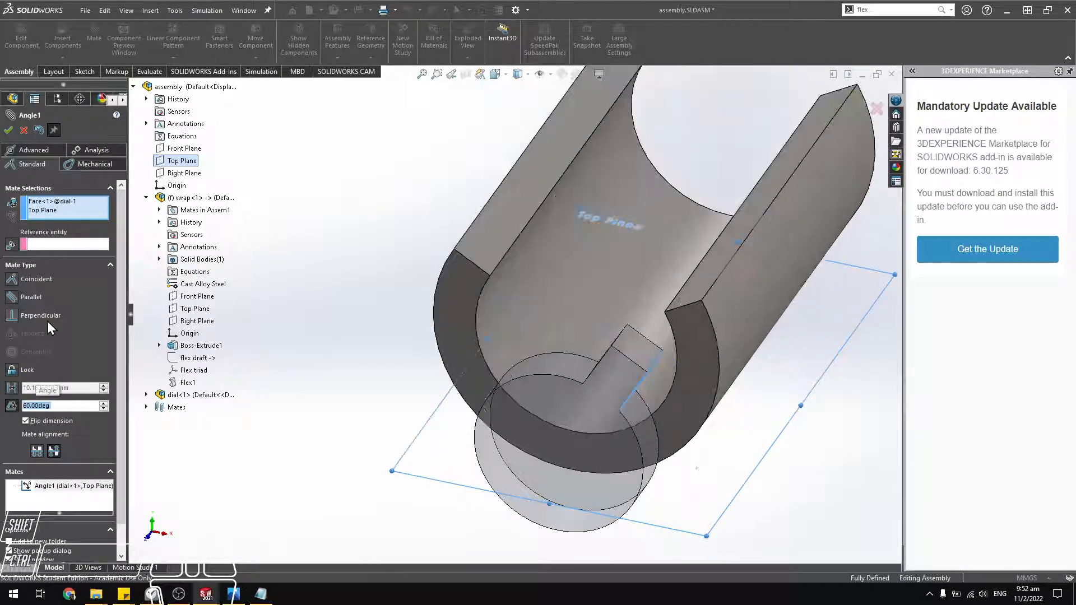
{"action": "left_click", "coordinate": [8, 130]}
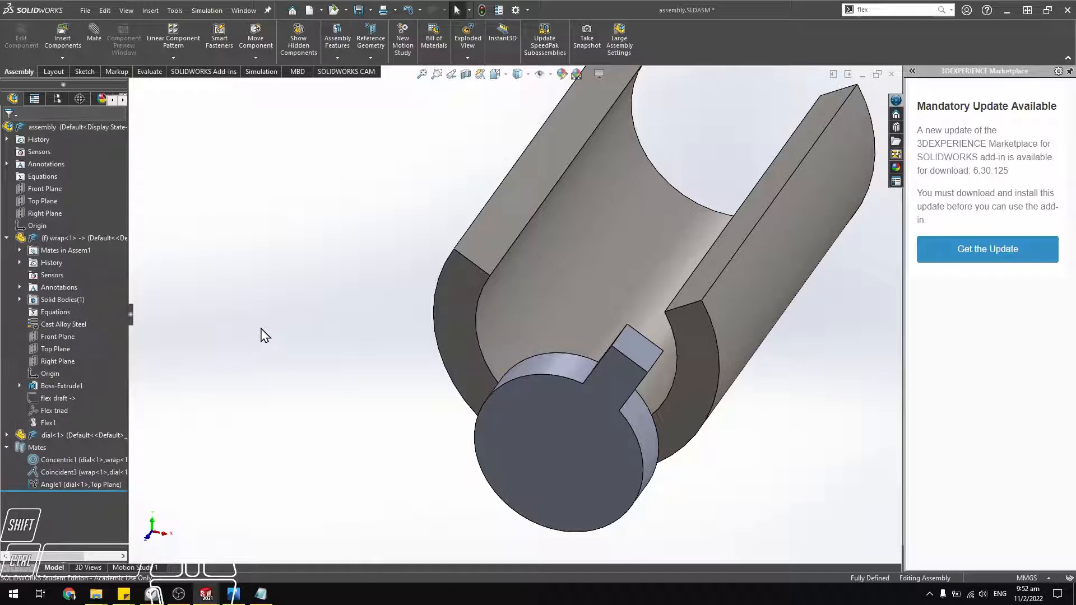
Show the wrap's flex draft sketch and save the assembly together with the modified wrap part.
{"action": "left_click", "coordinate": [45, 485]}
{"action": "right_click", "coordinate": [55, 399]}
{"action": "left_click", "coordinate": [66, 384]}
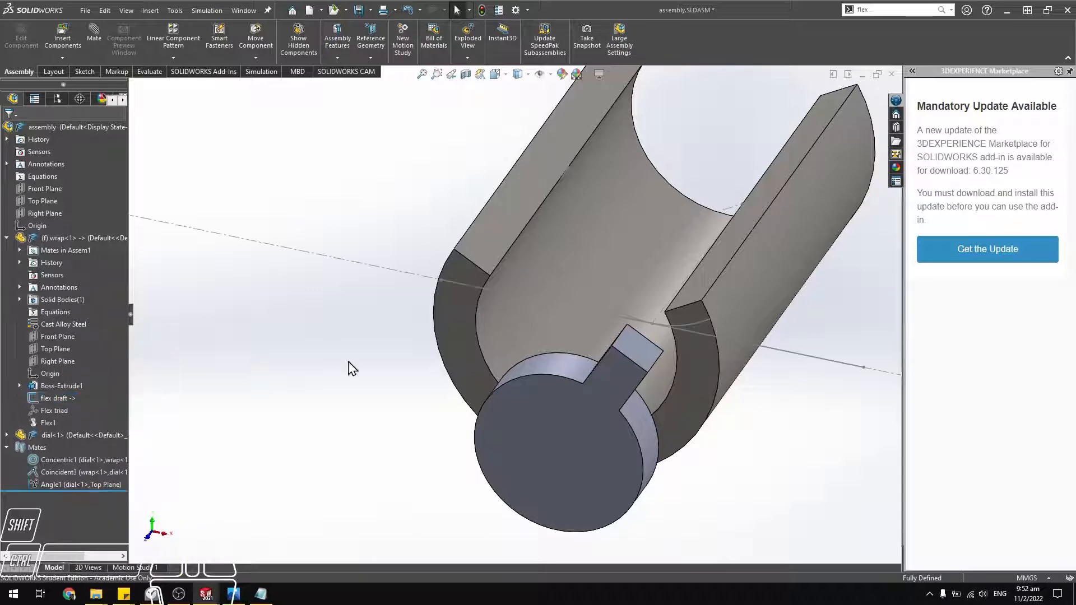
{"action": "mouse_move", "coordinate": [378, 398]}
{"action": "middle_mouse_down"}
{"action": "mouse_move", "coordinate": [471, 334]}
{"action": "mouse_move", "coordinate": [458, 397]}
{"action": "mouse_move", "coordinate": [476, 289]}
{"action": "mouse_move", "coordinate": [394, 354]}
{"action": "middle_mouse_up"}
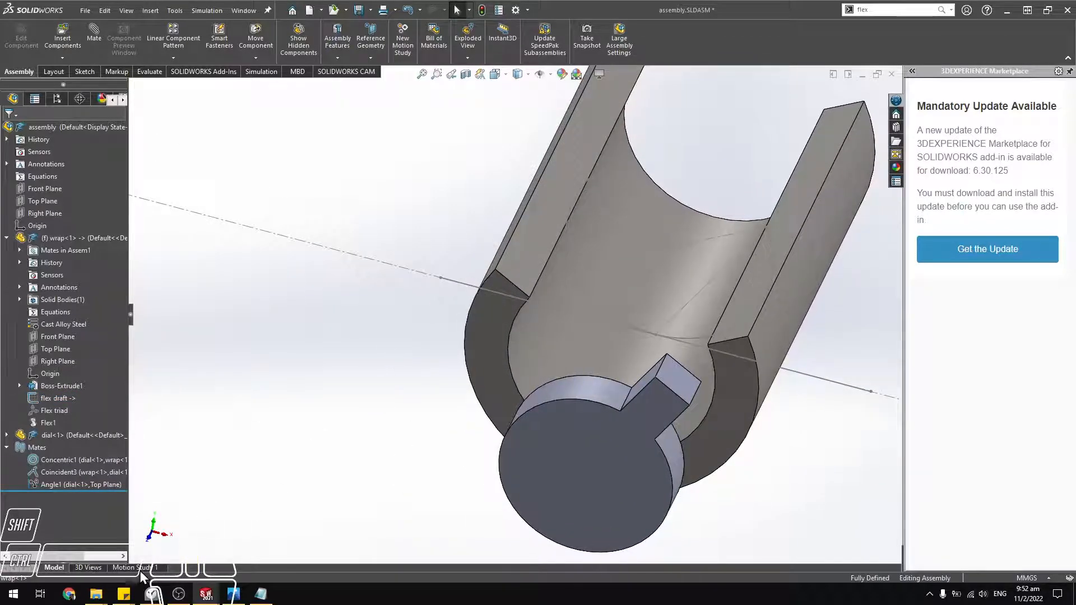
{"action": "key", "text": "ctrl+s"}
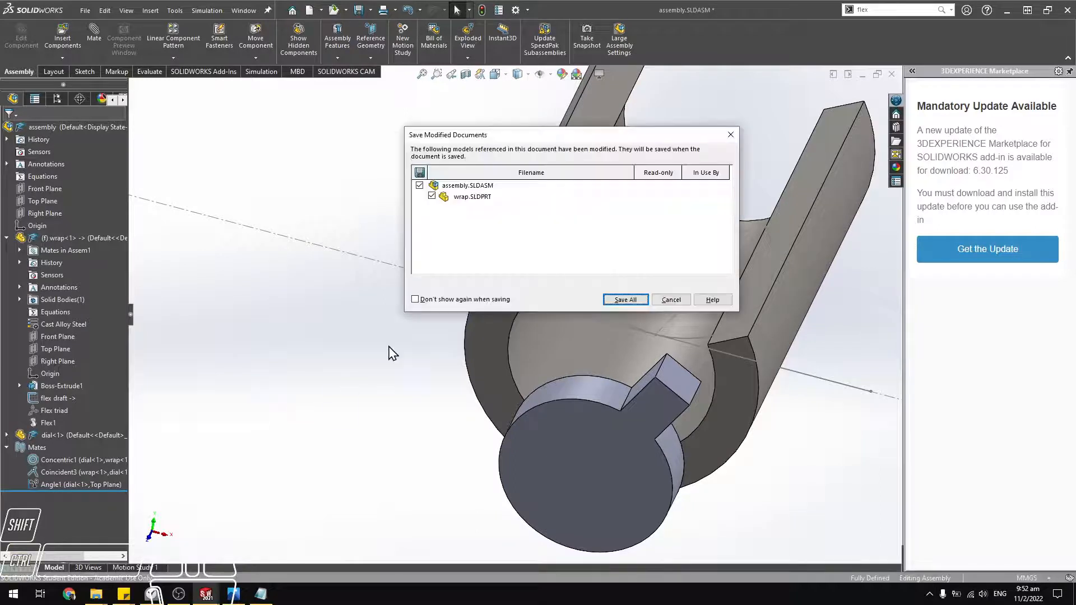
{"action": "left_click", "coordinate": [617, 300]}
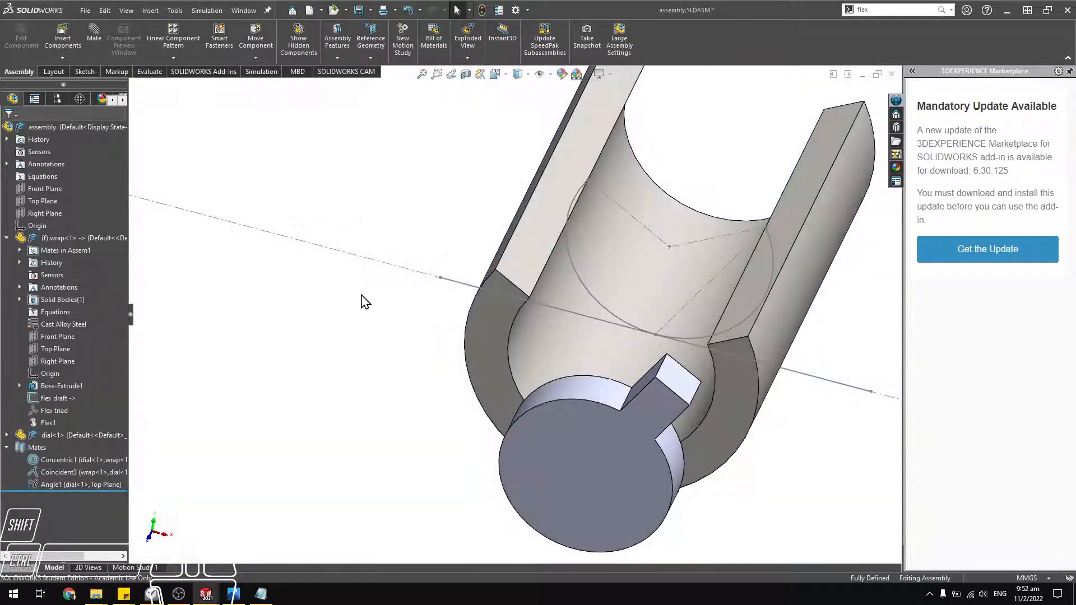
{"action": "middle_click_drag", "start_coordinate": [521, 285], "coordinate": [510, 381]}
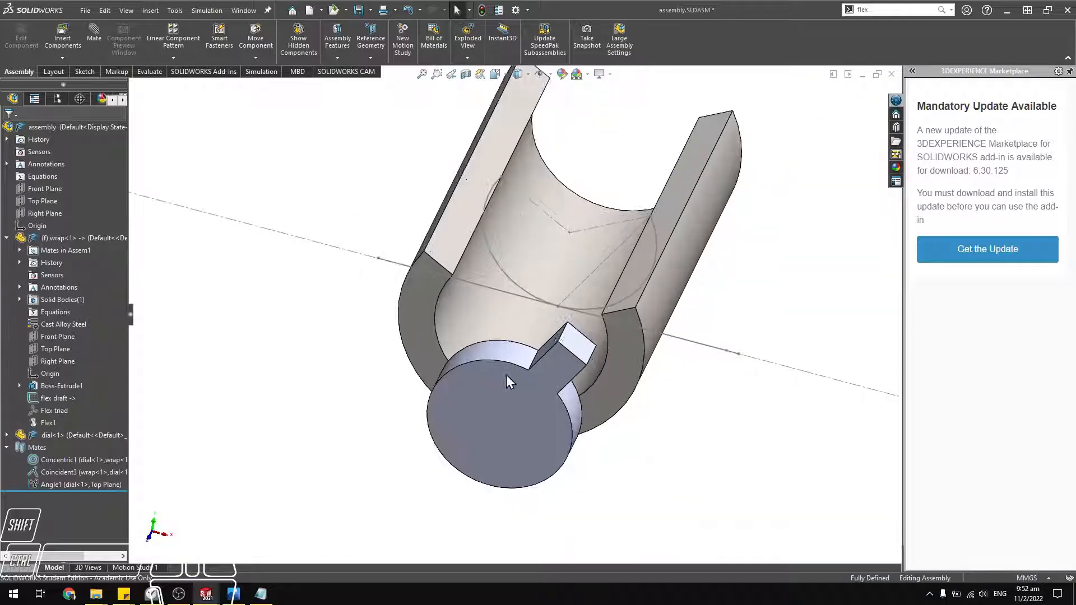
Open Motion Study 1, expand its mates, and disable view key creation for Orientation and Camera Views.
{"action": "left_click", "coordinate": [135, 567]}
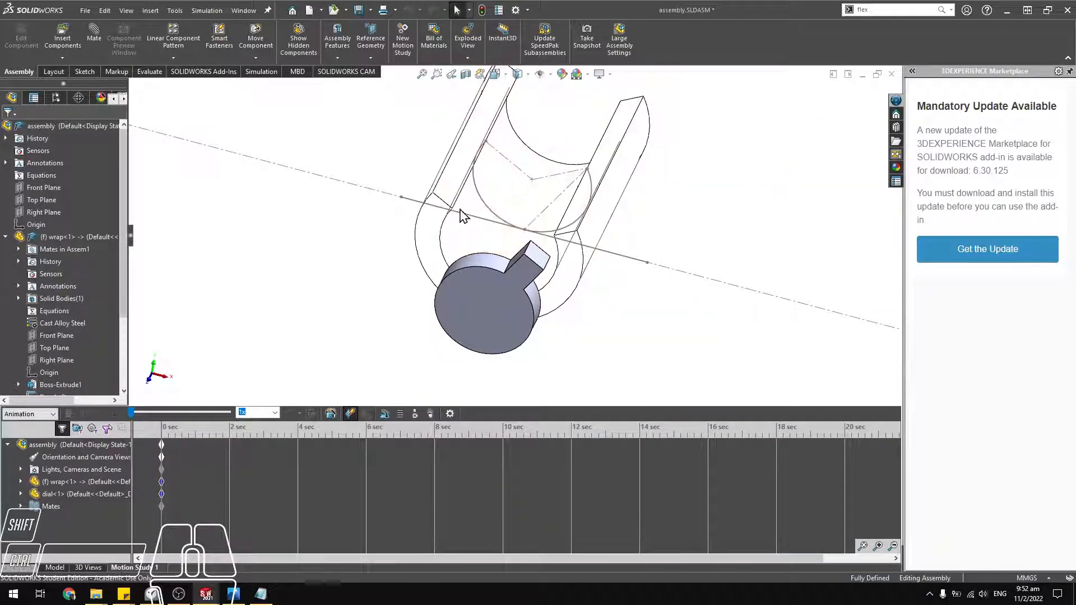
{"action": "middle_click_drag", "start_coordinate": [461, 212], "coordinate": [496, 257]}
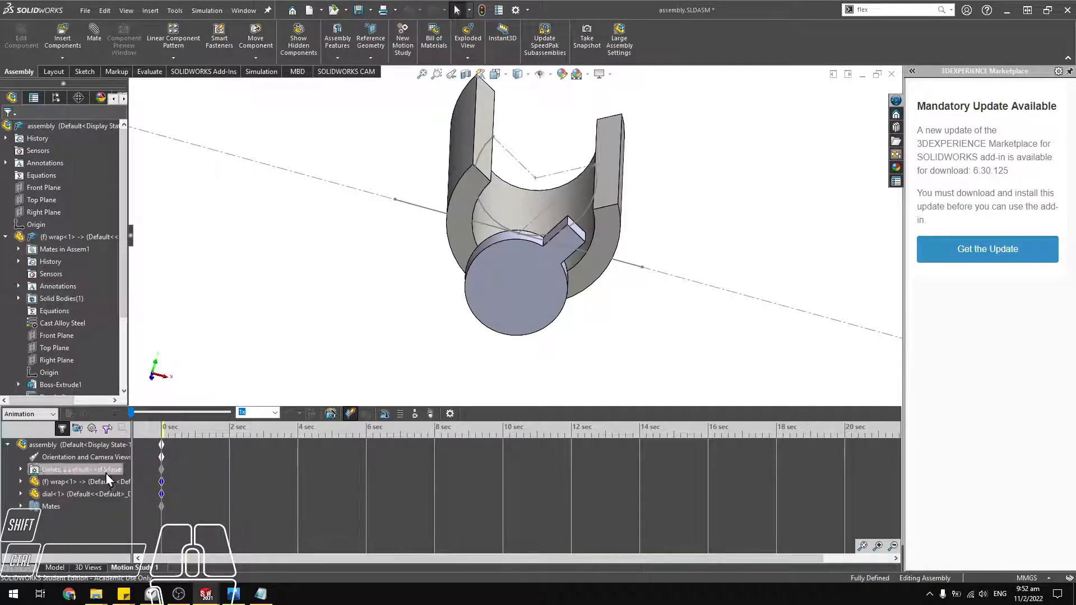
{"action": "left_click", "coordinate": [20, 506]}
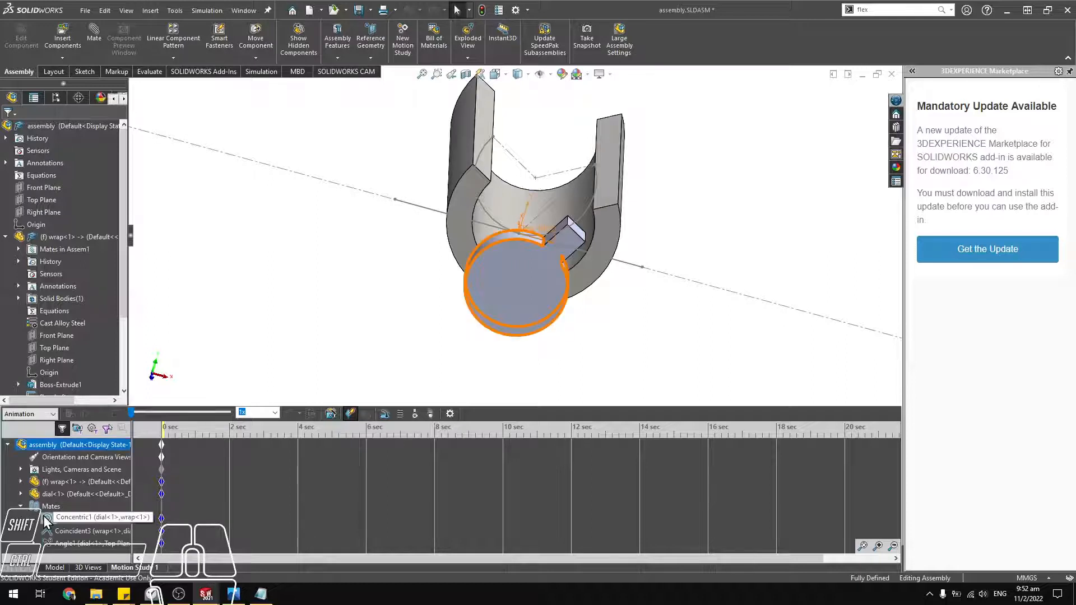
{"action": "right_click", "coordinate": [66, 456]}
{"action": "left_click", "coordinate": [89, 463]}
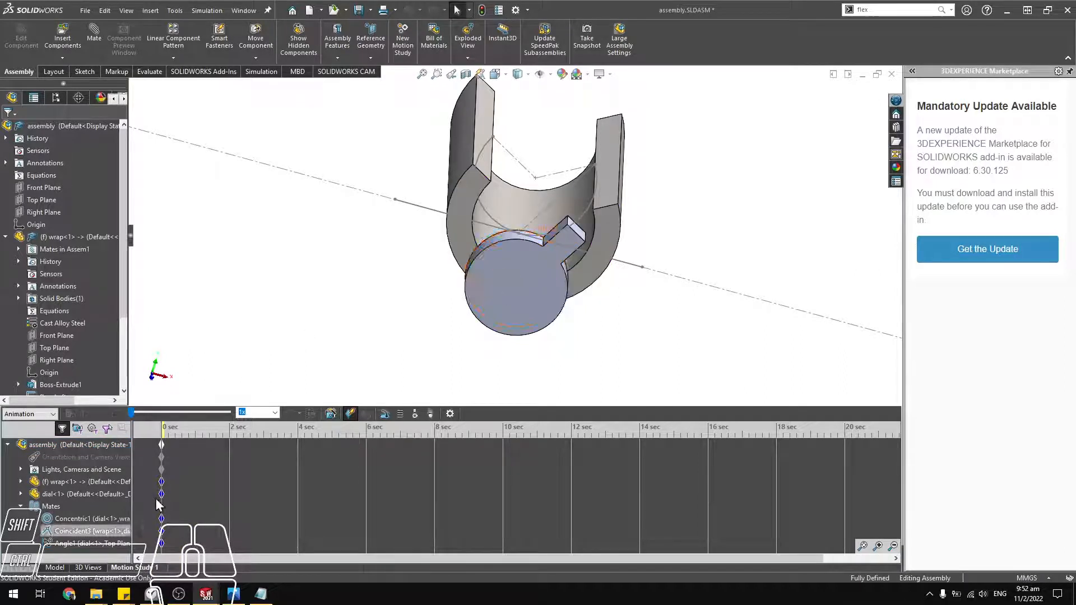
Place keys for the dial's Angle1 mate value at 2, 6 and 8 seconds in the motion study.
{"action": "left_click", "coordinate": [47, 542]}
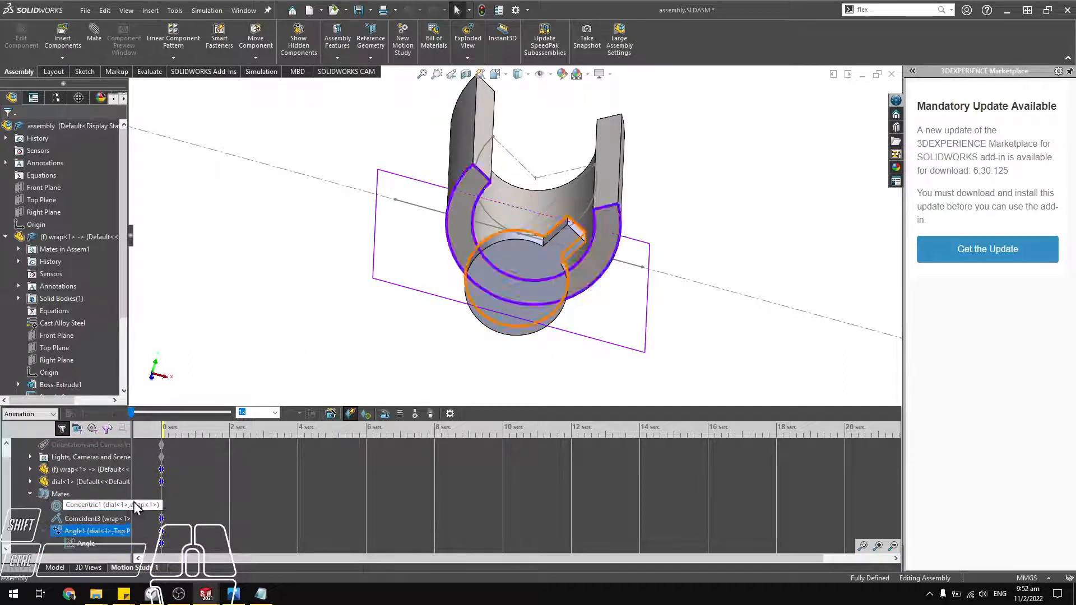
{"action": "mouse_move", "coordinate": [163, 542]}
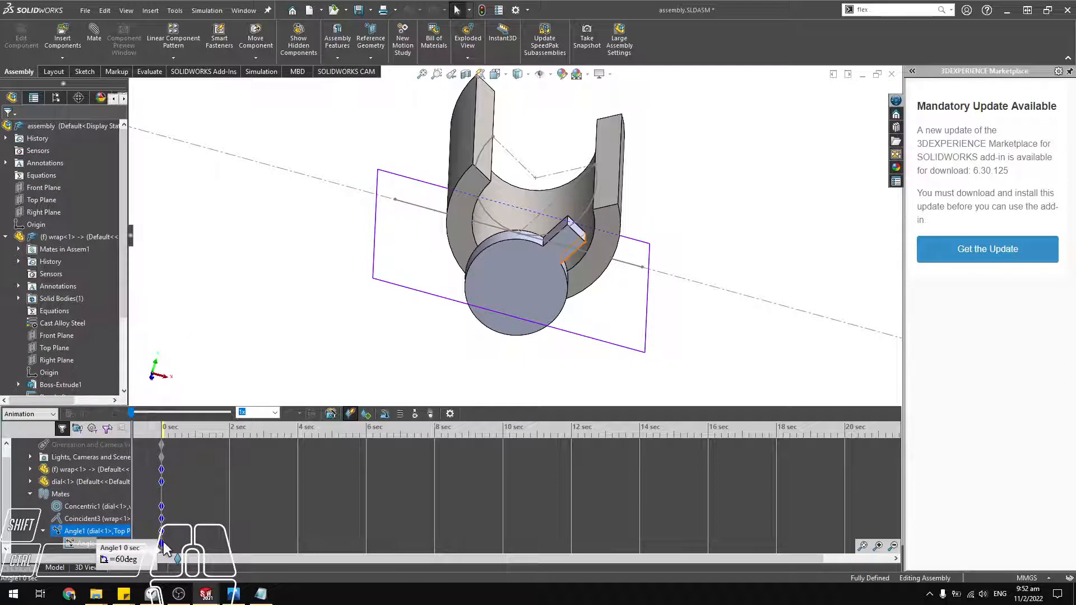
{"action": "right_click", "coordinate": [227, 550]}
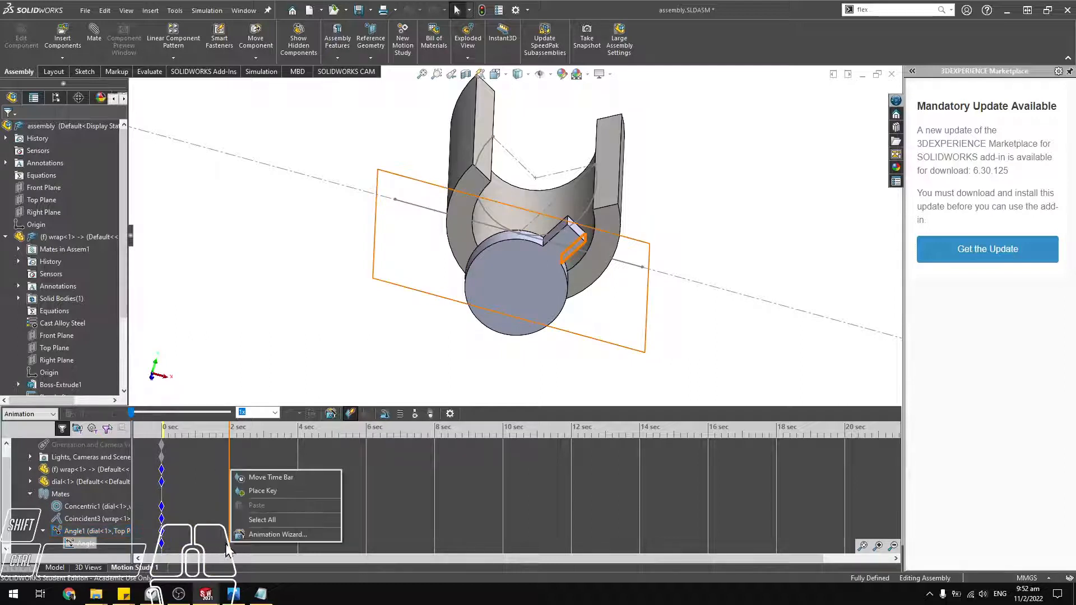
{"action": "left_click", "coordinate": [255, 490]}
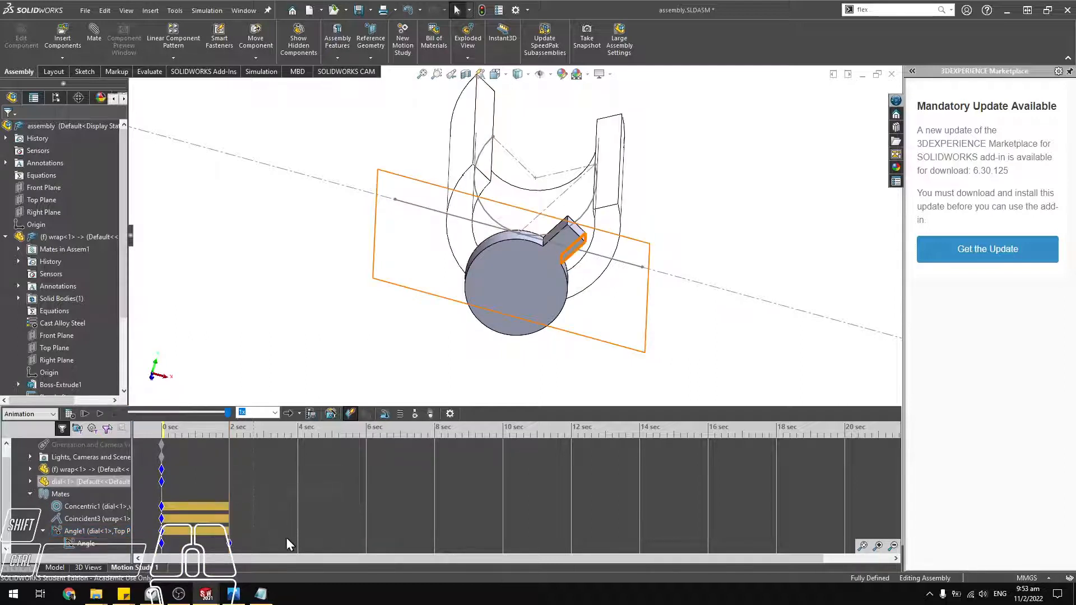
{"action": "right_click", "coordinate": [298, 542]}
{"action": "left_click", "coordinate": [330, 489]}
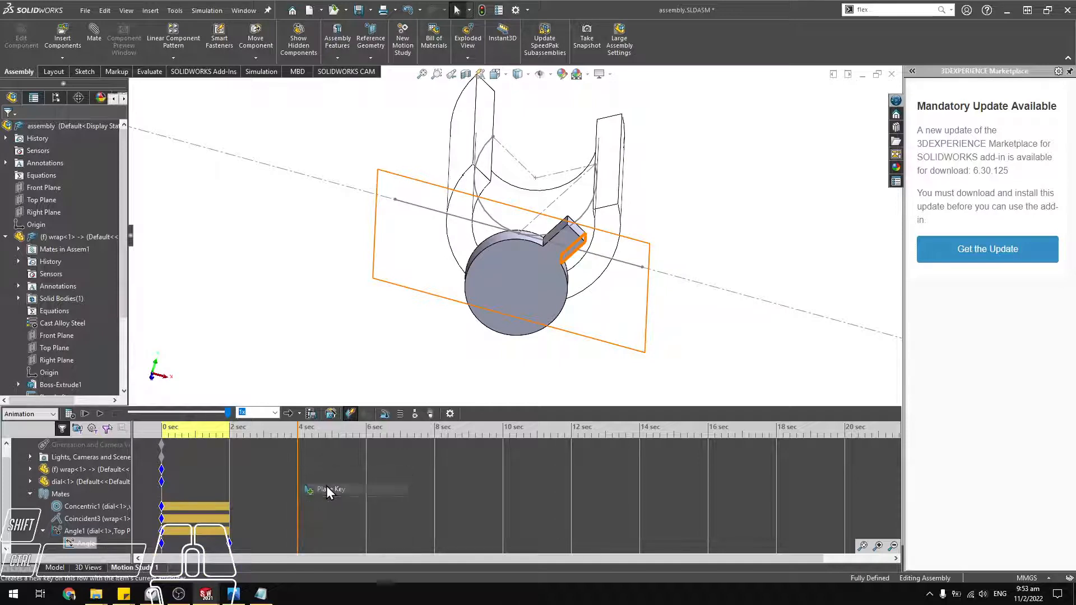
{"action": "left_click_drag", "start_coordinate": [308, 542], "coordinate": [365, 541]}
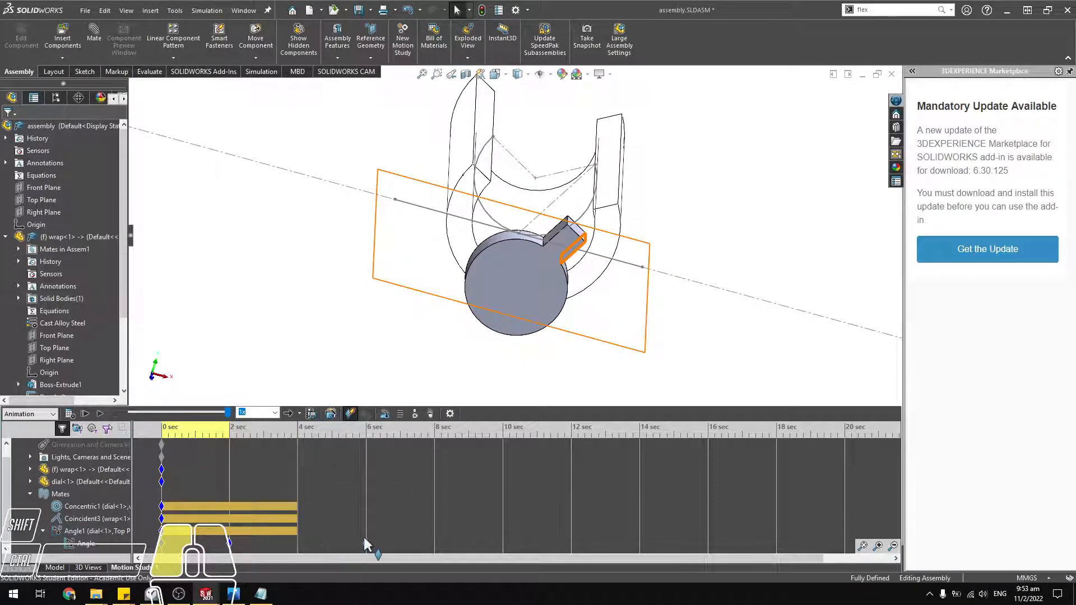
{"action": "left_click", "coordinate": [434, 543]}
{"action": "right_click", "coordinate": [433, 542]}
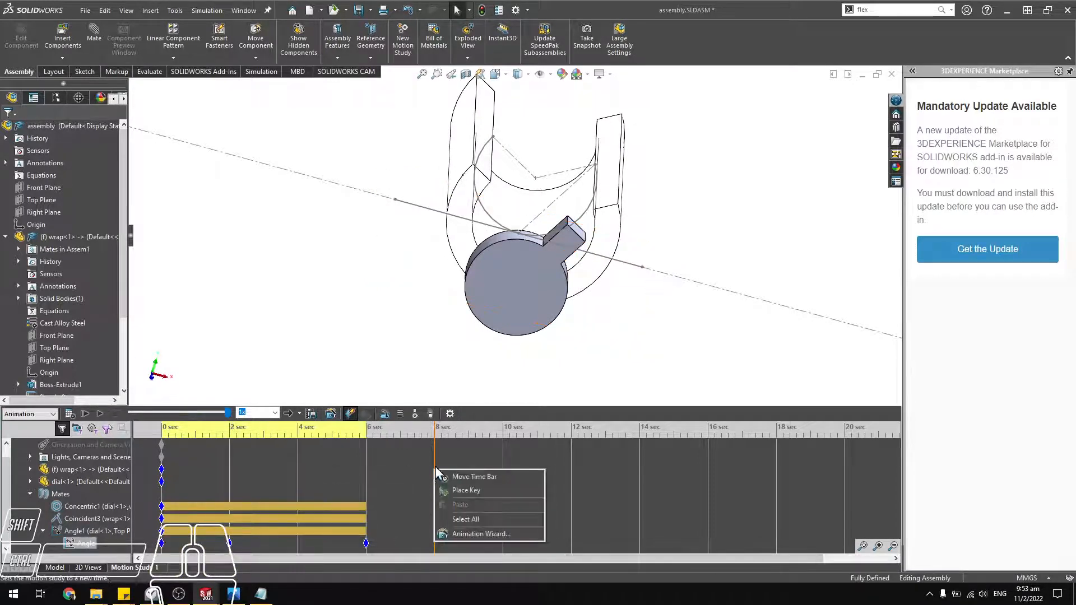
{"action": "left_click", "coordinate": [493, 489]}
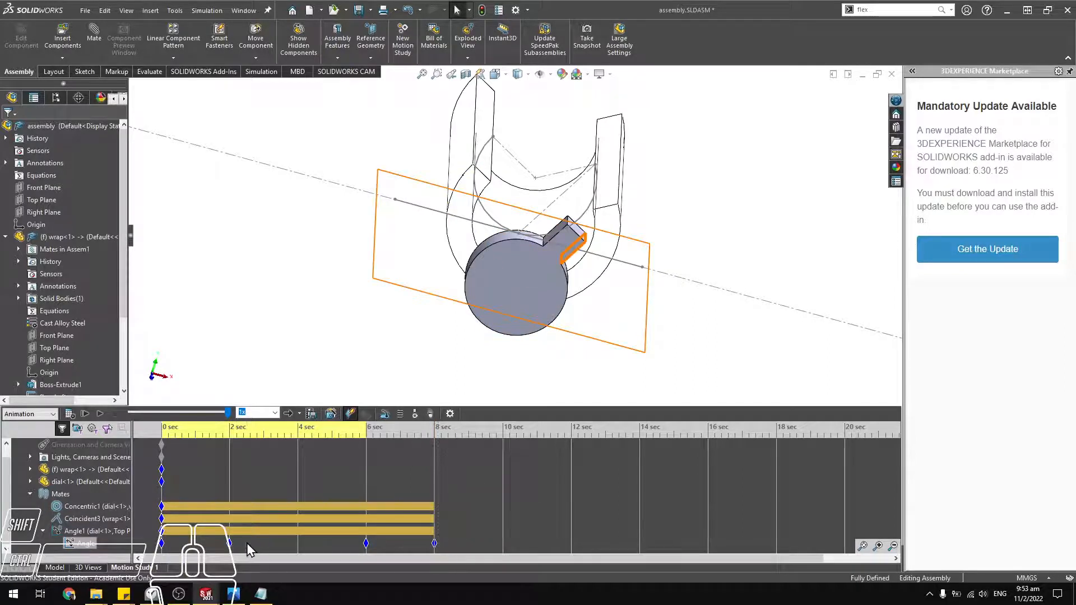
Set the Angle1 mate's key at 2 seconds to 5 degrees.
{"action": "double_click", "coordinate": [230, 542]}
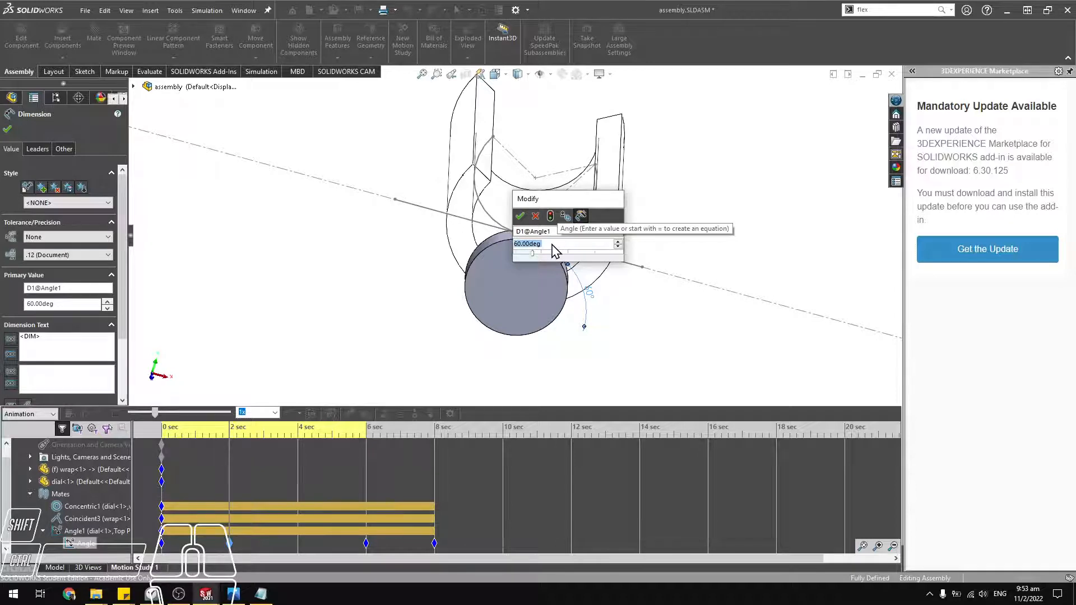
{"action": "type", "text": "1"}
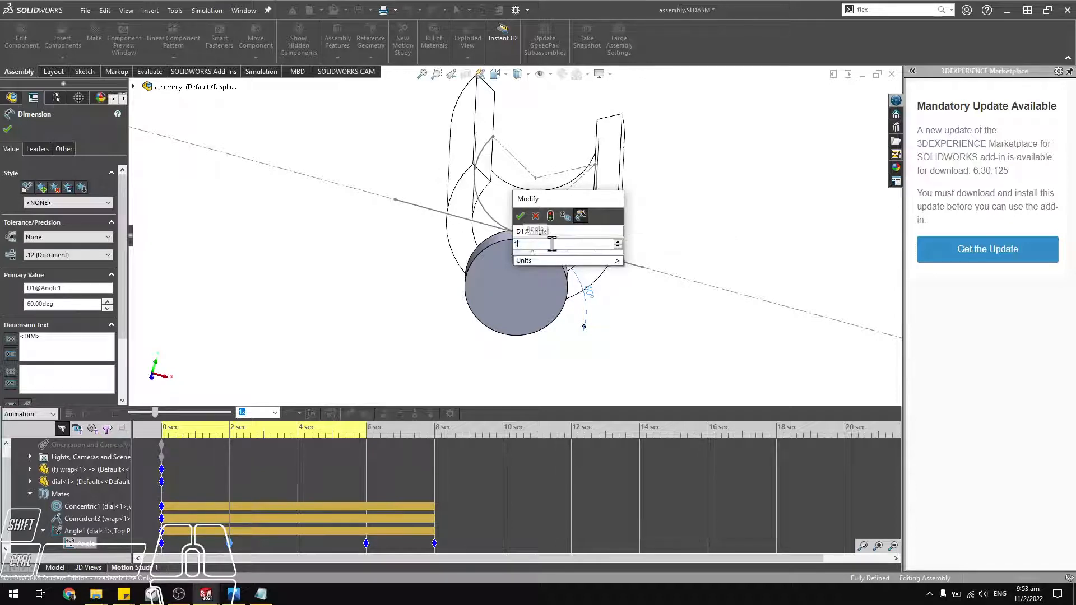
{"action": "key", "text": "BackSpace"}
{"action": "type", "text": "5"}
{"action": "left_click", "coordinate": [525, 217]}
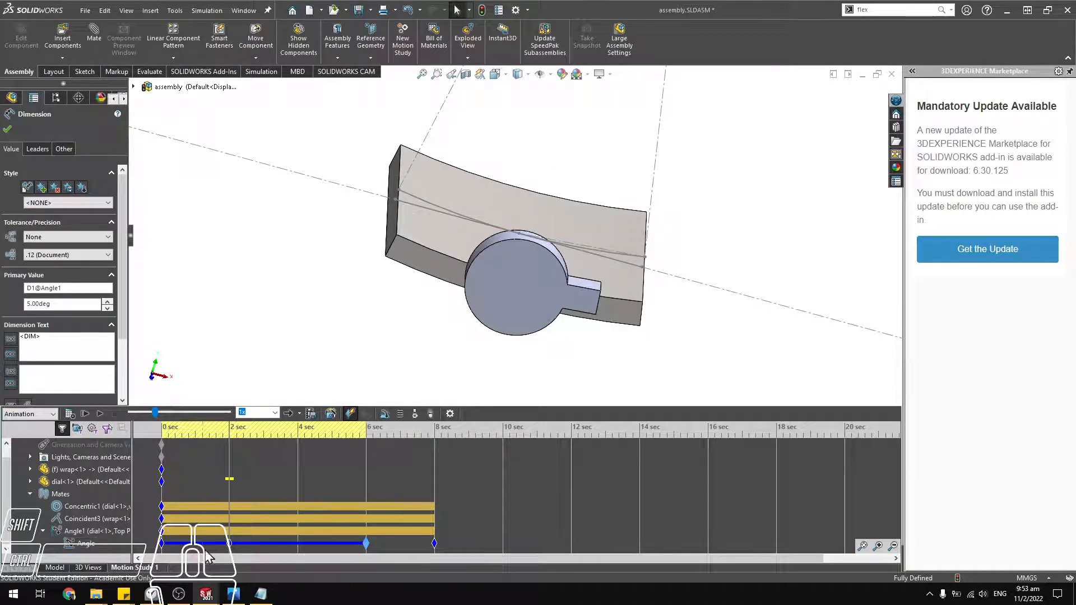
Set the Angle1 mate's key at 2 seconds to 89 degrees.
{"action": "double_click", "coordinate": [366, 542]}
{"action": "left_click", "coordinate": [521, 274]}
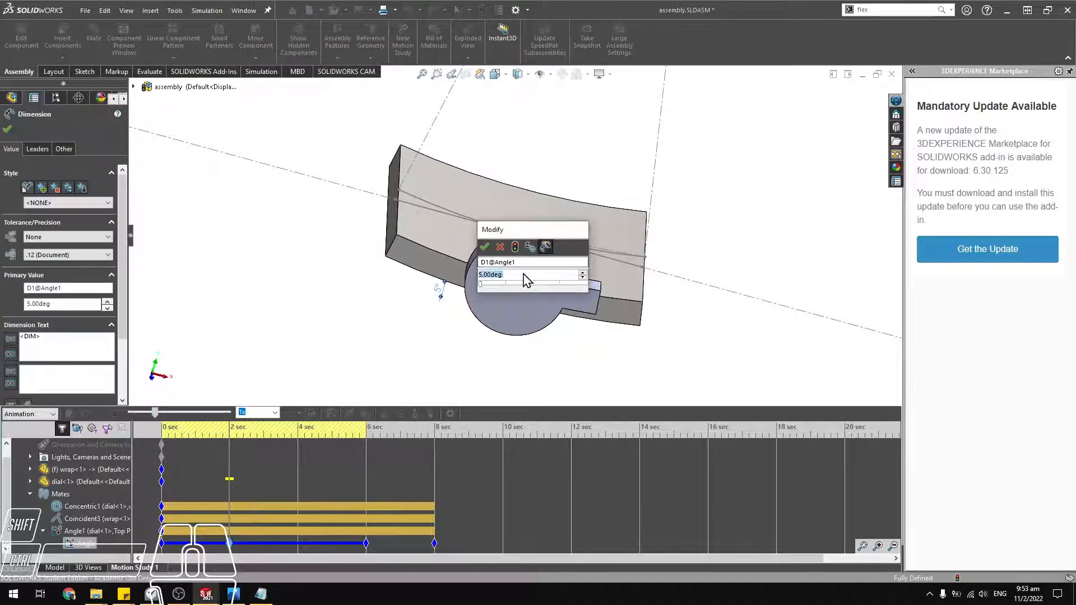
{"action": "type", "text": "89"}
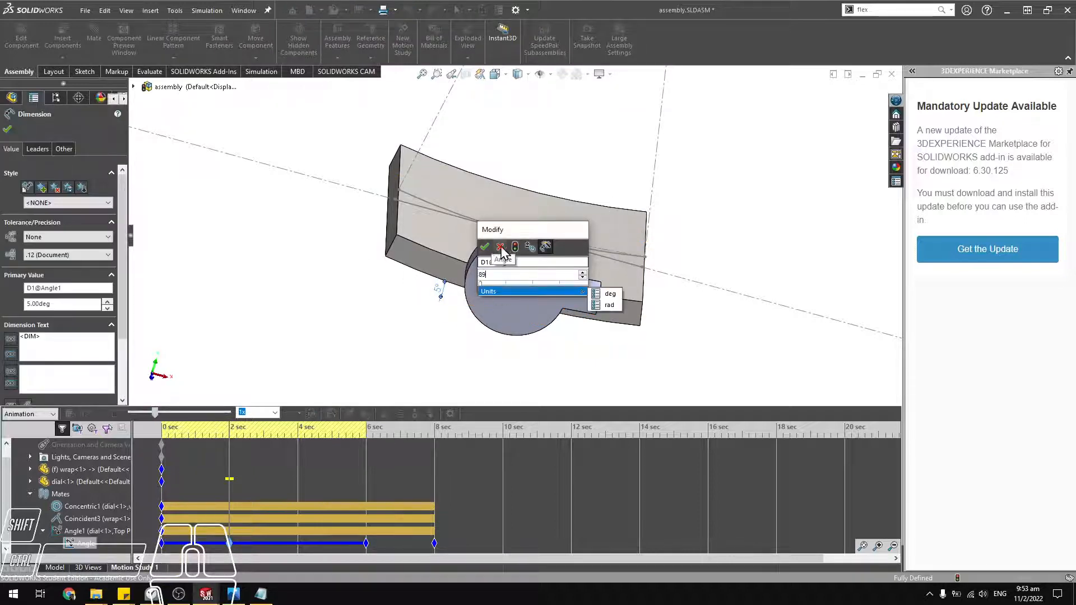
{"action": "key", "text": "Return"}
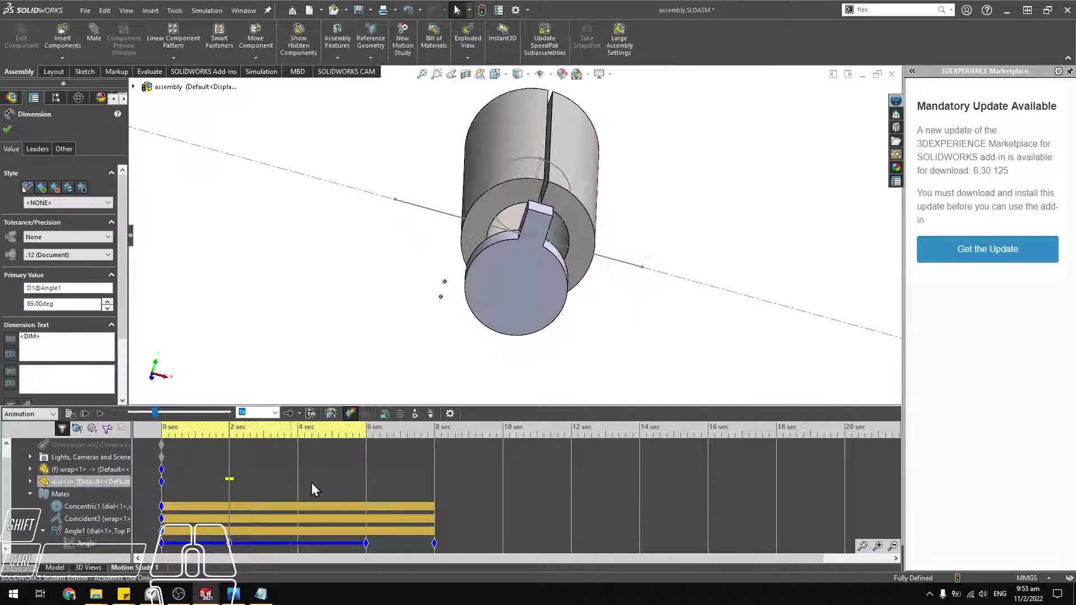
Set the Angle1 mate's key at 6 seconds to 5 degrees and preview the wrap between 2 and 4 seconds.
{"action": "double_click", "coordinate": [366, 542]}
{"action": "left_click", "coordinate": [546, 251]}
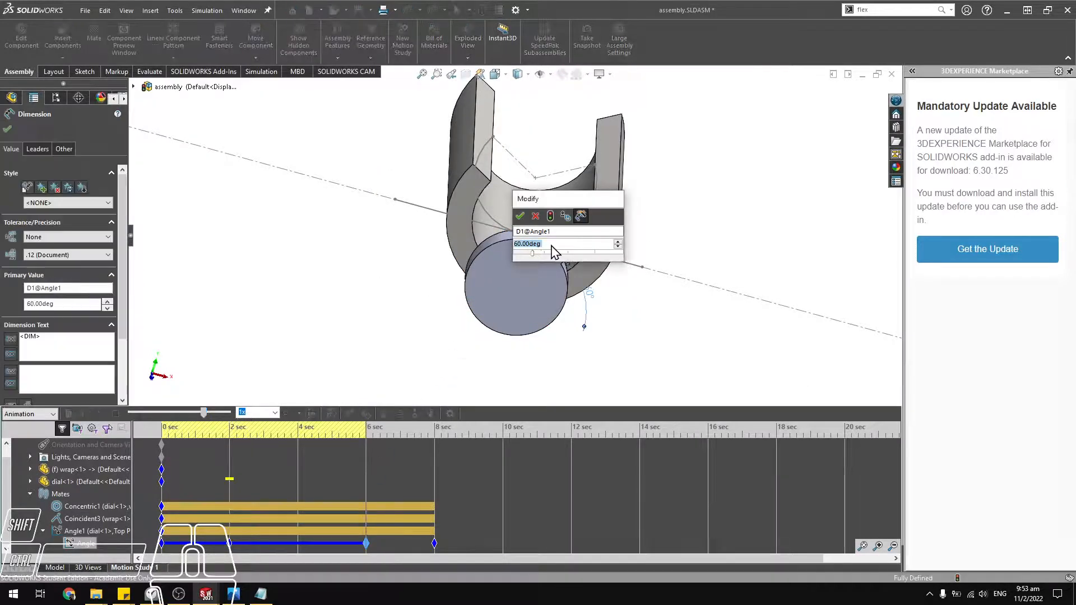
{"action": "type", "text": "5"}
{"action": "key", "text": "Return"}
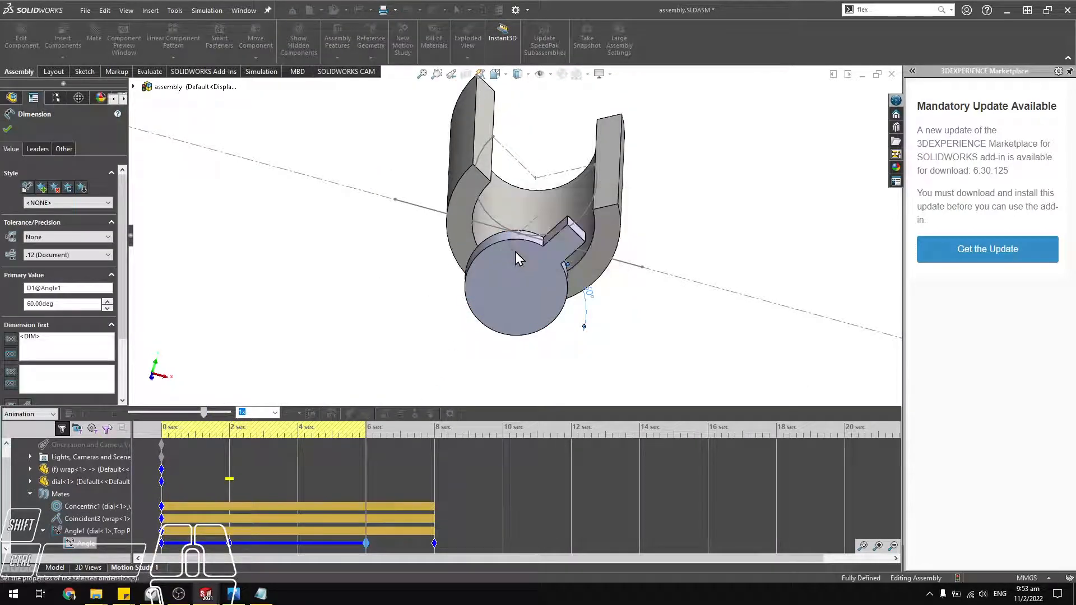
{"action": "left_click", "coordinate": [274, 483]}
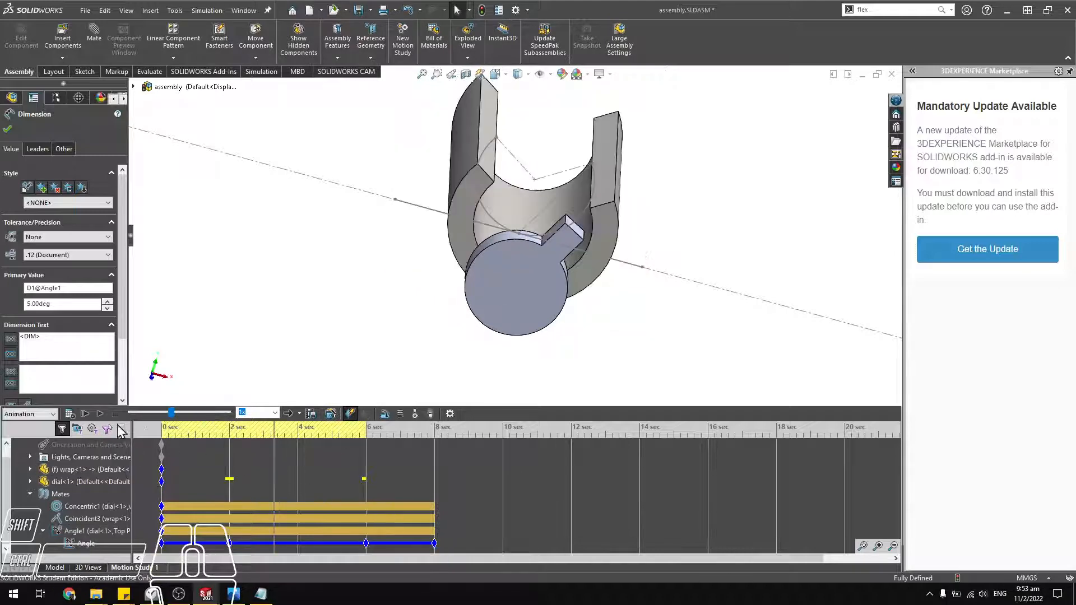
Calculate the motion study with the updated Angle1 keys and play the wrap animation from the start.
{"action": "left_click", "coordinate": [71, 413]}
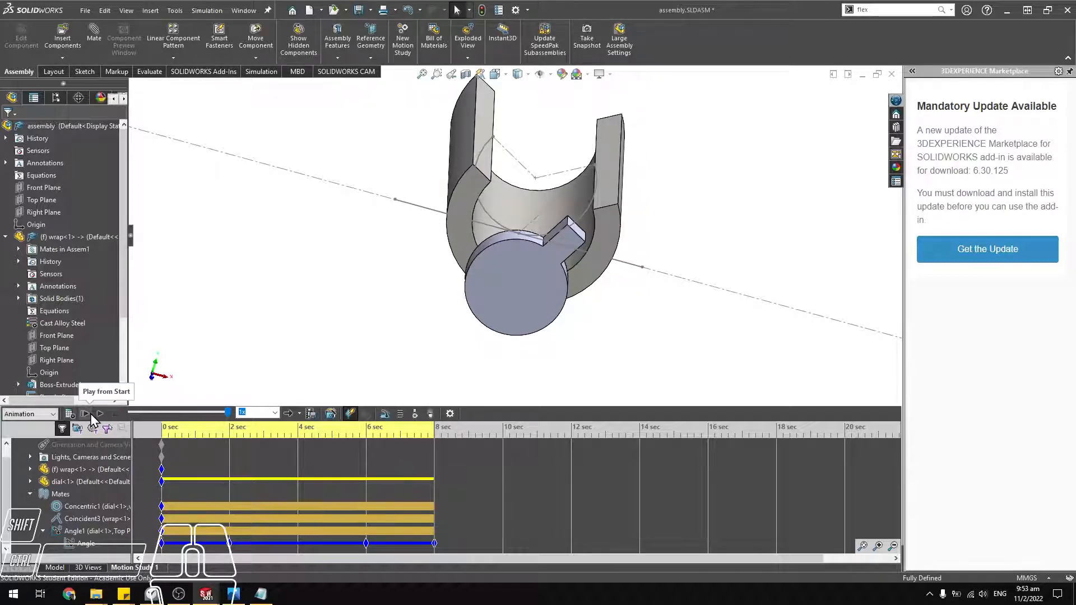
{"action": "left_click", "coordinate": [86, 414]}
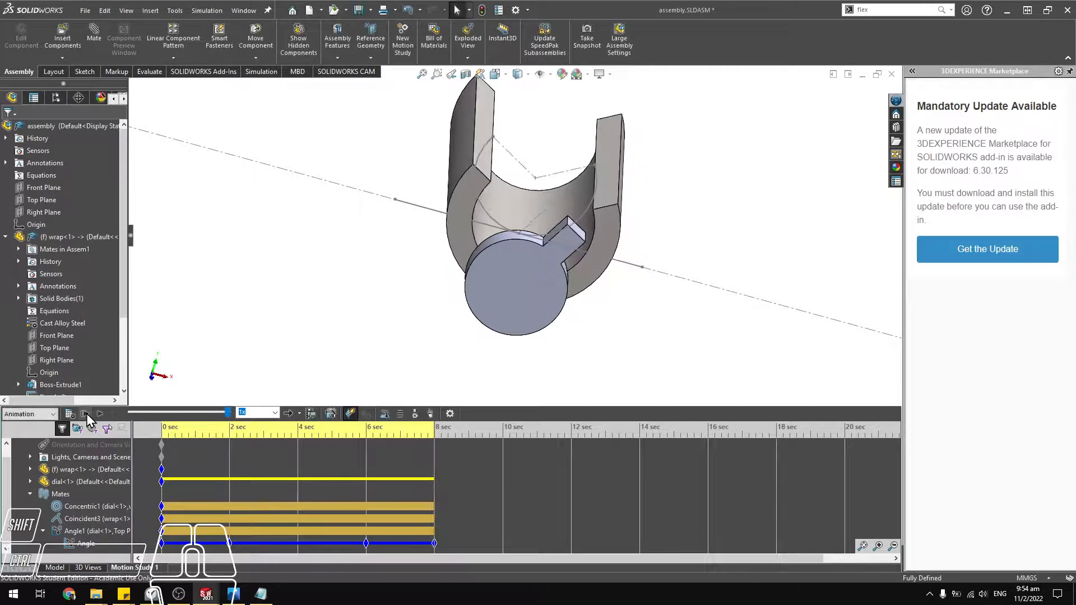
{"action": "scroll", "coordinate": [77, 293], "scroll_direction": "down", "scroll_amount": 3}
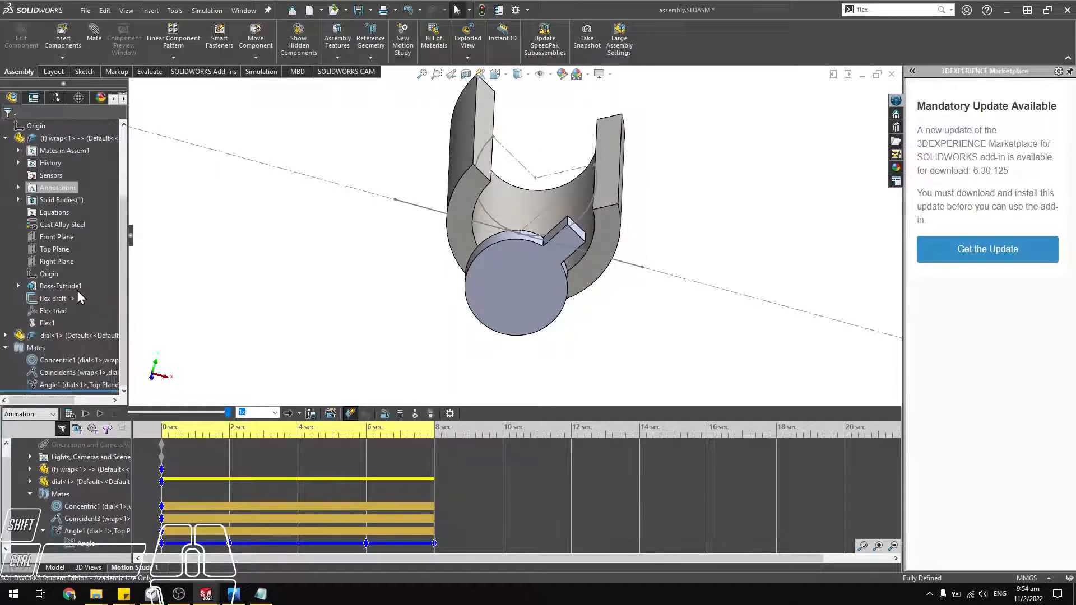
{"action": "left_click", "coordinate": [496, 301]}
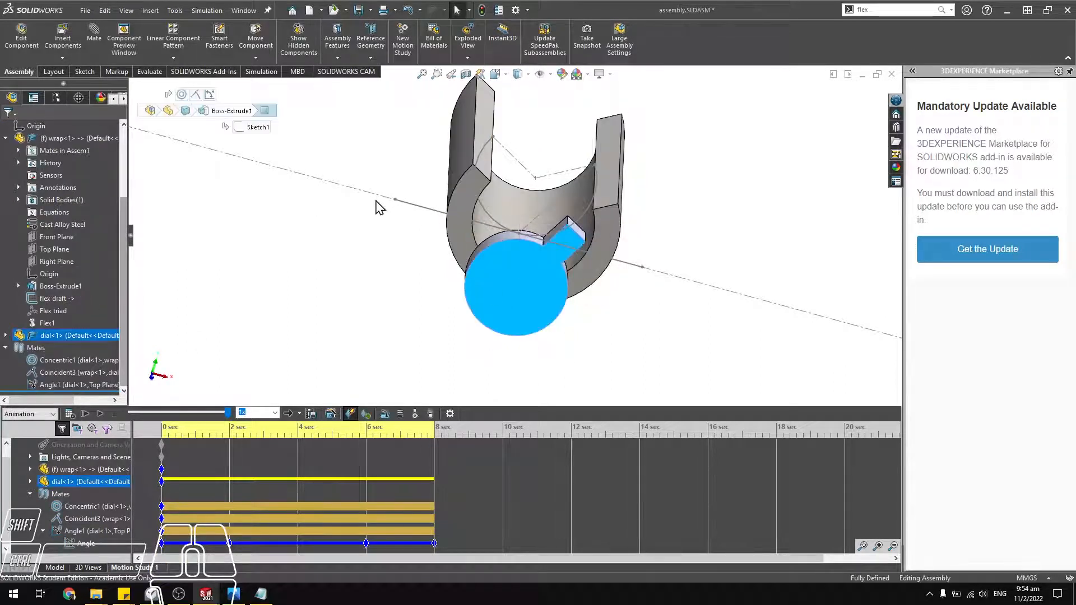
{"action": "left_click", "coordinate": [365, 199]}
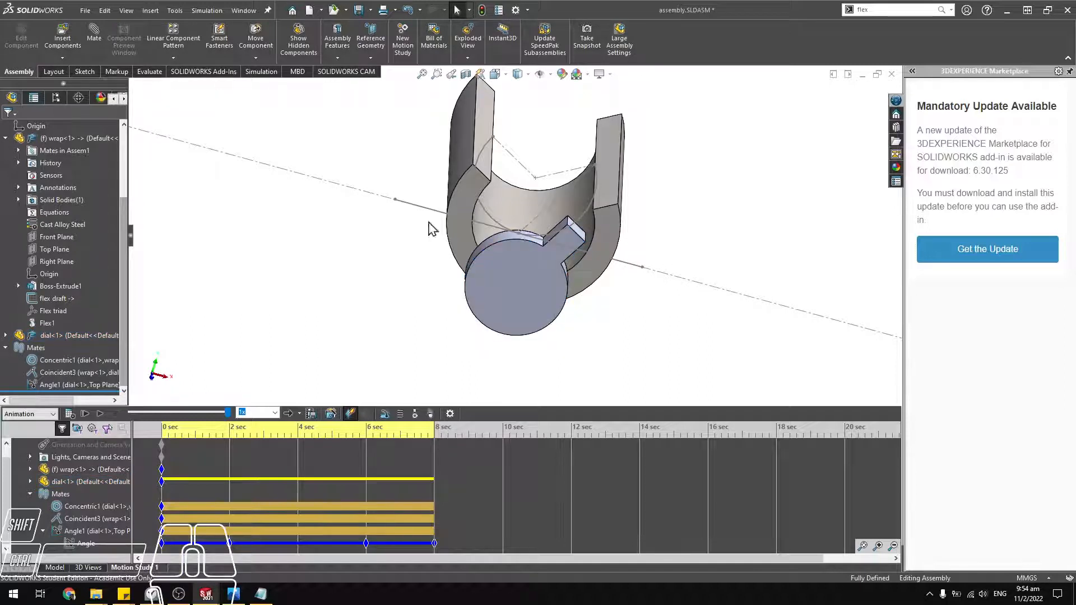
{"action": "left_click", "coordinate": [539, 287]}
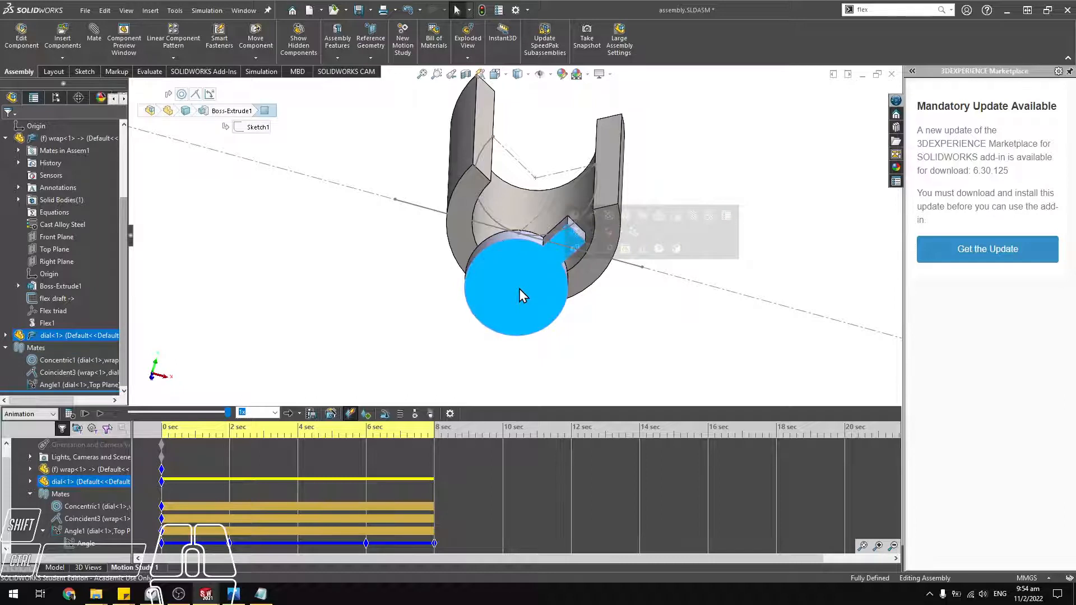
{"action": "left_click", "coordinate": [84, 414]}
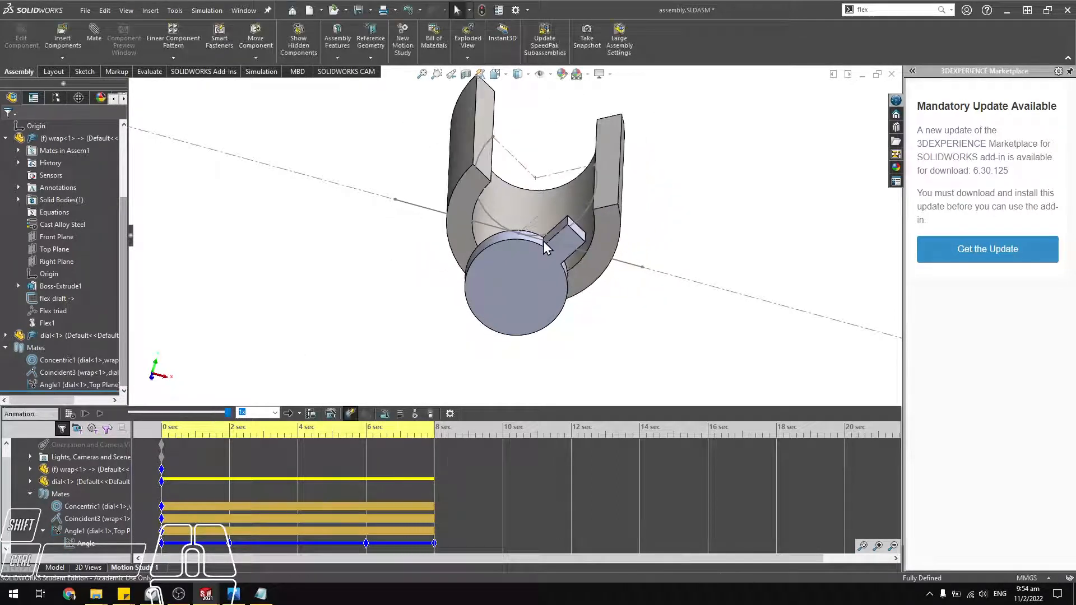
Replay the animation from the start with the view facing the inside of the wrap.
{"action": "scroll", "coordinate": [580, 185], "scroll_direction": "down", "scroll_amount": 2}
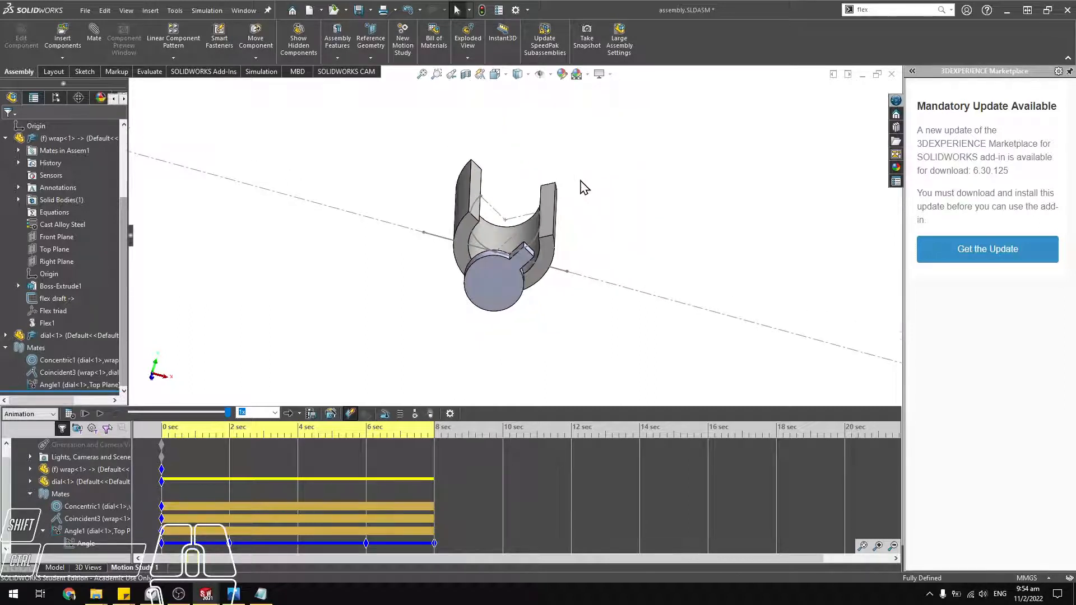
{"action": "left_click", "coordinate": [728, 269]}
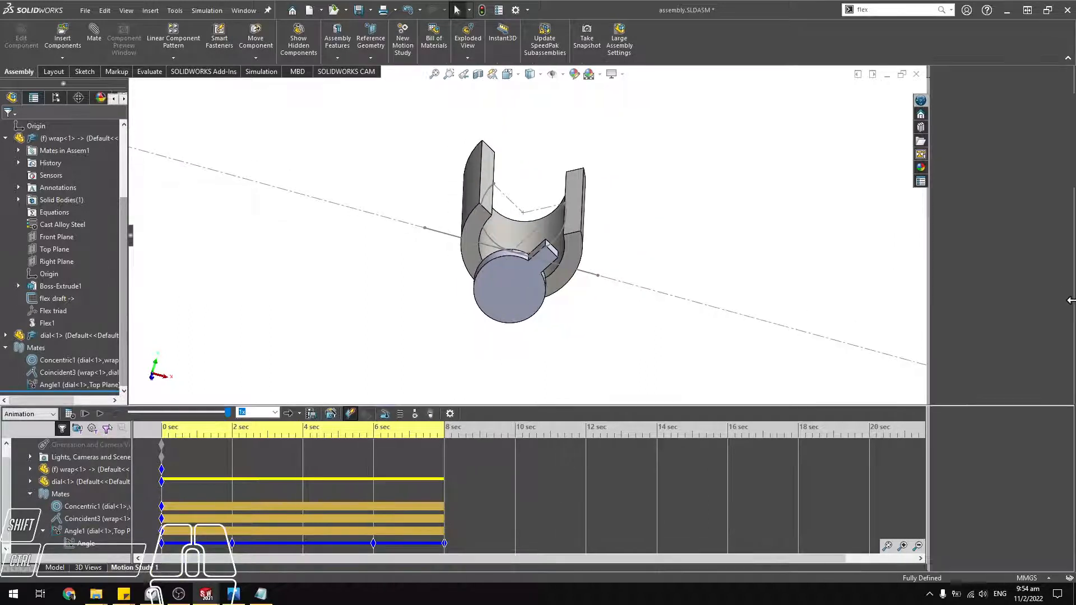
{"action": "middle_click_drag", "start_coordinate": [596, 267], "coordinate": [571, 292]}
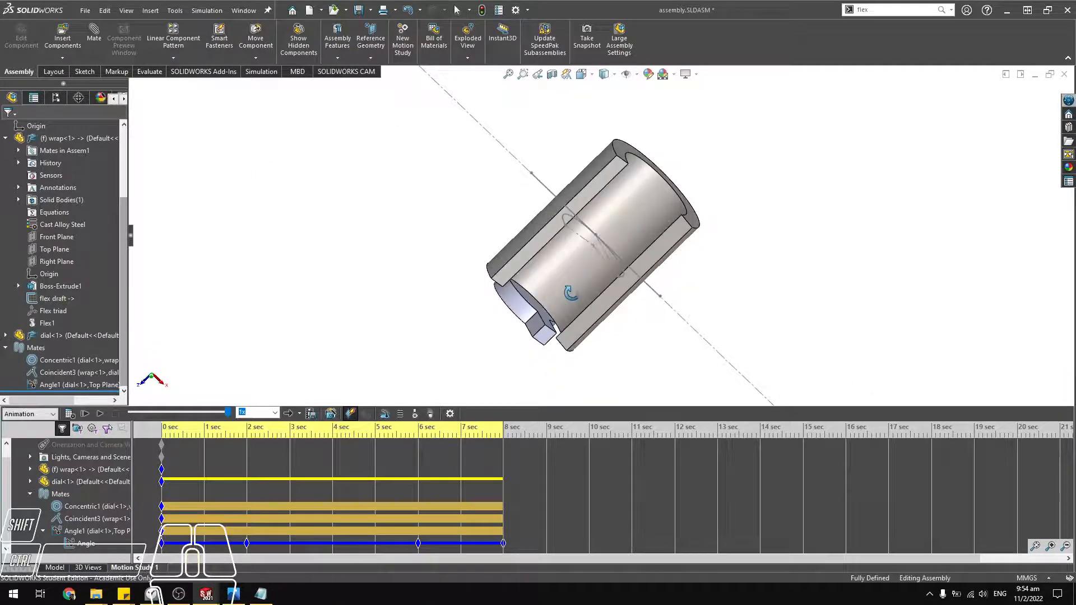
{"action": "left_click", "coordinate": [85, 414]}
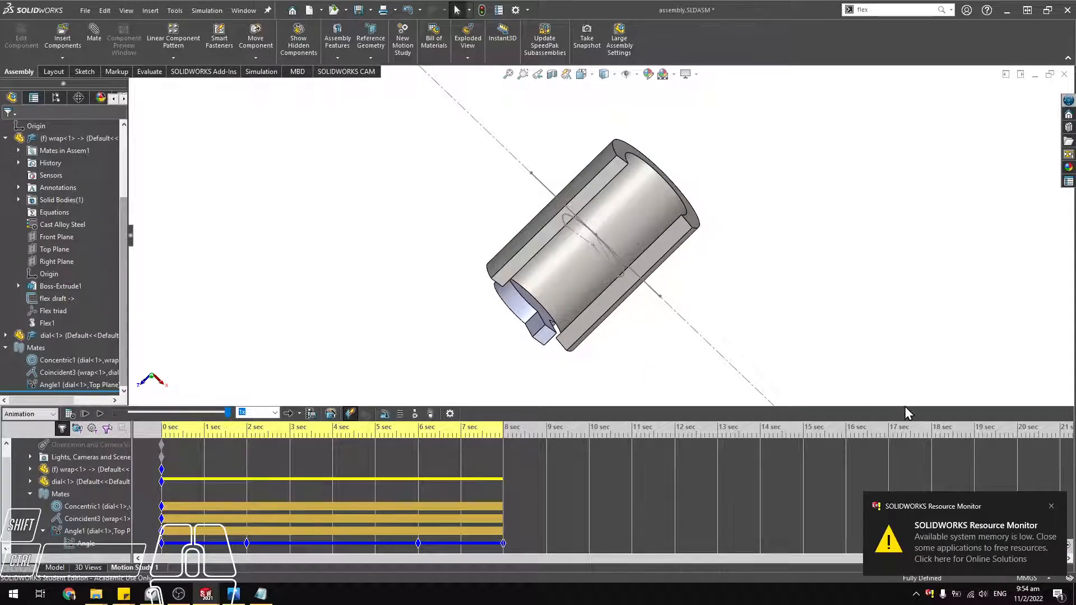
{"action": "left_click", "coordinate": [1051, 506]}
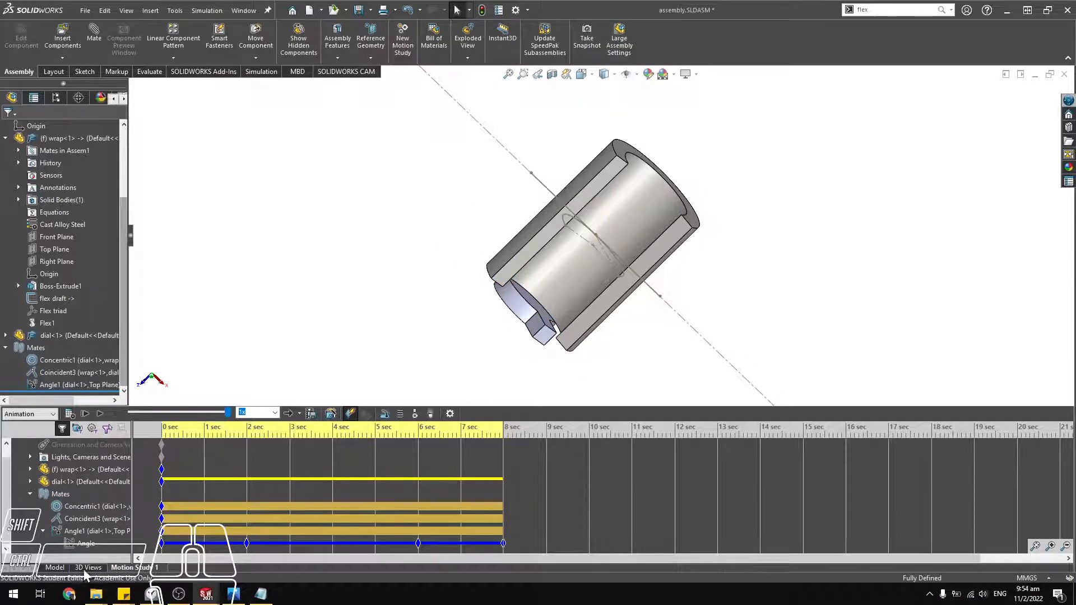
Return to the model and set the straight line's length in the wrap's flex draft sketch to 60 mm.
{"action": "left_click", "coordinate": [55, 568]}
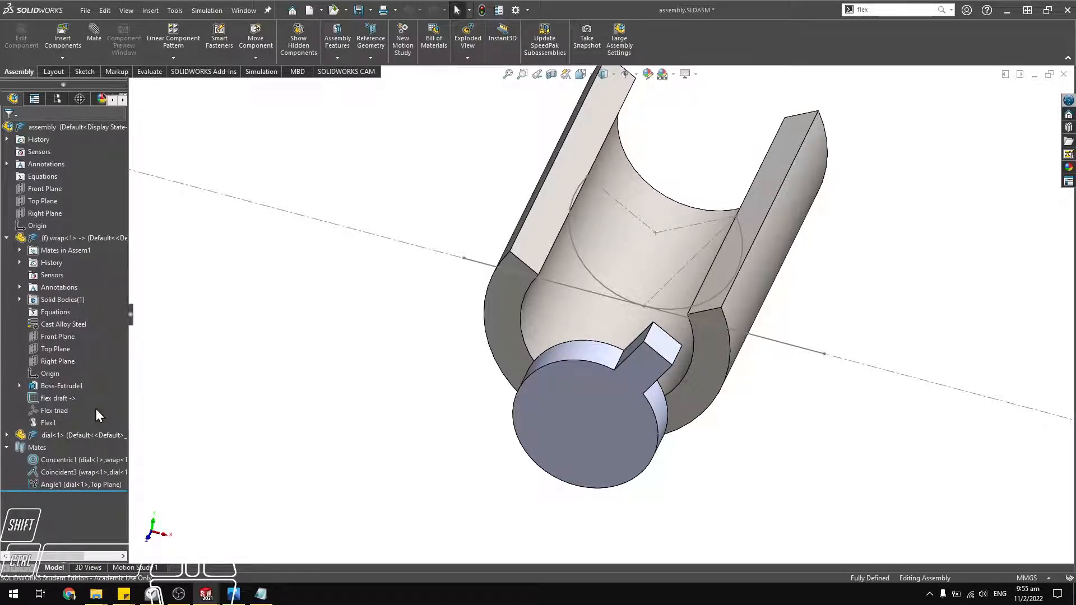
{"action": "left_click", "coordinate": [56, 398]}
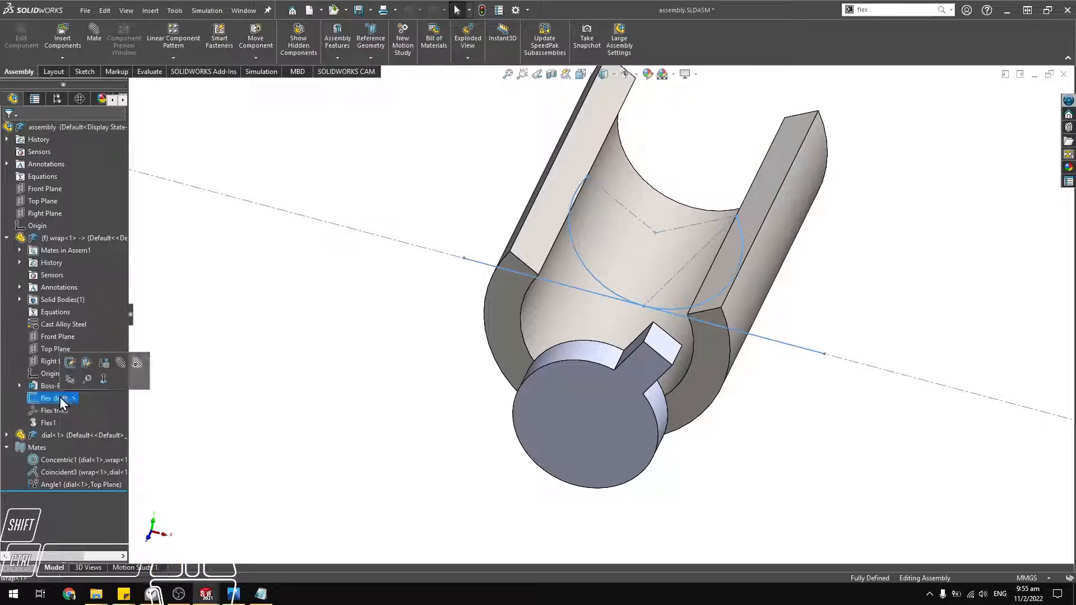
{"action": "right_click", "coordinate": [63, 395]}
{"action": "left_click", "coordinate": [69, 363]}
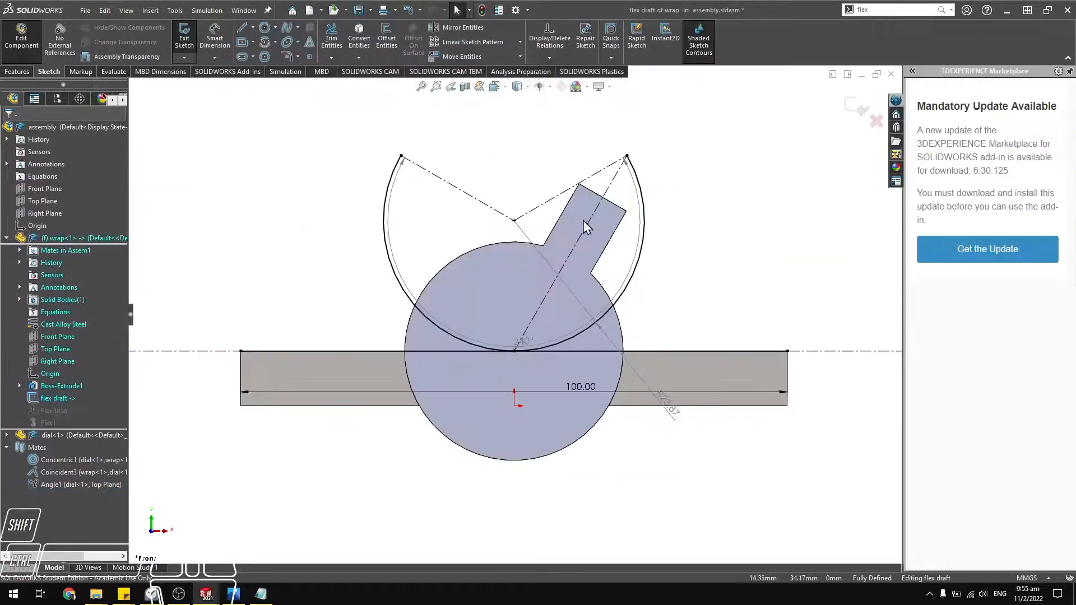
{"action": "left_click_drag", "start_coordinate": [904, 90], "coordinate": [1074, 94]}
{"action": "middle_click_drag", "start_coordinate": [577, 230], "coordinate": [618, 367]}
{"action": "scroll", "coordinate": [627, 384], "scroll_direction": "down", "scroll_amount": 1}
{"action": "double_click", "coordinate": [690, 421]}
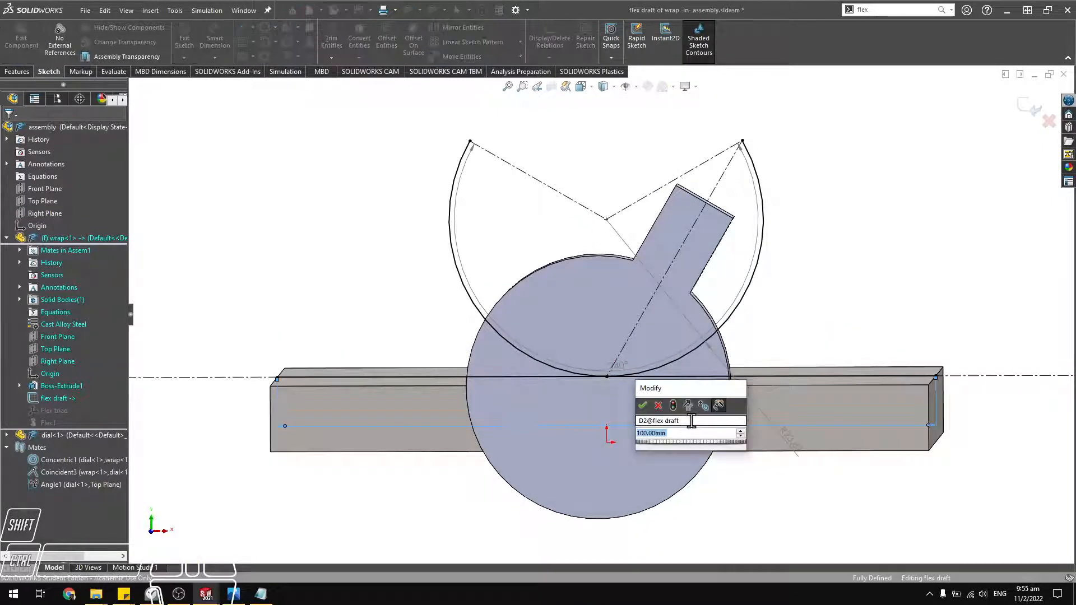
{"action": "type", "text": "60"}
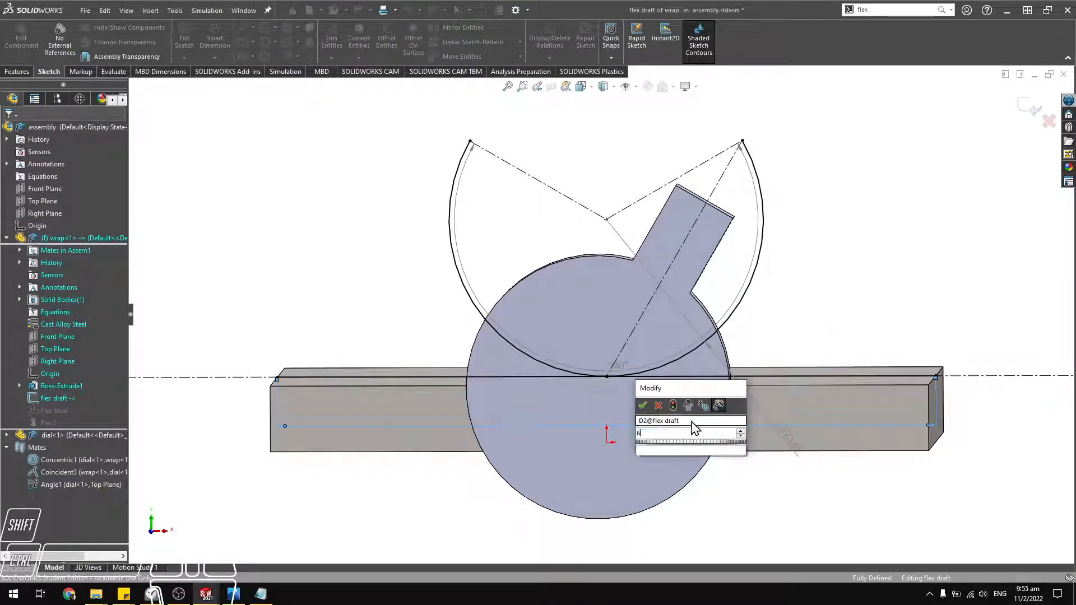
{"action": "key", "text": "Return"}
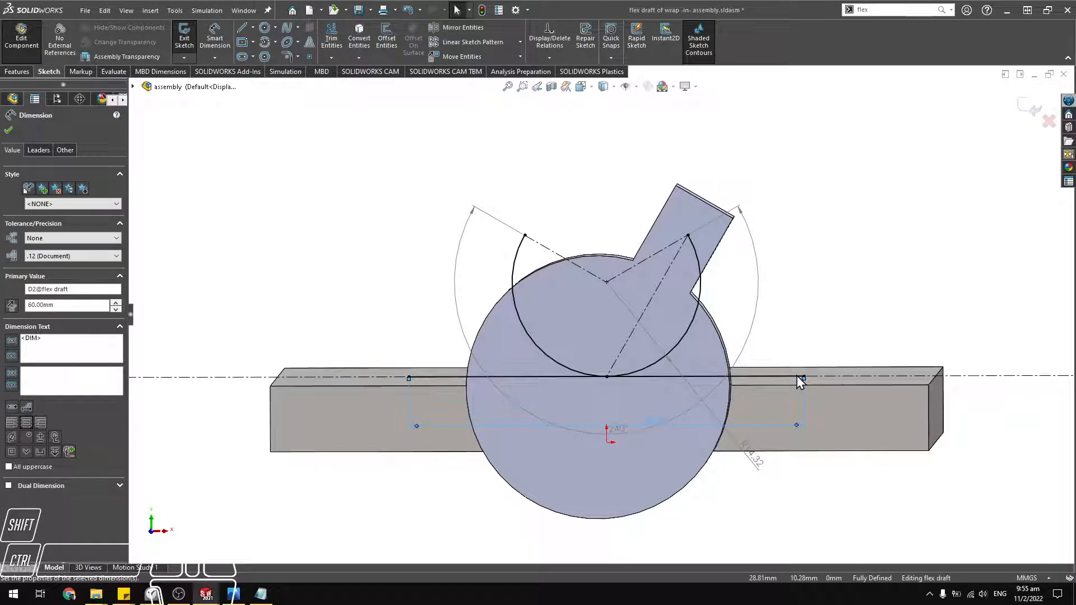
Exit the flex draft sketch, rebuild, and leave part editing to return to the assembly.
{"action": "middle_click_drag", "start_coordinate": [367, 319], "coordinate": [342, 261]}
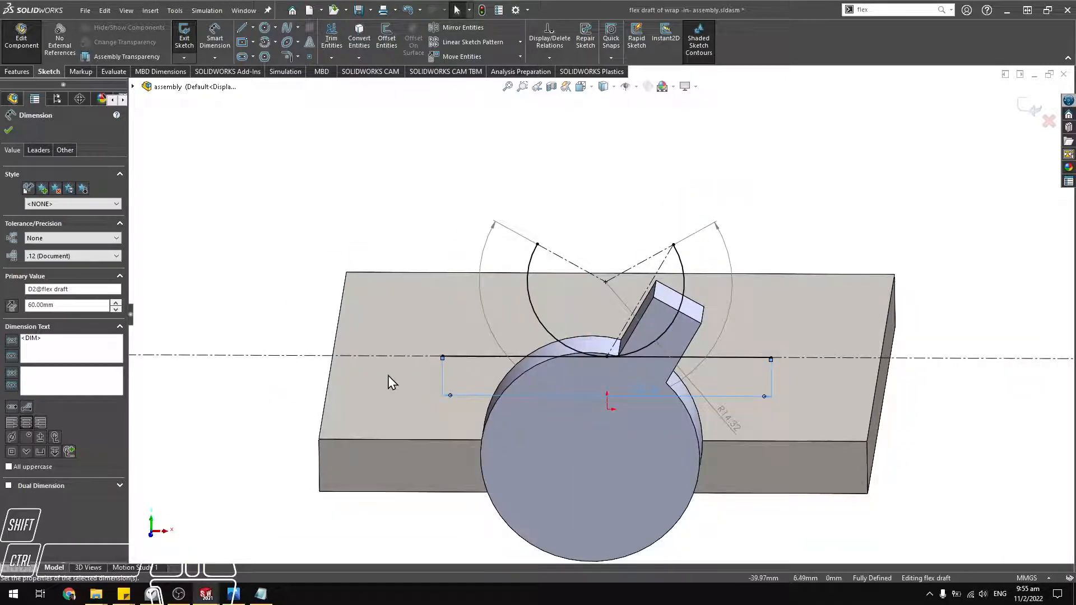
{"action": "left_click", "coordinate": [349, 420]}
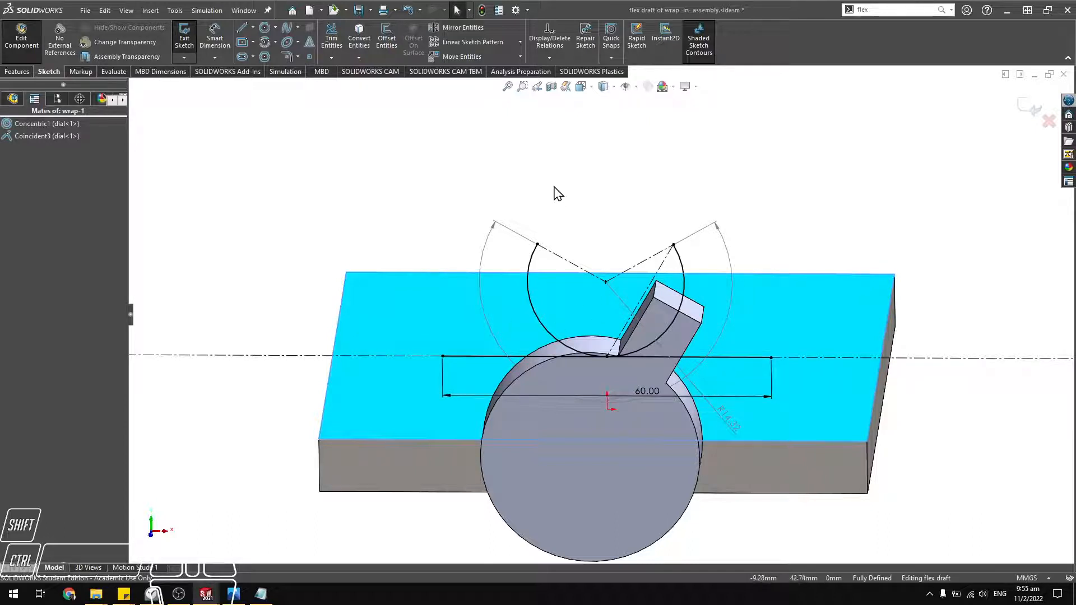
{"action": "left_click", "coordinate": [184, 39]}
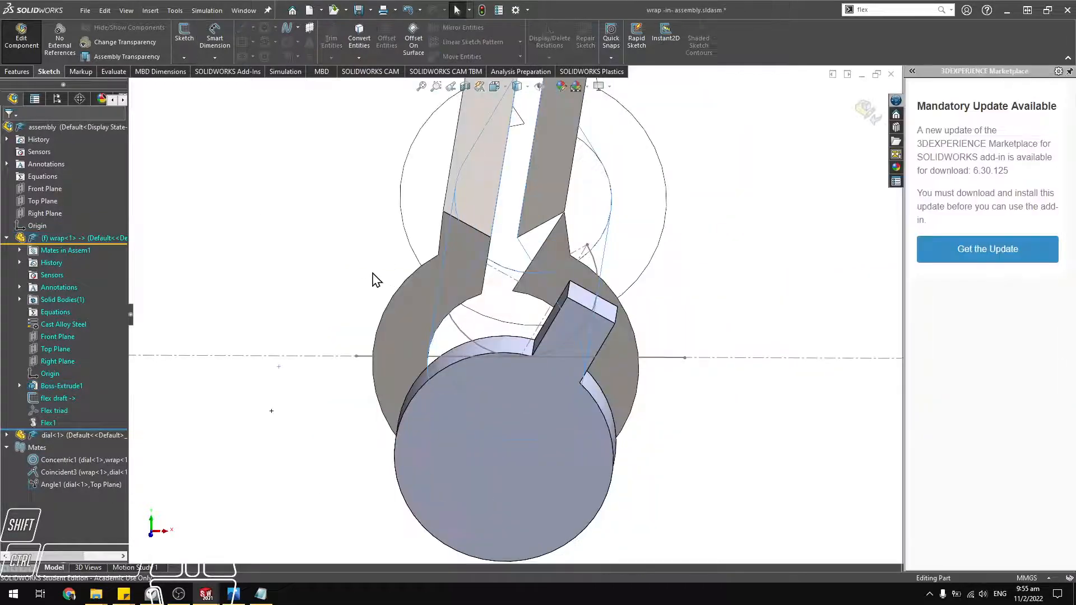
{"action": "middle_click_drag", "start_coordinate": [464, 252], "coordinate": [533, 226]}
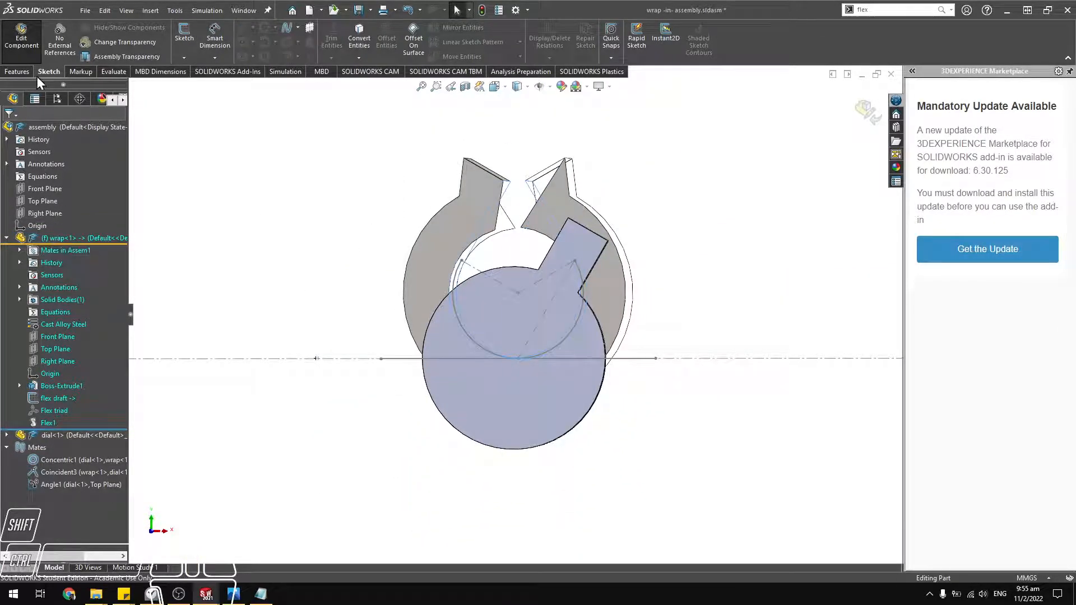
{"action": "left_click", "coordinate": [482, 10]}
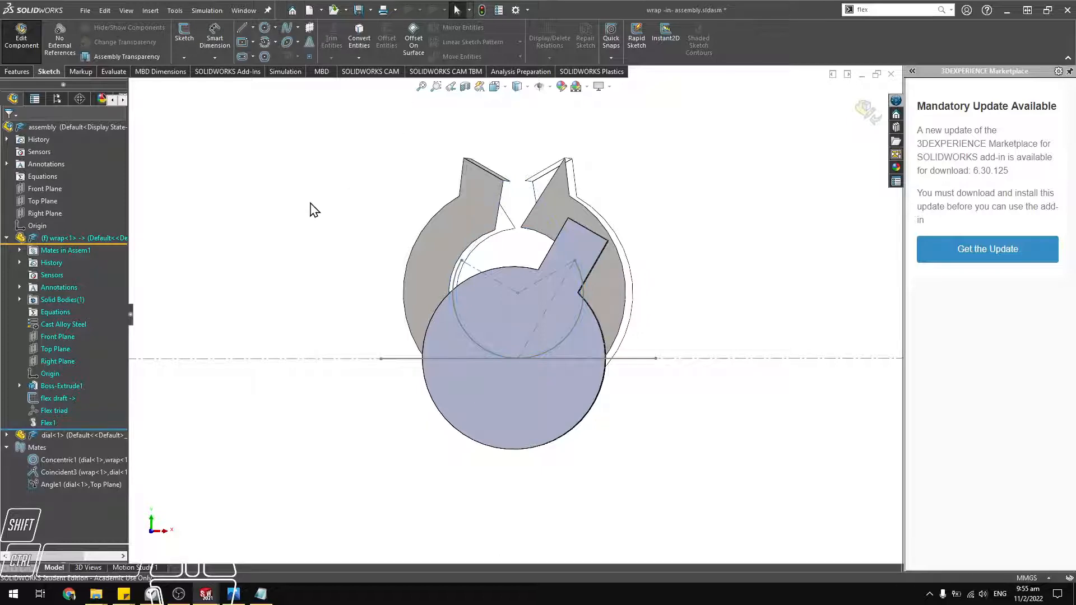
{"action": "left_click", "coordinate": [32, 48]}
{"action": "middle_click_drag", "start_coordinate": [477, 239], "coordinate": [484, 266]}
{"action": "middle_click_drag", "start_coordinate": [511, 188], "coordinate": [510, 40]}
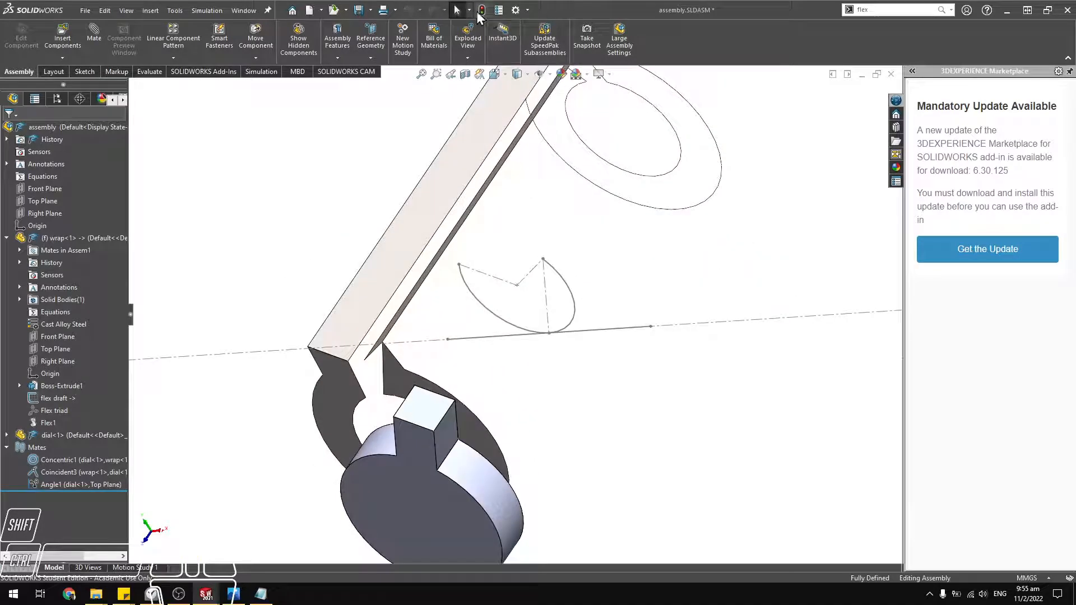
Set the dial's Angle1 mate to 15 degrees.
{"action": "left_click", "coordinate": [51, 485]}
{"action": "right_click", "coordinate": [49, 483]}
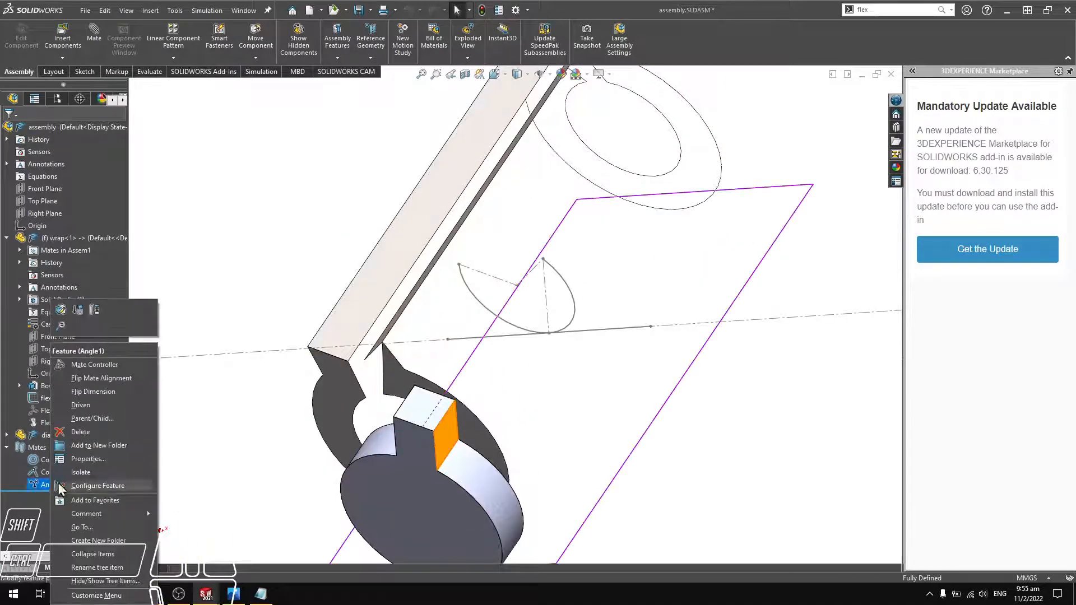
{"action": "left_click", "coordinate": [56, 312]}
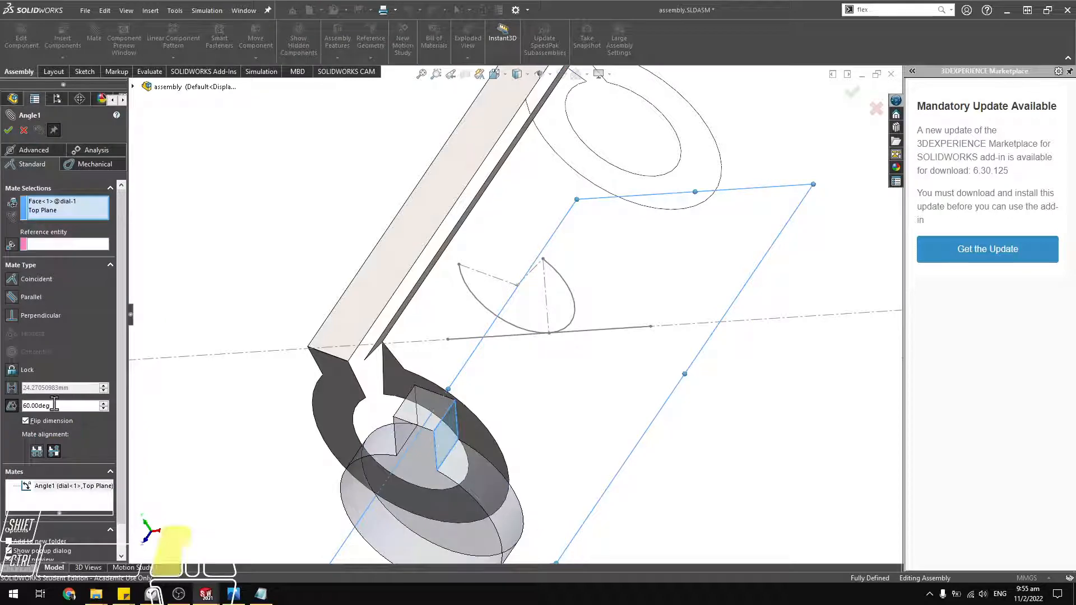
{"action": "double_click", "coordinate": [45, 406]}
{"action": "type", "text": "15"}
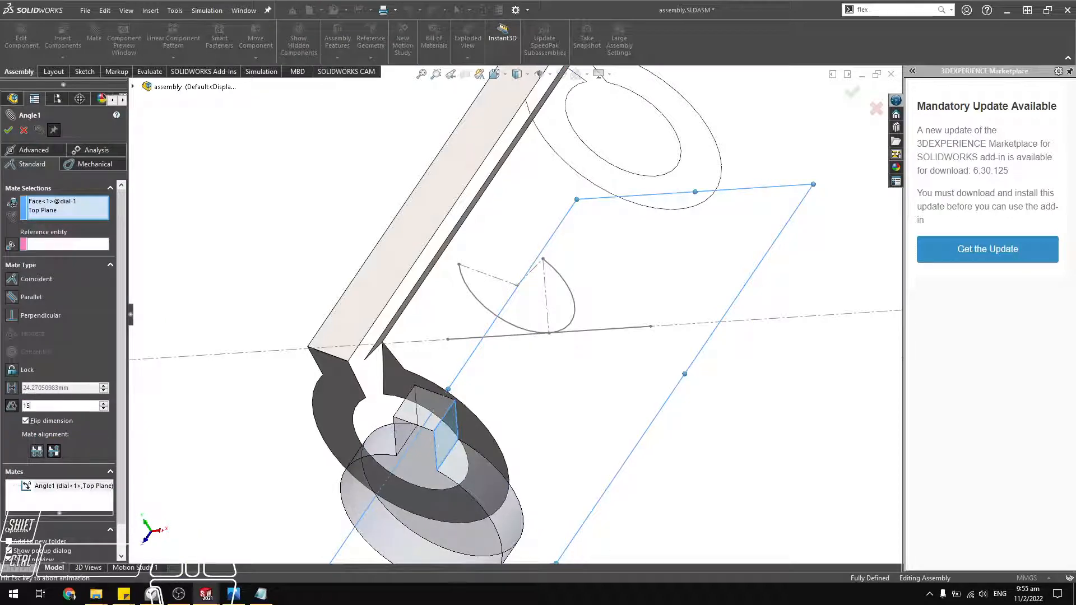
{"action": "key", "text": "Return"}
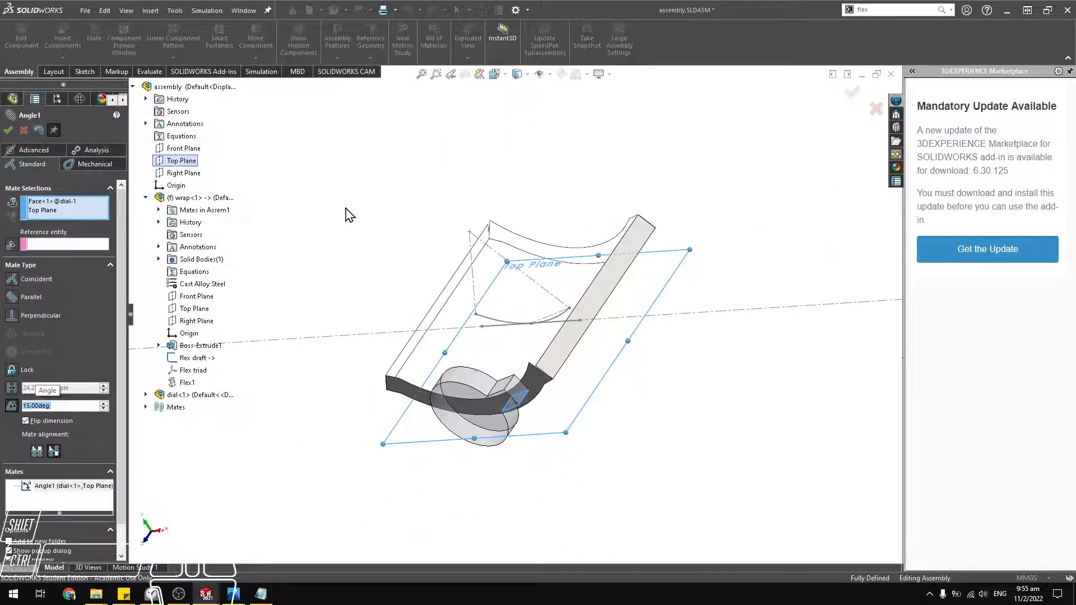
{"action": "key", "text": "Return"}
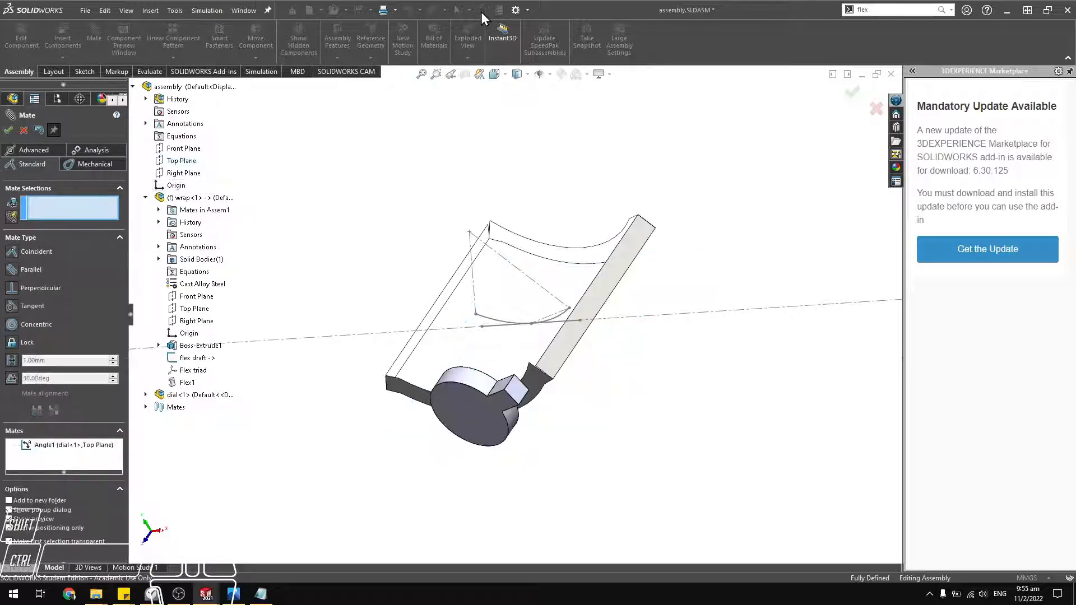
{"action": "left_click", "coordinate": [8, 133]}
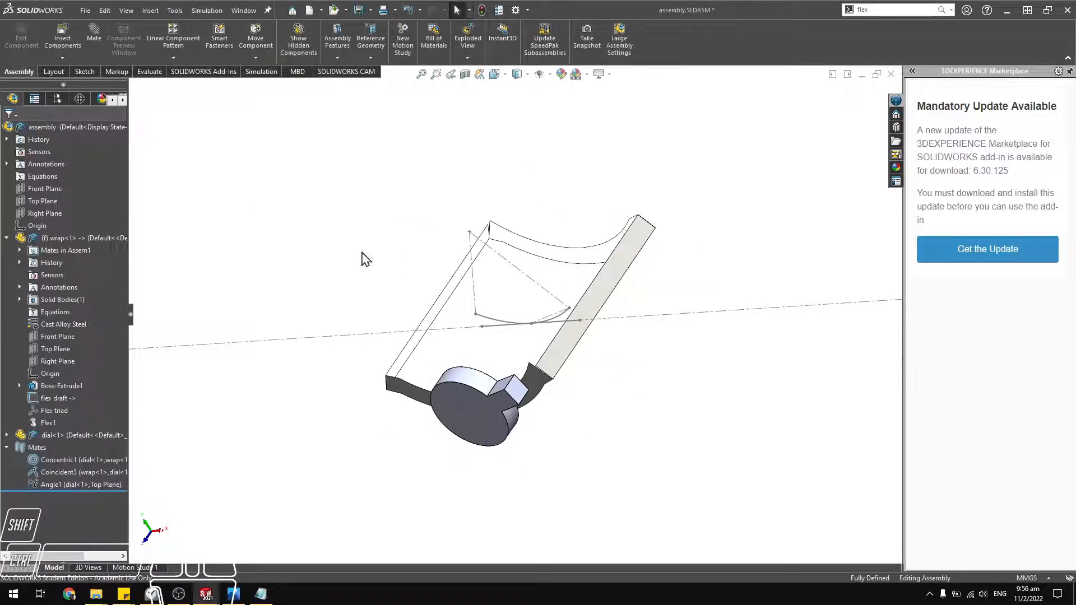
Examine the wrap's bend from several angles and highlight its Flex triad and Flex1 feature.
{"action": "middle_click_drag", "start_coordinate": [379, 288], "coordinate": [539, 214]}
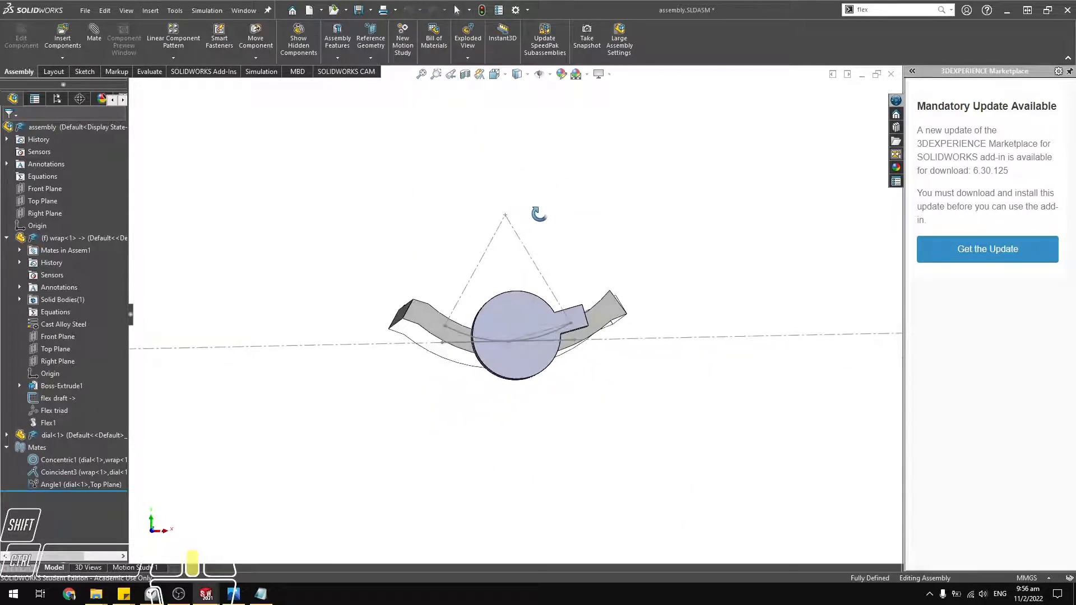
{"action": "middle_click_drag", "start_coordinate": [479, 272], "coordinate": [469, 277]}
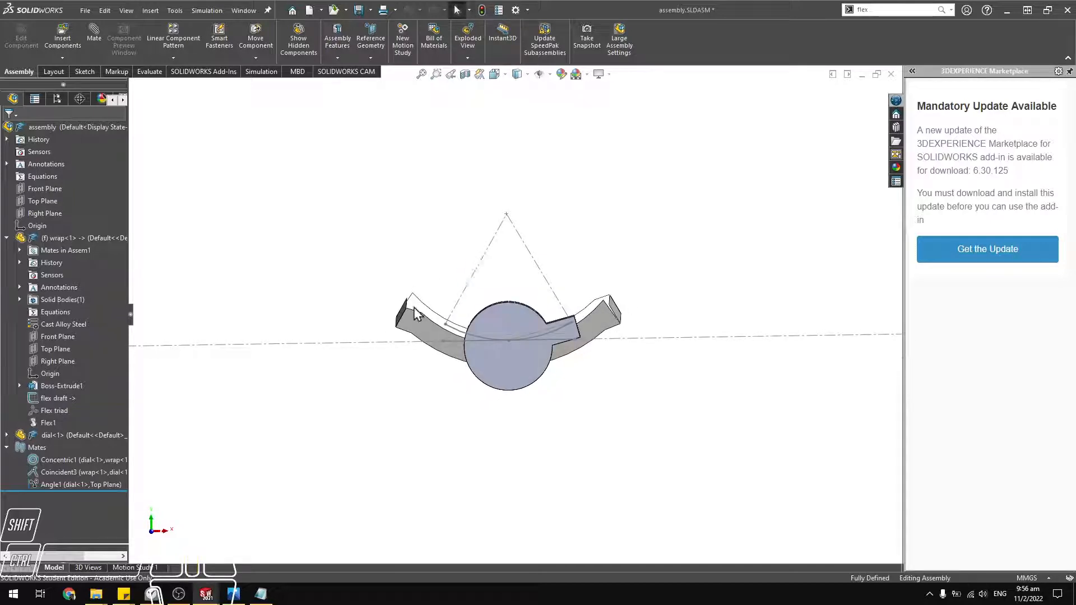
{"action": "middle_click_drag", "start_coordinate": [402, 305], "coordinate": [392, 336]}
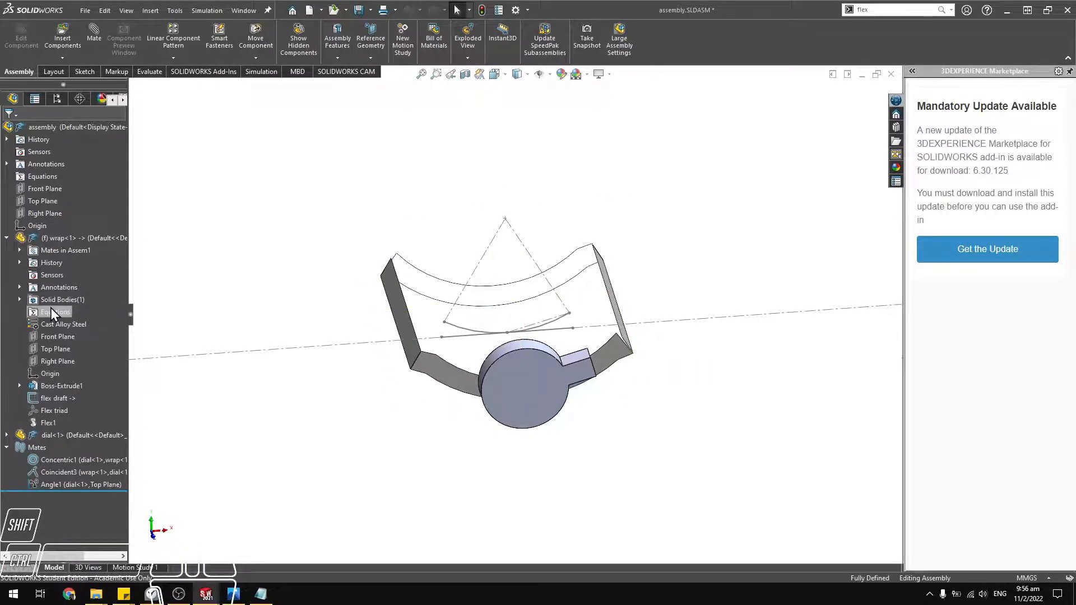
{"action": "left_click", "coordinate": [46, 411]}
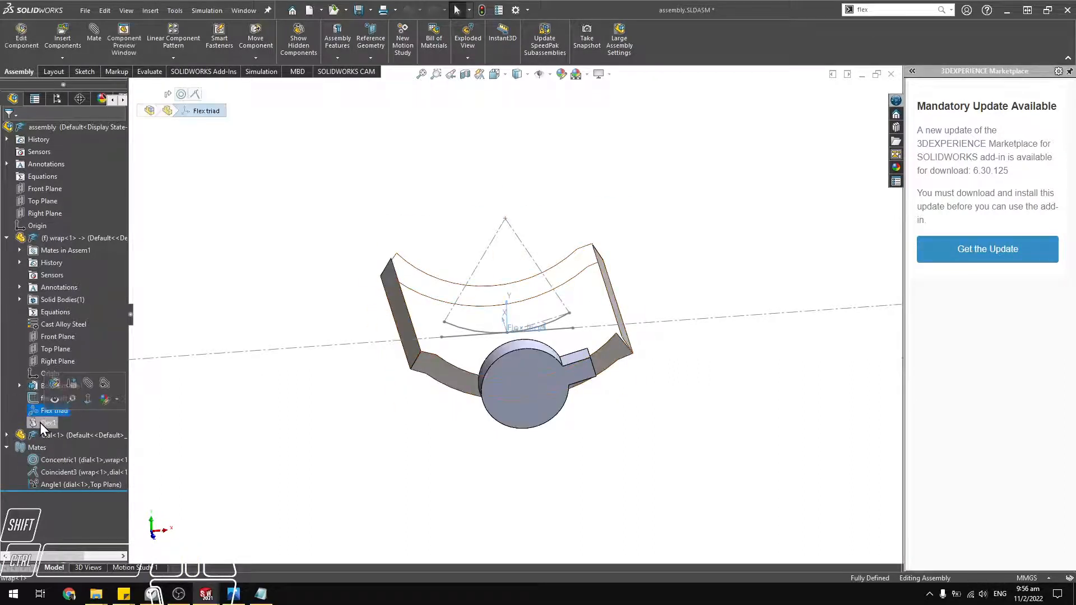
{"action": "left_click", "coordinate": [45, 423]}
{"action": "middle_click_drag", "start_coordinate": [440, 304], "coordinate": [488, 314]}
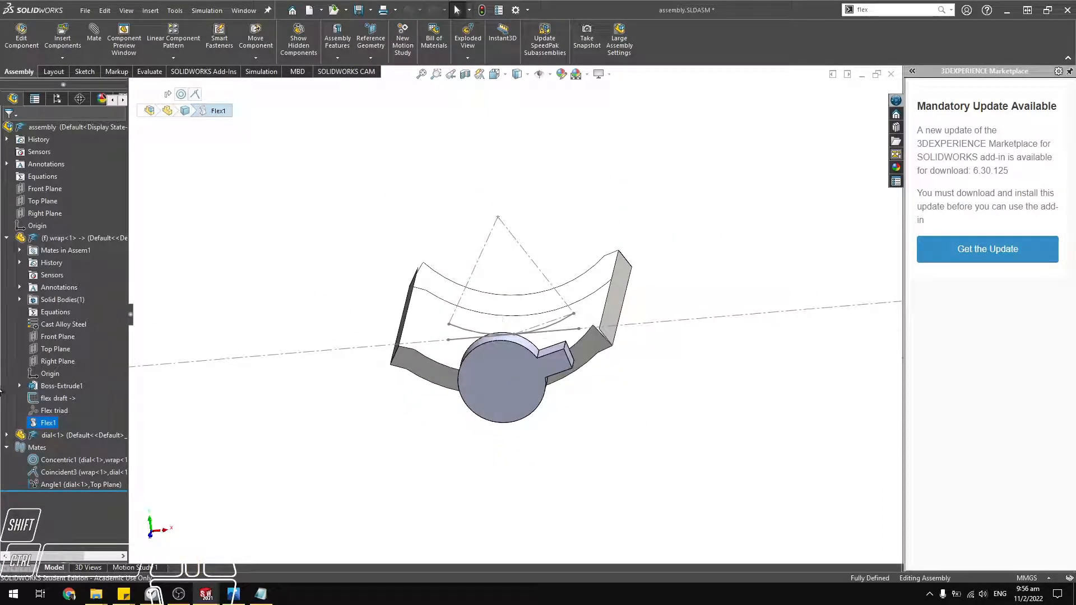
Open the wrap's Flex1 feature for editing, inspect its bending inputs, trim planes and triad, and accept it without changes.
{"action": "right_click", "coordinate": [50, 424]}
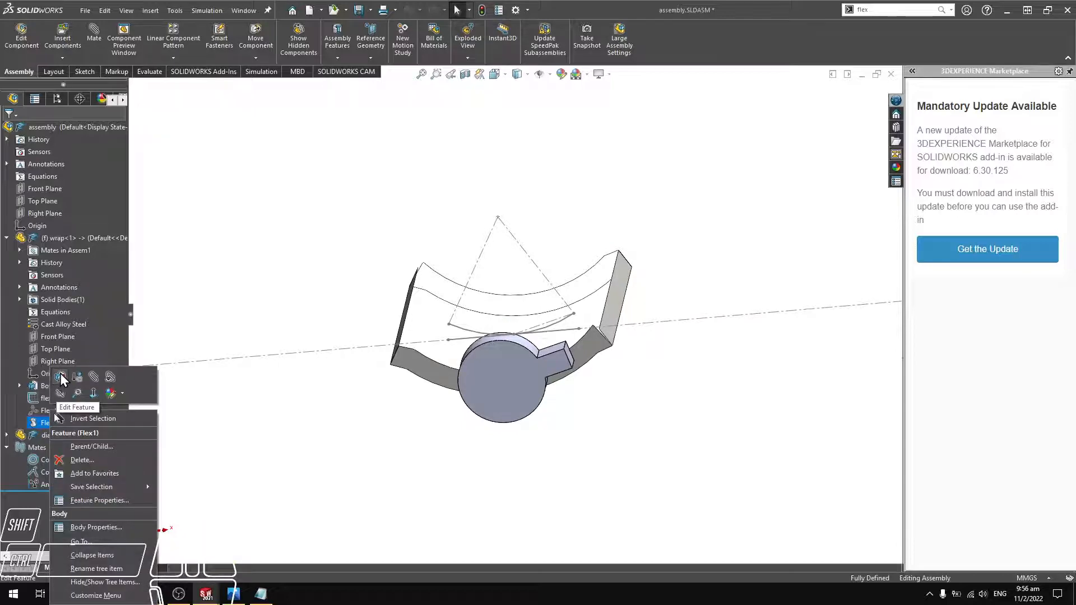
{"action": "left_click", "coordinate": [61, 378]}
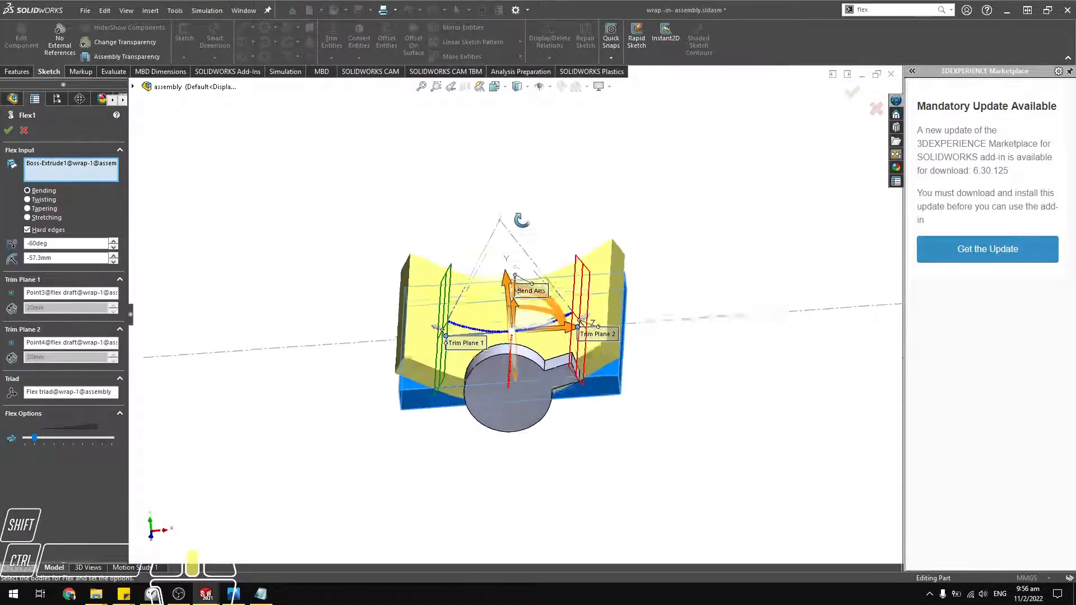
{"action": "mouse_move", "coordinate": [521, 220]}
{"action": "middle_mouse_down"}
{"action": "mouse_move", "coordinate": [522, 155]}
{"action": "mouse_move", "coordinate": [517, 205]}
{"action": "middle_mouse_up"}
{"action": "left_click", "coordinate": [8, 130]}
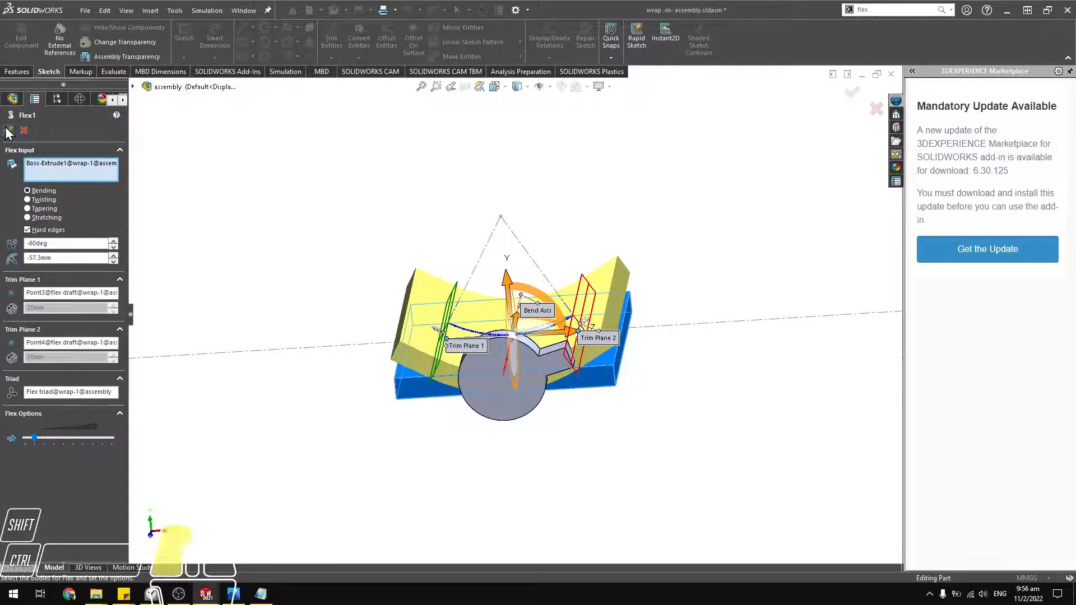
{"action": "middle_click_drag", "start_coordinate": [549, 247], "coordinate": [545, 194]}
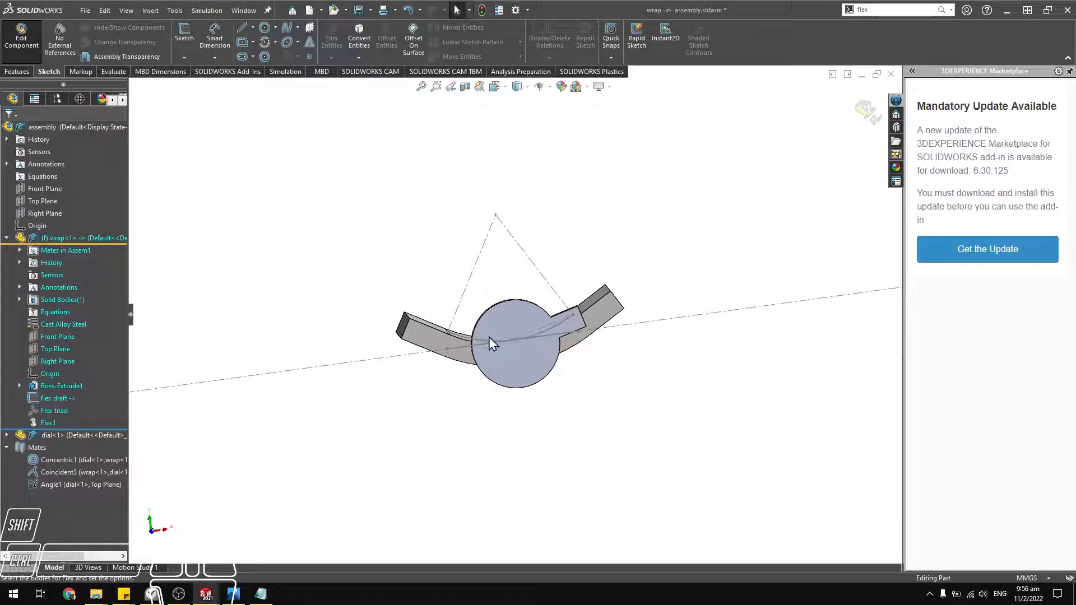
Leave part editing, play Motion Study 1 from the start, and examine the wrap's bend around the dial from several angles.
{"action": "left_click", "coordinate": [135, 568]}
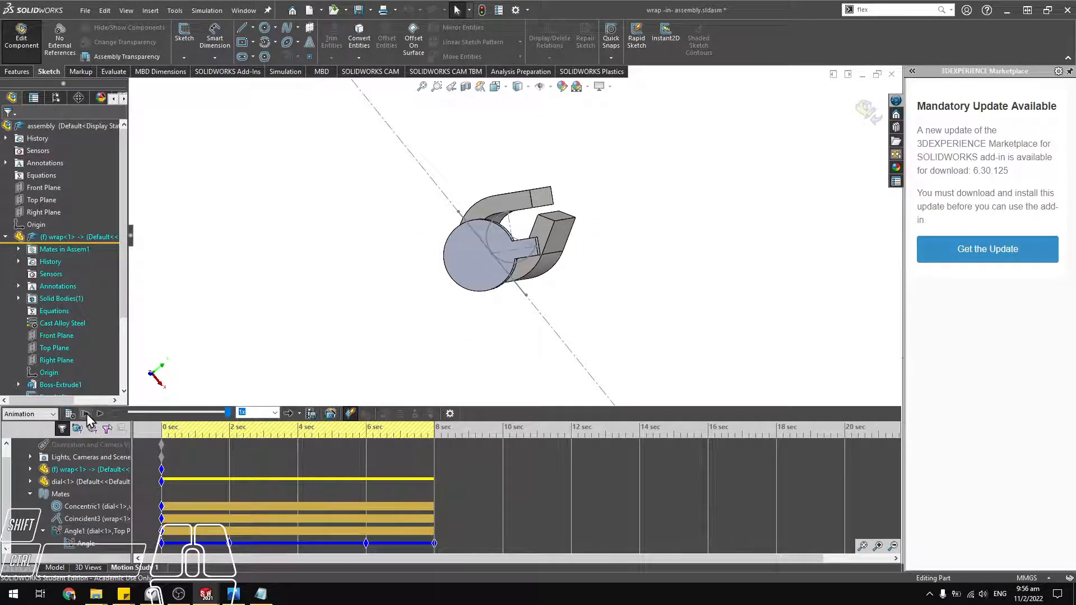
{"action": "left_click", "coordinate": [18, 40]}
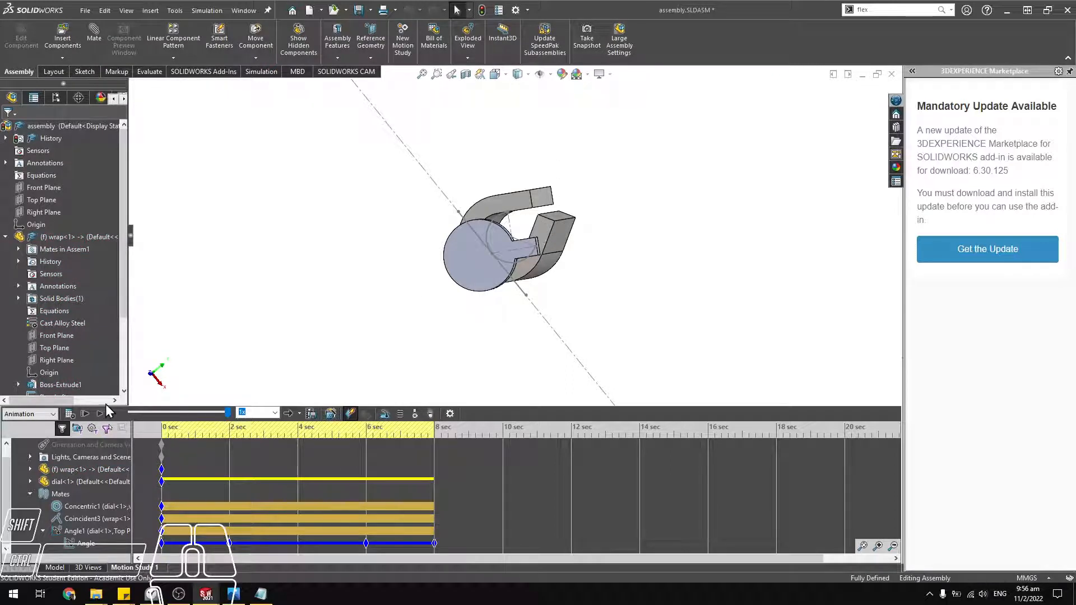
{"action": "left_click", "coordinate": [85, 414]}
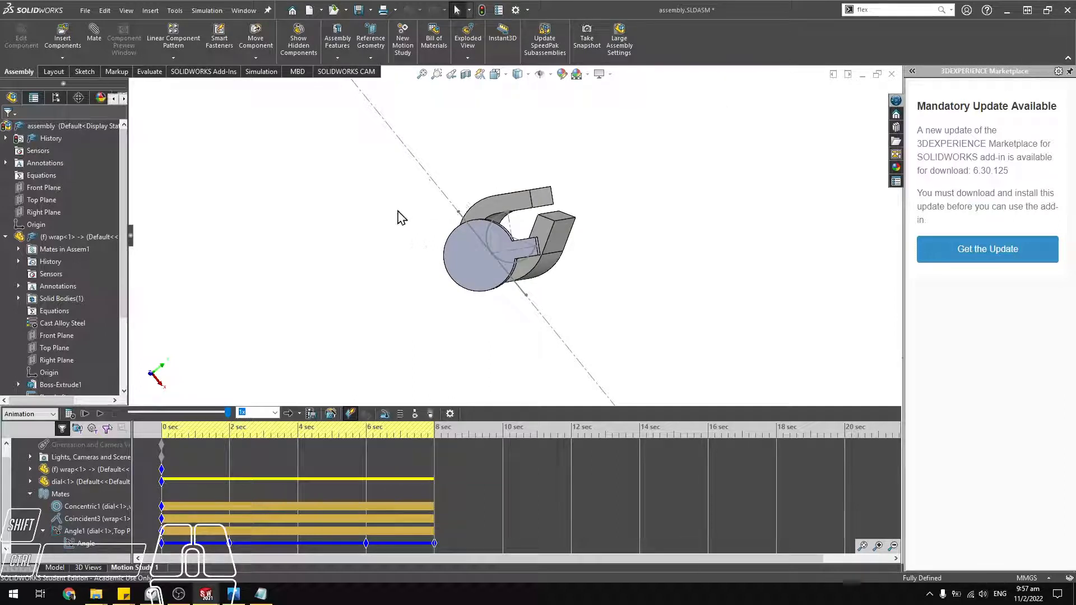
{"action": "middle_click_drag", "start_coordinate": [469, 221], "coordinate": [552, 193]}
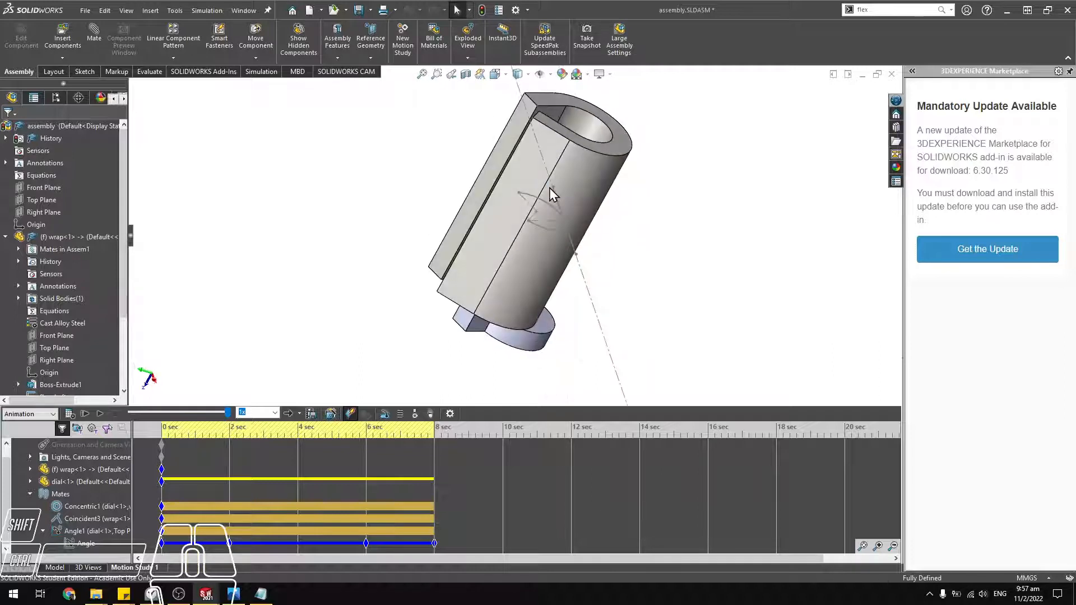
{"action": "middle_click_drag", "start_coordinate": [584, 264], "coordinate": [640, 115]}
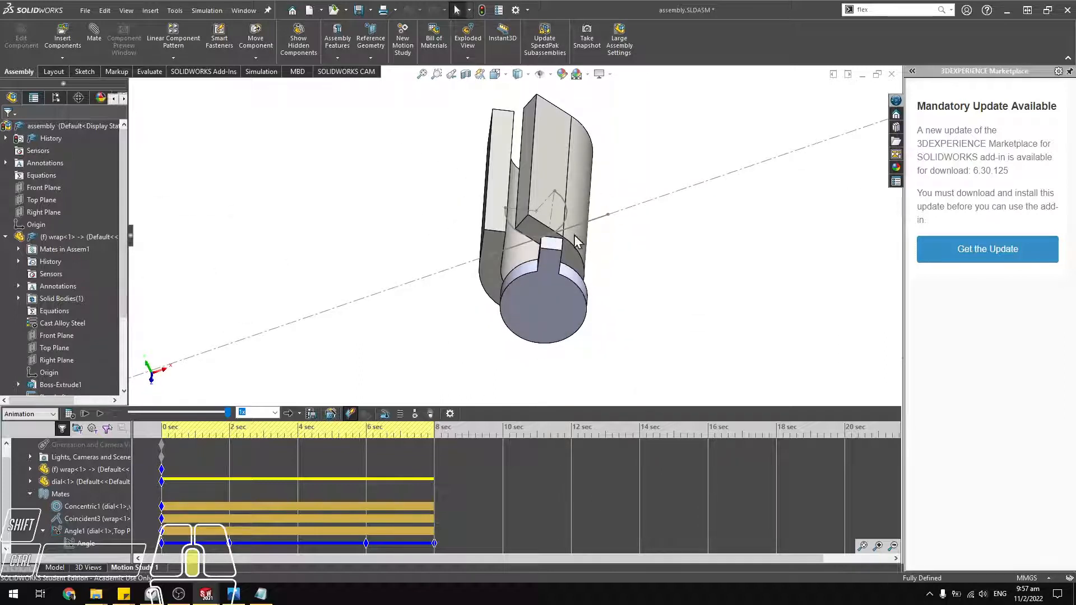
{"action": "middle_click_drag", "start_coordinate": [576, 241], "coordinate": [534, 230]}
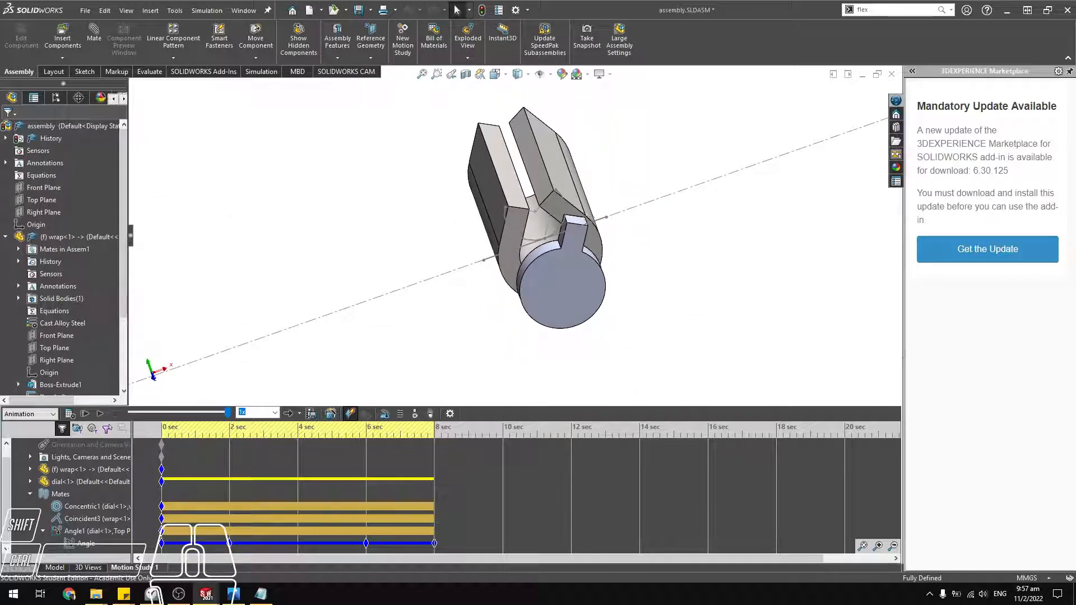